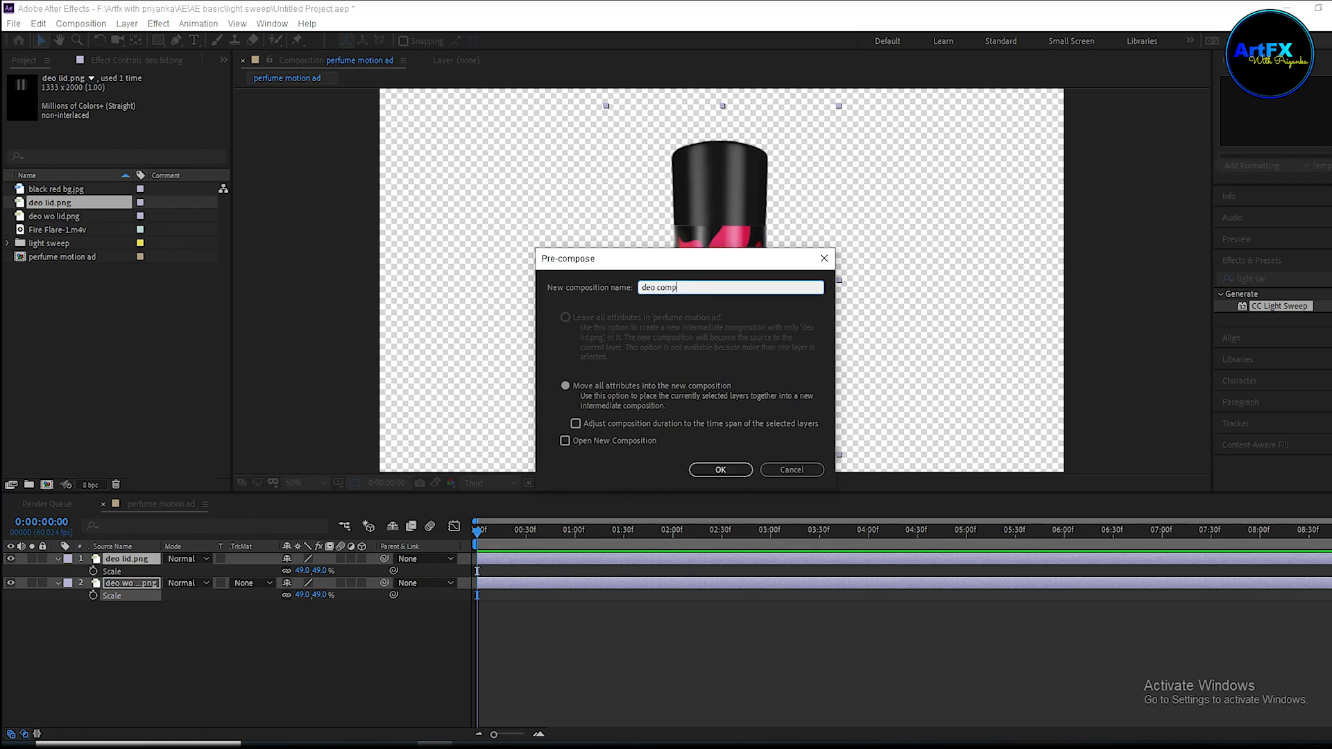
Pre-compose the two deodorant layers as "deo comp" with all attributes moved into it, and open that composition.
left_click(718, 470)
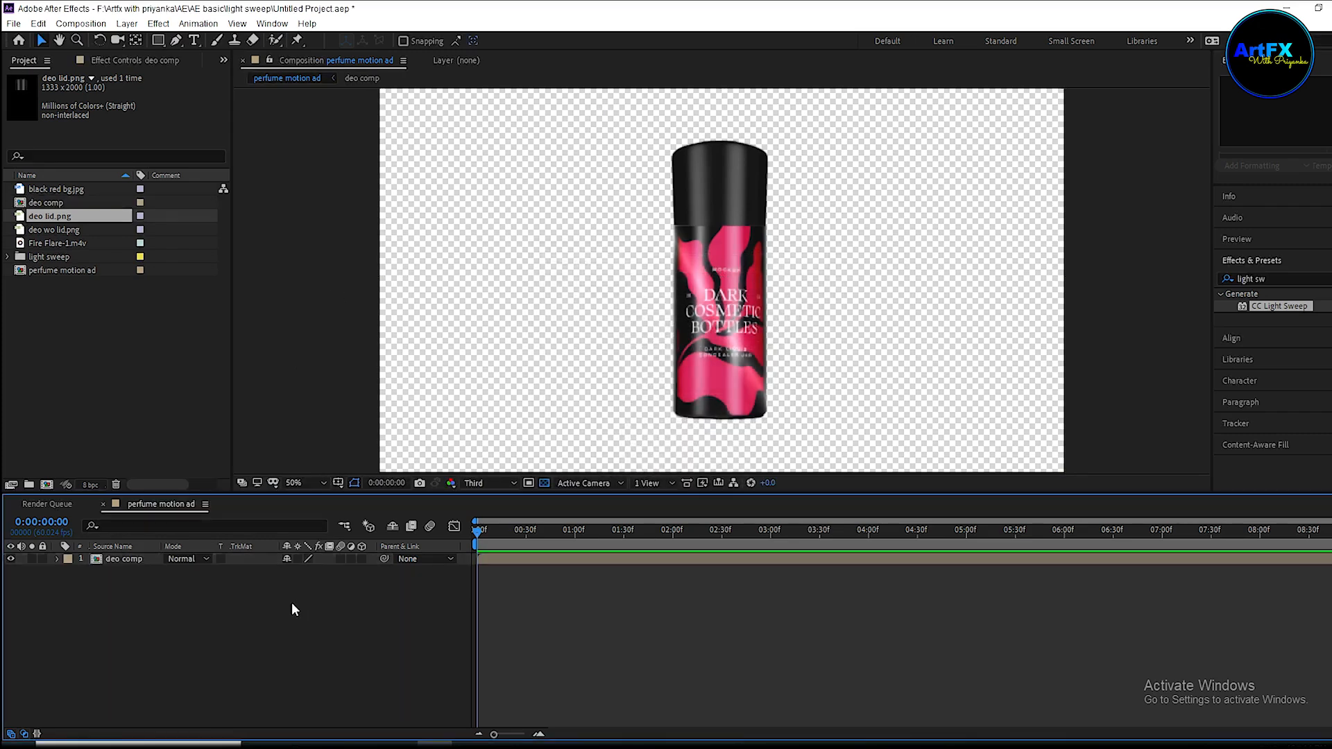
double_click(141, 558)
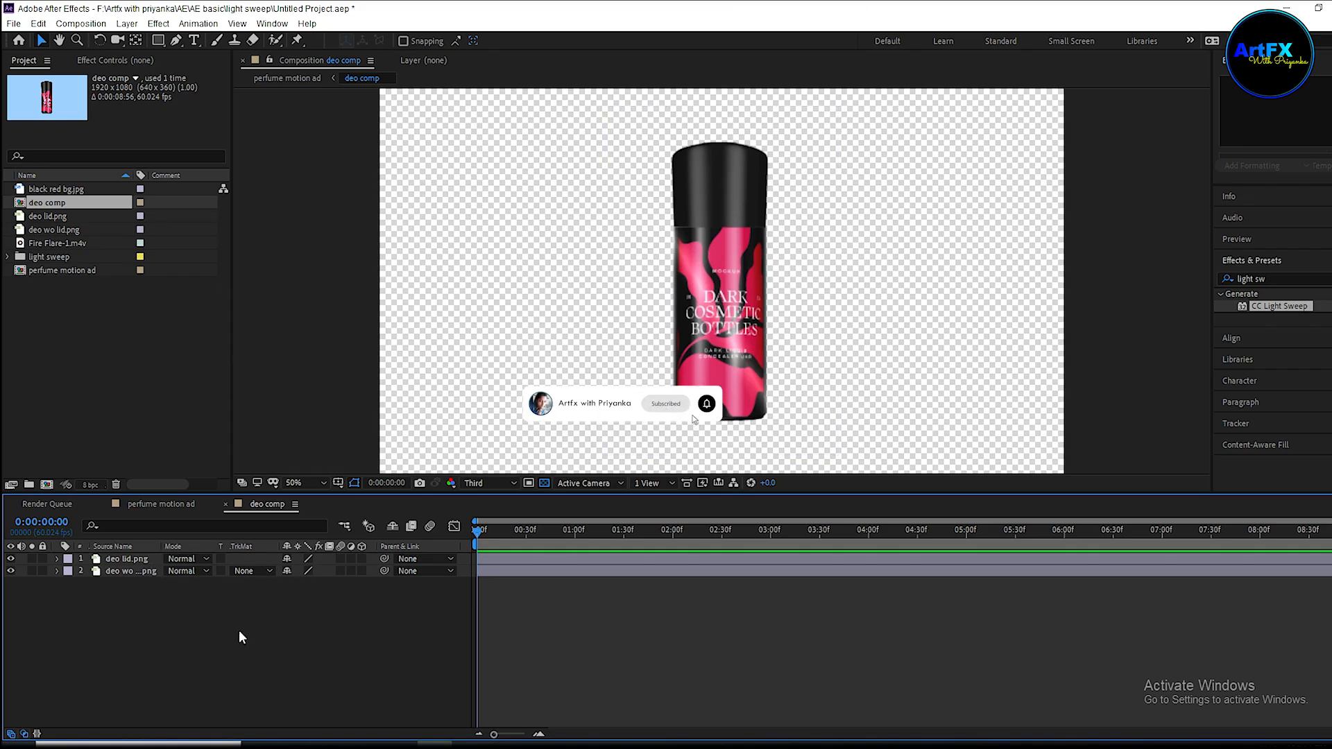
Resize the deo comp composition to 1000 px wide and 2000 px high.
key("comma")
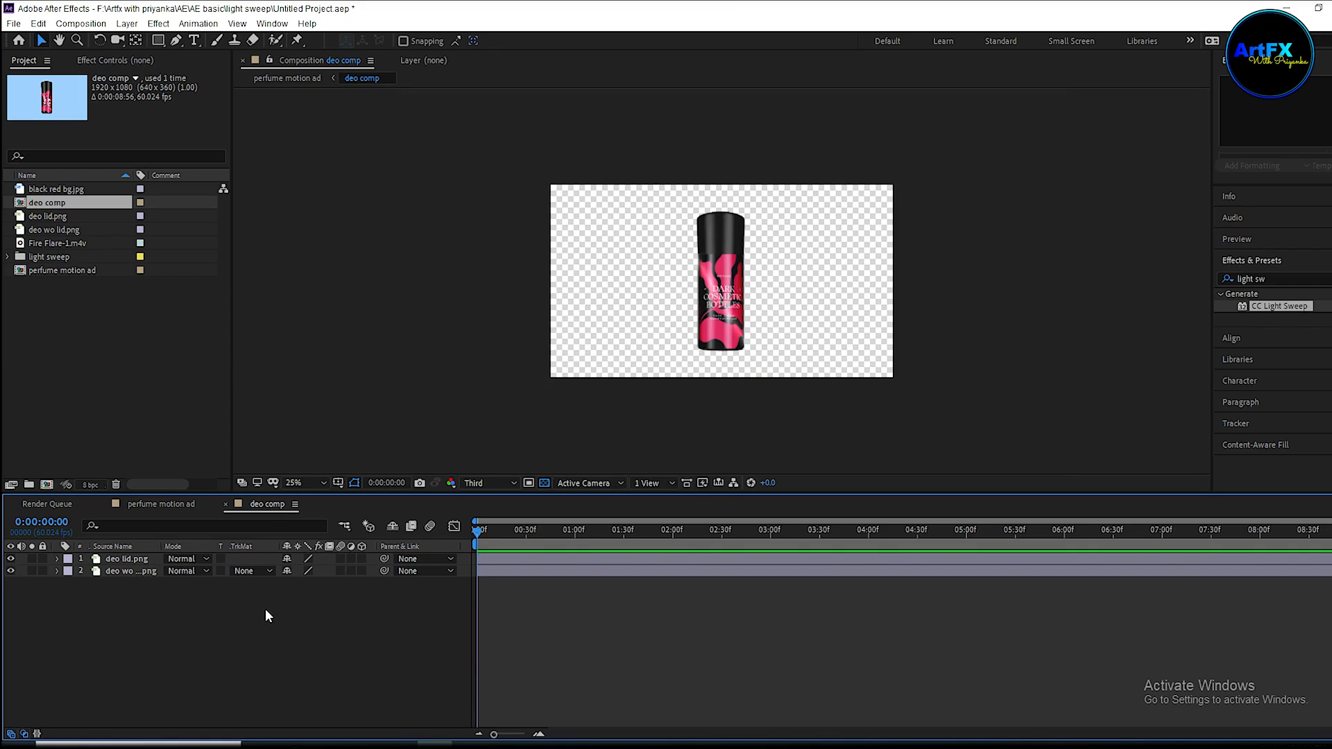
key("ctrl+k")
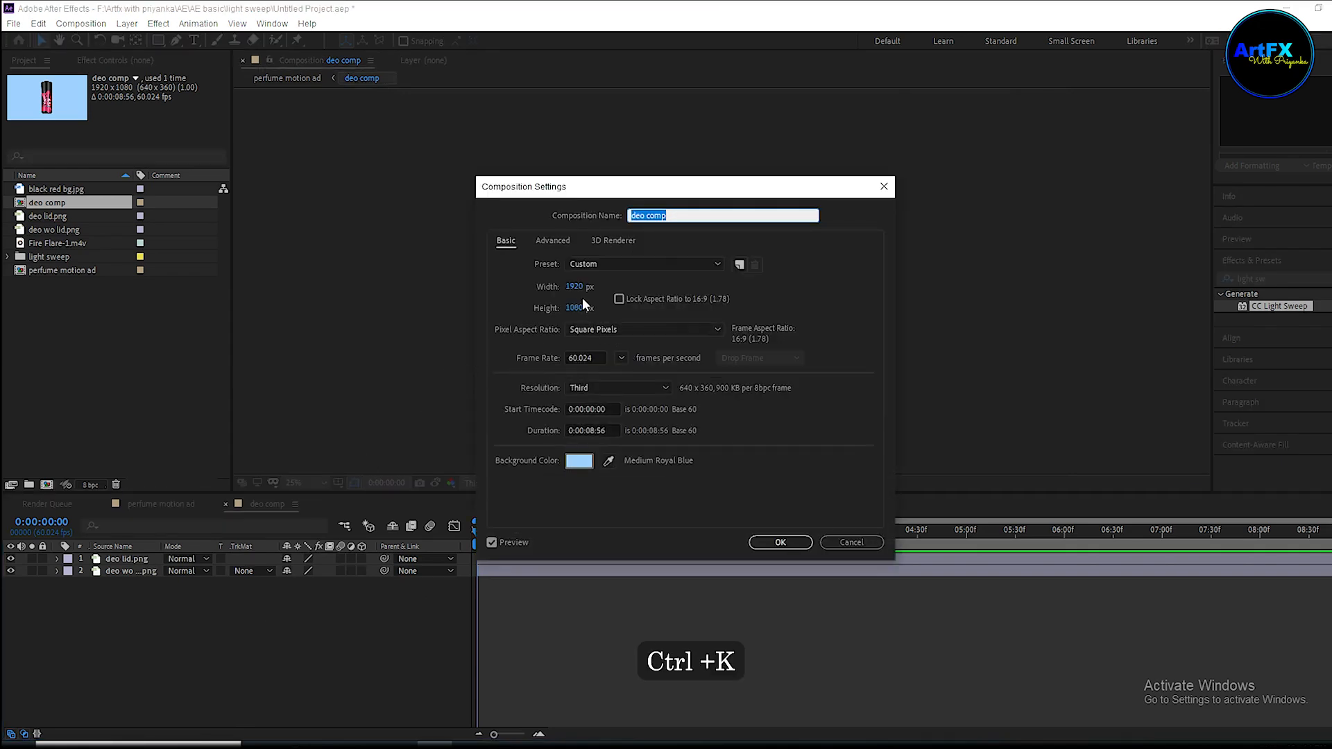
left_click(581, 307)
type("1")
type("2000")
key("shift+Tab")
type("1000")
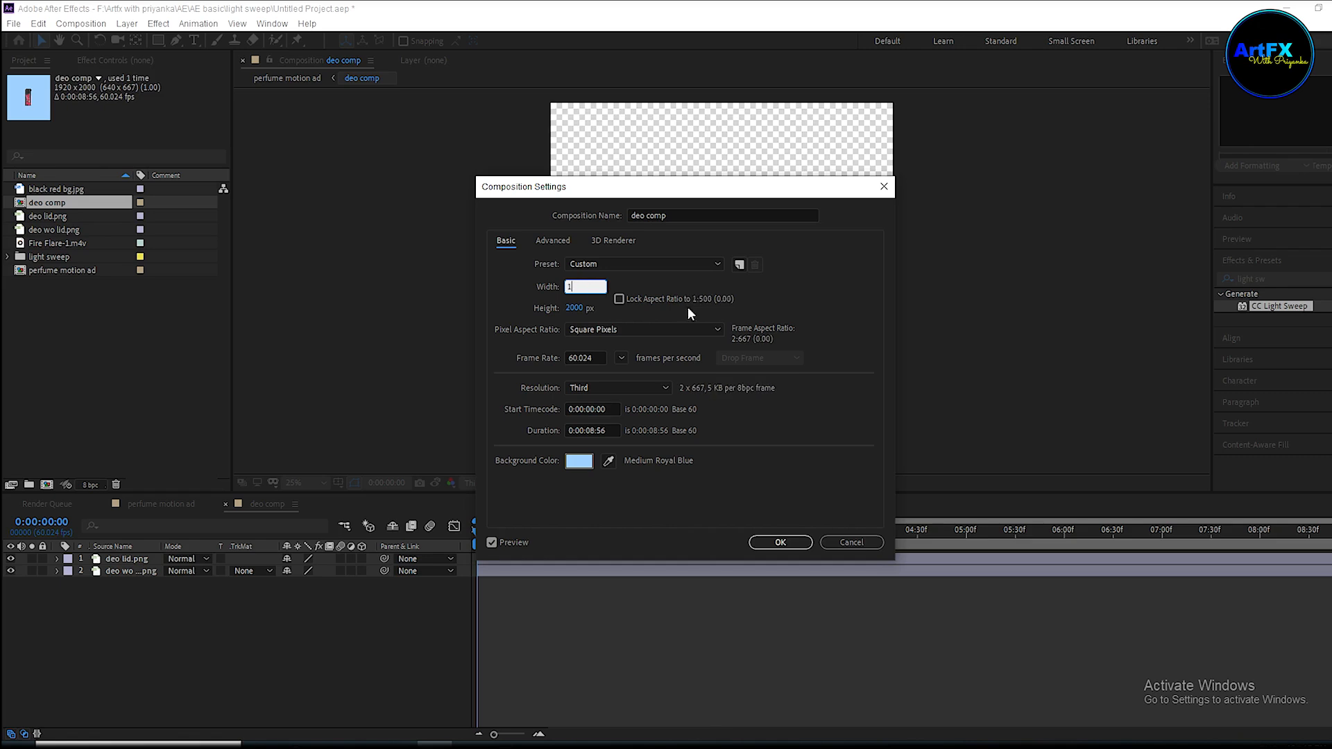
left_click(781, 546)
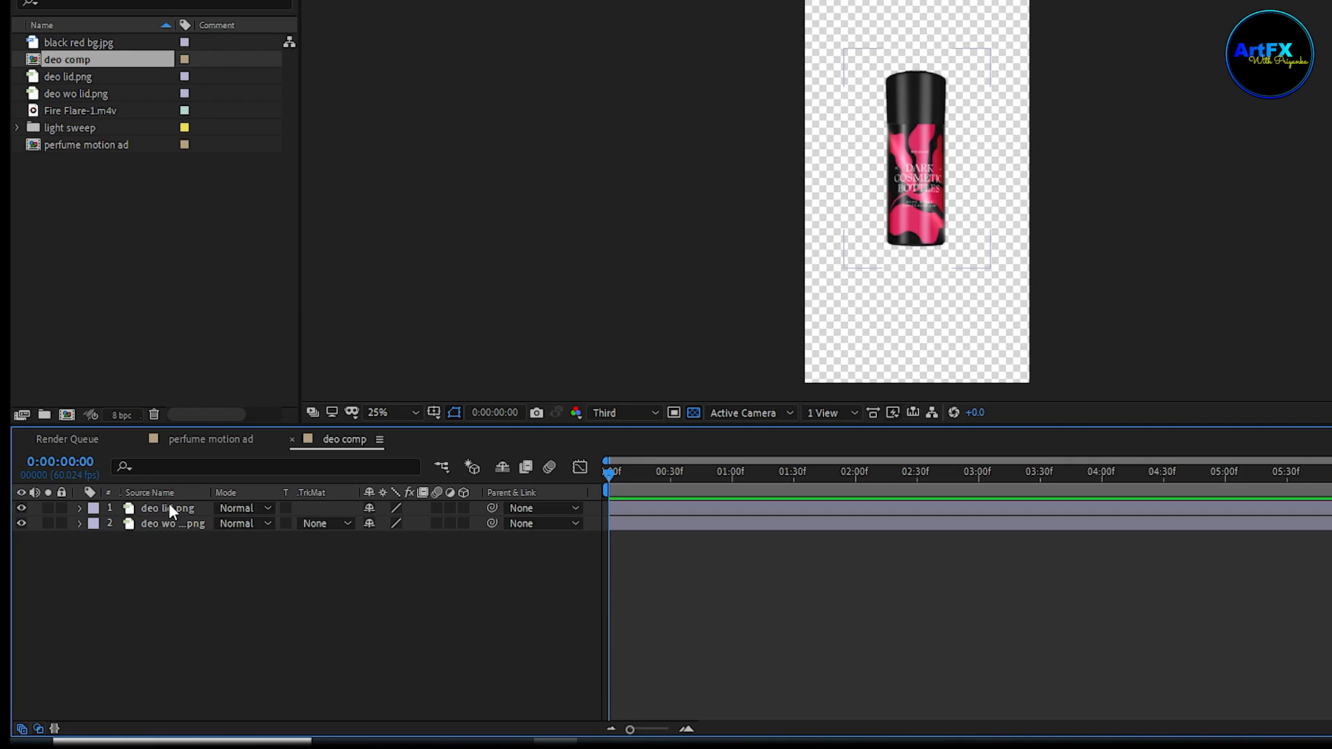
Animate the deo lid.png layer's Position from 500, 646 at frame 0 down to 500, 1000 at about frame 20.
left_click(169, 506)
key("p")
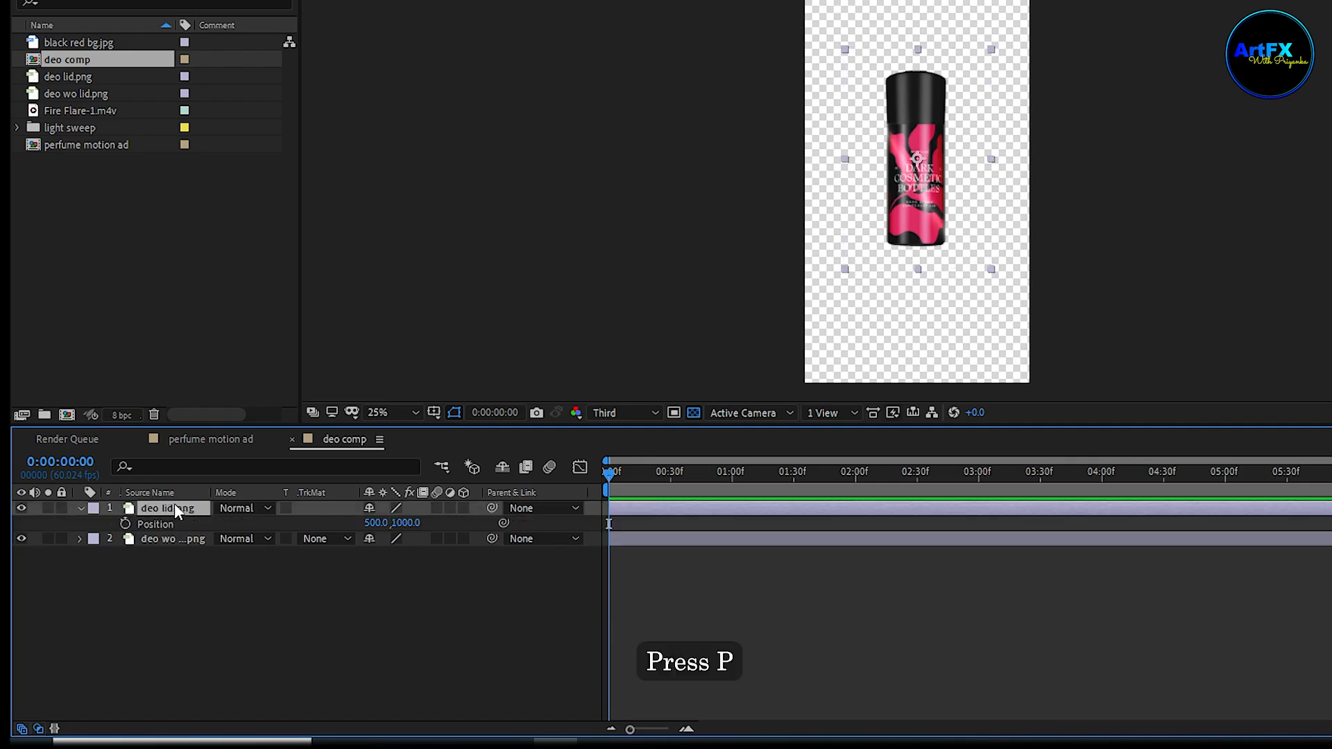
left_click(125, 523)
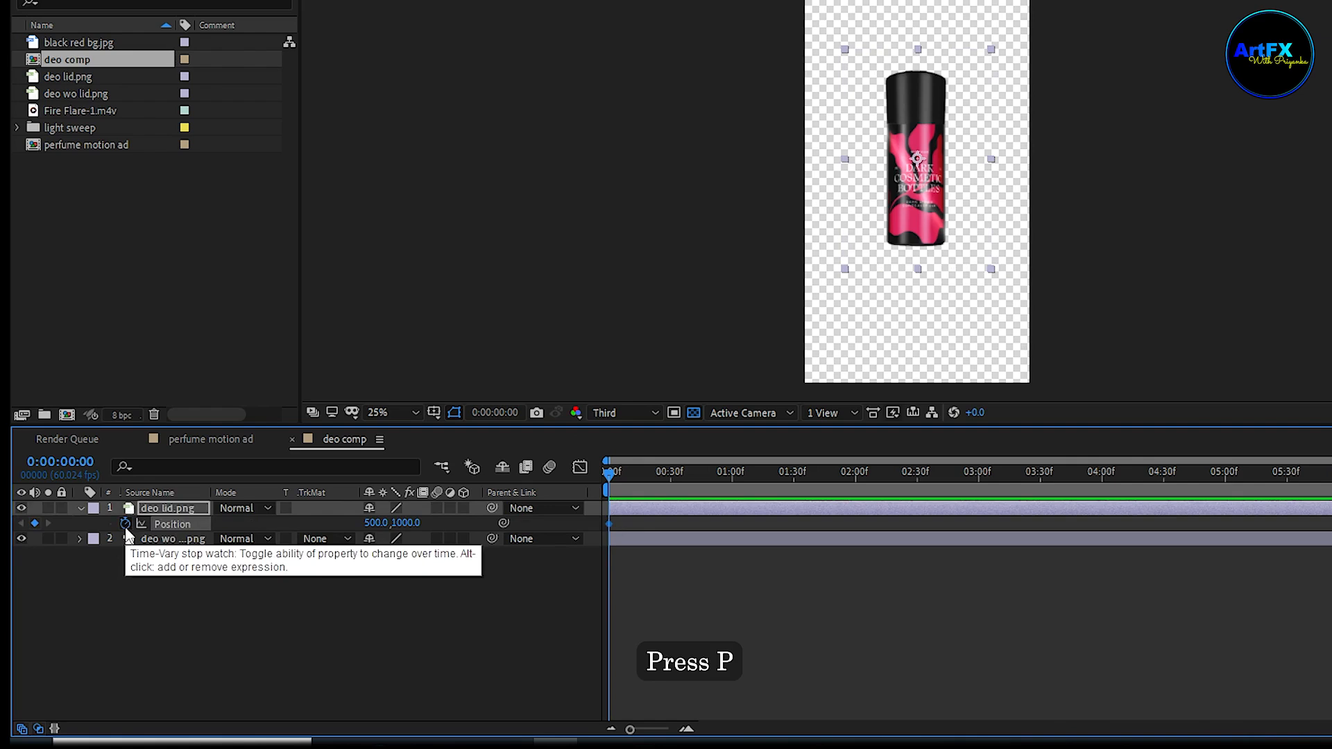
left_click_drag(609, 523, 652, 523)
left_click_drag(396, 585, 65, 601)
left_click_drag(677, 592, 596, 586)
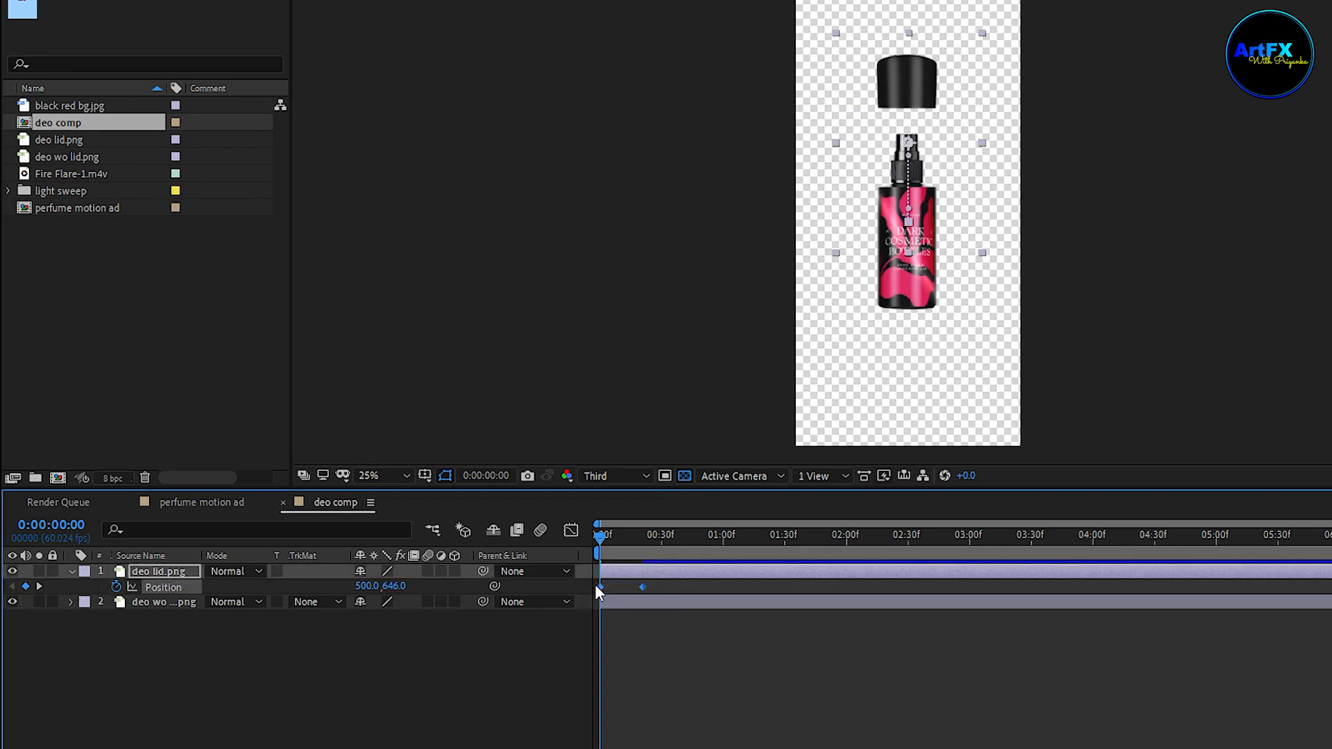
Apply Easy Ease to both Position keyframes of the lid and preview the closing motion.
key("F9")
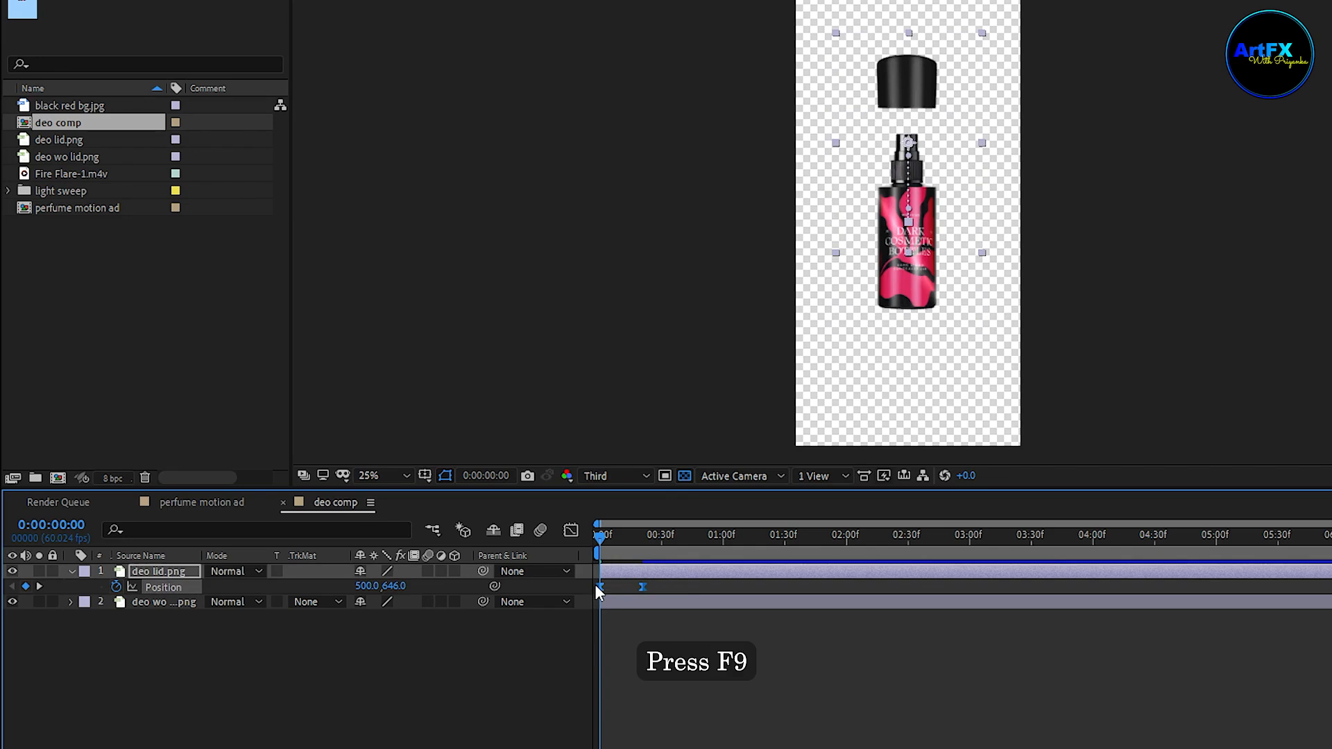
left_click(579, 643)
key("space")
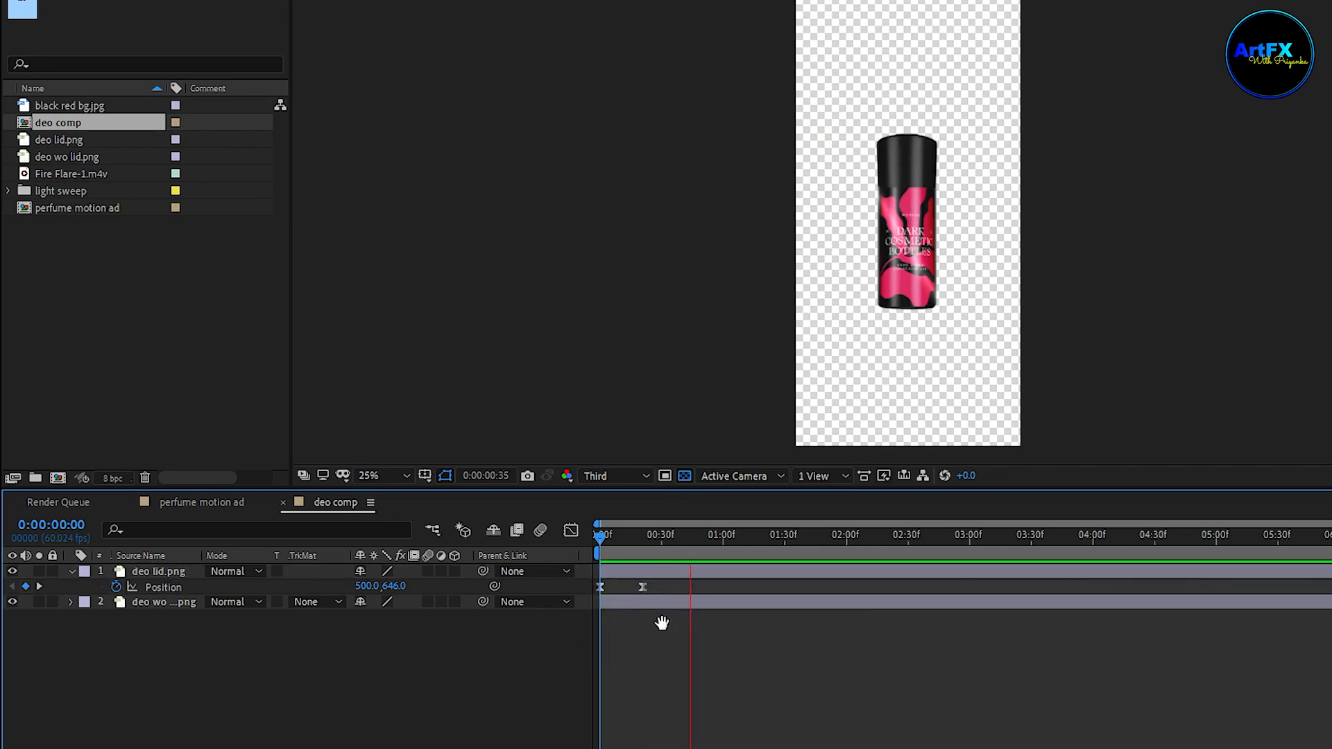
key("space")
Reshape the lid's Position speed graph to peak early and slow down gradually, with the end keyframe at frame 30.
left_click_drag(697, 627, 584, 534)
left_click(571, 532)
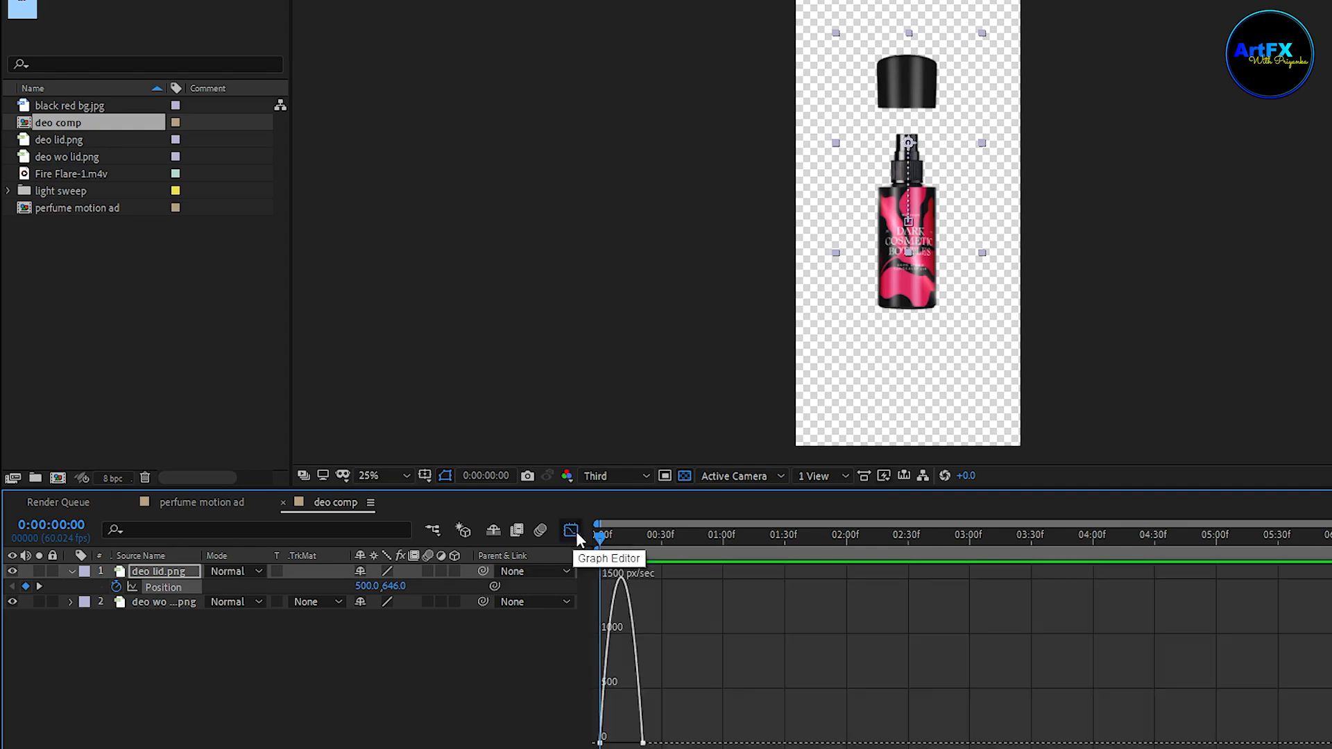
left_click(642, 742)
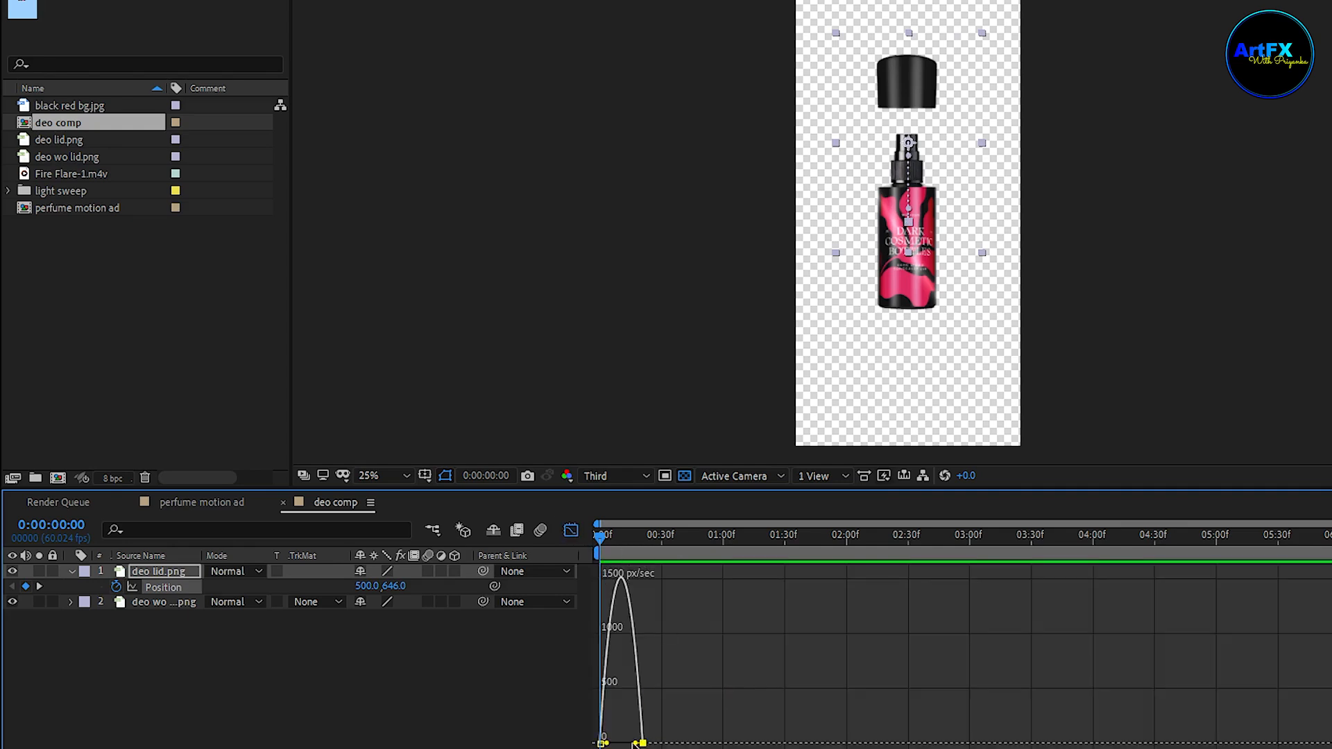
left_click_drag(636, 744, 620, 743)
key("equal")
key("equal")
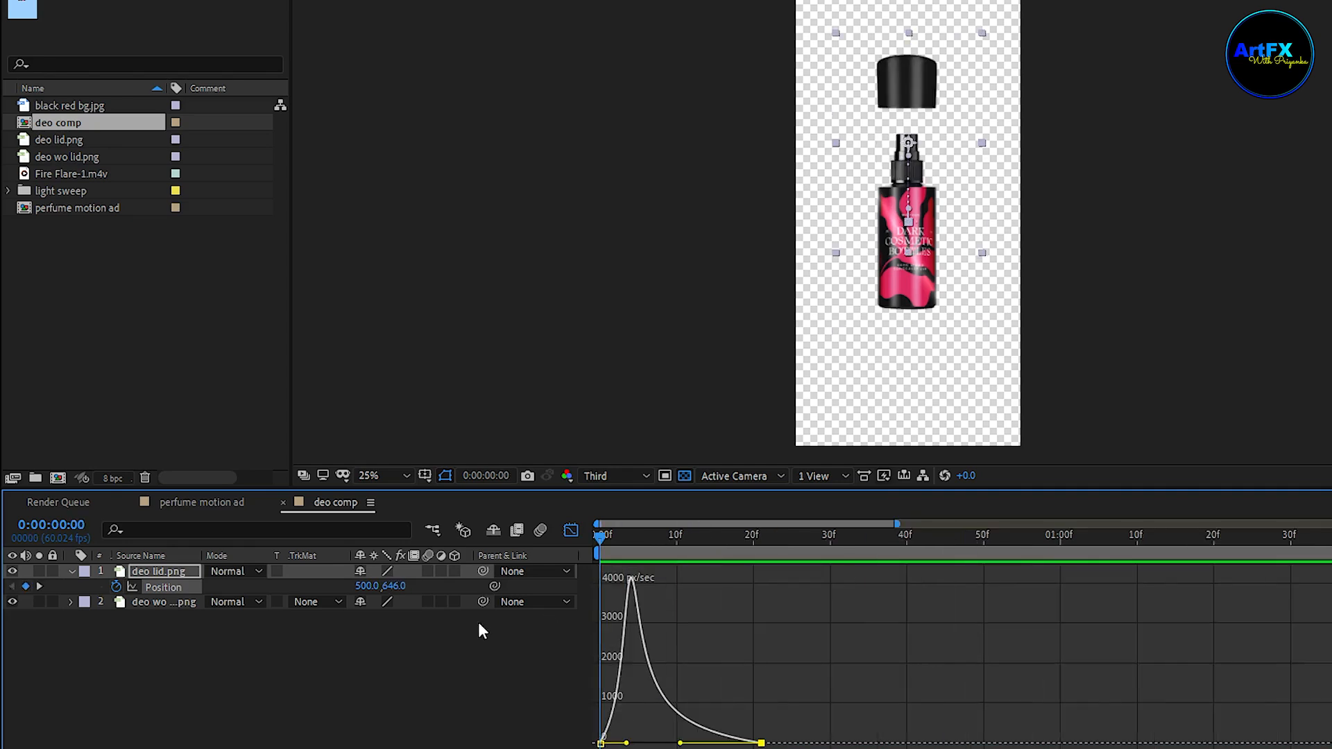
left_click(571, 532)
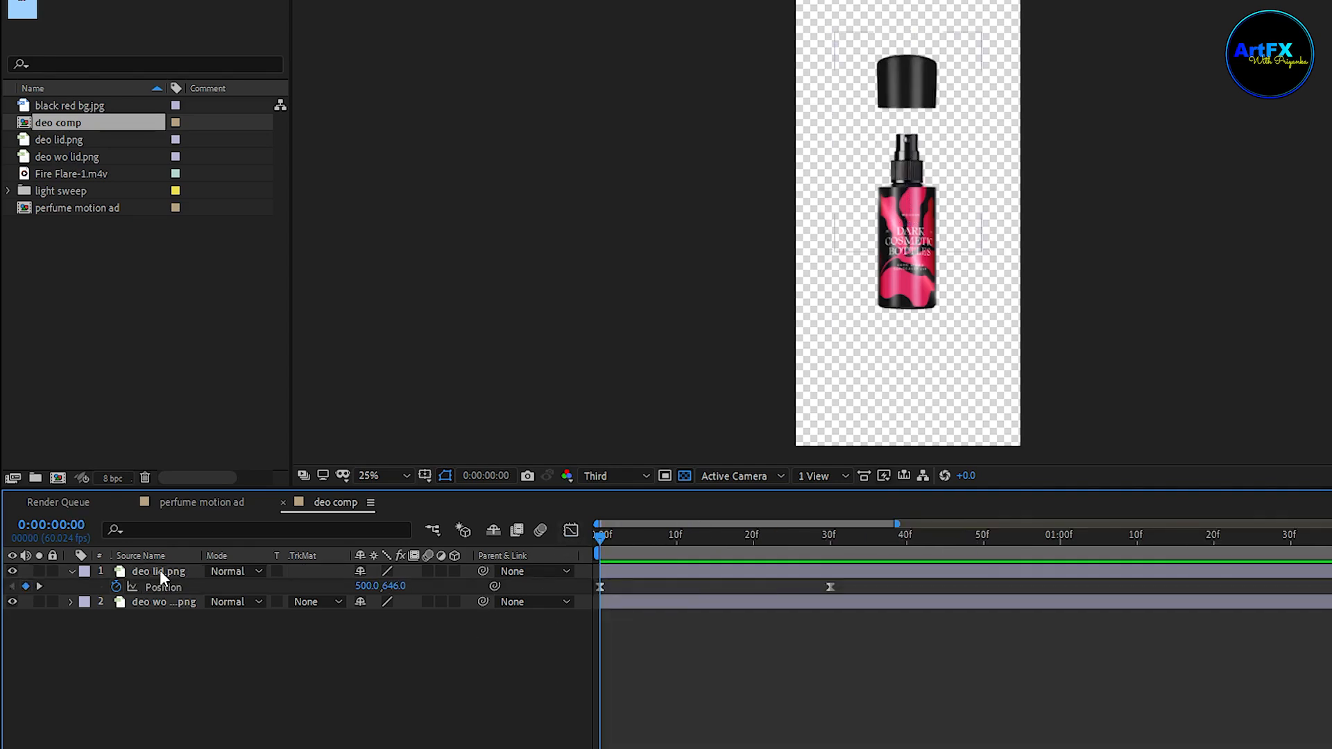
Fade in the deo lid.png layer with Opacity keyframes from a lowered value at frame 0 to 100% at about frame 6.
left_click(162, 576)
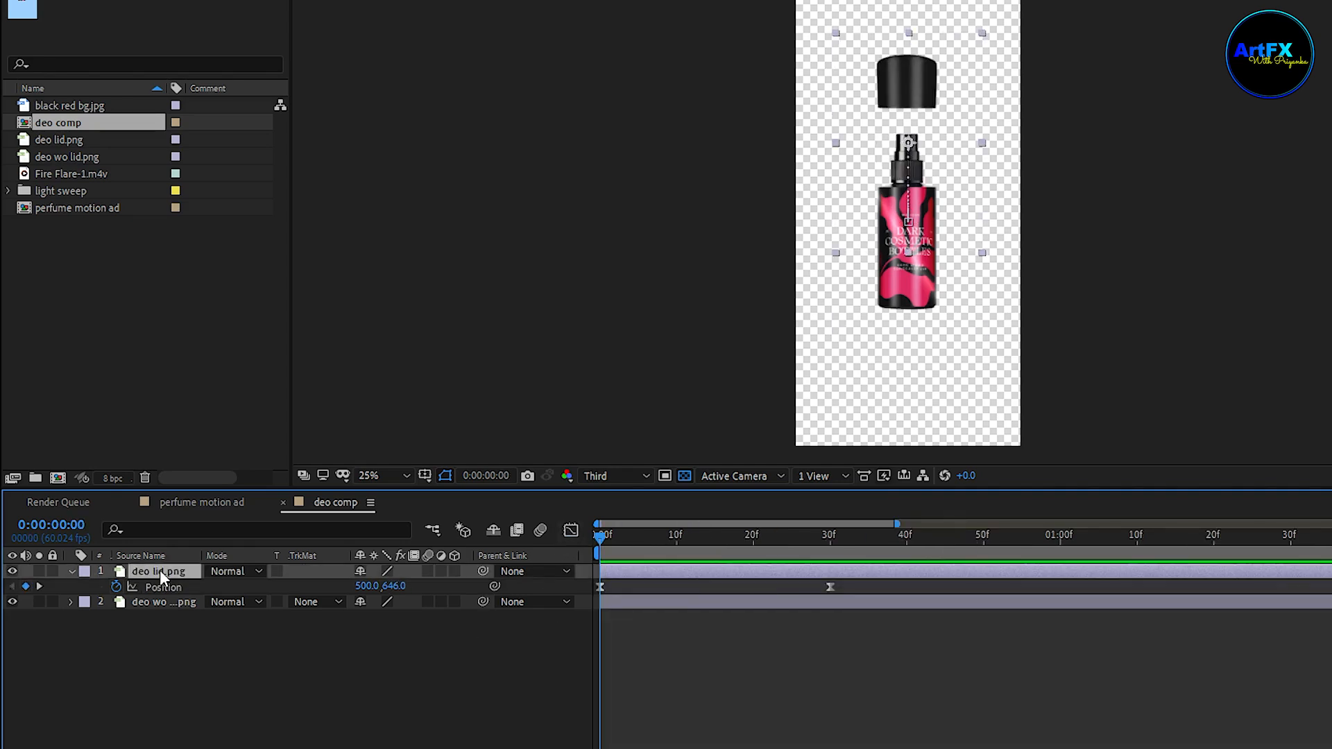
key("t")
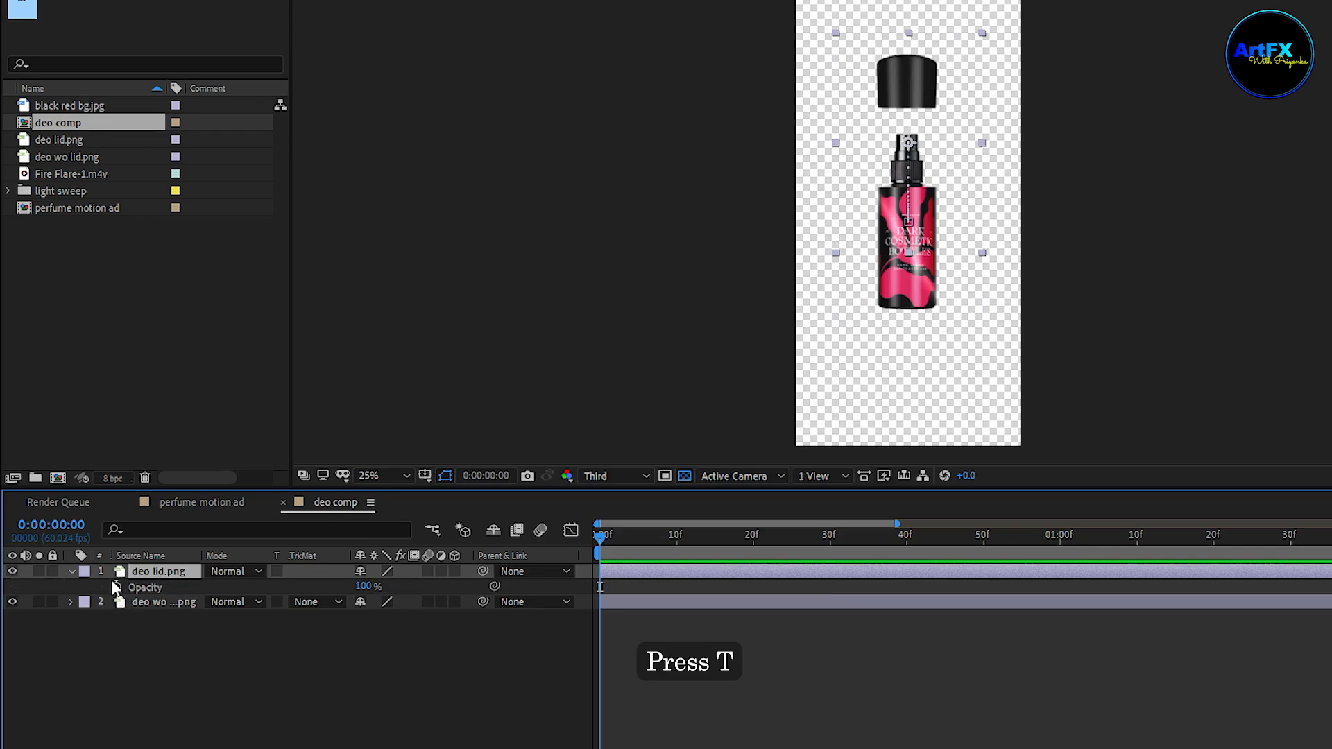
left_click_drag(601, 587, 653, 595)
left_click(362, 665)
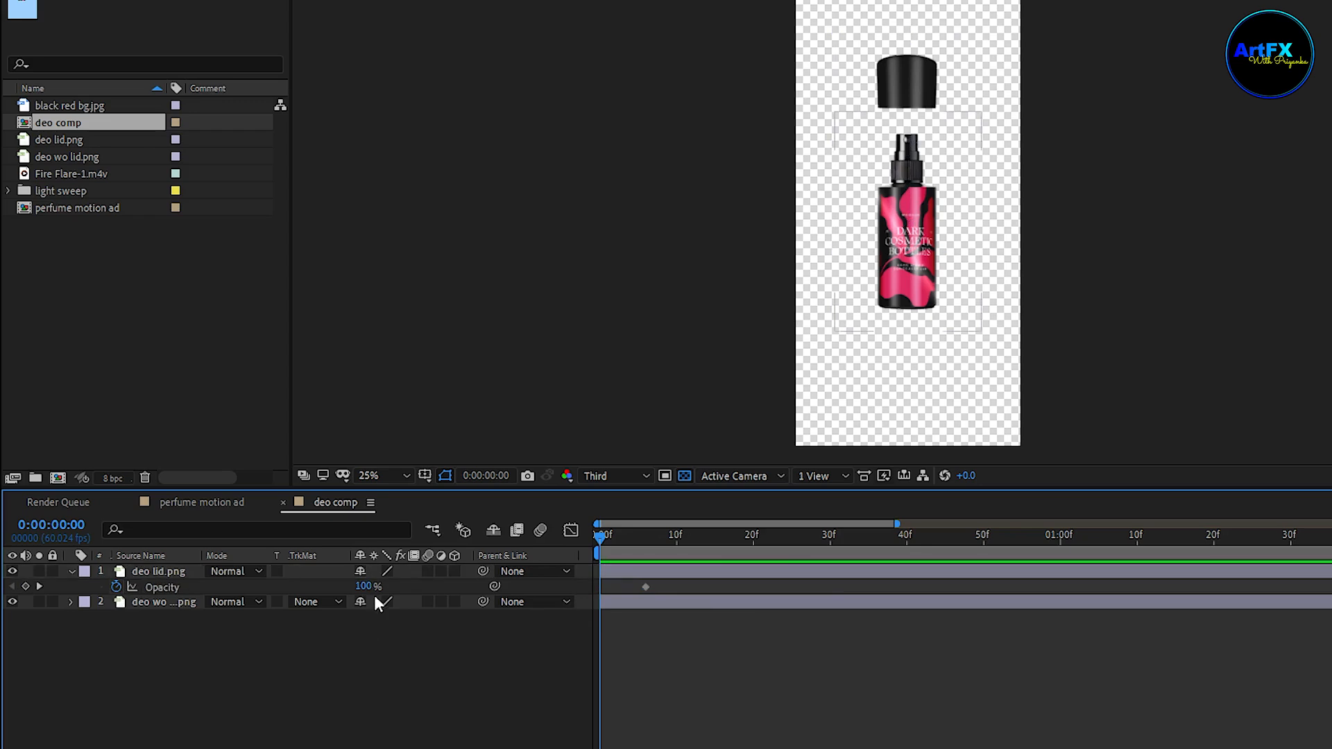
left_click_drag(362, 591, 65, 660)
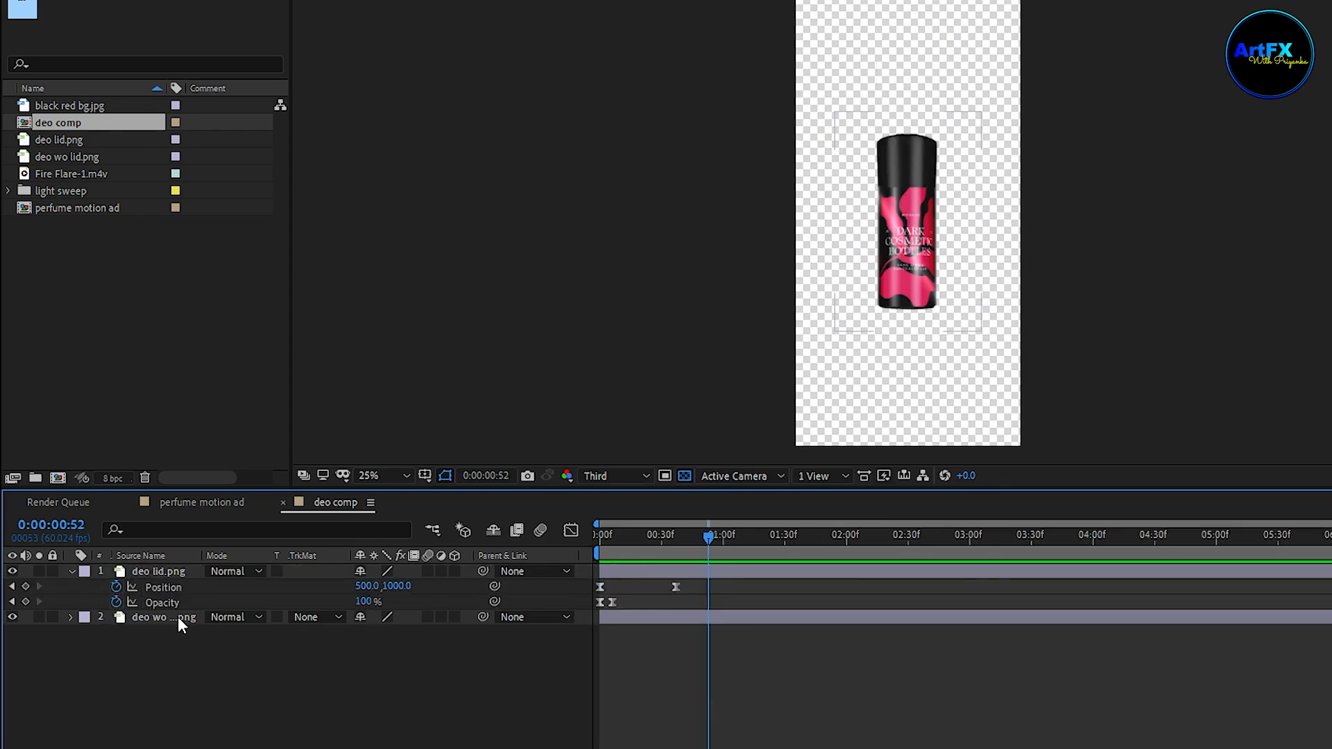
Duplicate the deo wo lid.png layer and set the lower copy's Rotation to 180°.
left_click(174, 616)
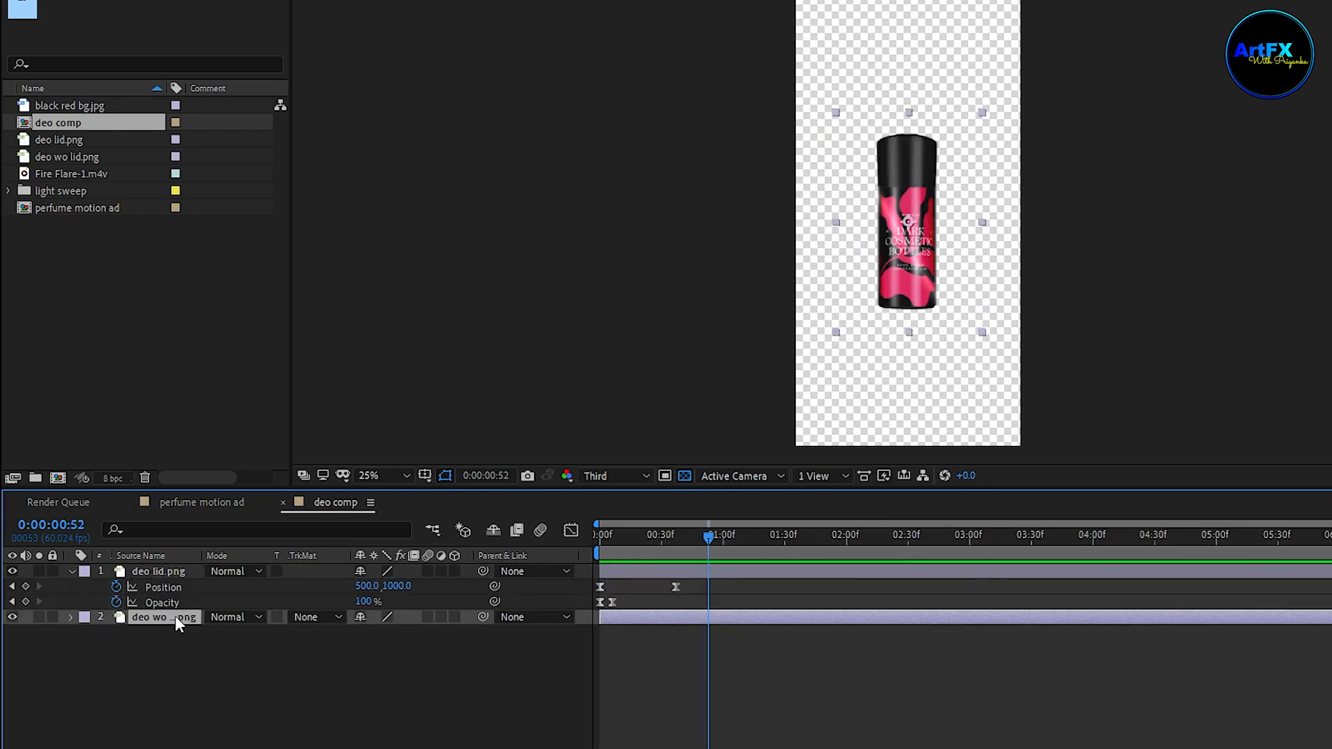
key("ctrl+d")
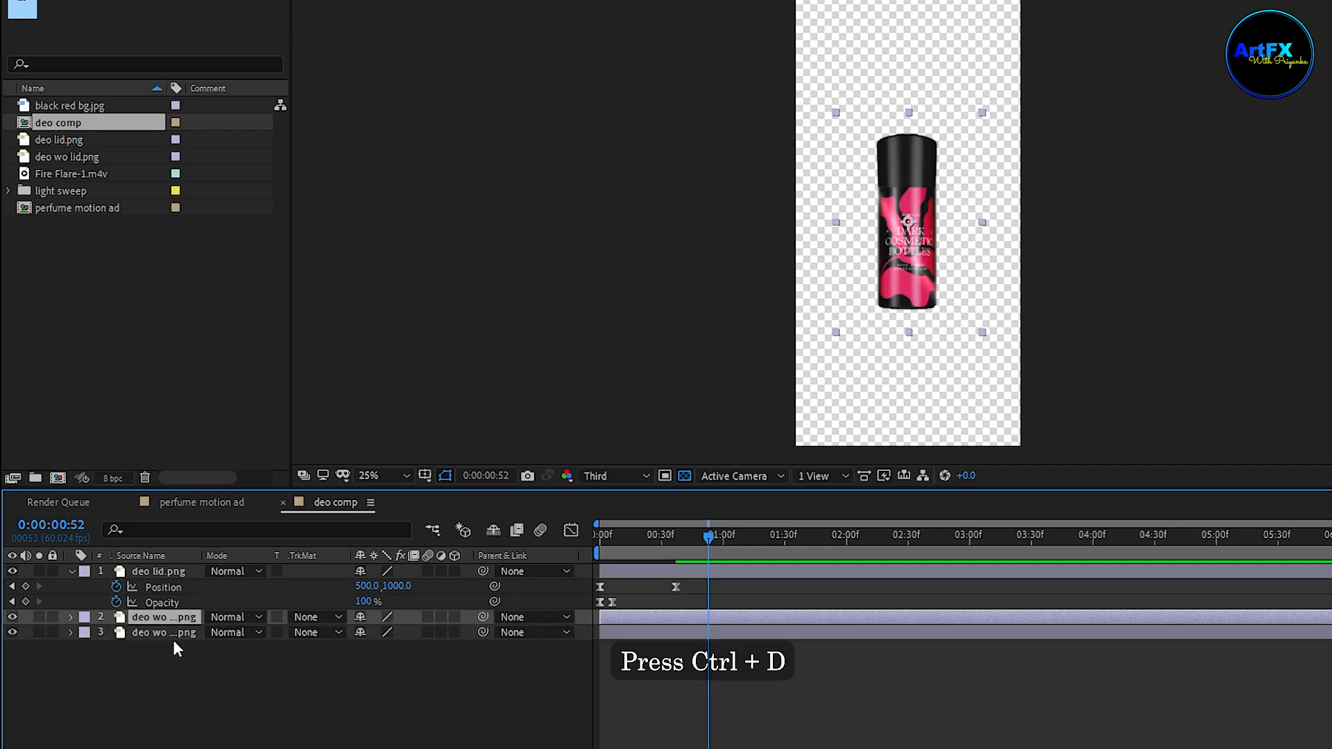
left_click(179, 632)
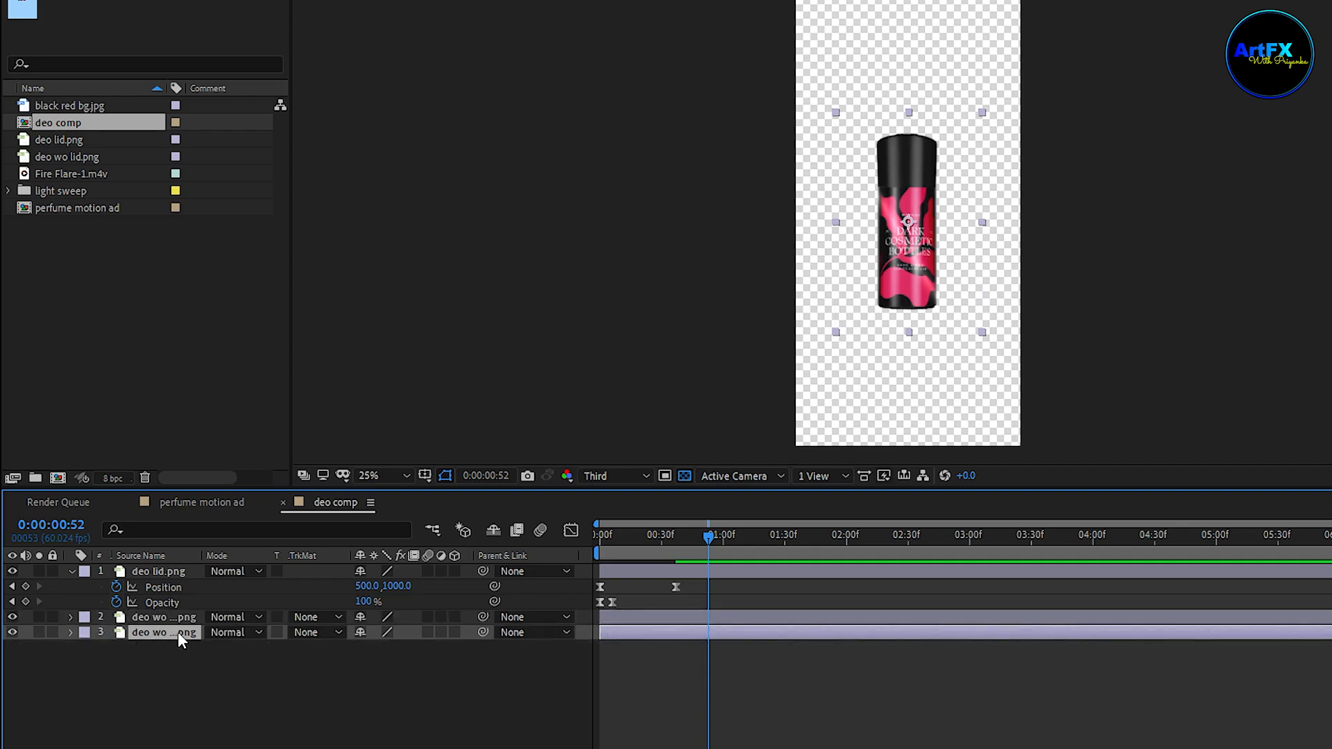
key("r")
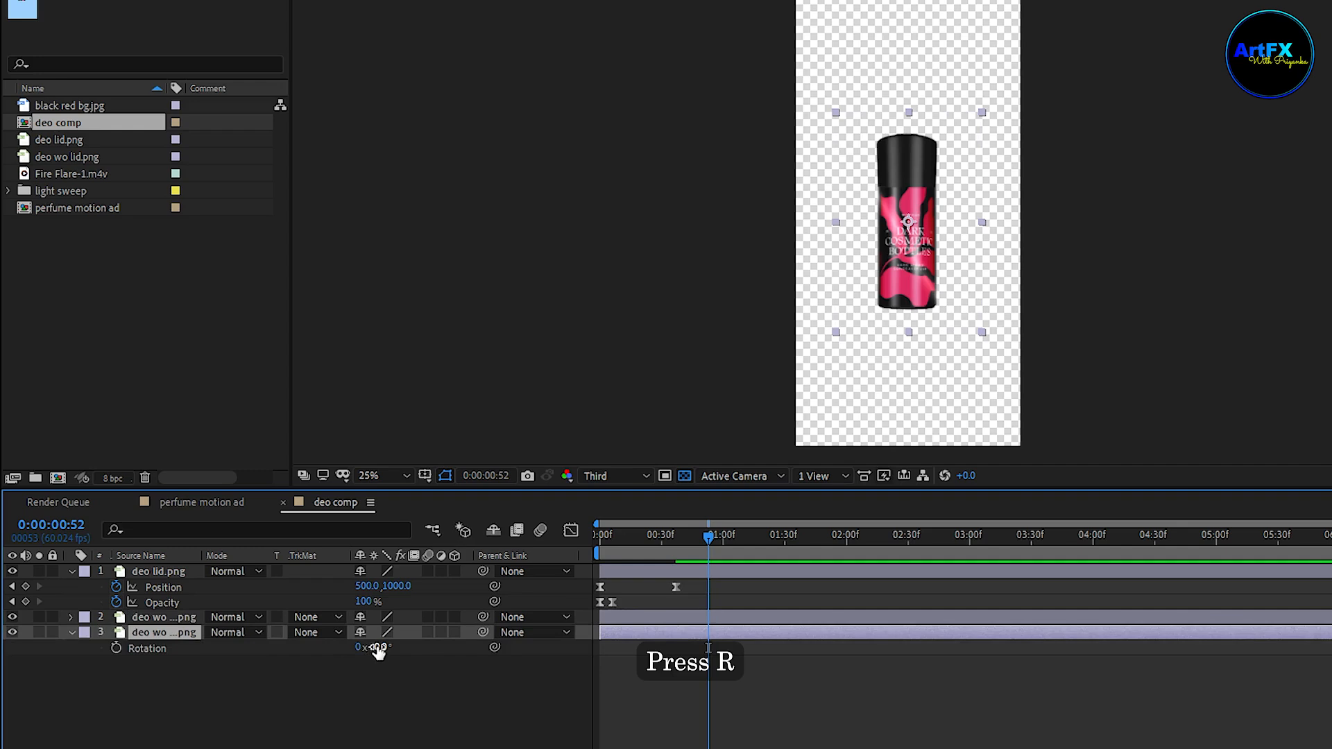
left_click_drag(379, 647, 545, 650)
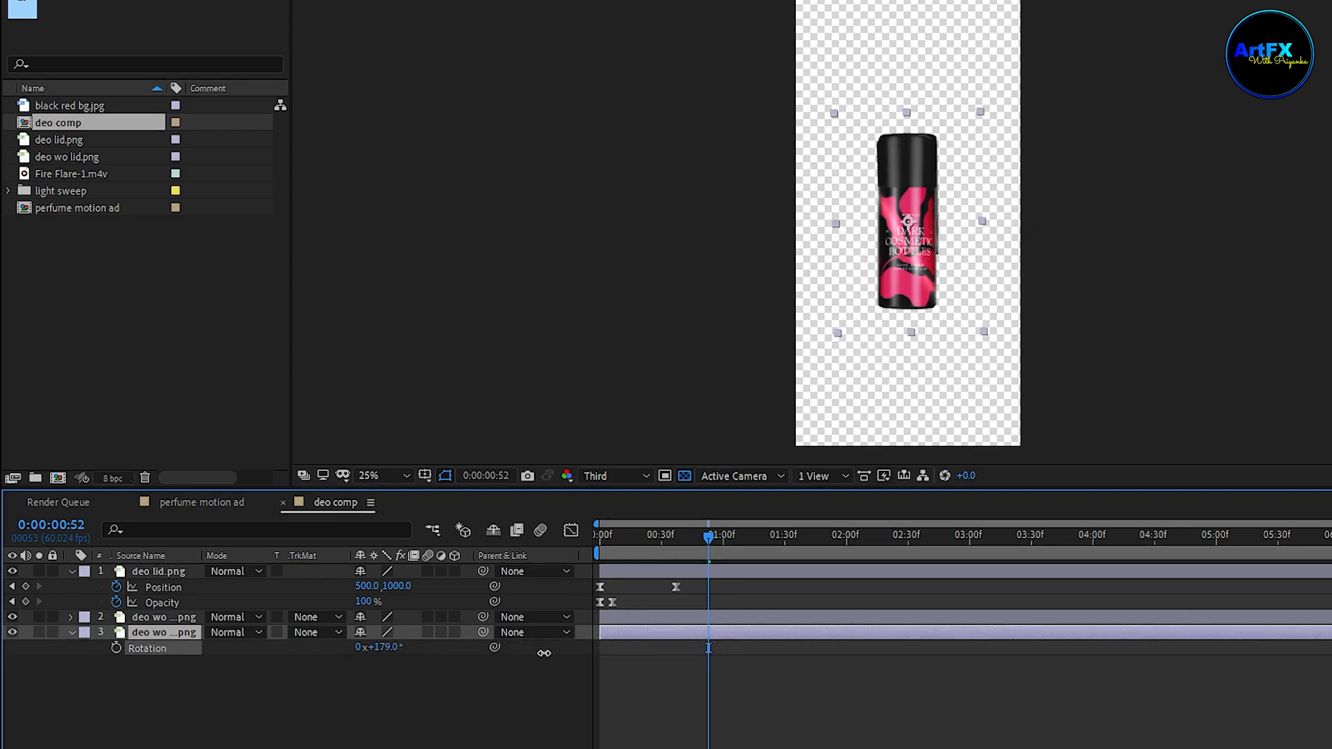
left_click(379, 647)
type("180")
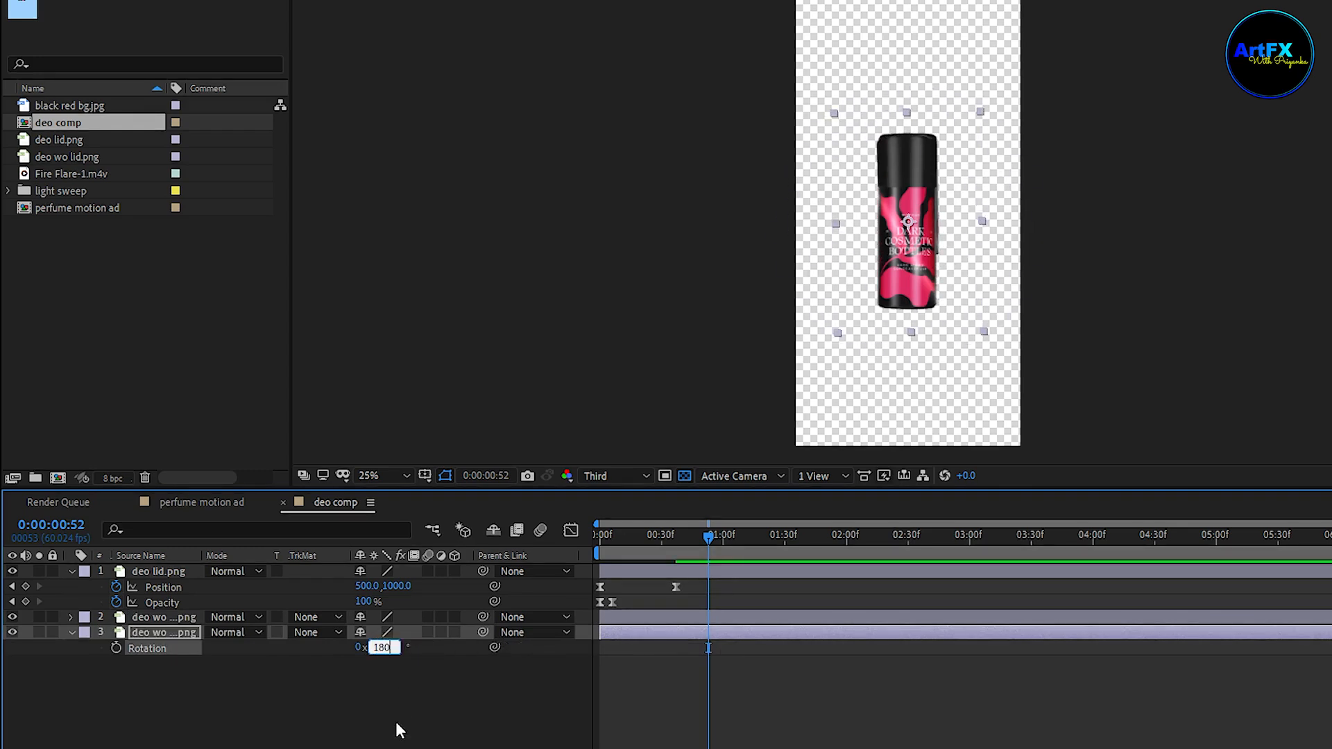
key("Return")
Move the rotated copy beneath the bottle to a Y position of 1761 and mirror it horizontally with unlinked Scale values of -49, 49%.
key("p")
left_click_drag(401, 656, 1098, 680)
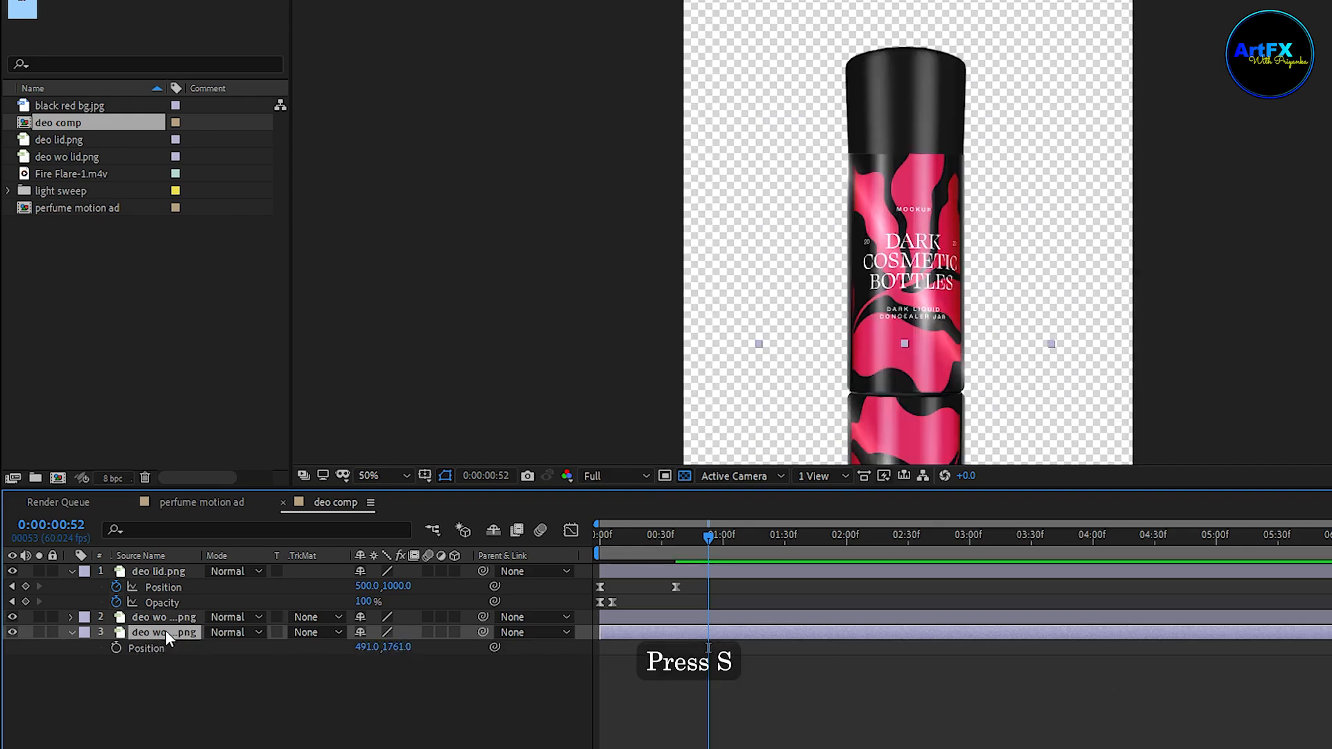
key("s")
left_click(359, 647)
left_click(378, 647)
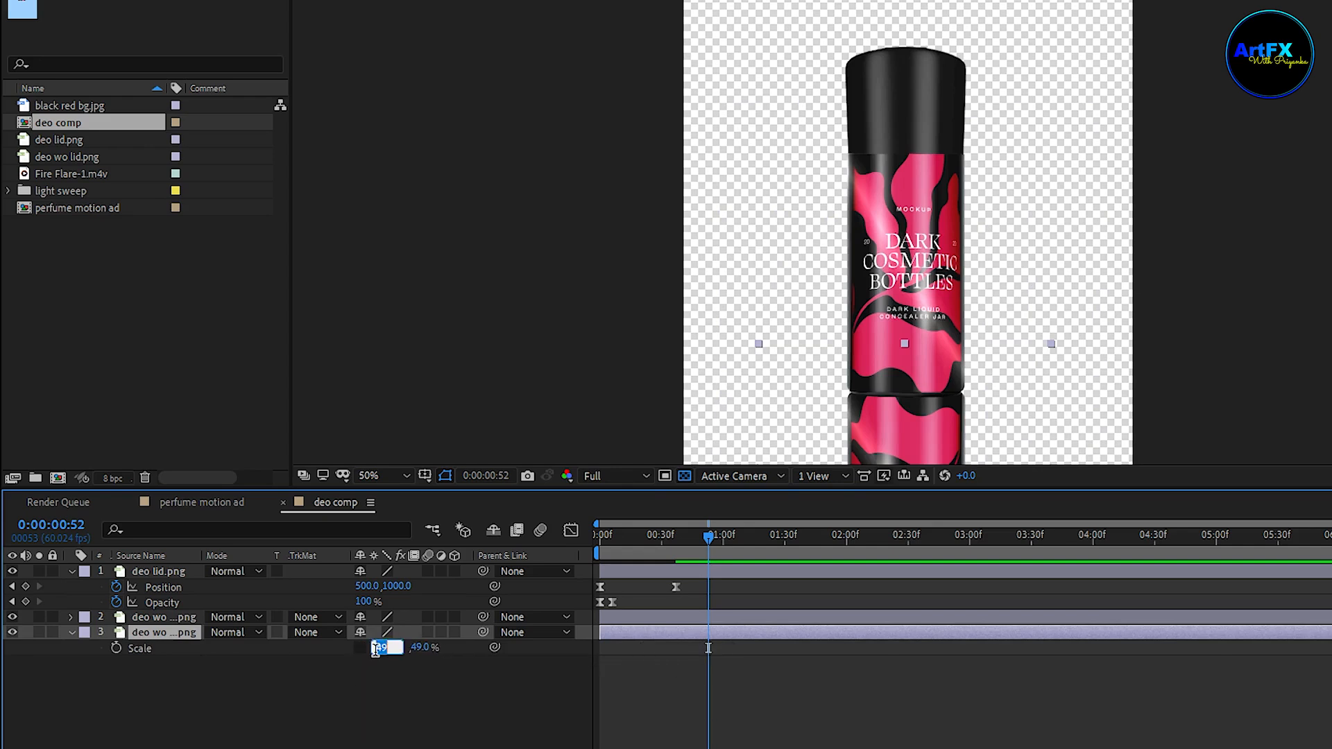
type("-49")
left_click(364, 722)
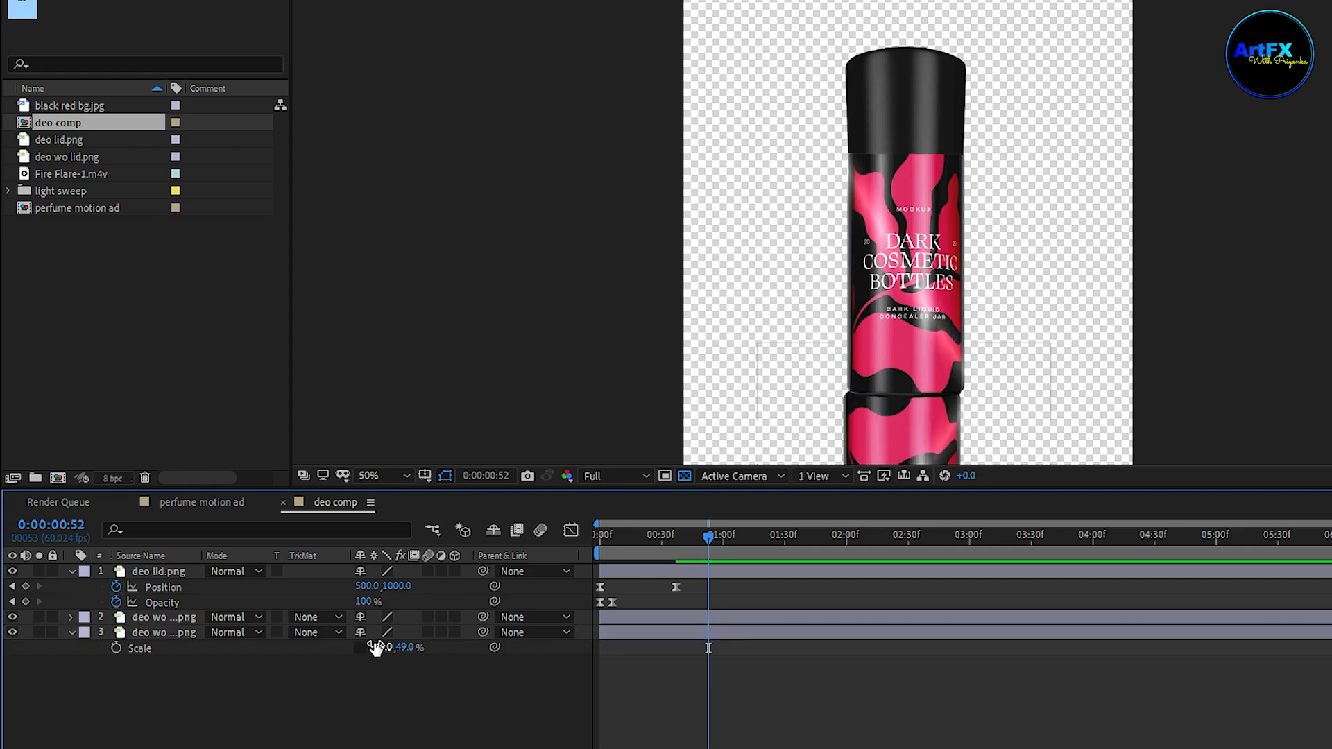
Align the mirrored copy directly under the bottle by setting its Position to 500, 1757.
left_click(162, 634)
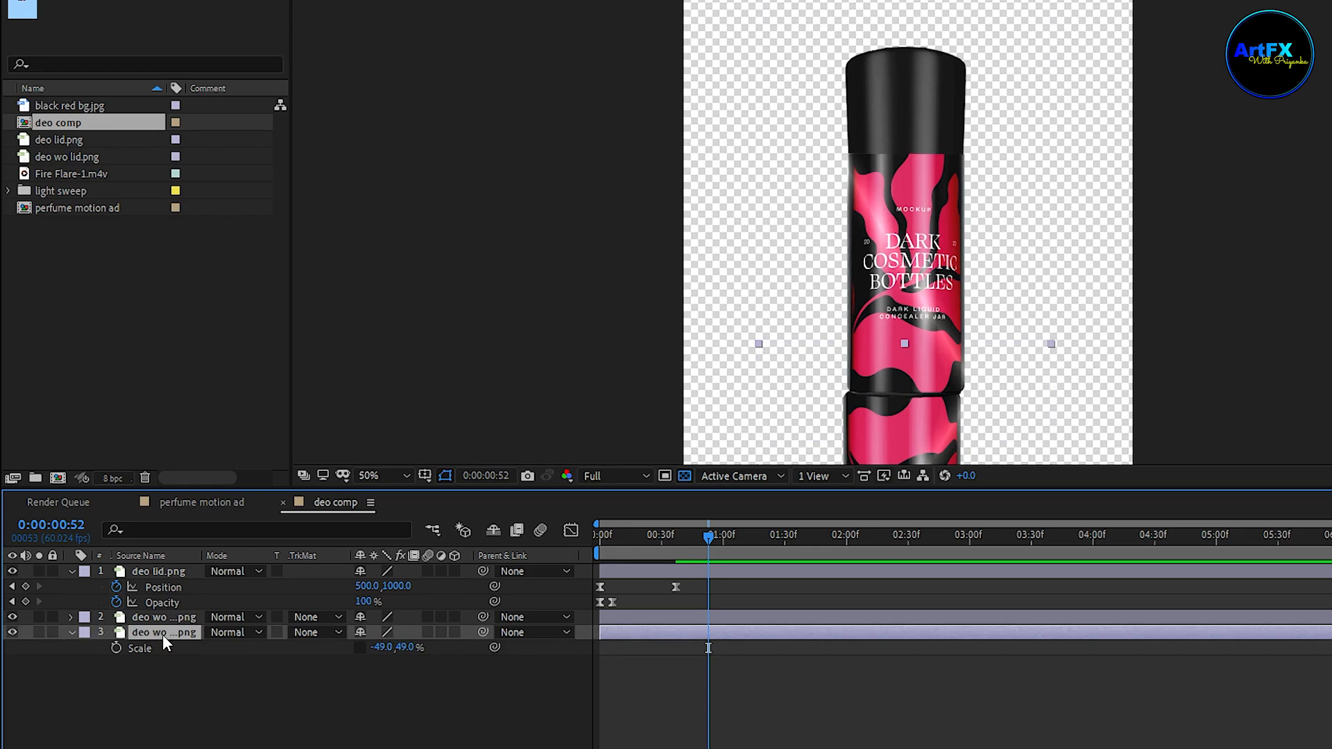
key("p")
left_click_drag(368, 647, 380, 655)
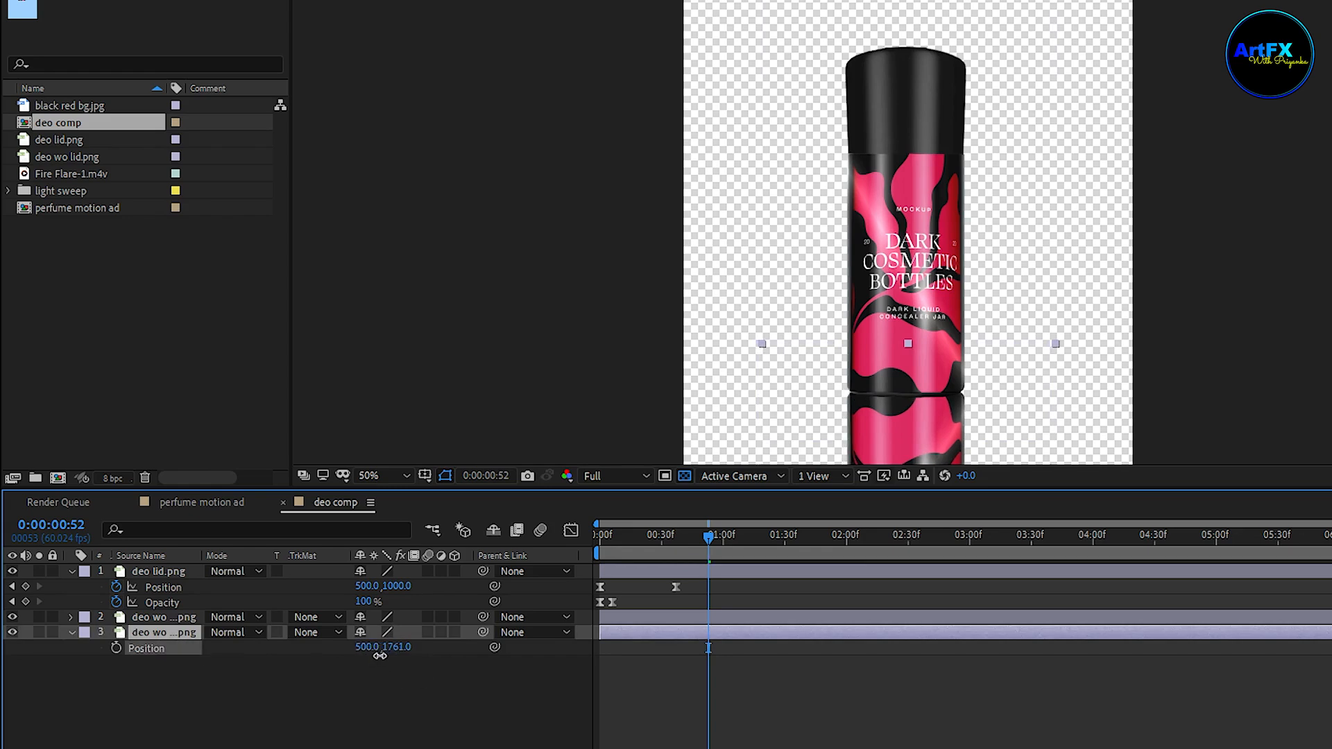
scroll(884, 310, "down", 2)
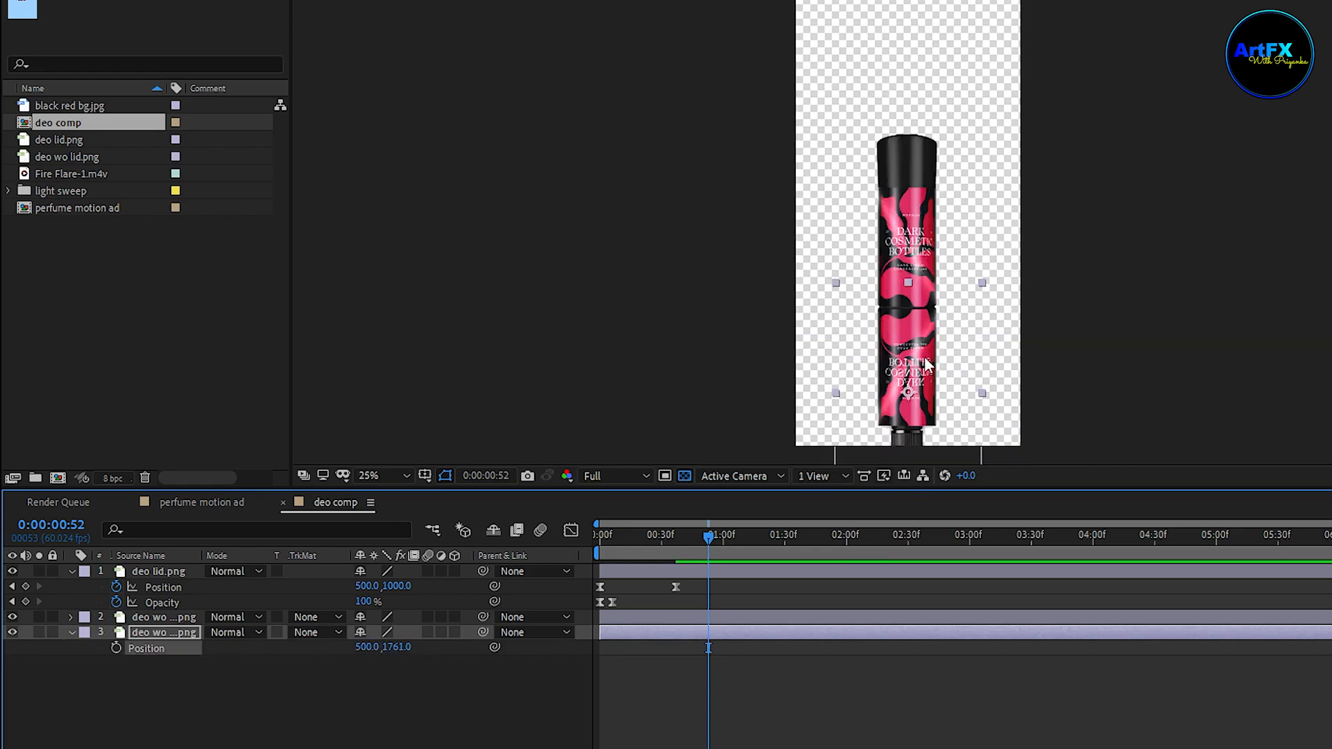
scroll(949, 293, "up", 2)
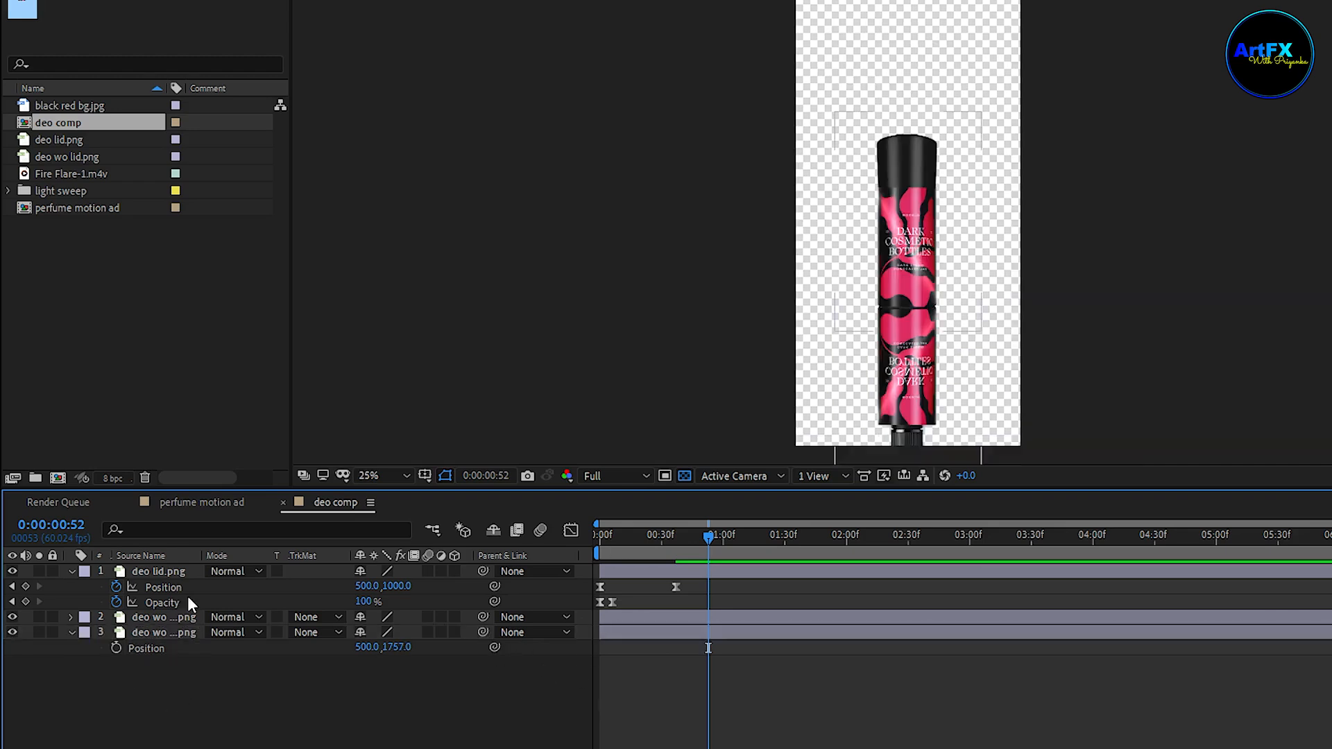
Draw a rectangular mask on the mirrored bottle copy that keeps only the part nearest the bottle's base.
left_click(168, 632)
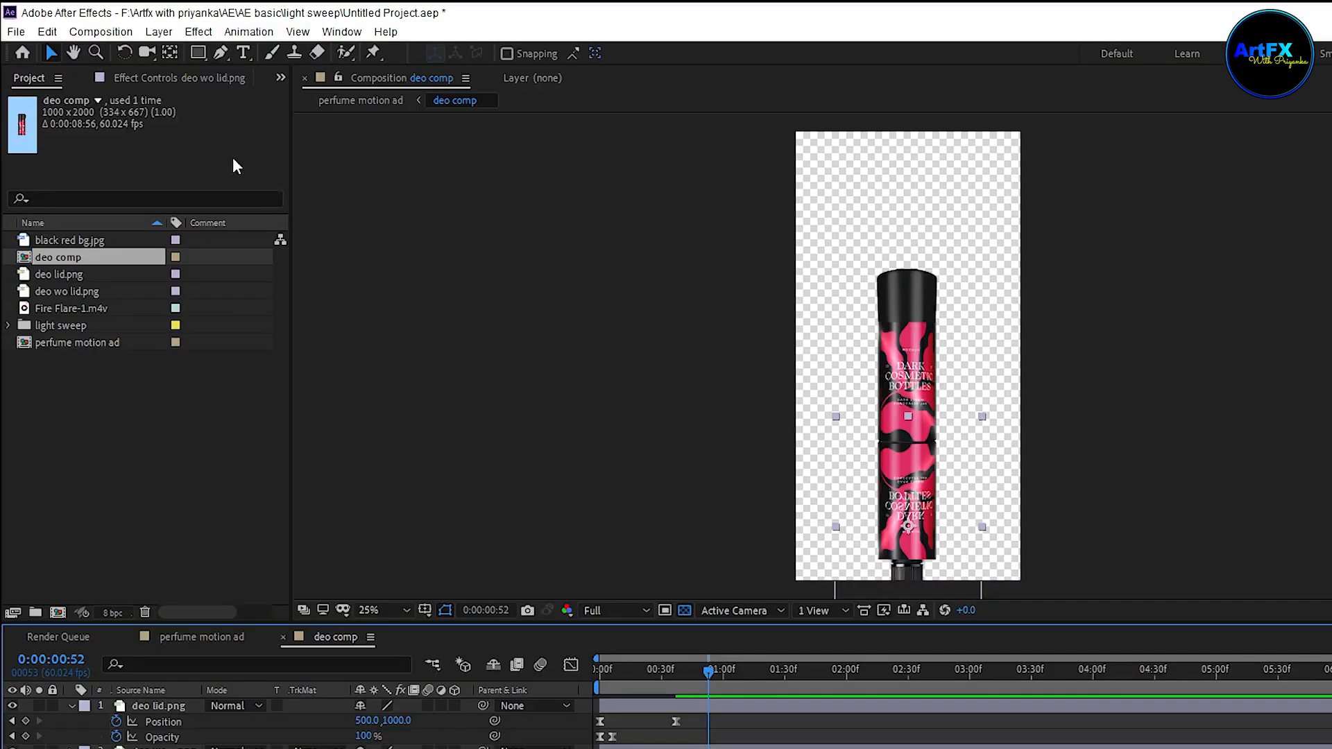
left_click(198, 53)
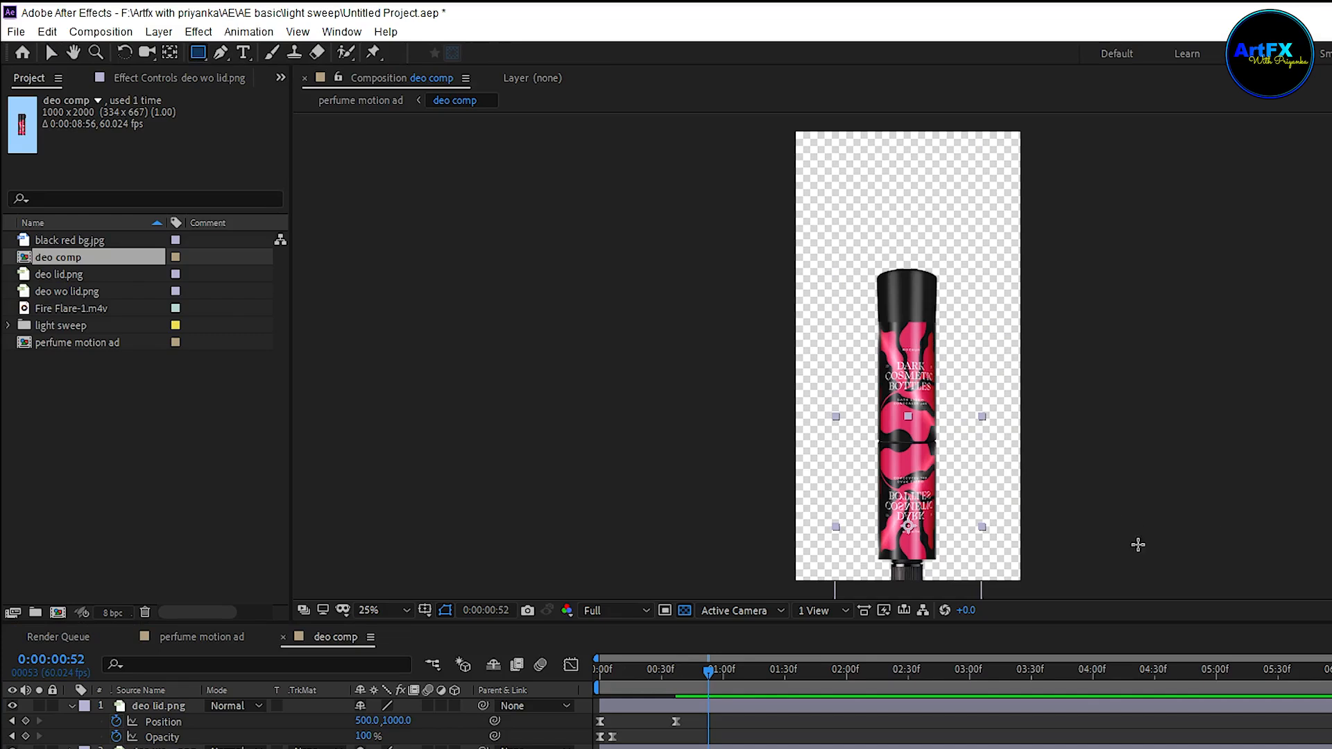
left_click_drag(867, 439, 954, 526)
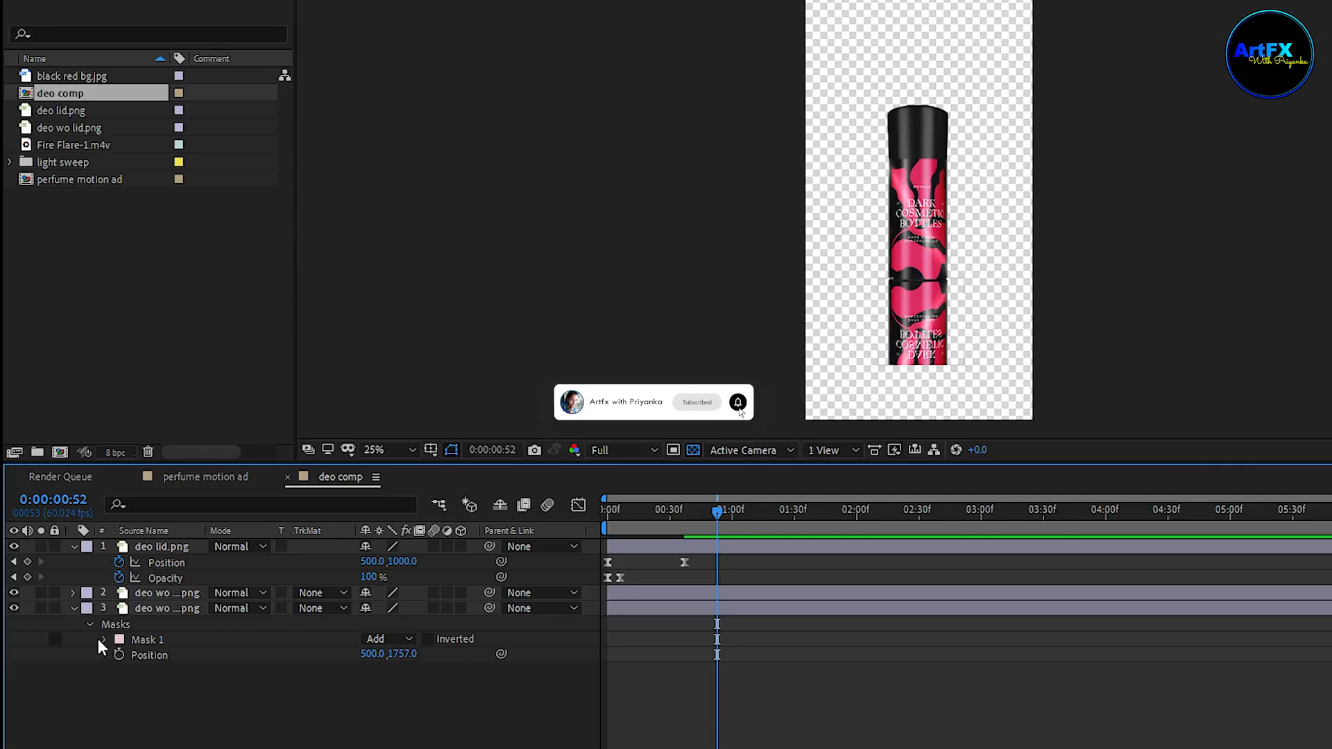
Soften the mirrored bottle copy's Mask 1 with a Mask Feather of 150 pixels.
left_click(103, 639)
left_click(381, 670)
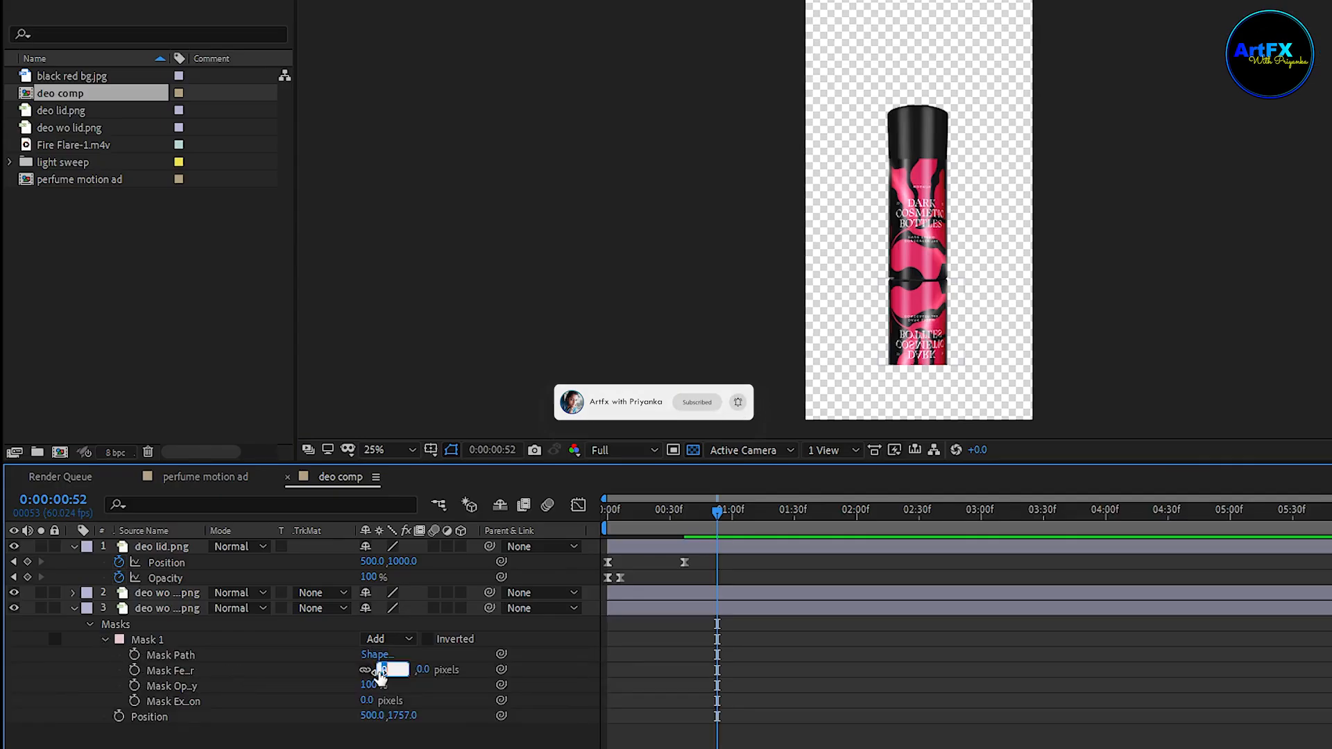
type("15")
key("Return")
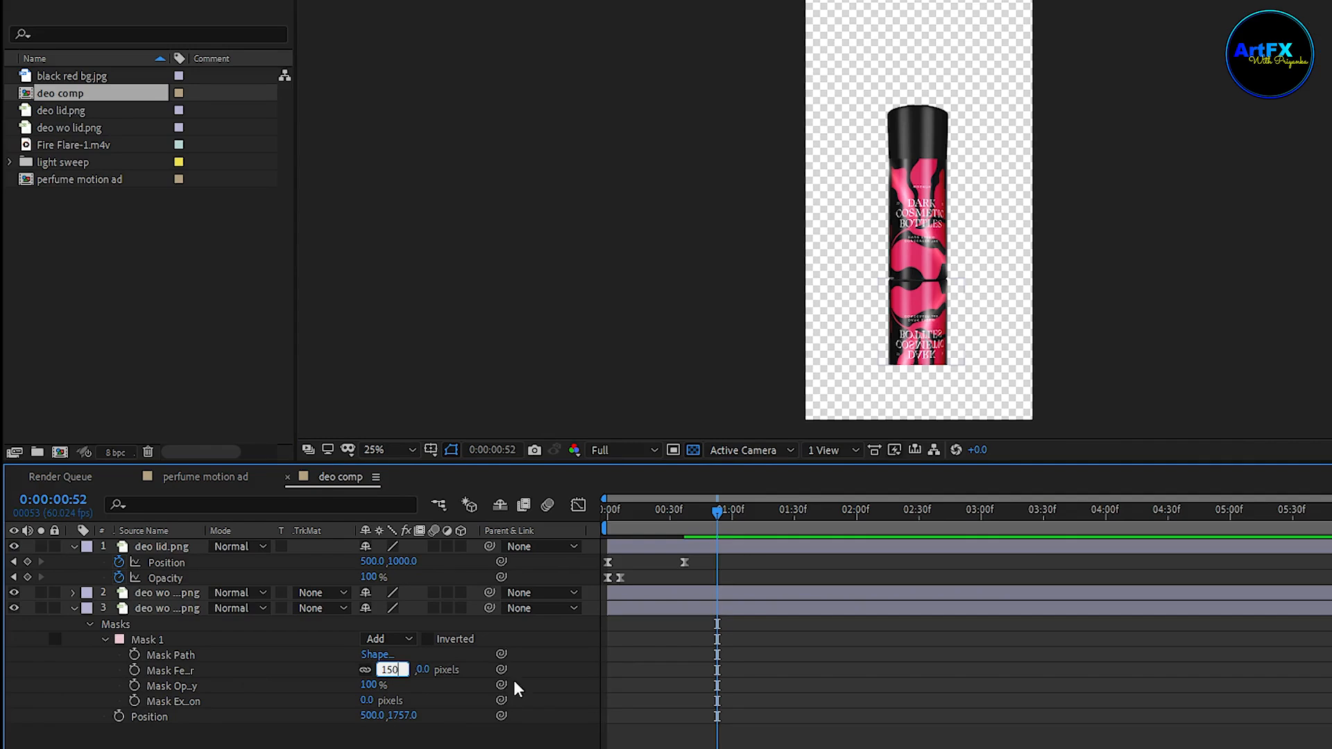
Lower the mirrored bottle copy's Opacity to 34% and preview the animation from the start.
key("t")
left_click_drag(369, 628, 305, 621)
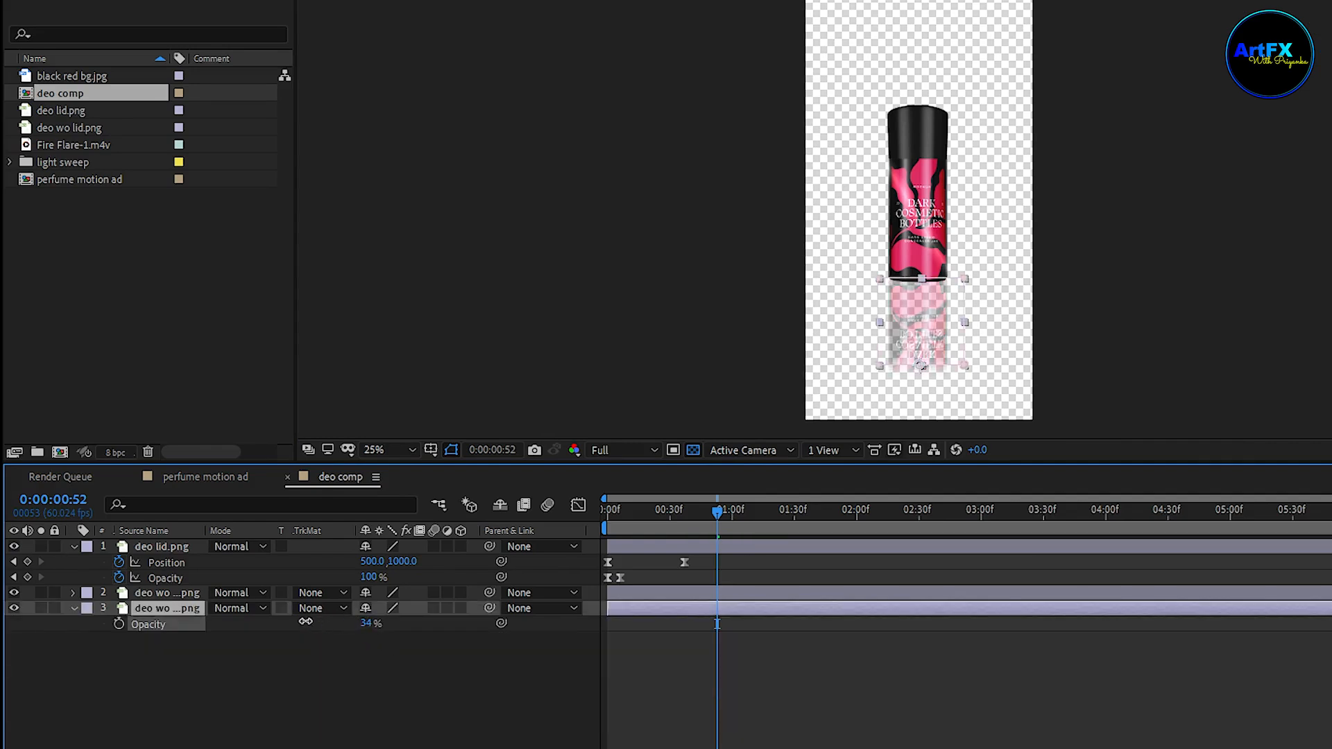
left_click(340, 704)
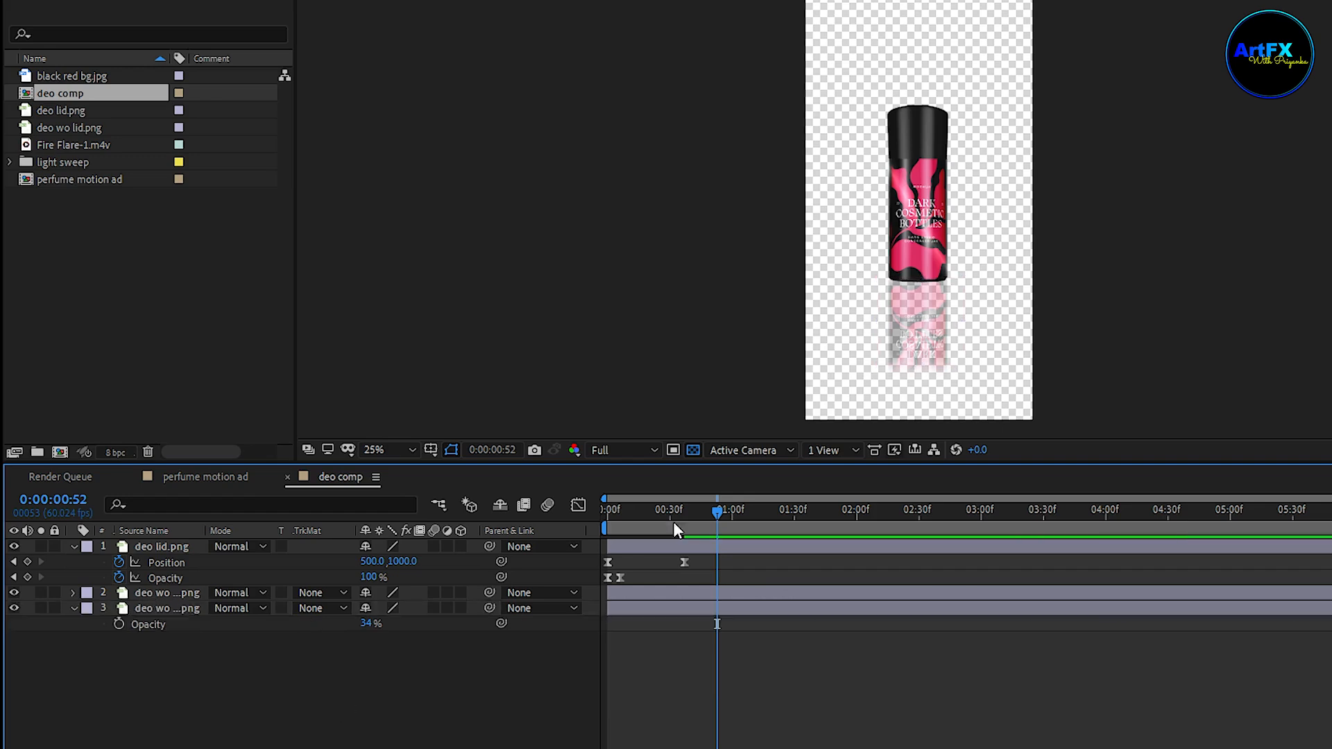
left_click_drag(716, 512, 558, 534)
key("space")
key("space")
Add a new adjustment layer above the bottle layers in deo comp.
right_click(384, 299)
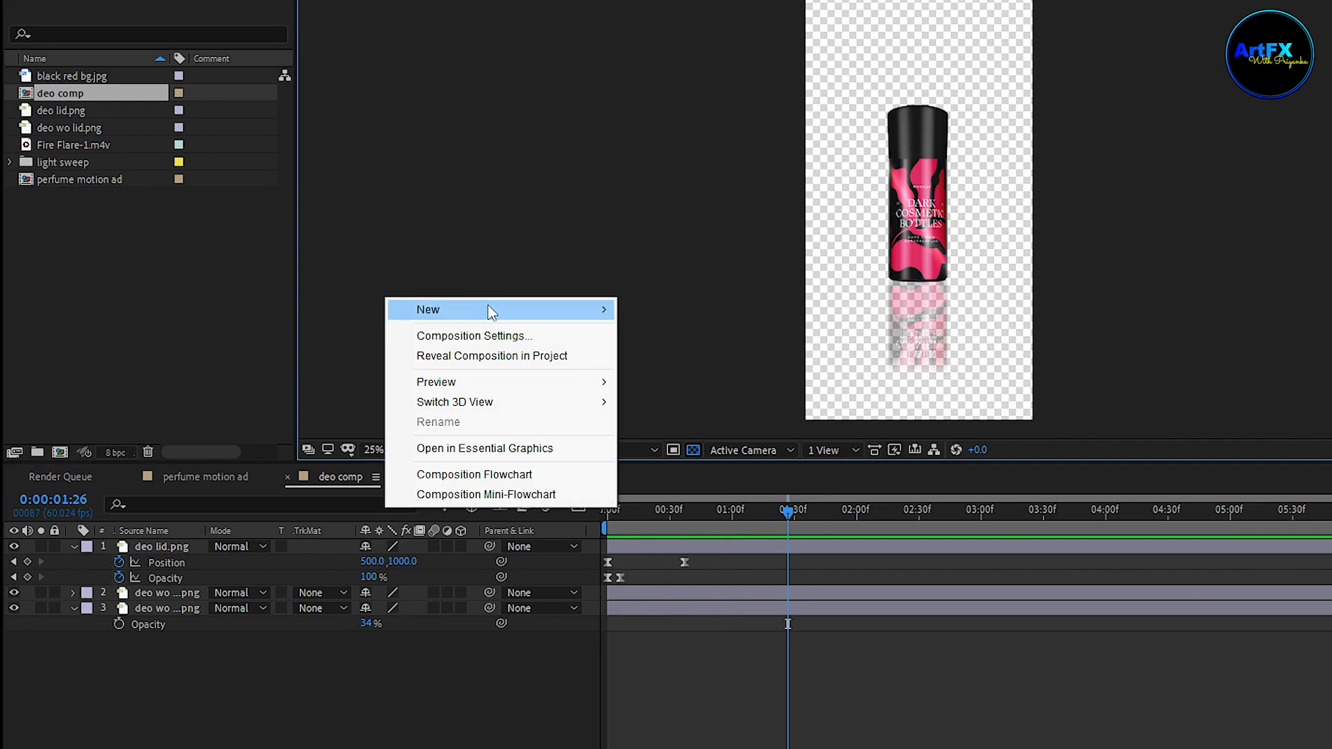
mouse_move(490, 309)
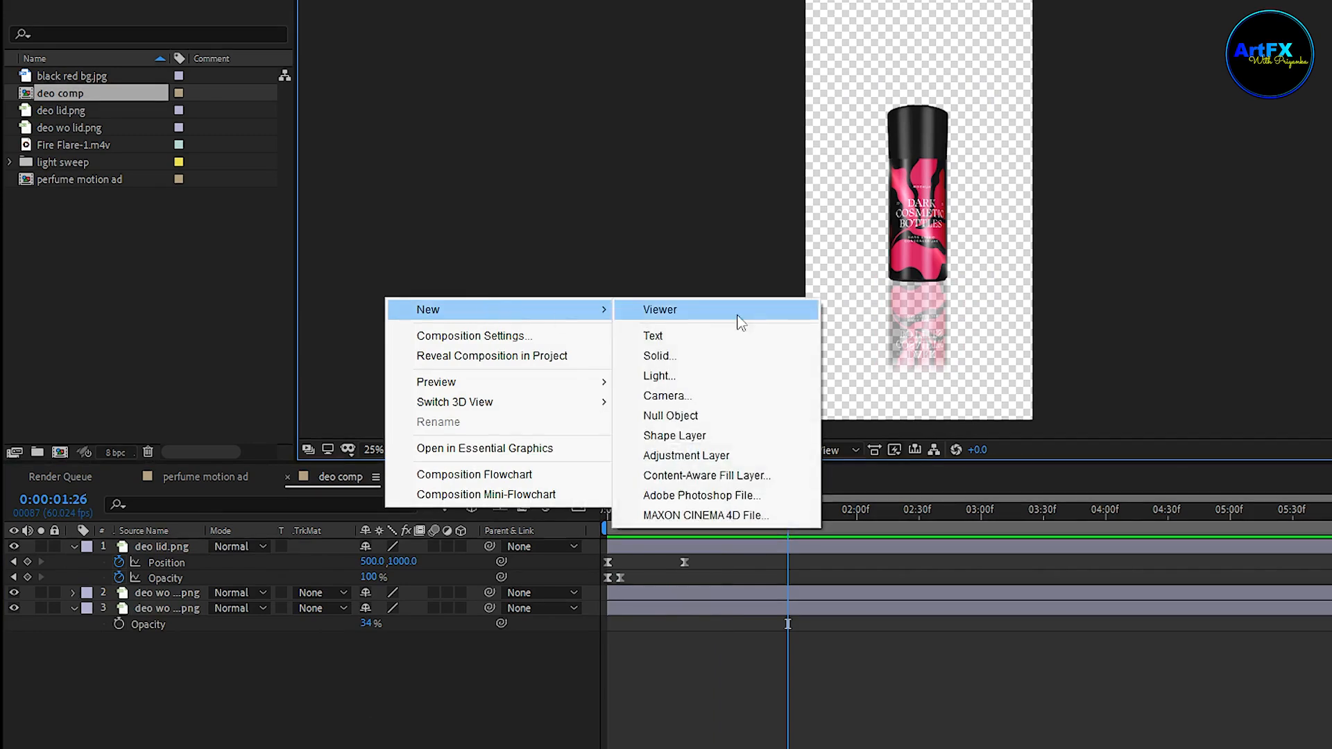
left_click(685, 456)
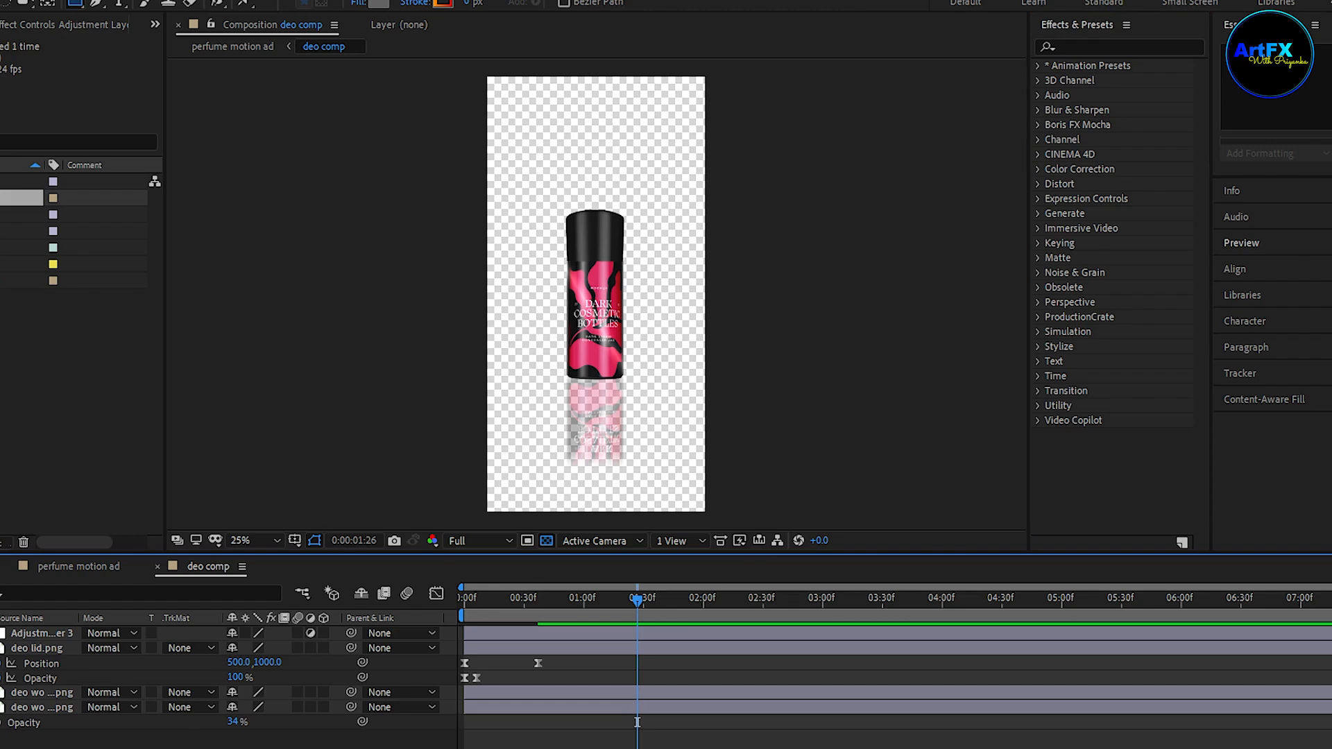
Find the CC Light Sweep effect and apply it to the adjustment layer.
left_click(1094, 48)
type("light")
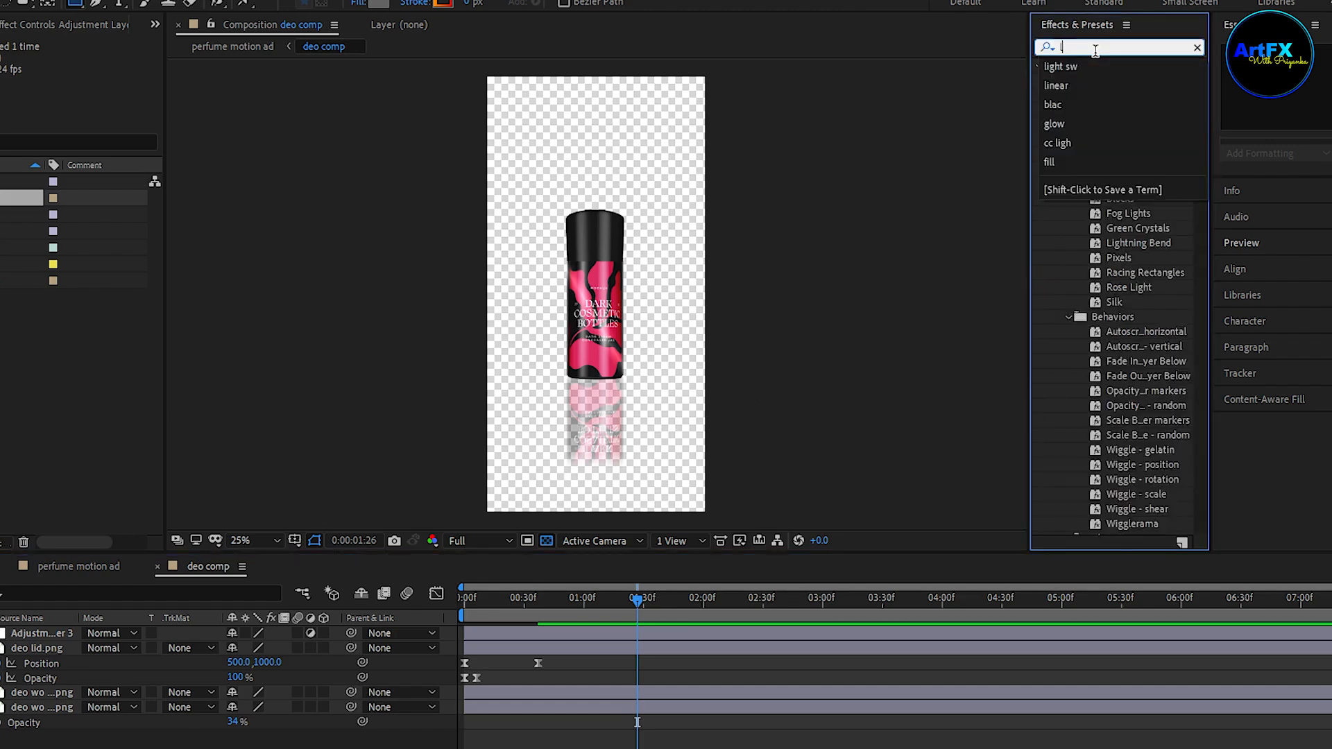
scroll(1120, 326, "down", 5)
left_click(1120, 320)
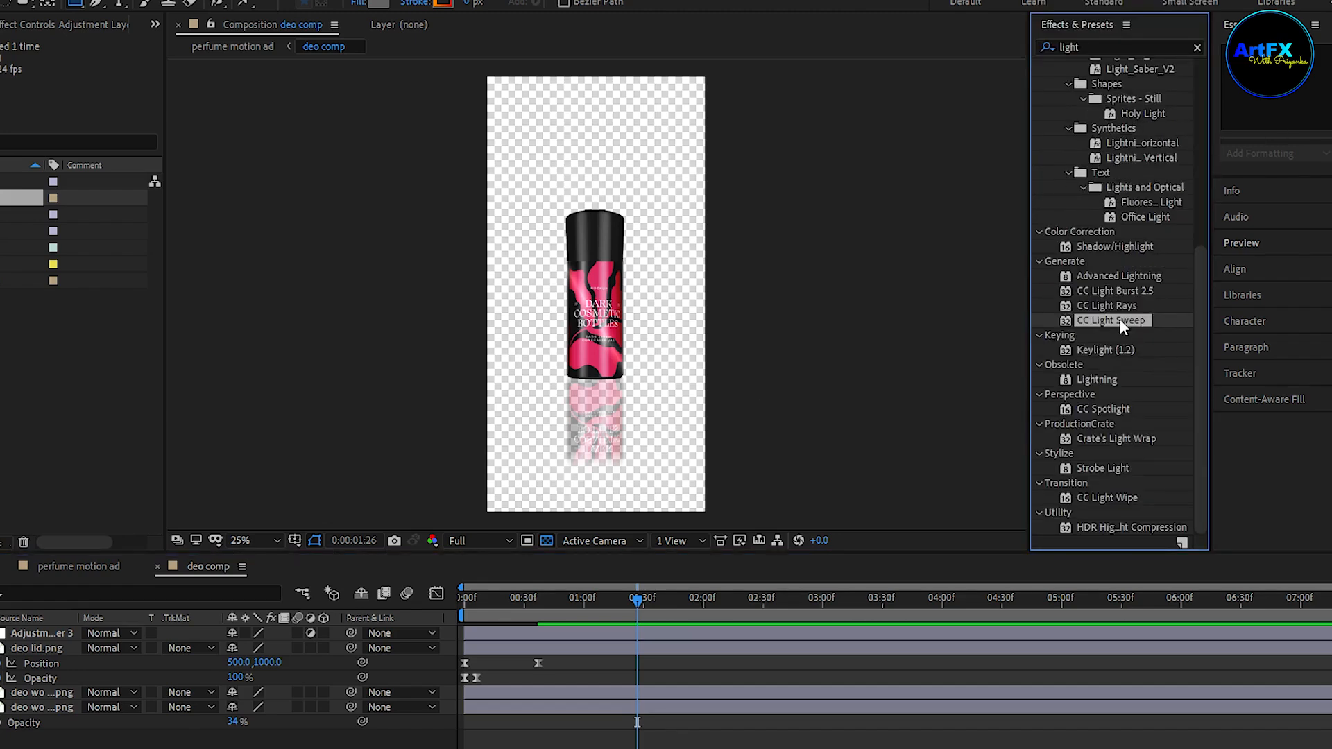
left_click_drag(1111, 318, 106, 634)
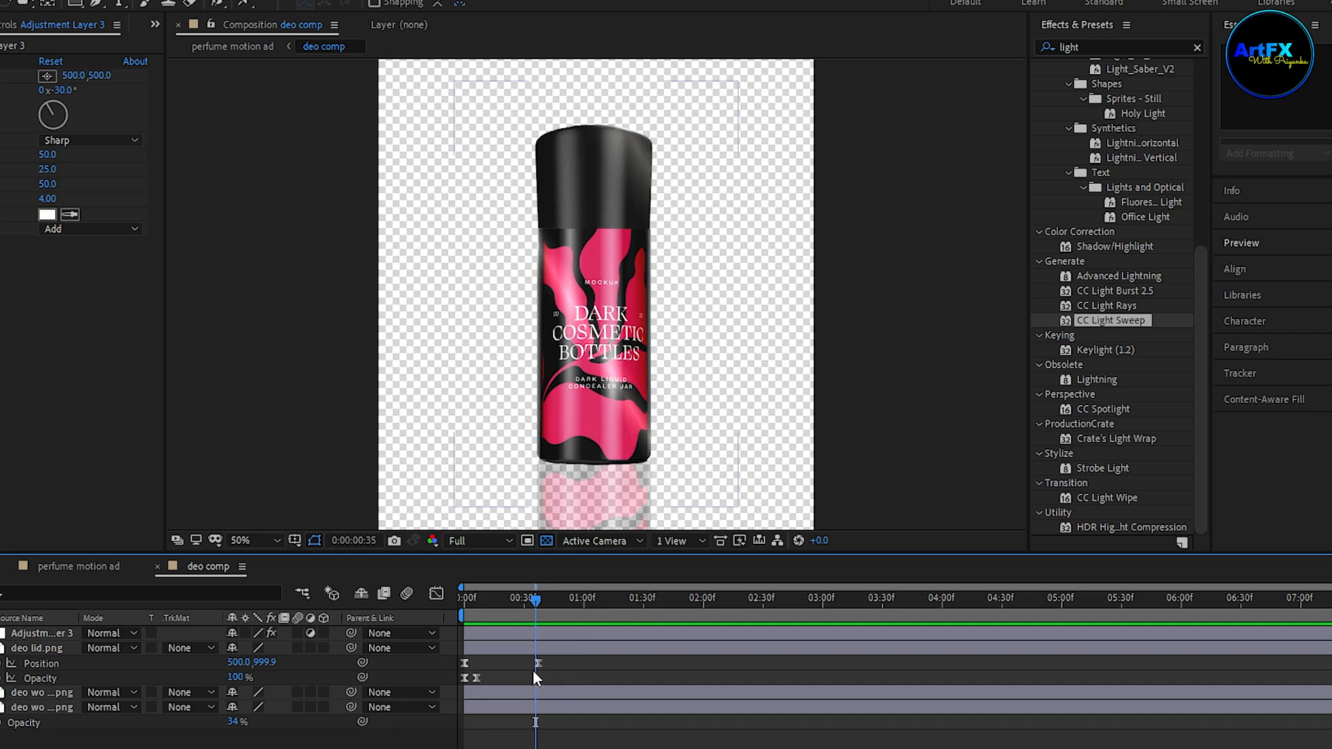
At 0:00:00:36, set the light sweep's Direction to 0° and its Center to 368, 500 on the bottle's edge.
mouse_move(529, 595)
left_mouse_down()
mouse_move(485, 614)
mouse_move(535, 609)
left_mouse_up()
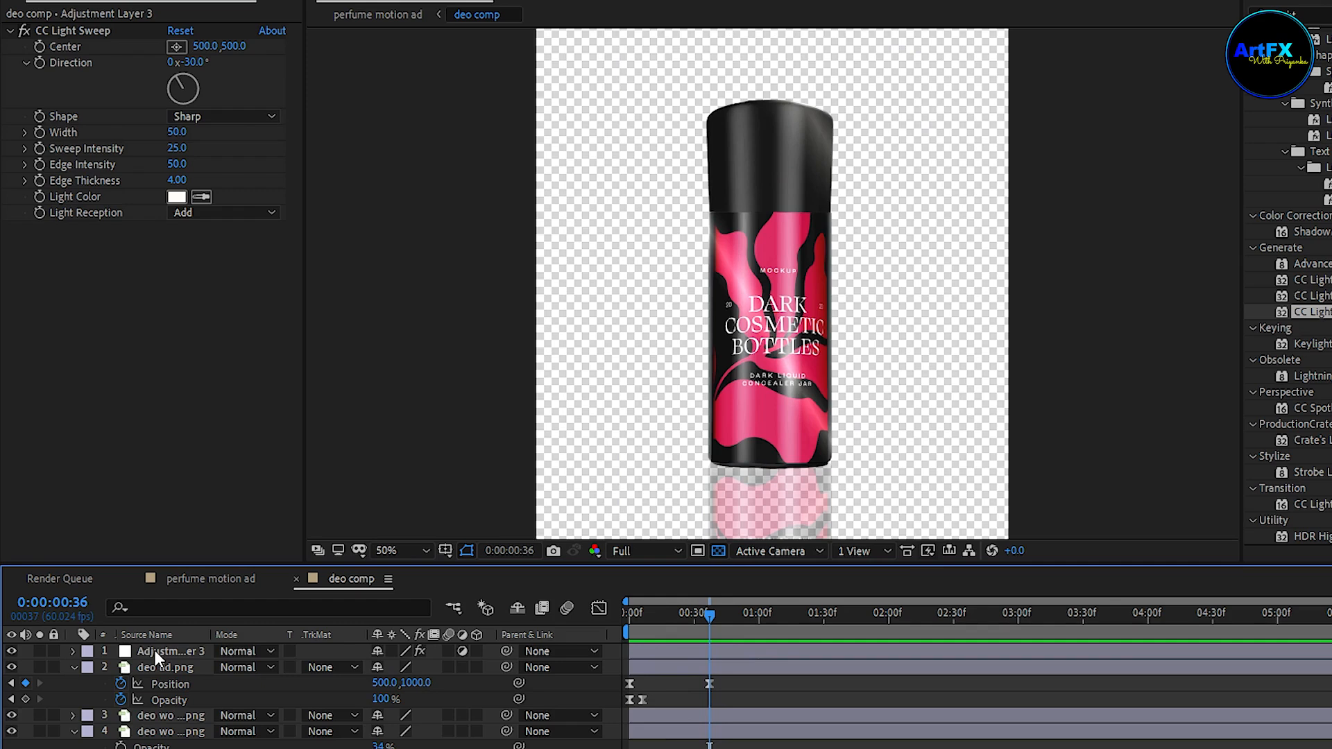
left_click(155, 650)
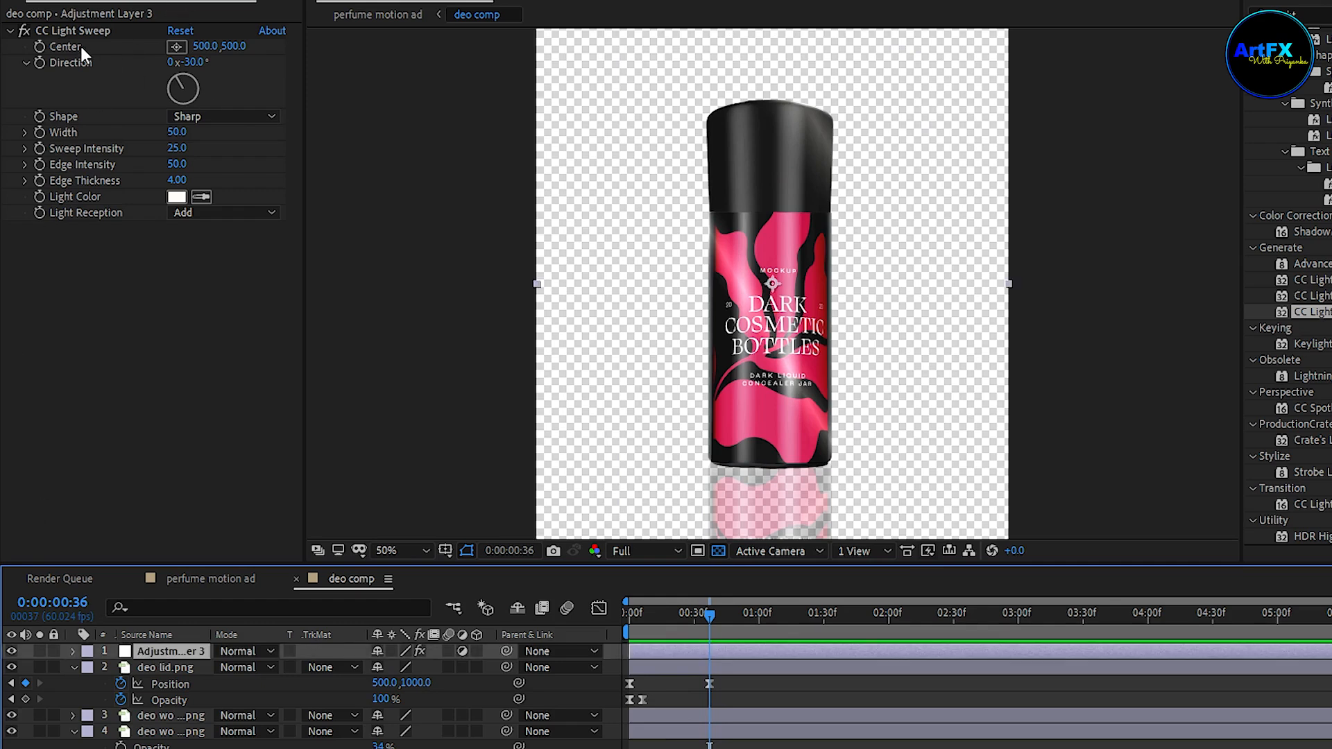
left_click(187, 63)
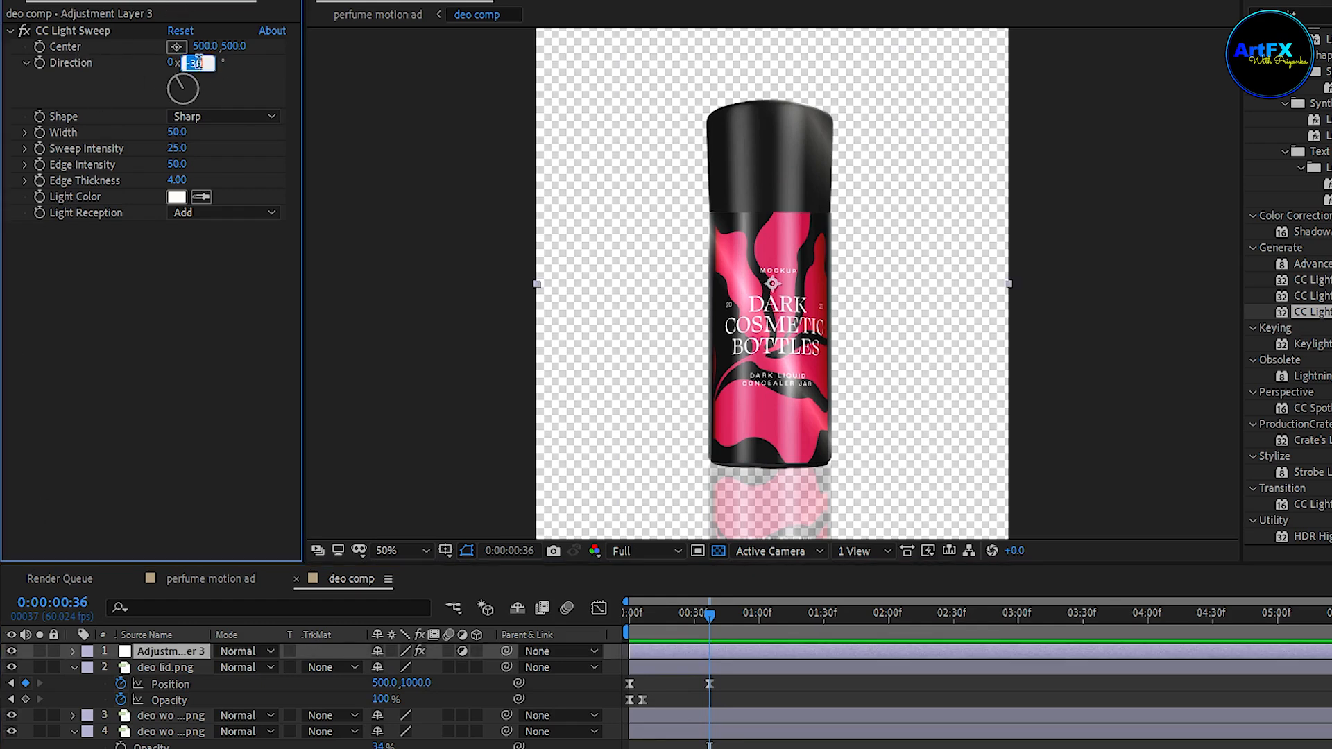
type("0")
key("Return")
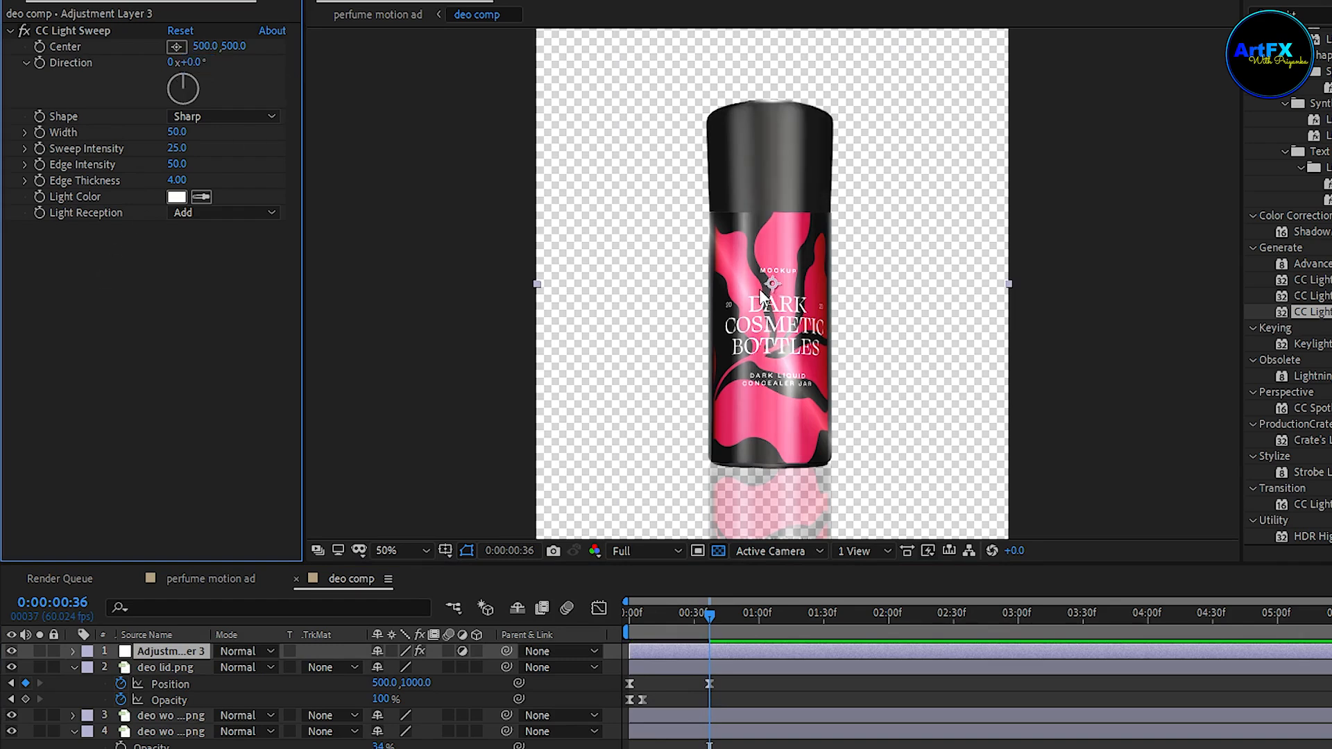
left_click_drag(201, 52, 87, 63)
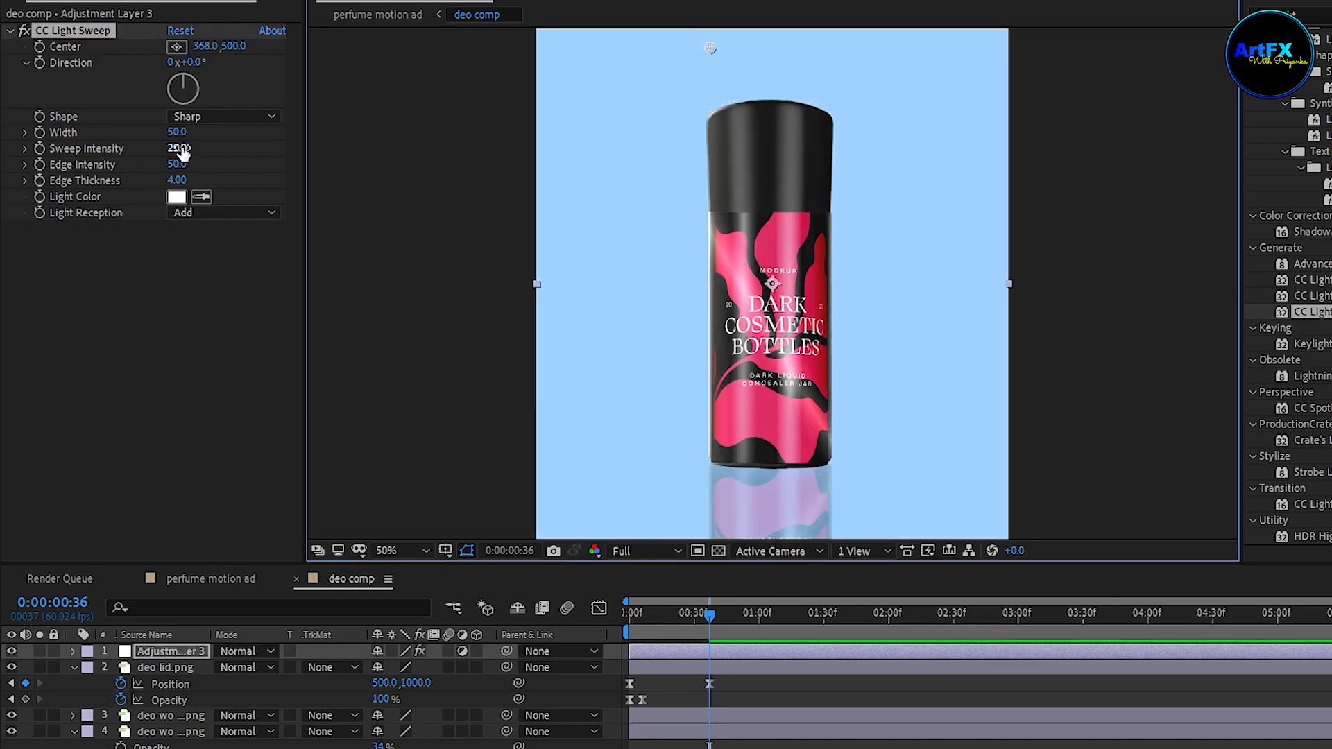
Set the light sweep's Sweep Intensity to 50, Edge Intensity to 40 and Edge Thickness to 13.
left_click(179, 147)
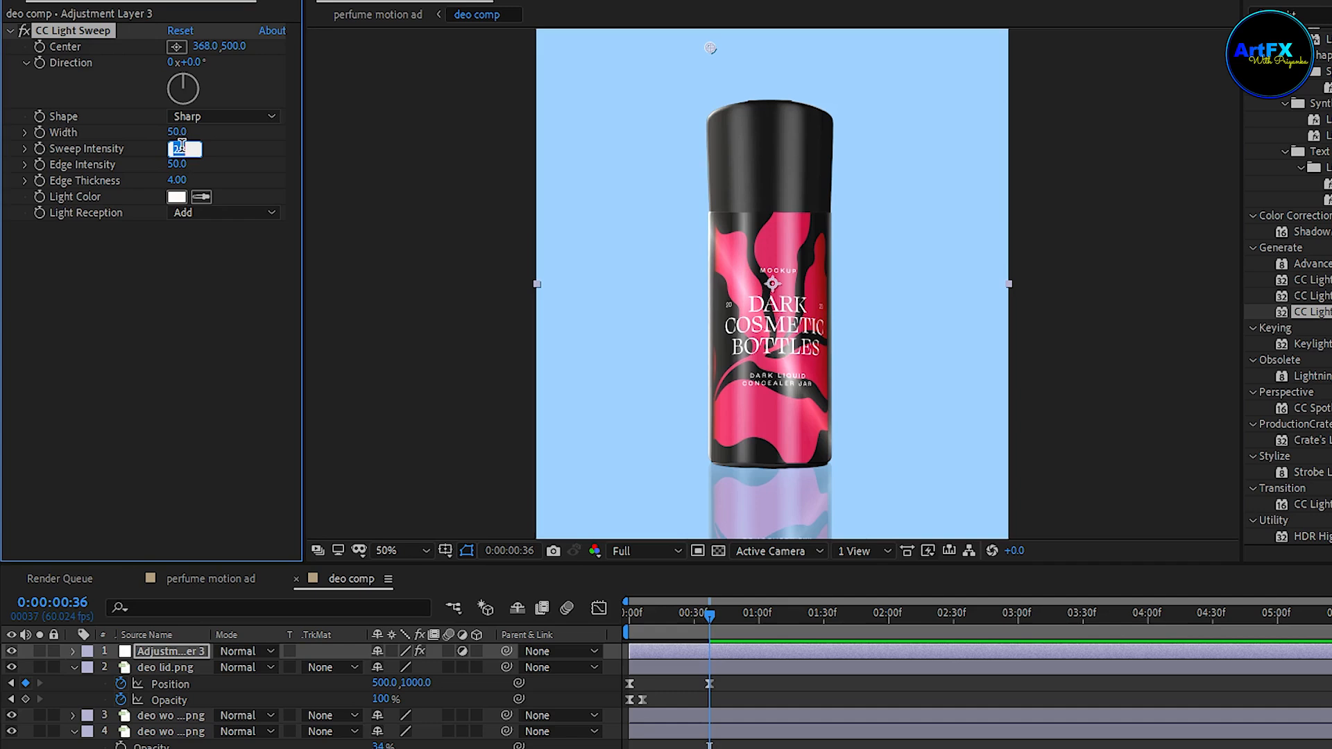
type("50")
key("Tab")
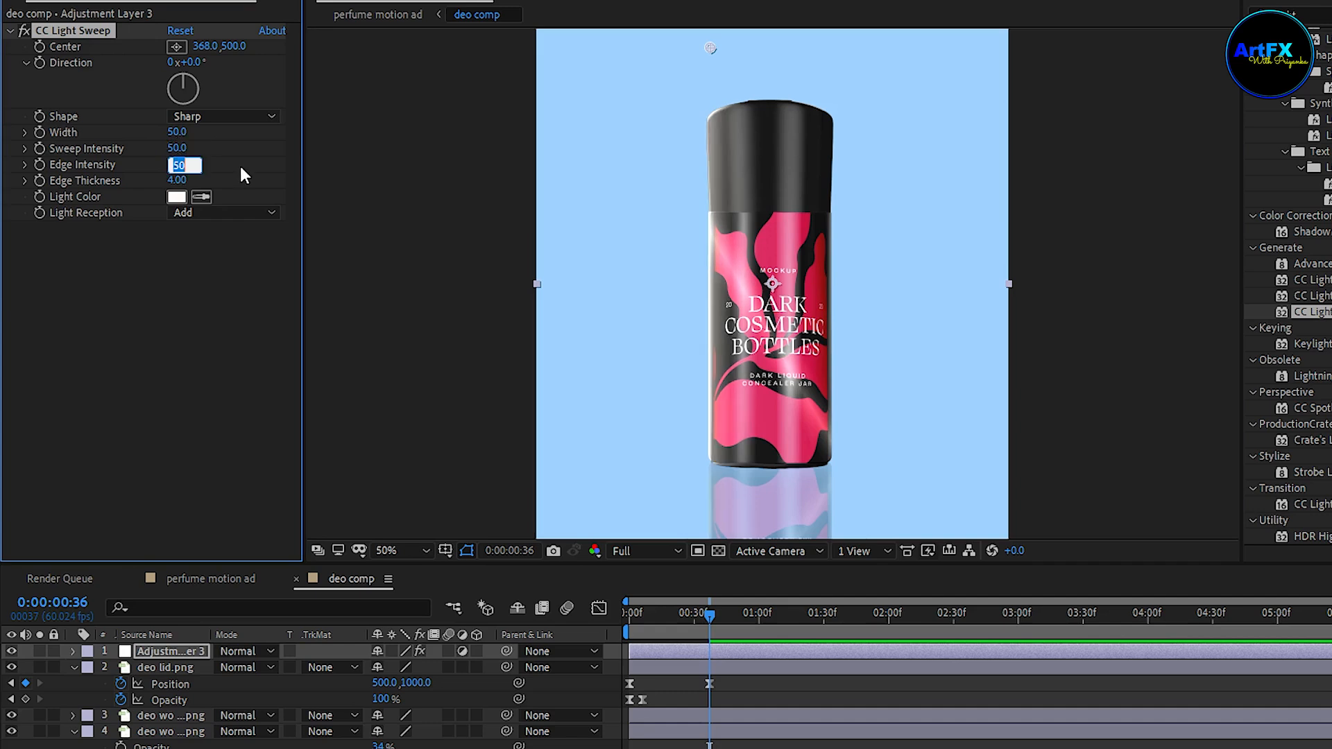
type("40")
left_click(186, 181)
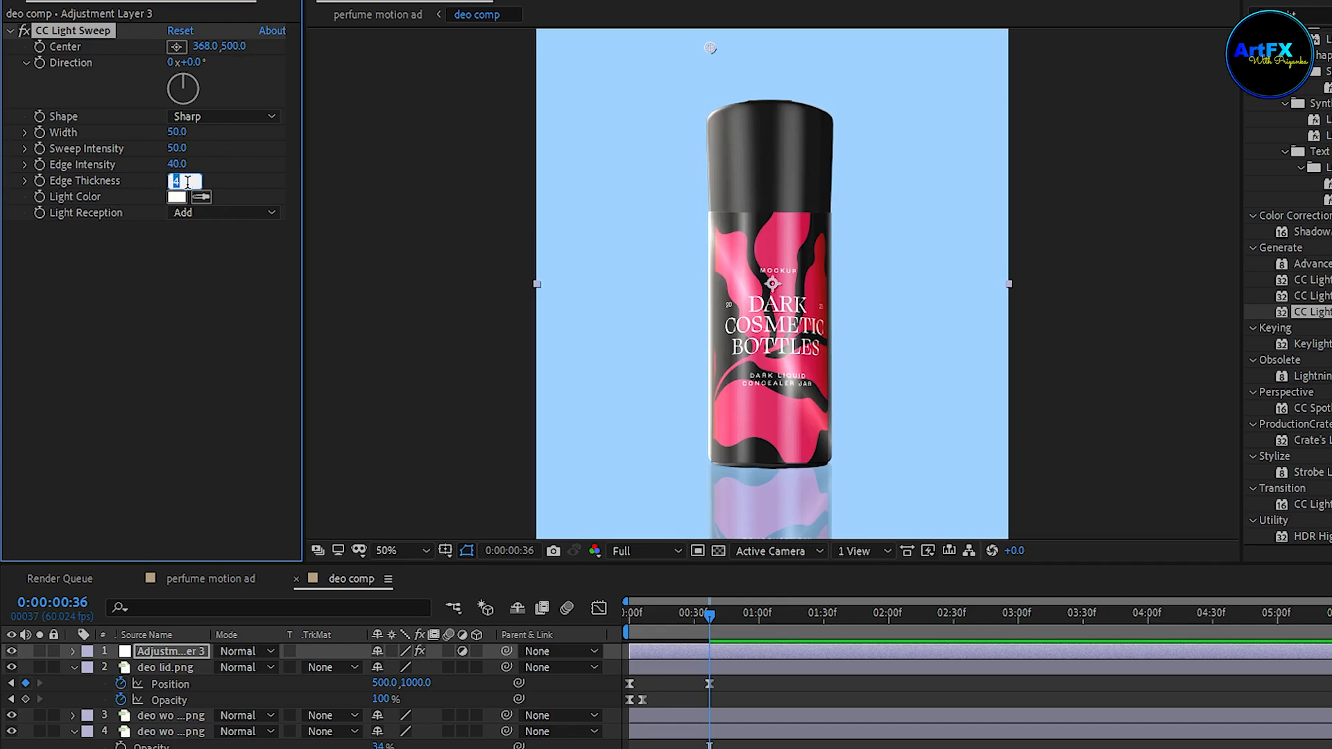
type("13")
left_click(181, 300)
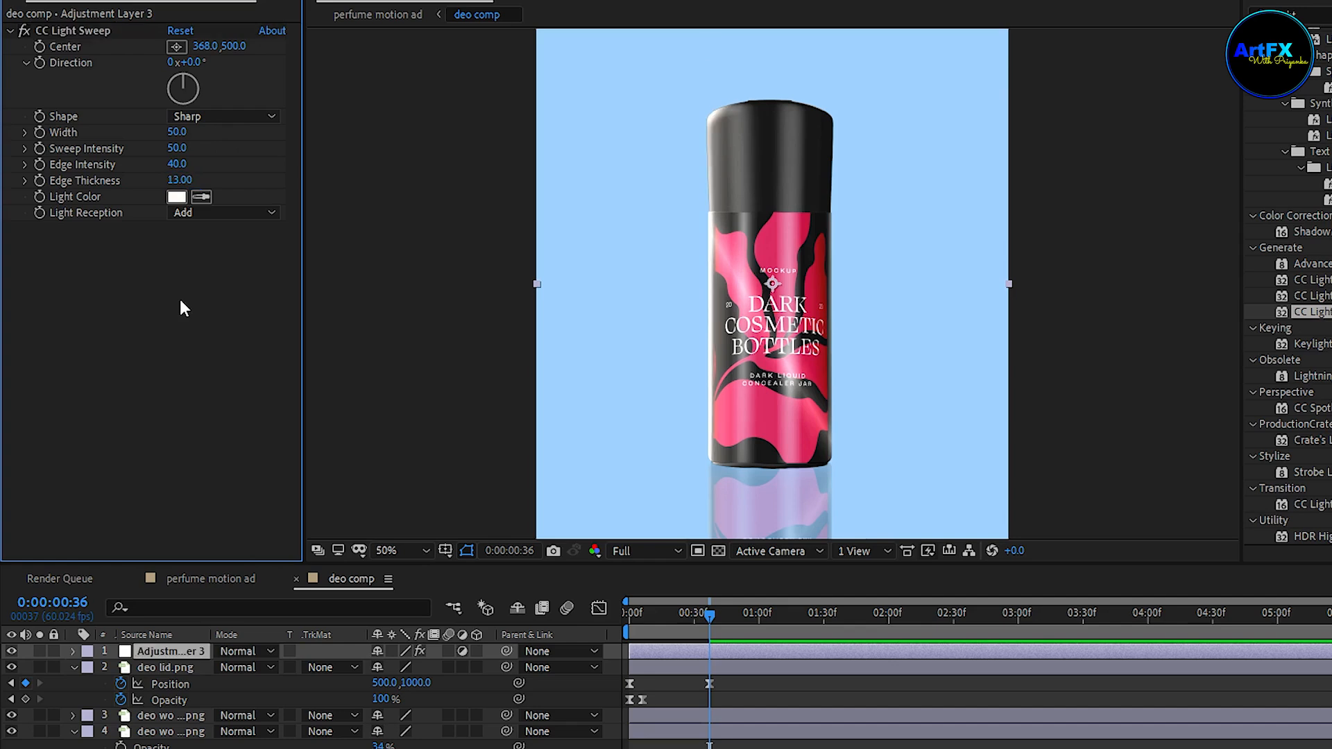
Keyframe the sweep's Center at 0:00:00:36 and set it to 619, 500 at 0:00:01:59, then preview the sweep.
left_click(40, 47)
left_click_drag(709, 616, 888, 627)
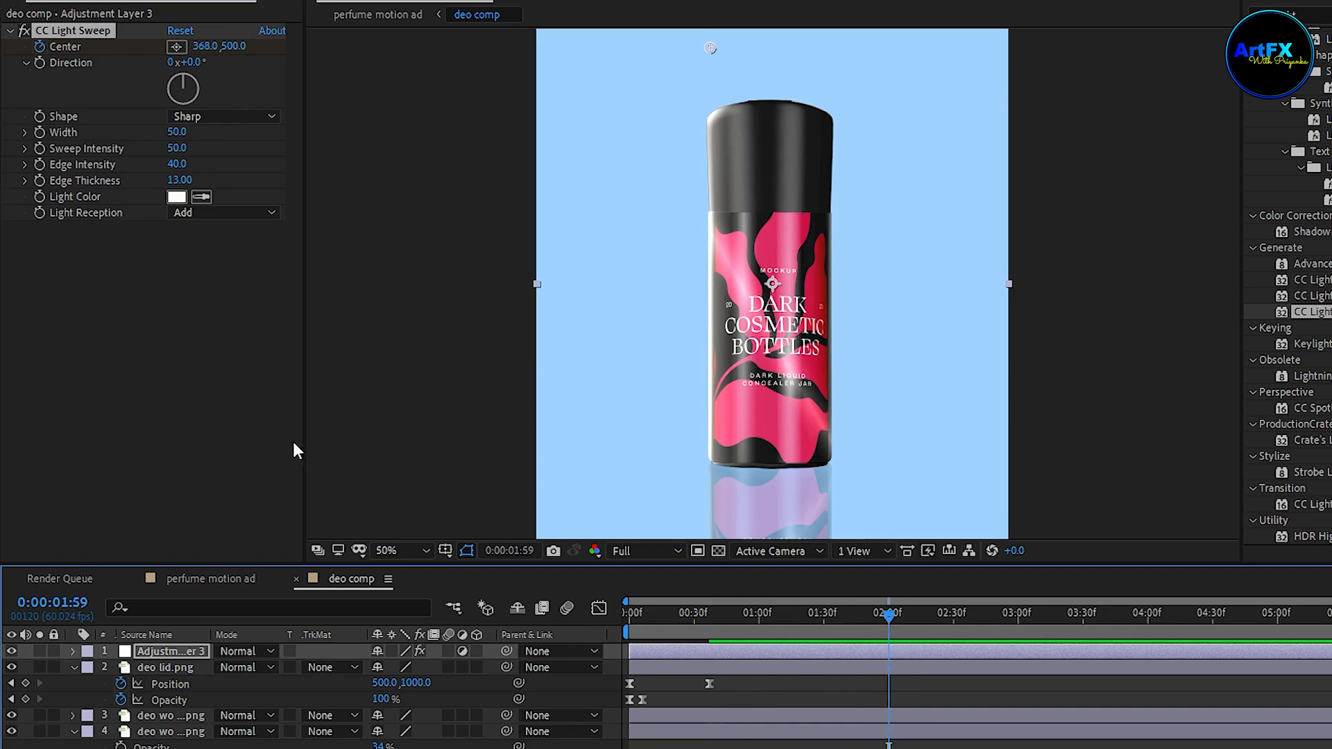
left_click_drag(206, 50, 467, 69)
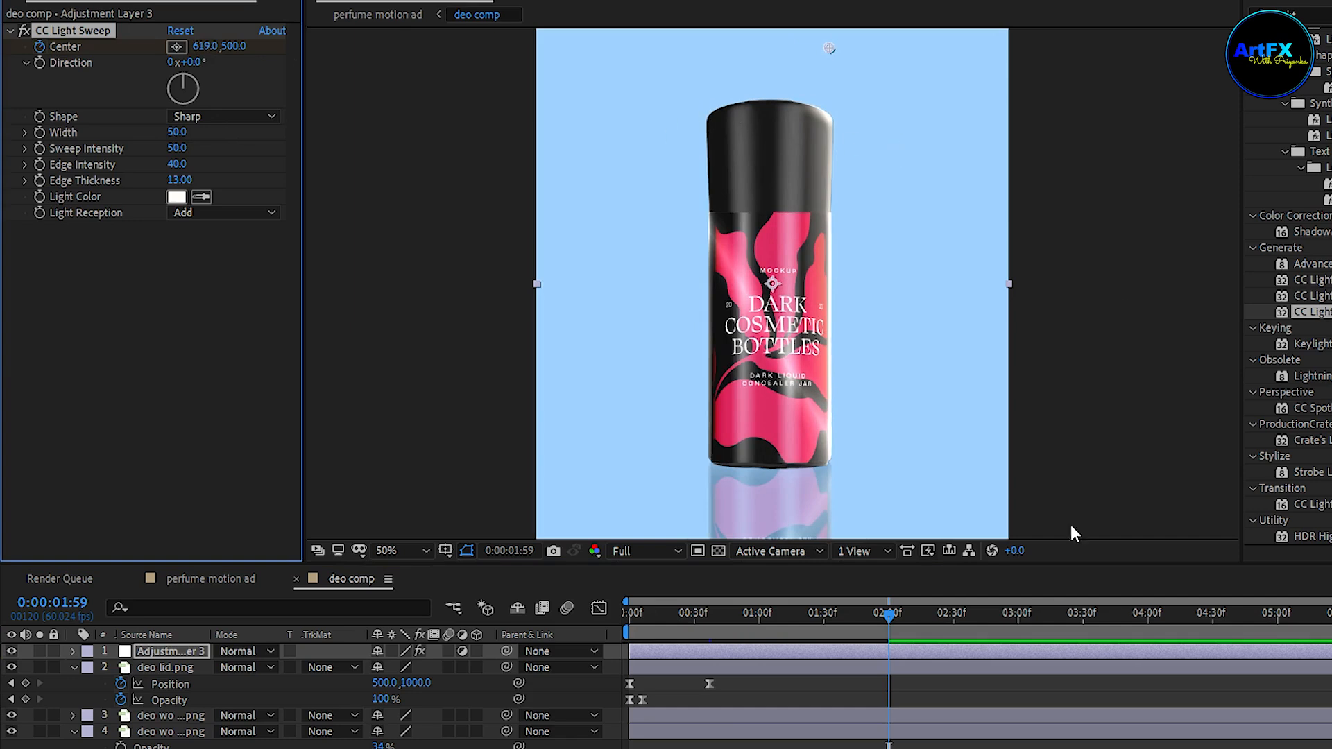
left_click_drag(870, 618, 701, 662)
left_click_drag(701, 662, 705, 660)
key("u")
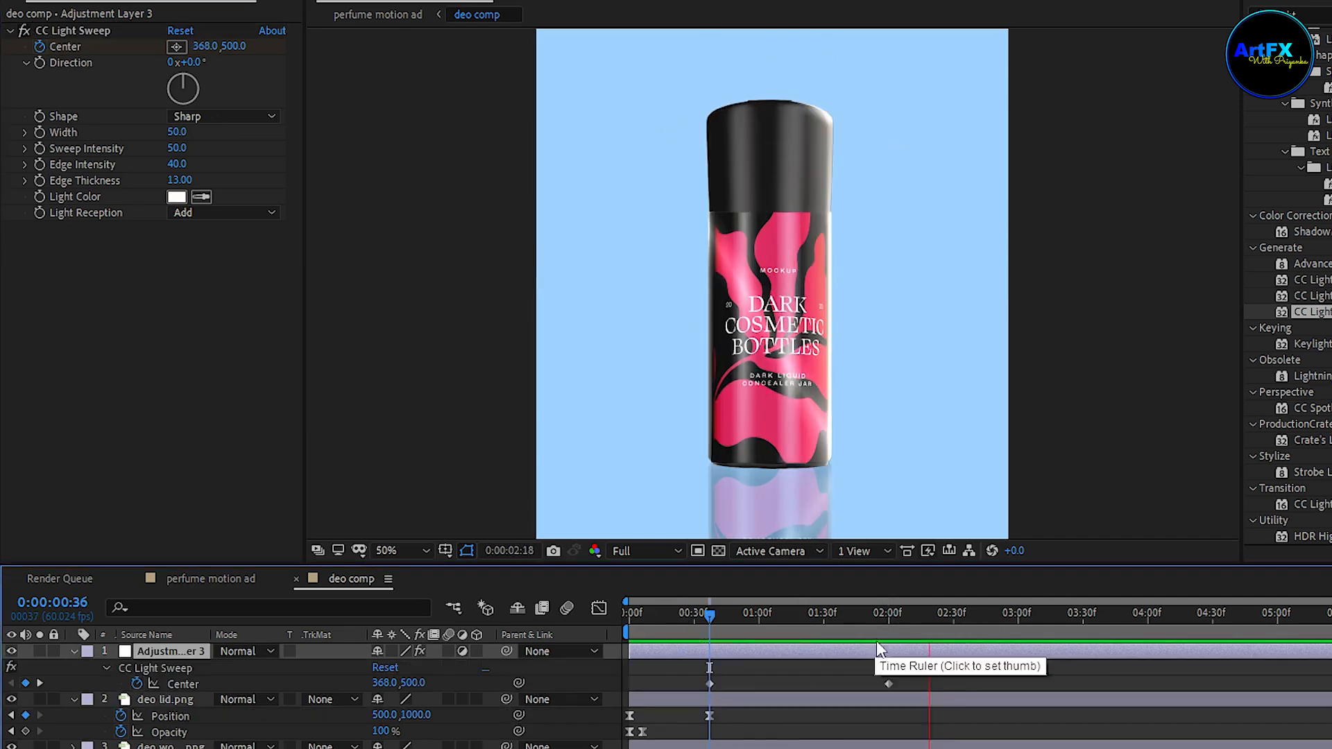
key("space")
Apply Easy Ease to both Center keyframes and shift the first one slightly earlier, to about the 30-frame mark.
left_click_drag(906, 685, 671, 701)
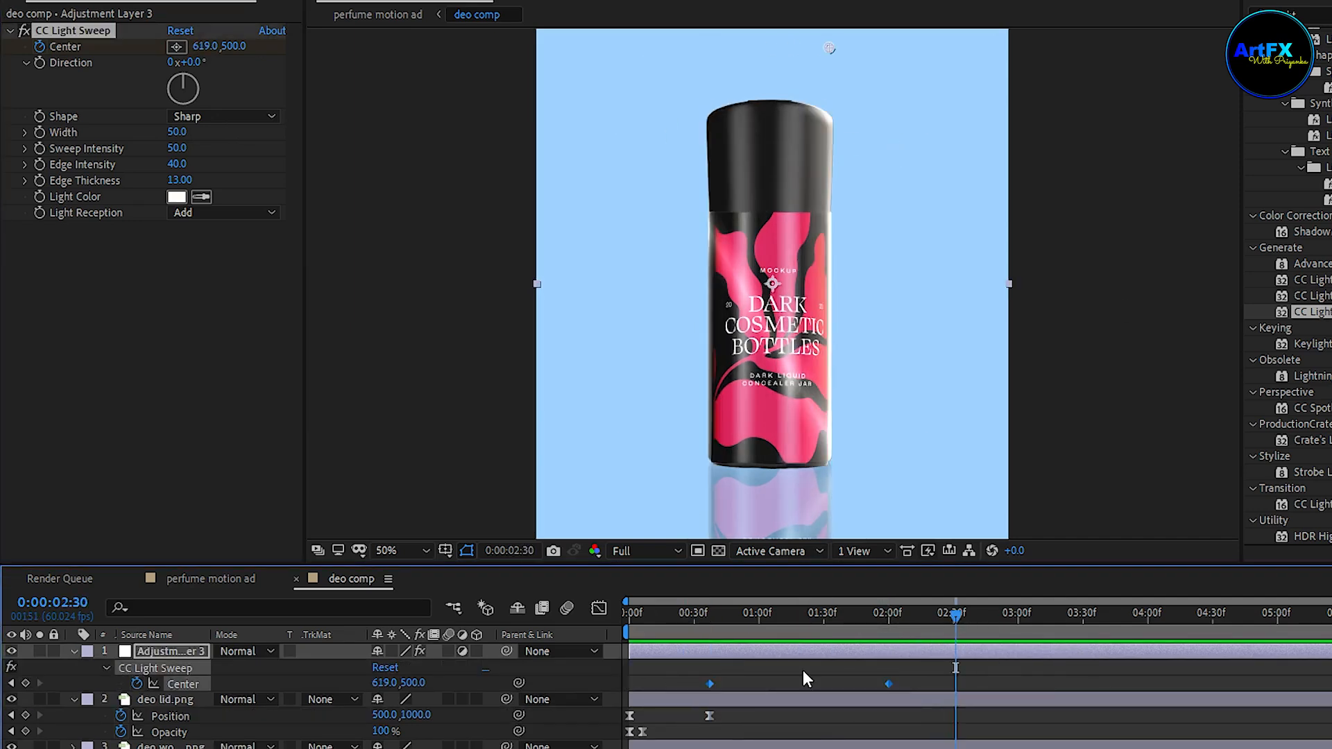
key("F9")
left_click_drag(946, 620, 715, 680)
Keyframe the sweep's Light Color at 0:00:01:13 as light grey E3E3E3 and reveal the adjustment layer's keyframed properties.
left_click_drag(738, 631, 790, 619)
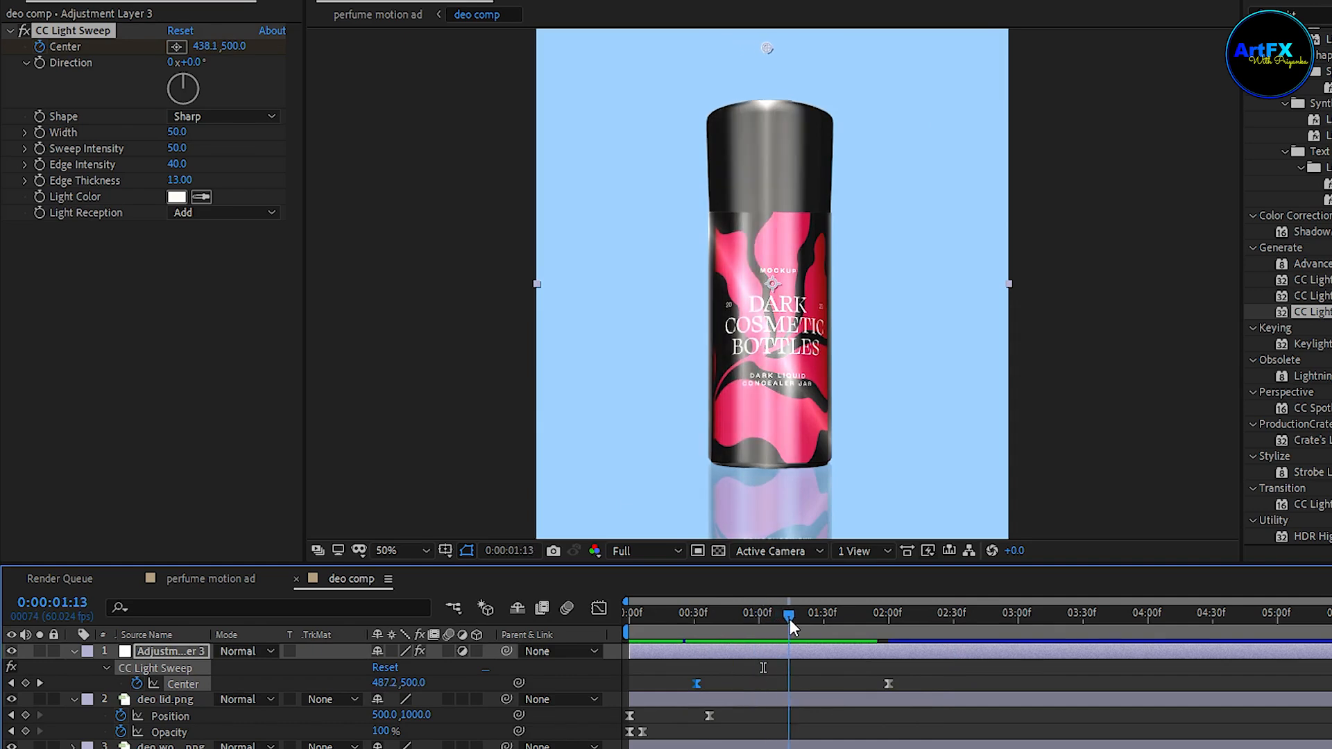
left_click(40, 197)
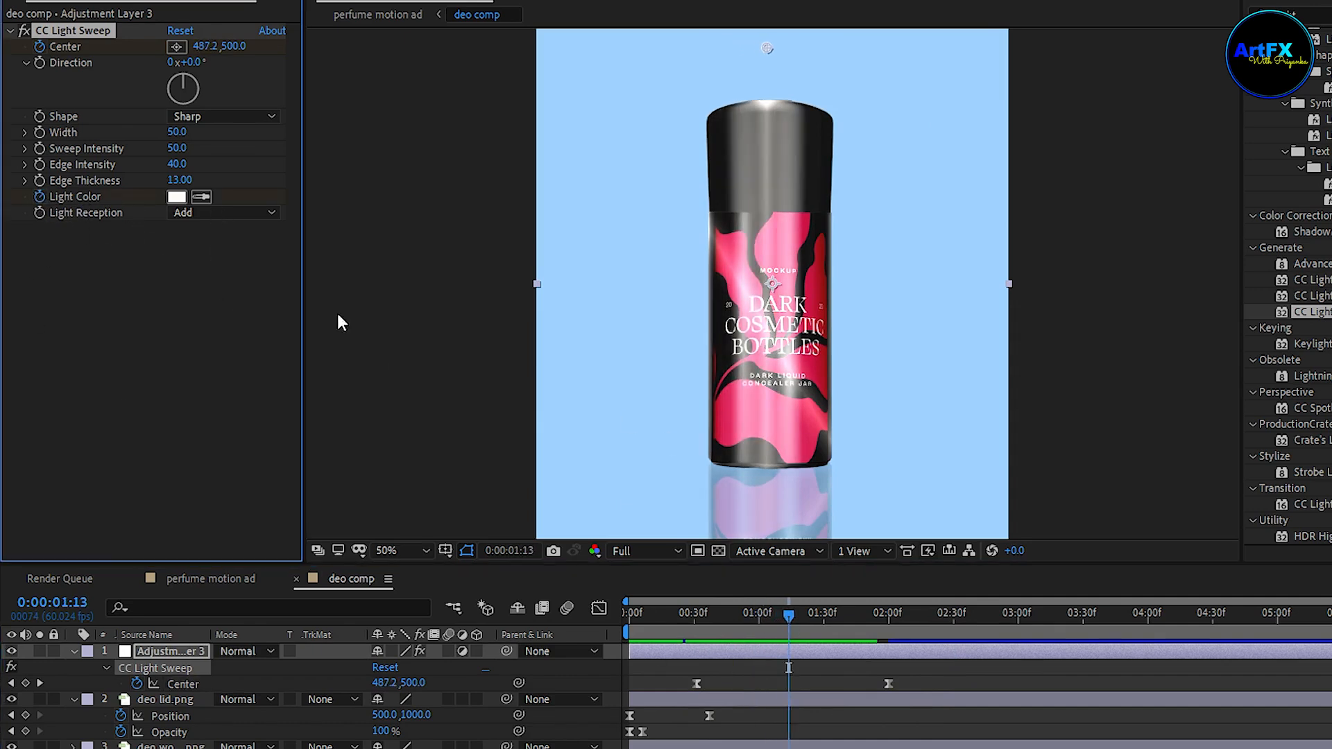
left_click(173, 197)
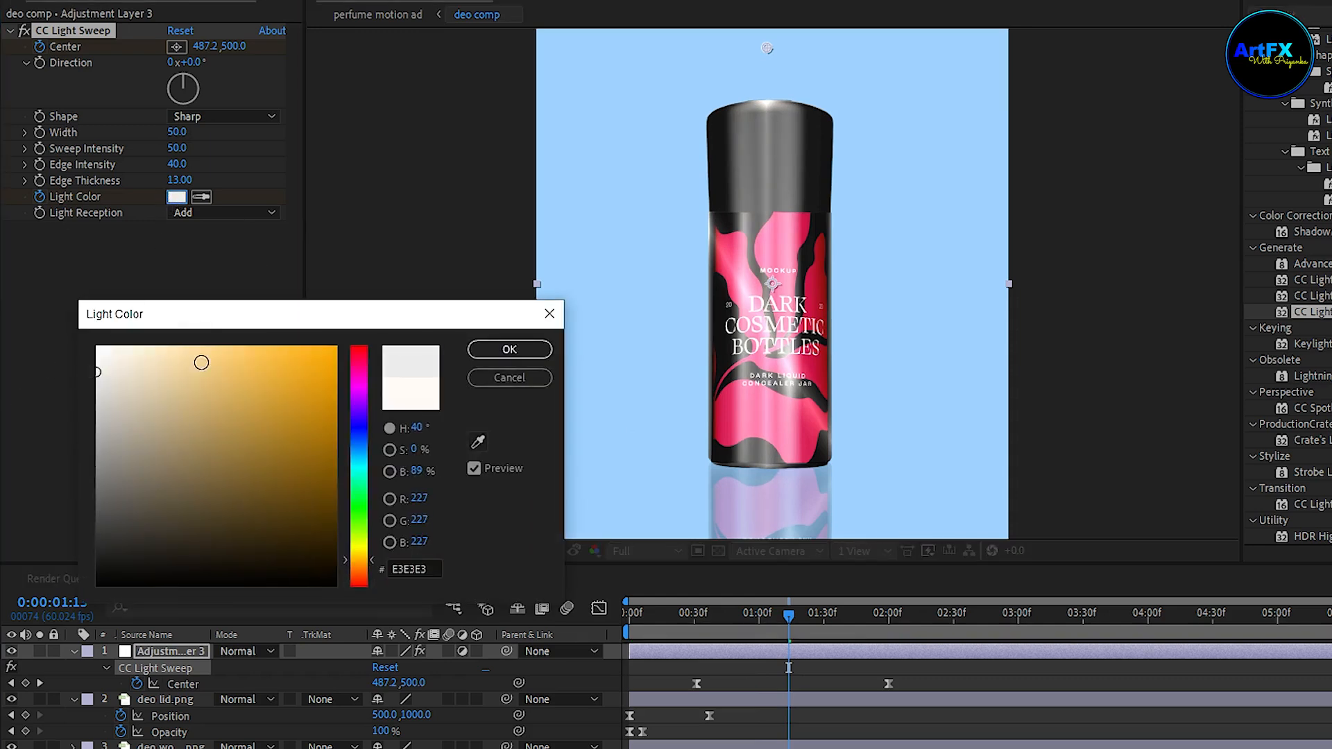
left_click(509, 350)
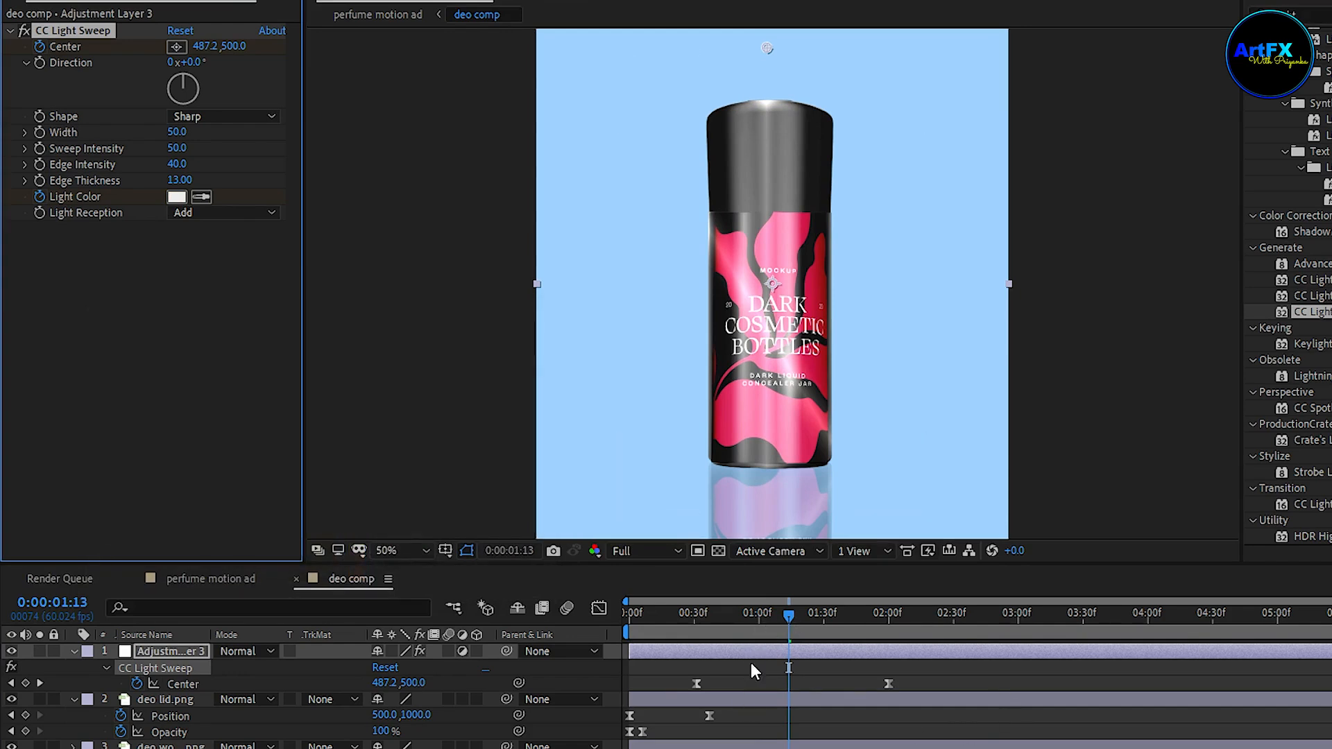
left_click(752, 665)
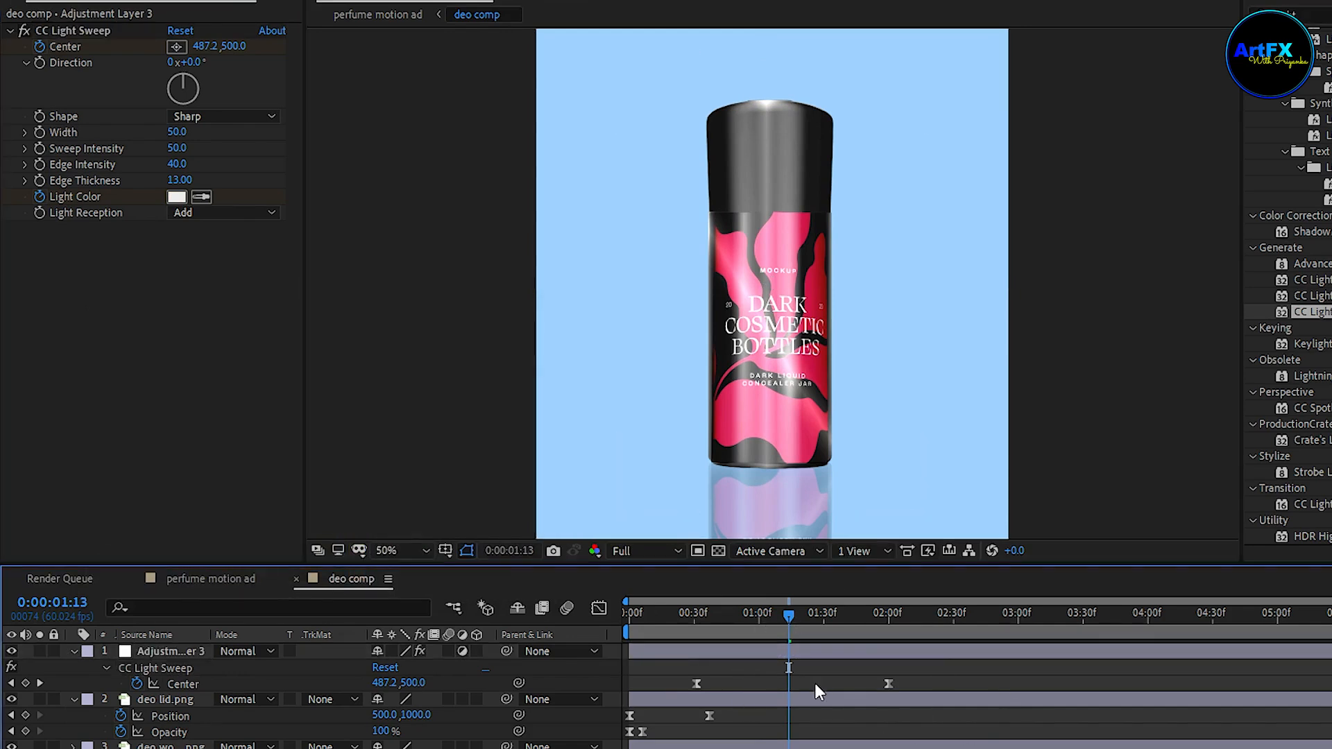
left_click(156, 652)
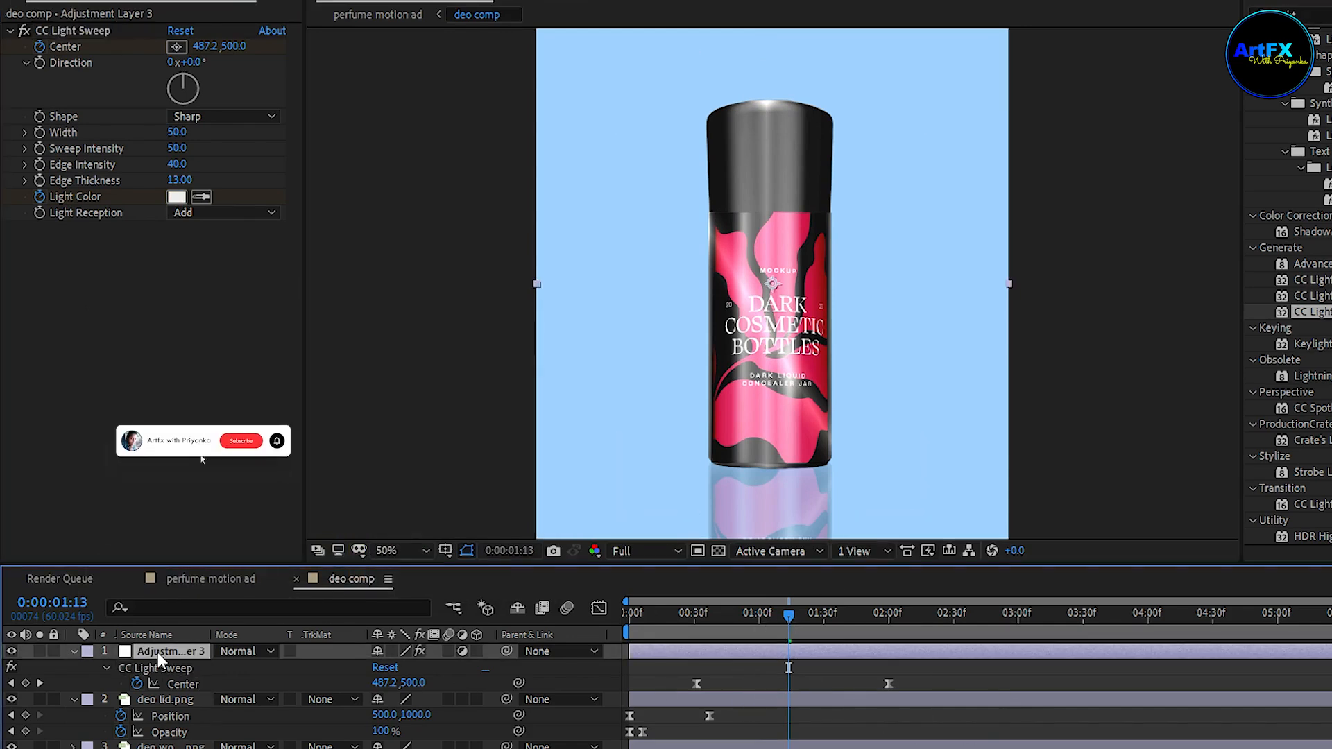
key("u")
key("u")
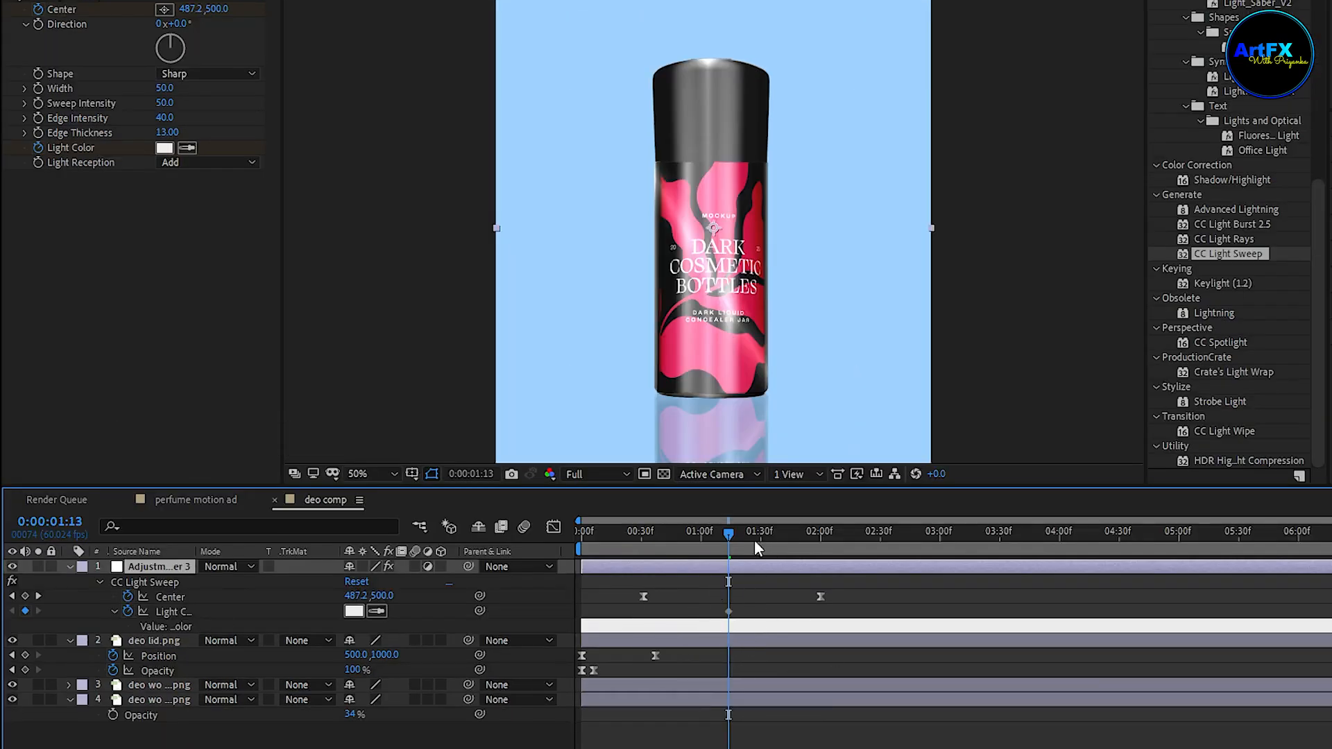
At 0:00:01:02, set the sweep's Light Color to pink E30362.
left_click_drag(727, 534, 706, 547)
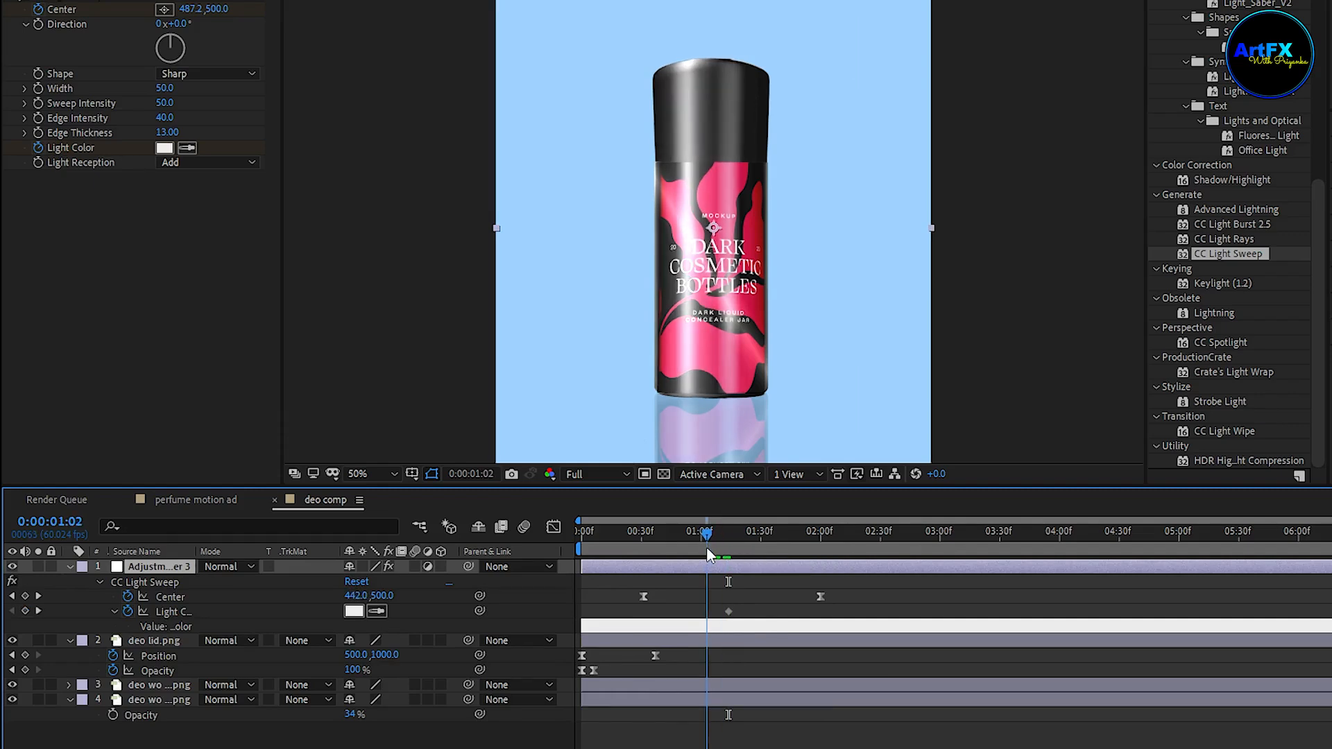
left_click(165, 148)
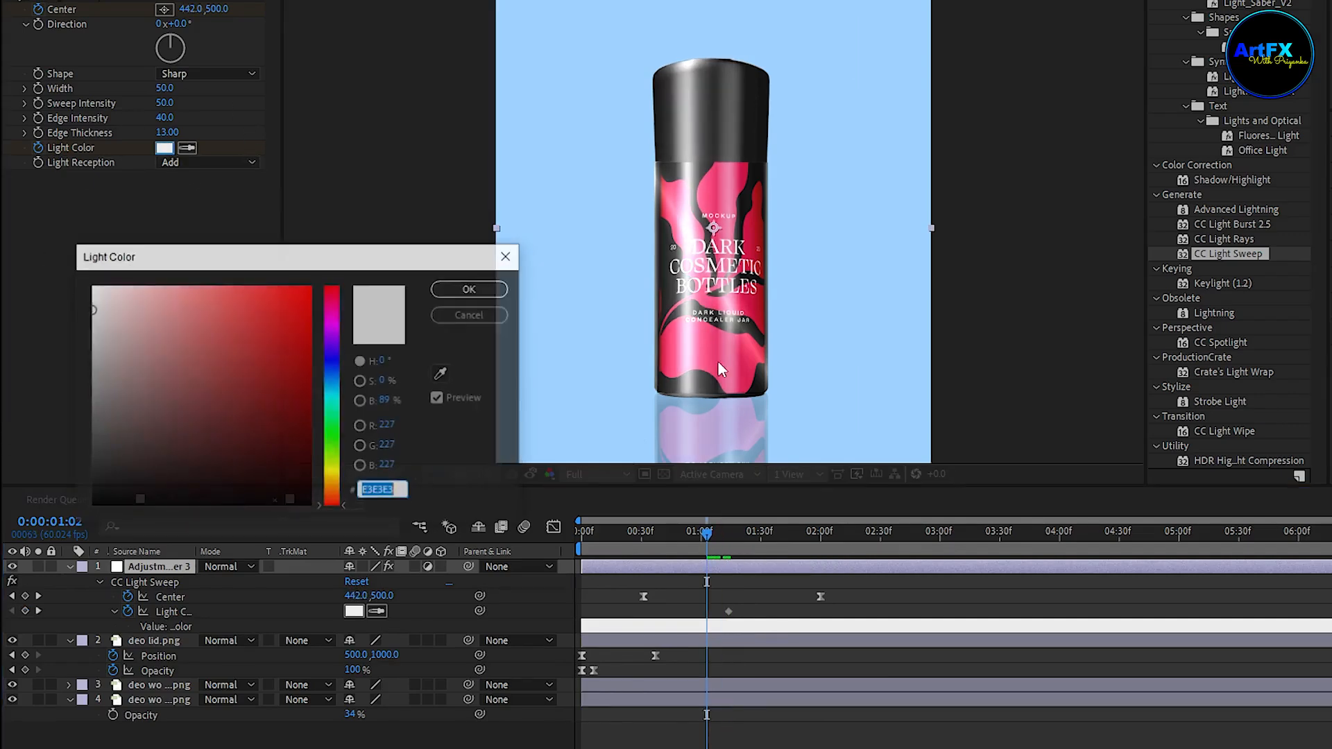
left_click(334, 310)
left_click_drag(265, 326, 336, 300)
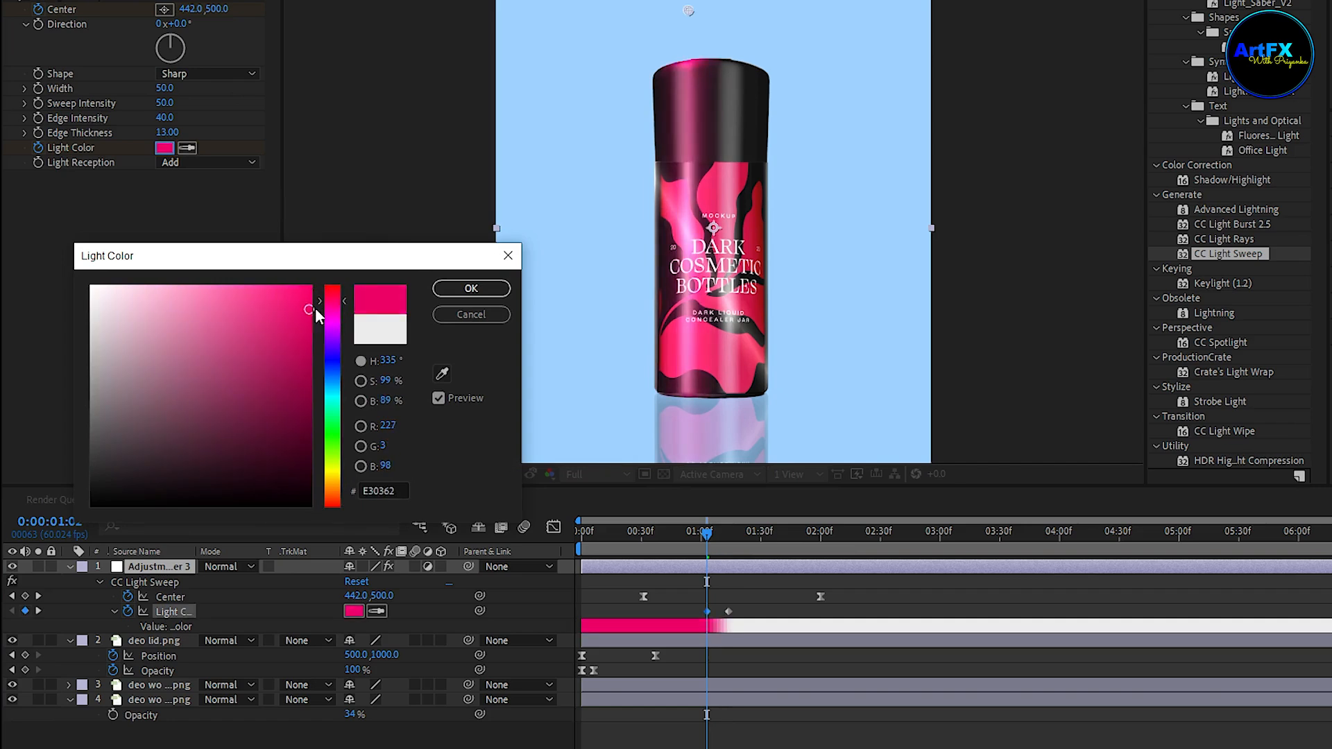
left_click(470, 288)
At 0:00:01:24, set the sweep's Light Color back to pink by sampling the pink from the color keyframe strip.
left_click_drag(706, 534, 751, 541)
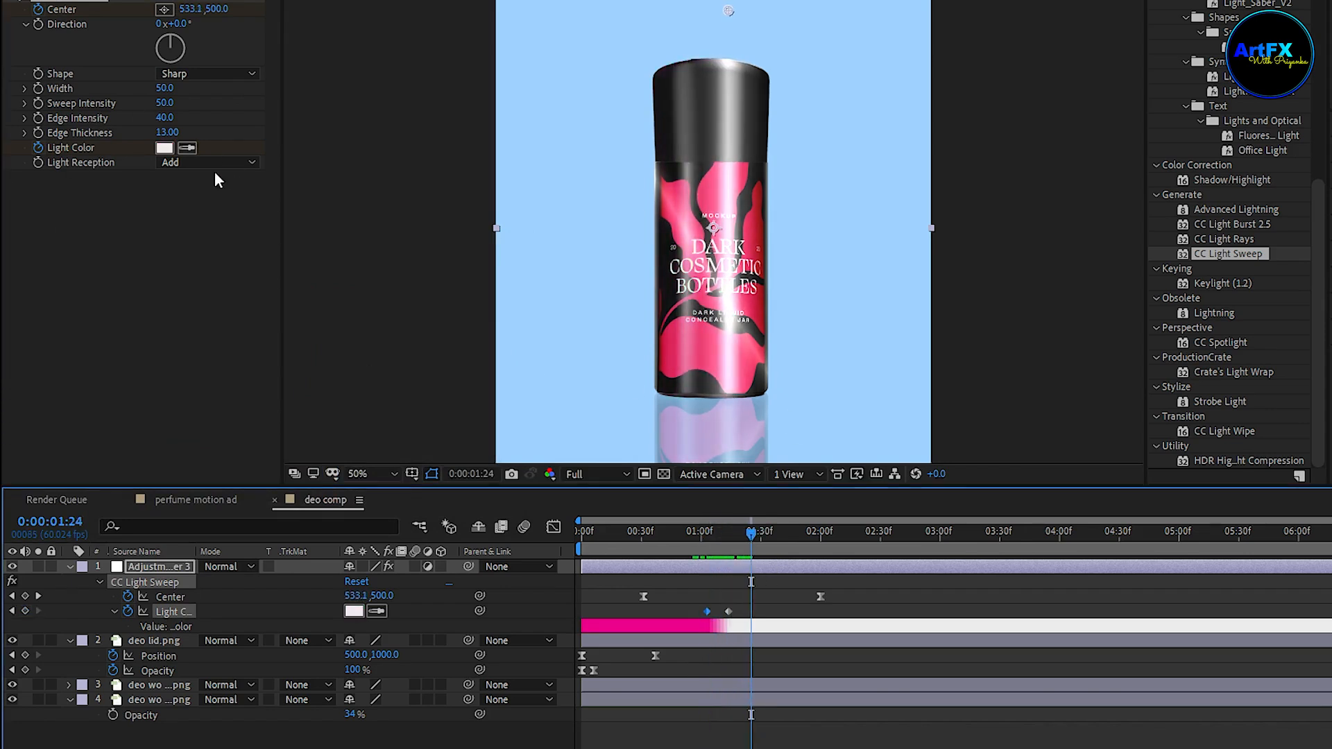
left_click(187, 148)
left_click(661, 632)
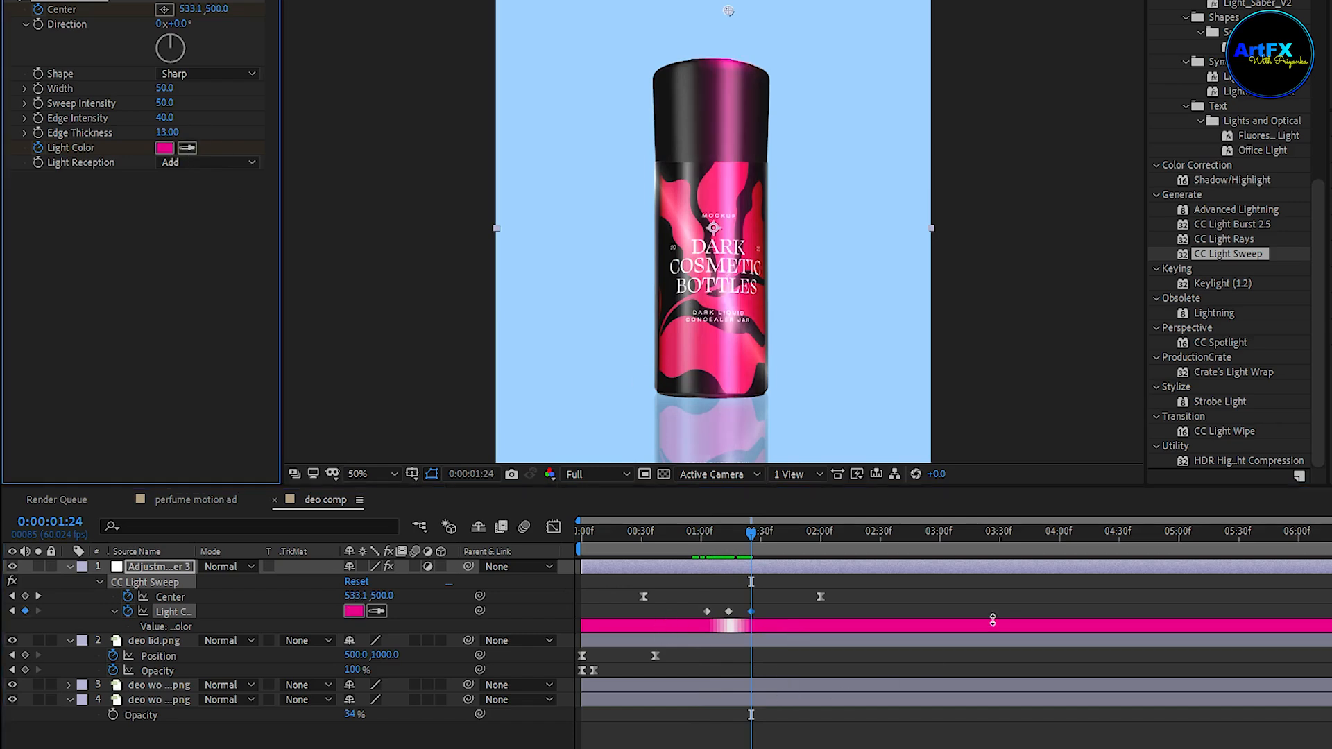
Add black red bg.jpg to the perfume motion ad composition beneath the deo comp layer.
key("space")
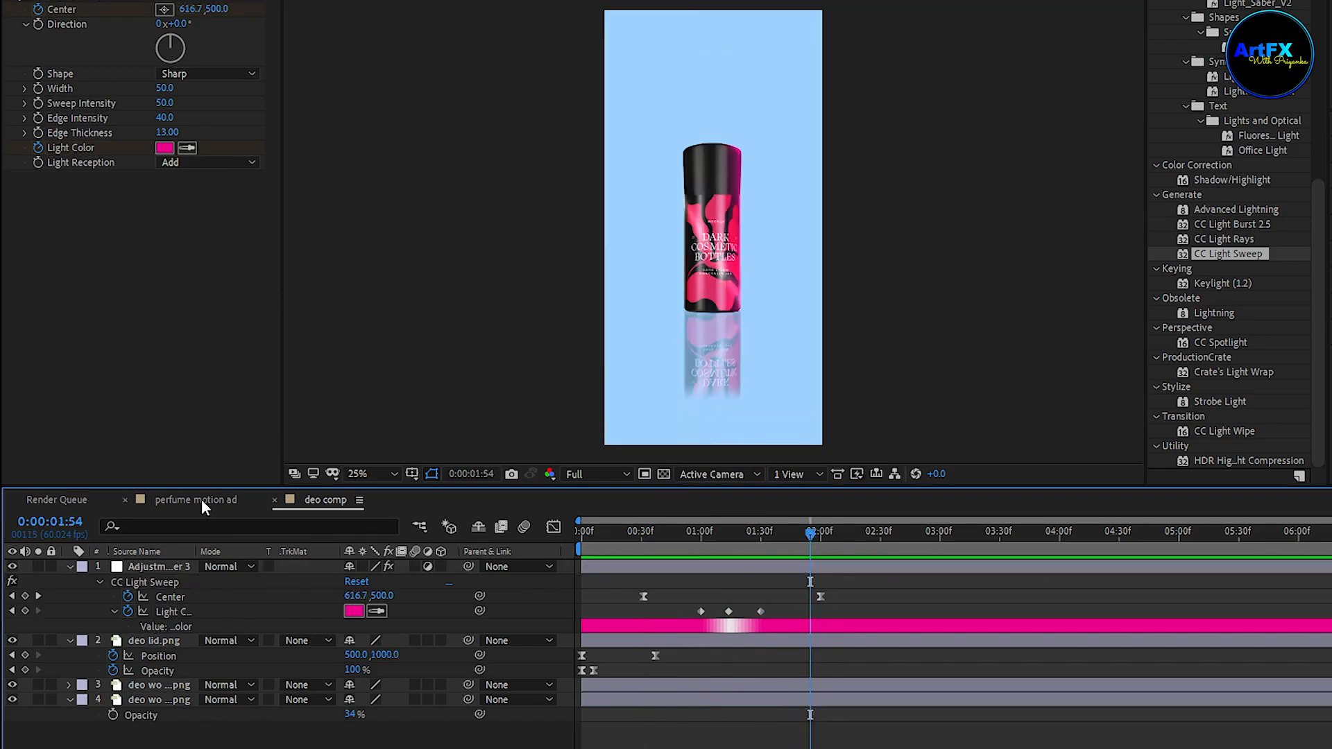
left_click(201, 505)
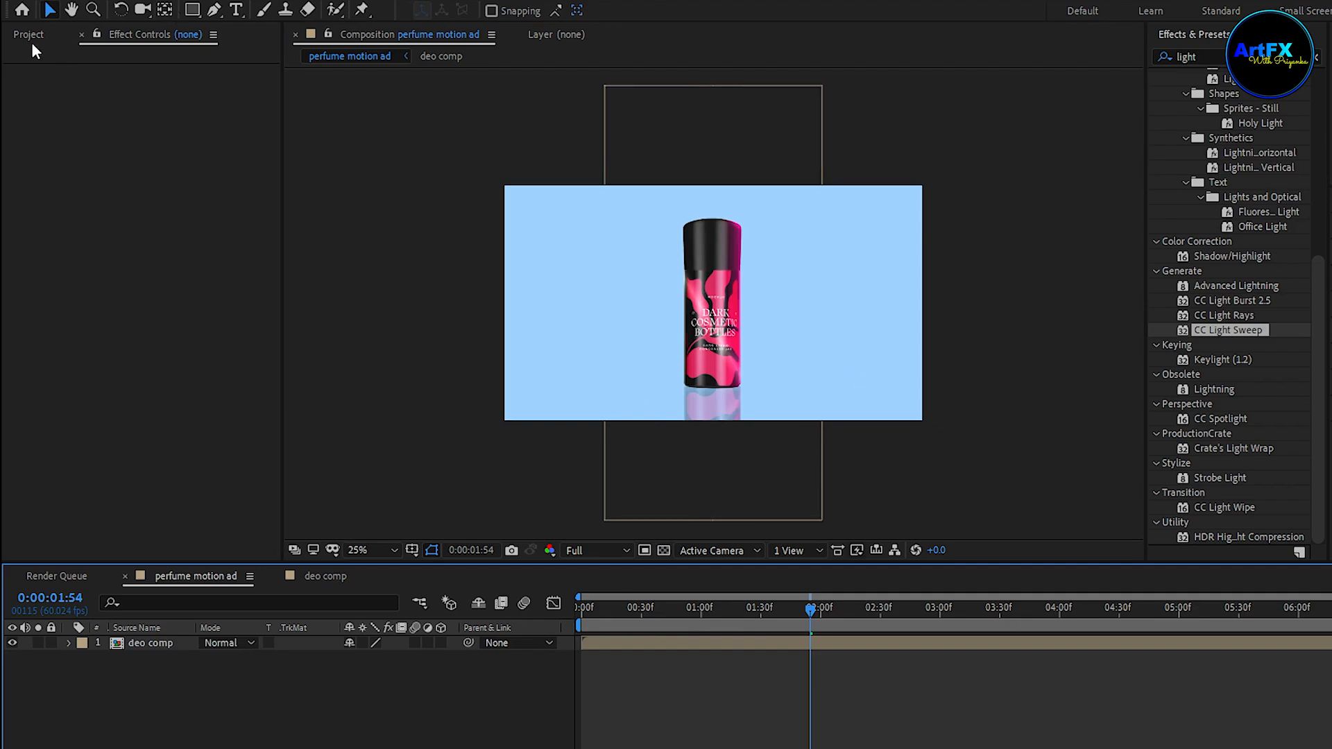
left_click(32, 43)
left_click(61, 192)
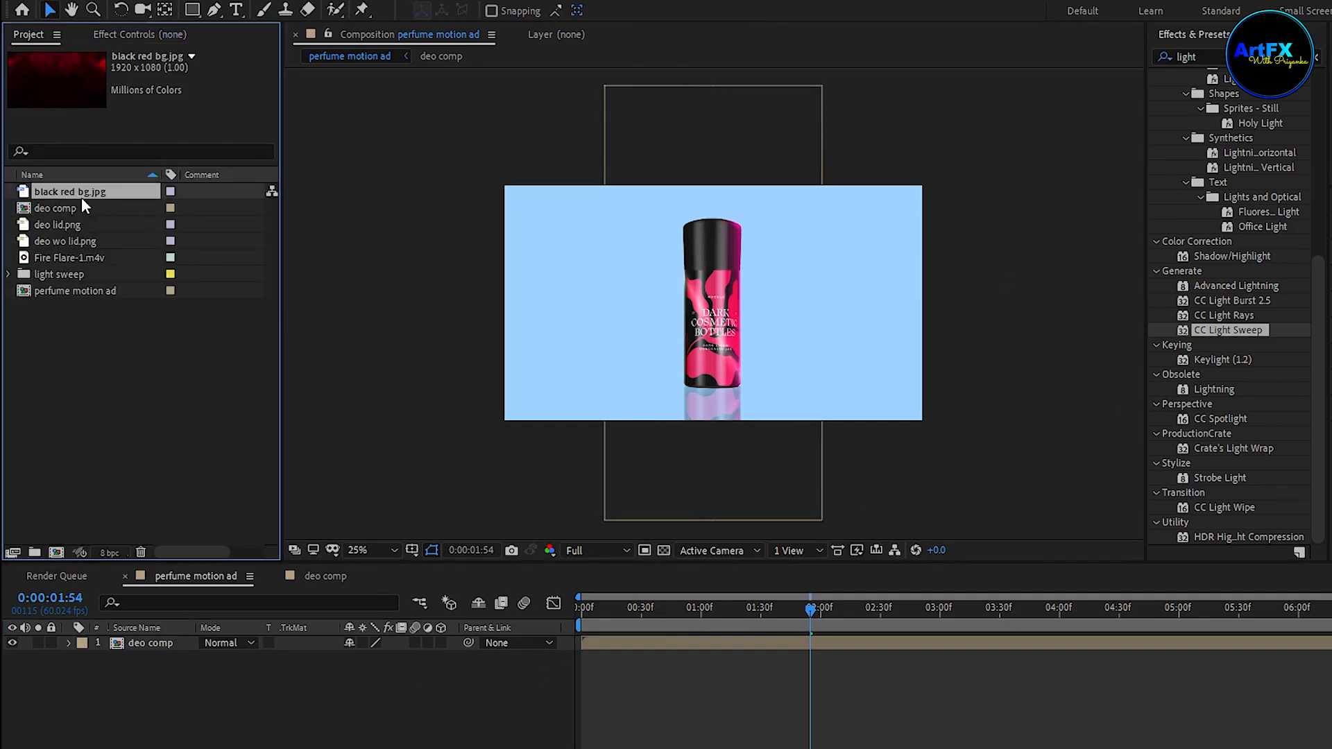
left_click_drag(61, 190, 210, 675)
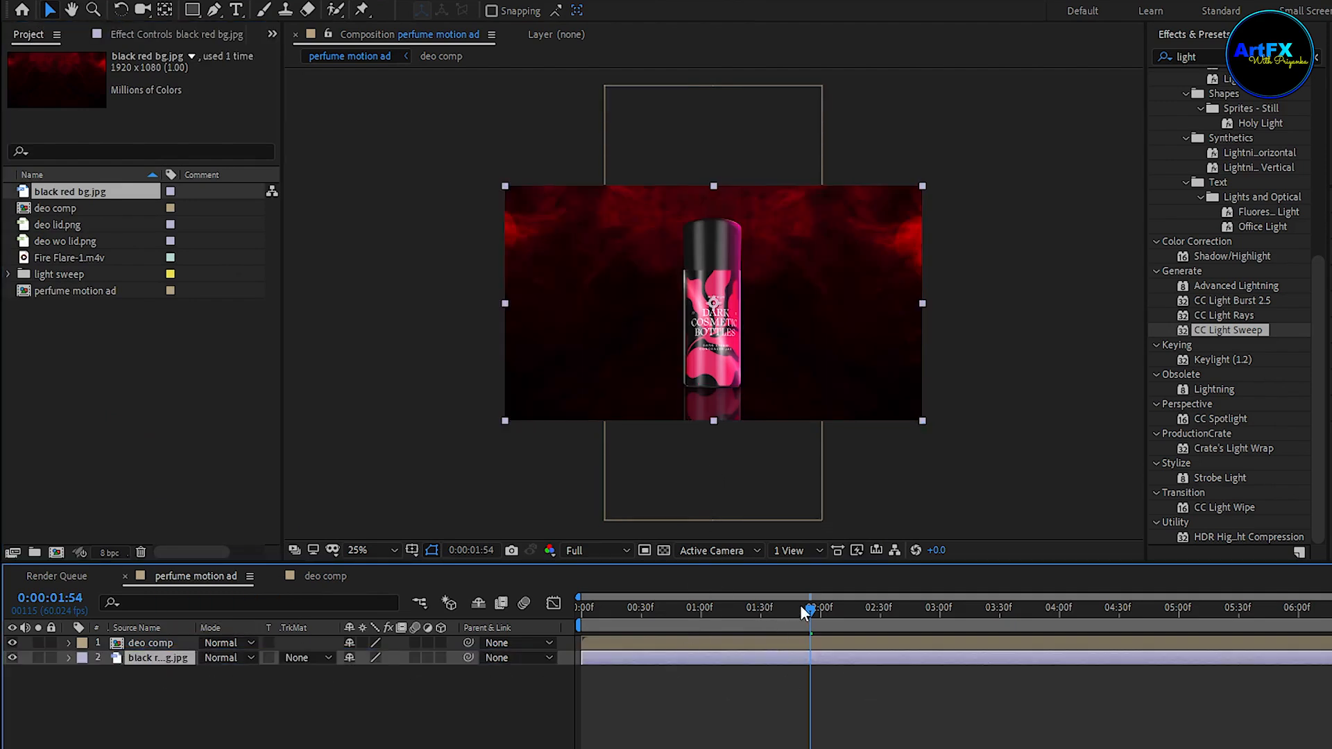
Preview the perfume motion ad composition from its start and scrub to 0:00:01:31.
key("Home")
key("space")
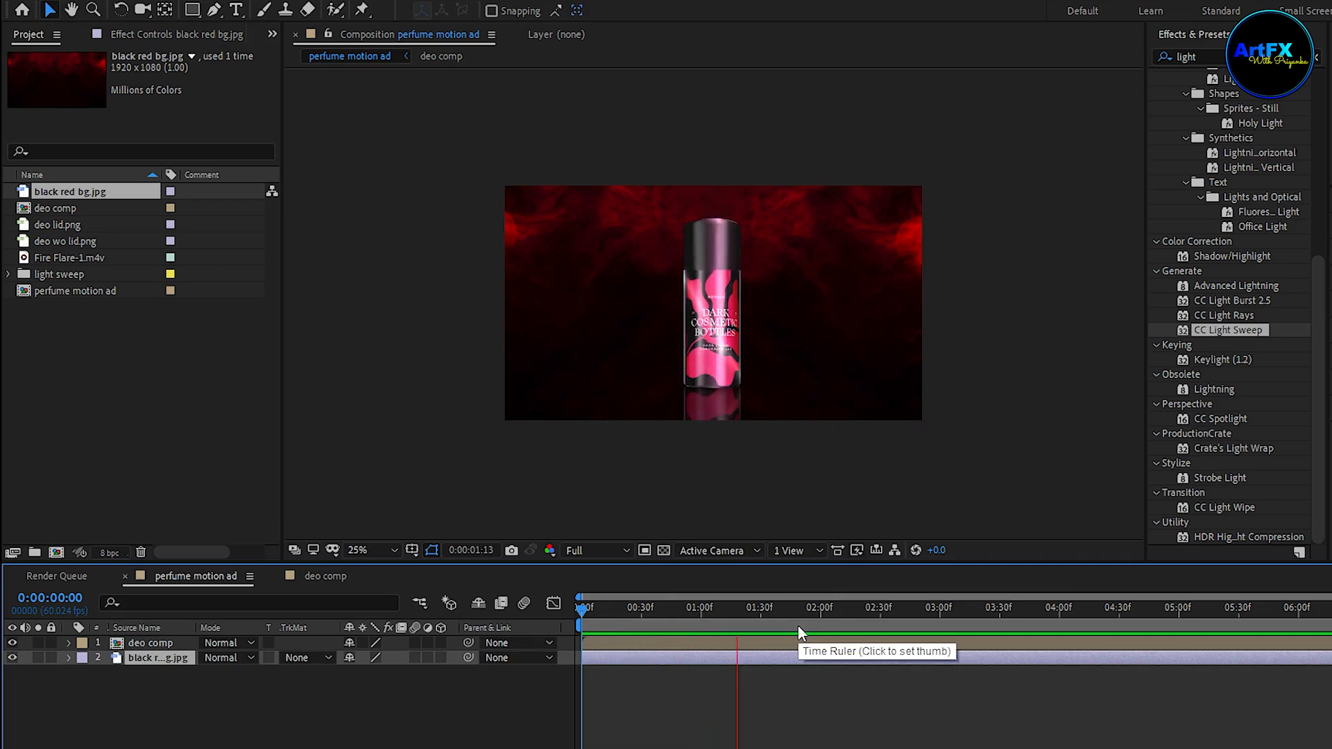
key("space")
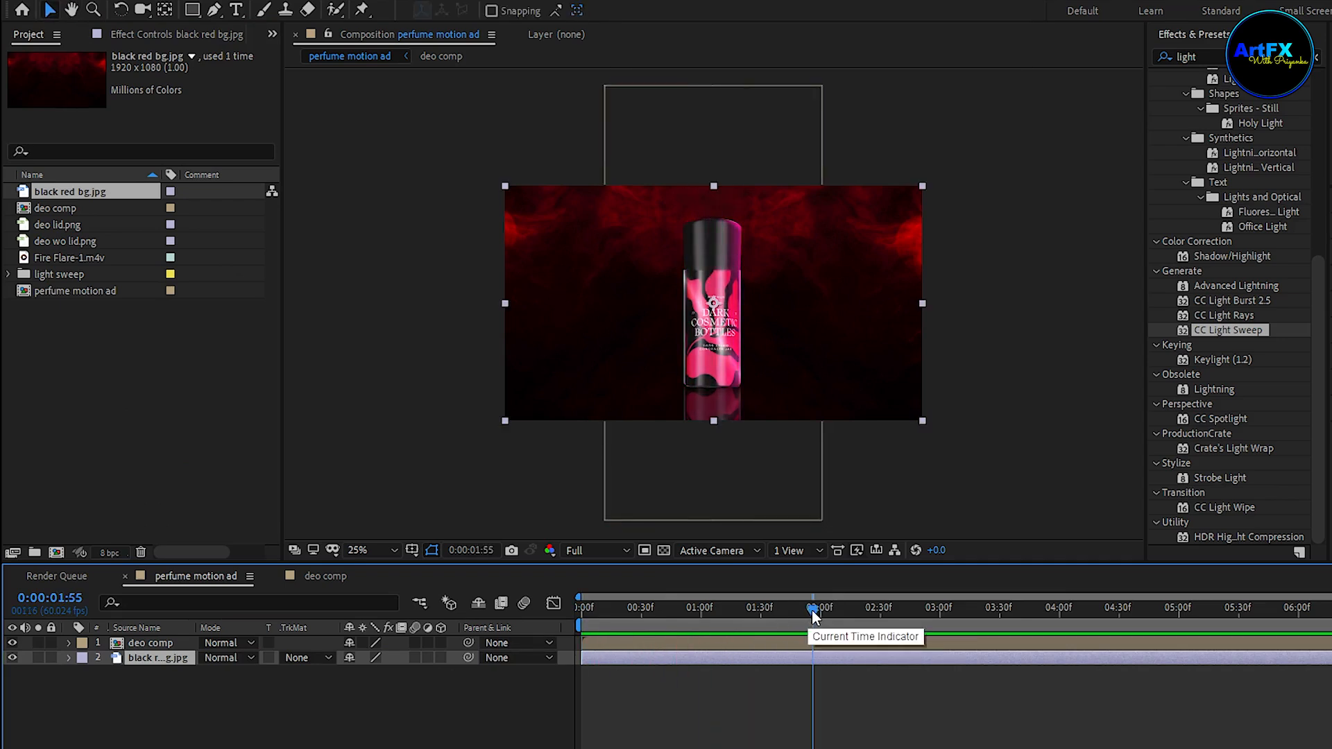
left_click_drag(813, 612, 765, 613)
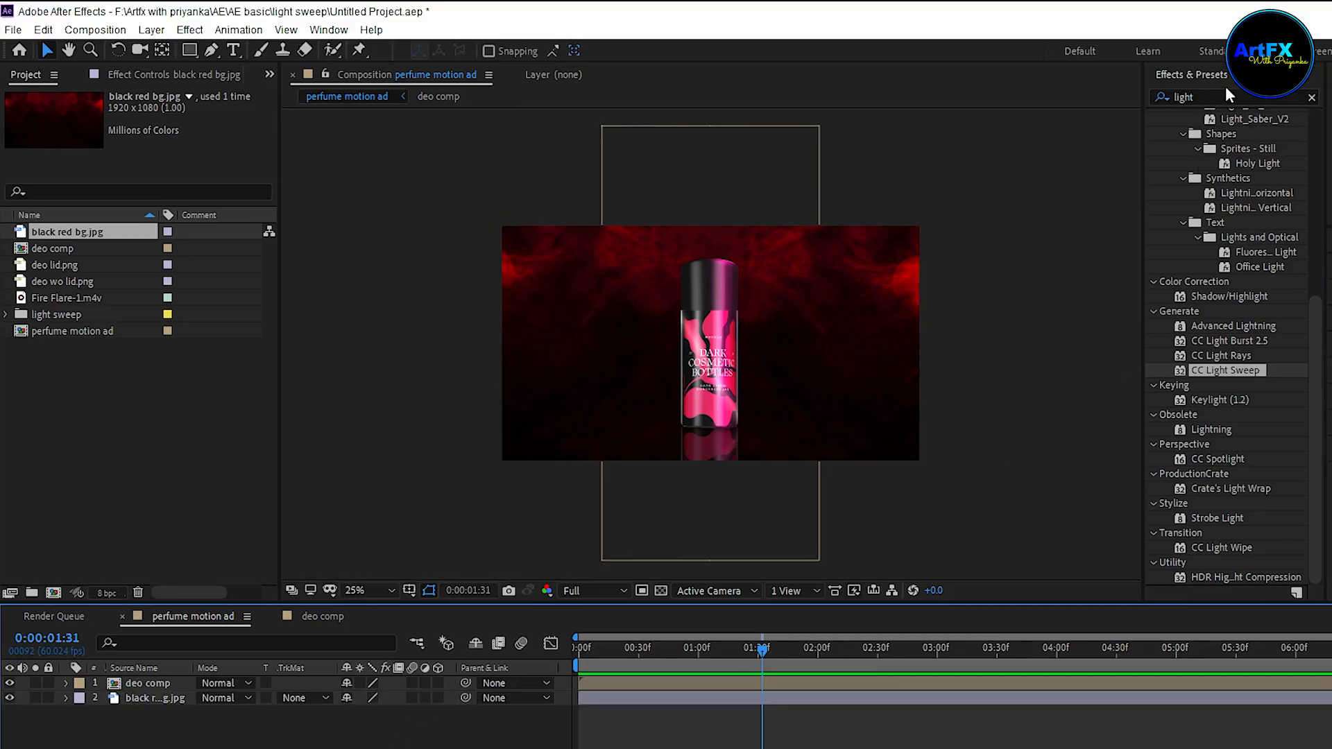
Apply Hue/Saturation to the black red bg.jpg layer and set its Master Hue to 269°.
left_click(1207, 97)
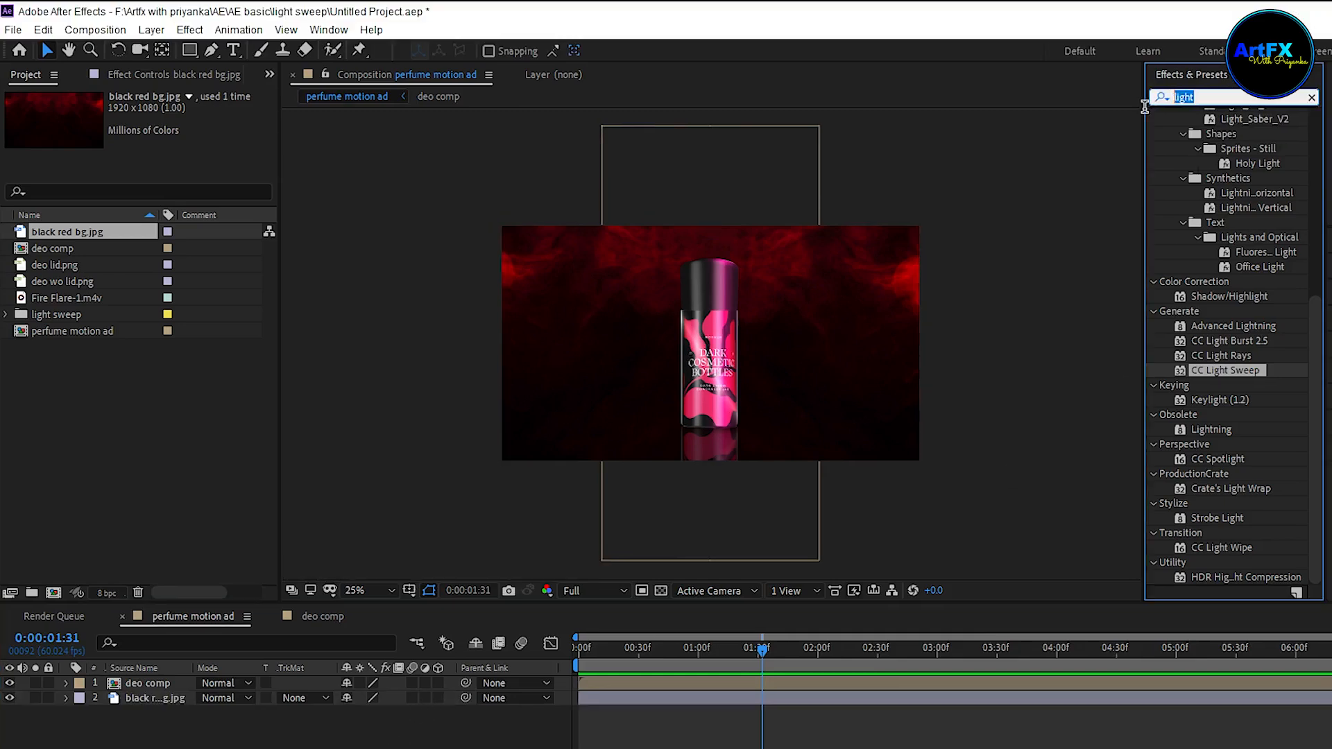
type("hue")
left_click_drag(1228, 205, 207, 702)
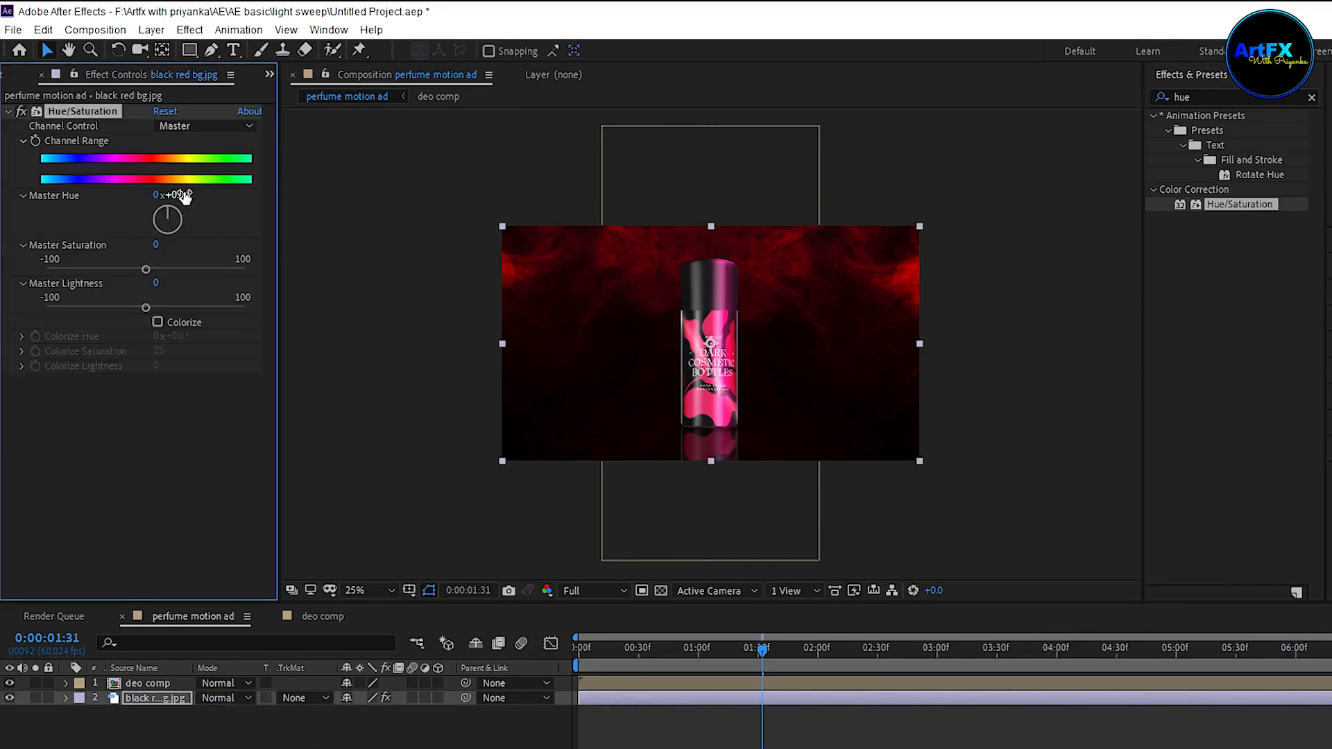
left_click_drag(182, 196, 502, 301)
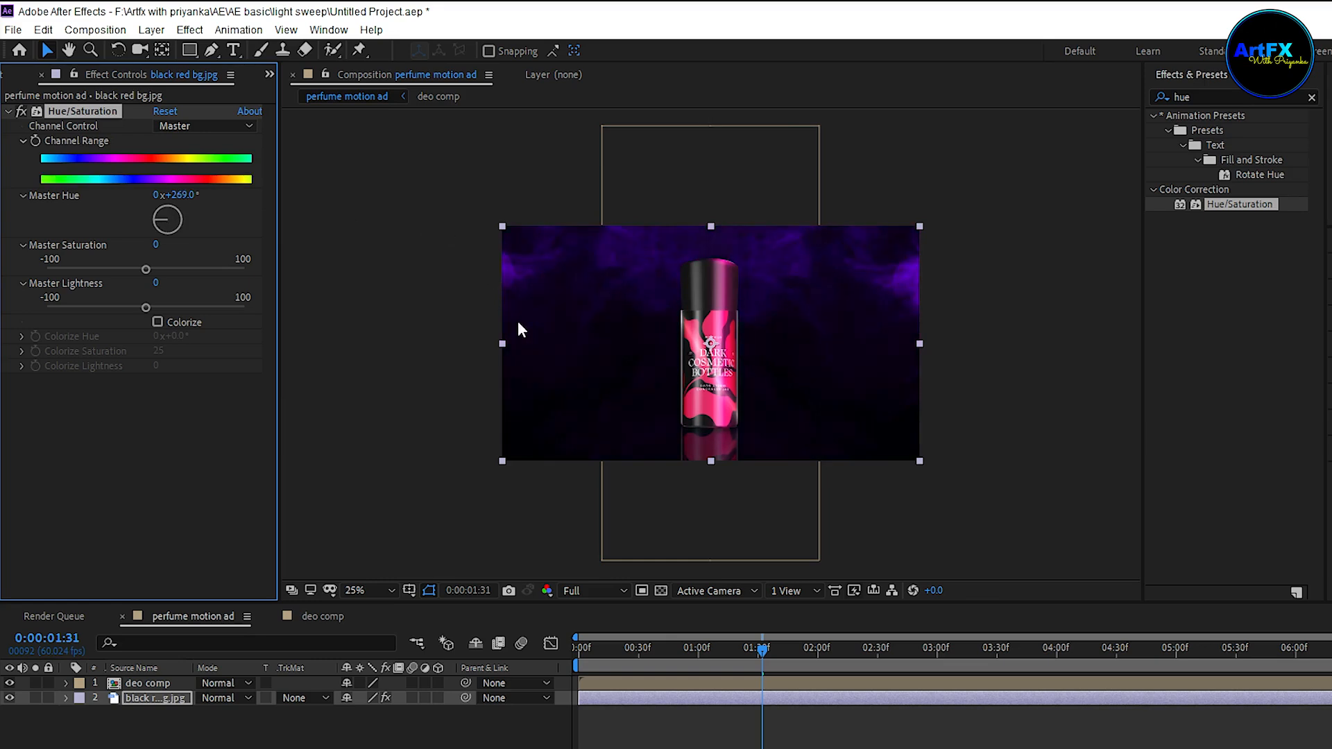
left_click(522, 728)
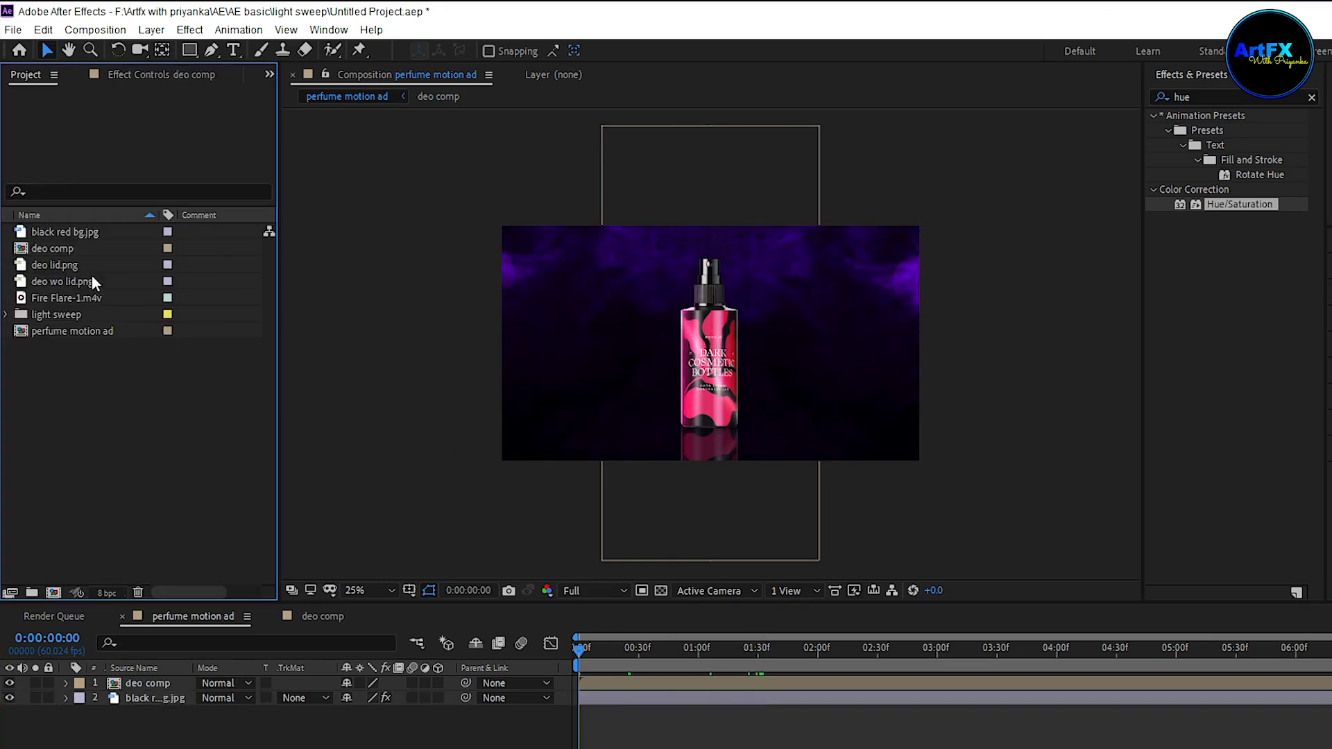
Place Fire Flare-1.m4v between deo comp and the background layer and scale it to 122%.
left_click_drag(48, 298, 178, 693)
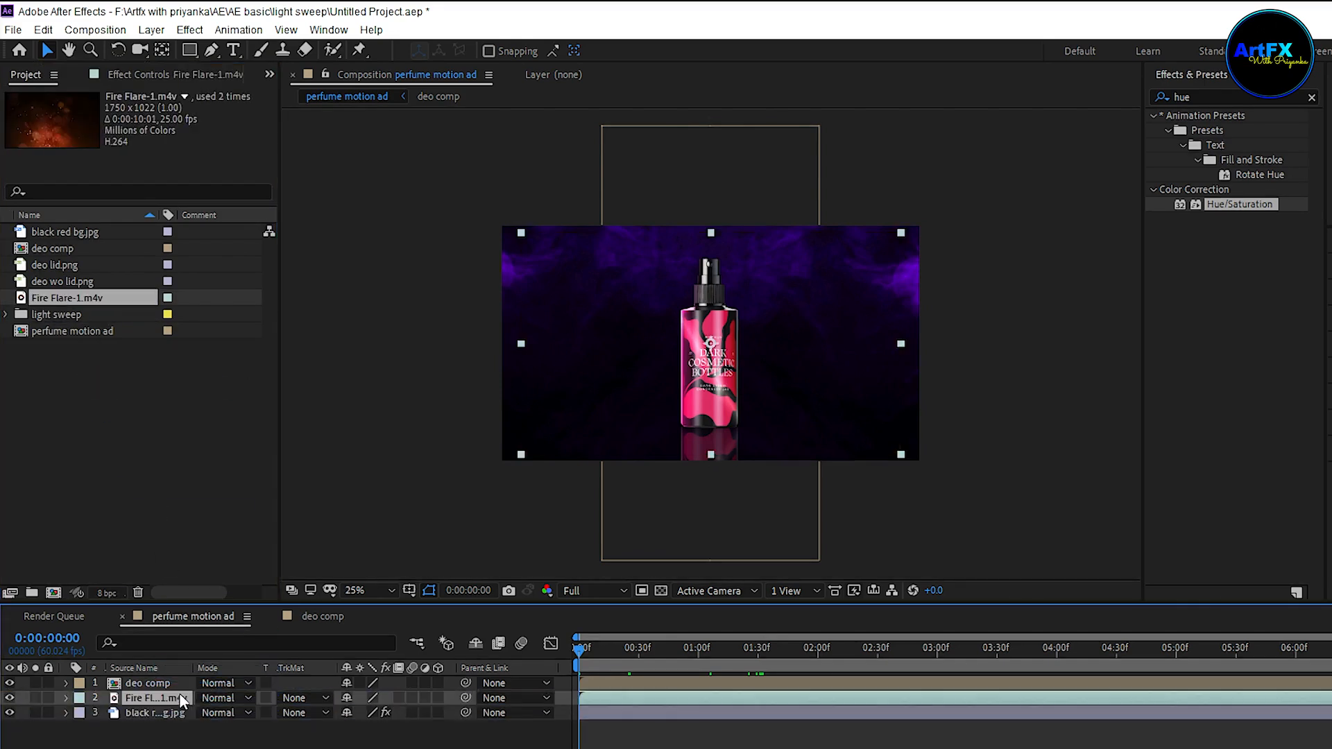
left_click(146, 697)
key("s")
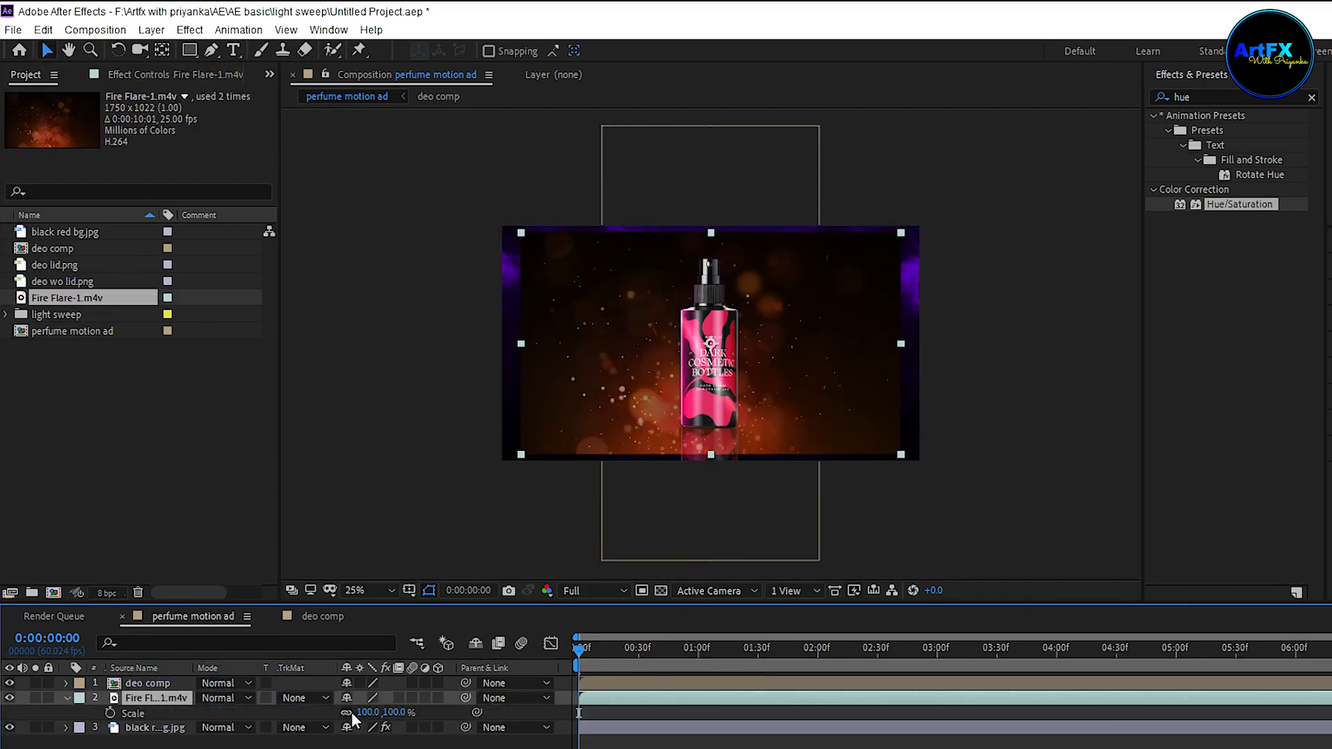
left_click_drag(368, 713, 385, 718)
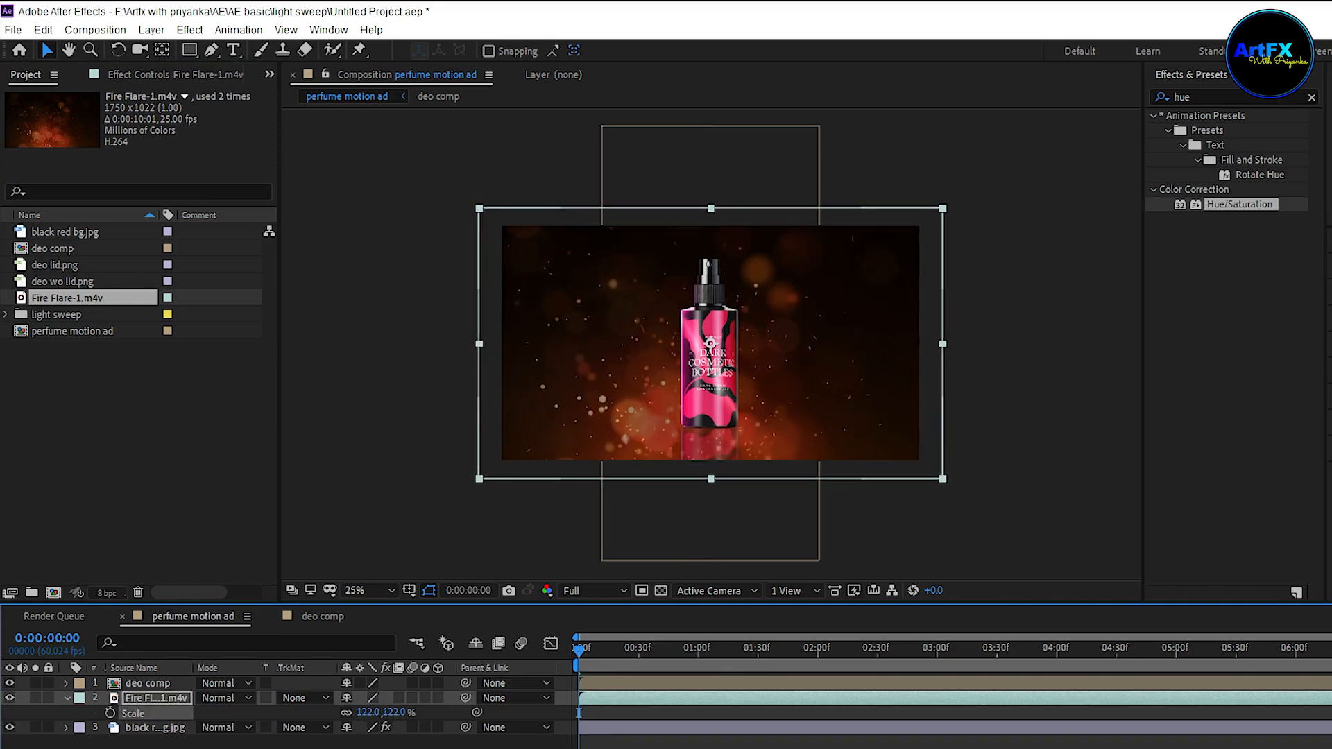
left_click(409, 741)
Apply Hue/Saturation to the Fire Flare-1.m4v layer with a Master Hue of 294°.
left_click_drag(1238, 212, 187, 699)
left_click_drag(173, 219, 471, 232)
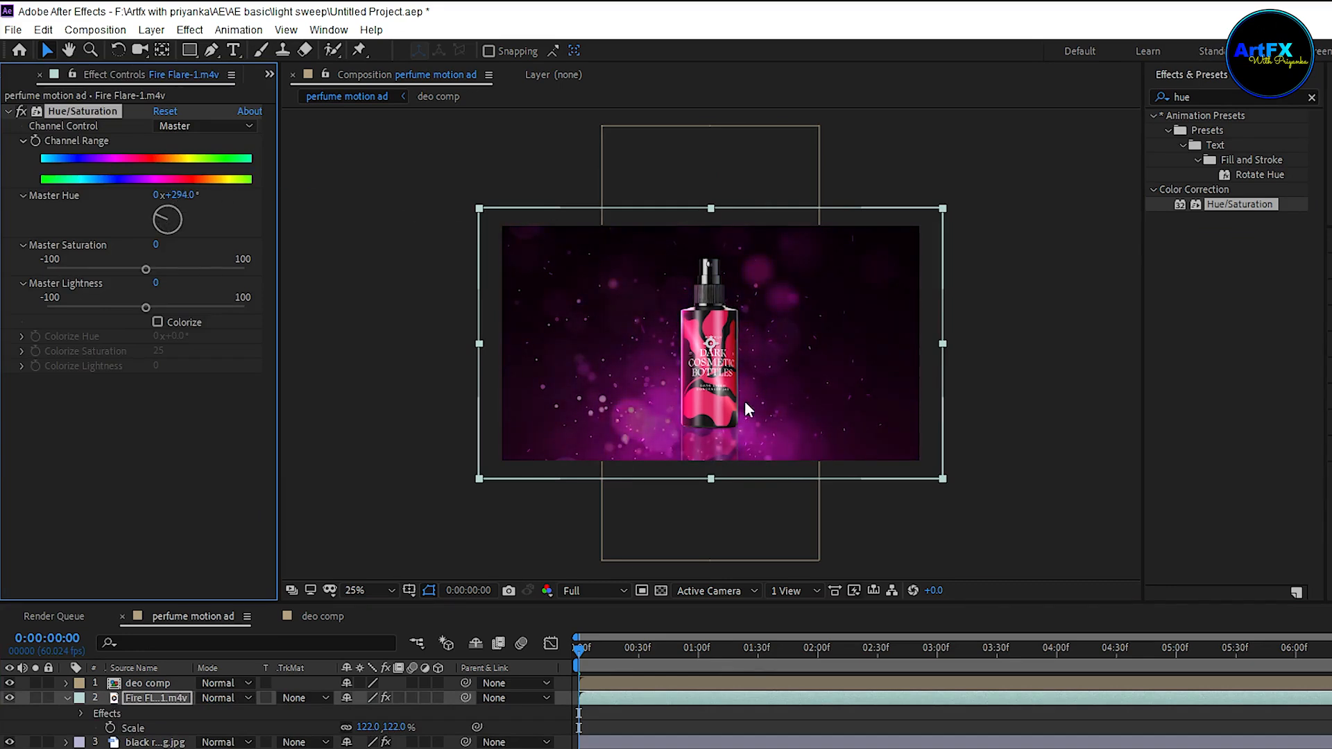
scroll(793, 394, "up", 2)
Set the Fire Flare-1.m4v layer's opacity to 80%.
left_click(147, 687)
left_click(148, 696)
key("t")
key("comma")
left_click(354, 712)
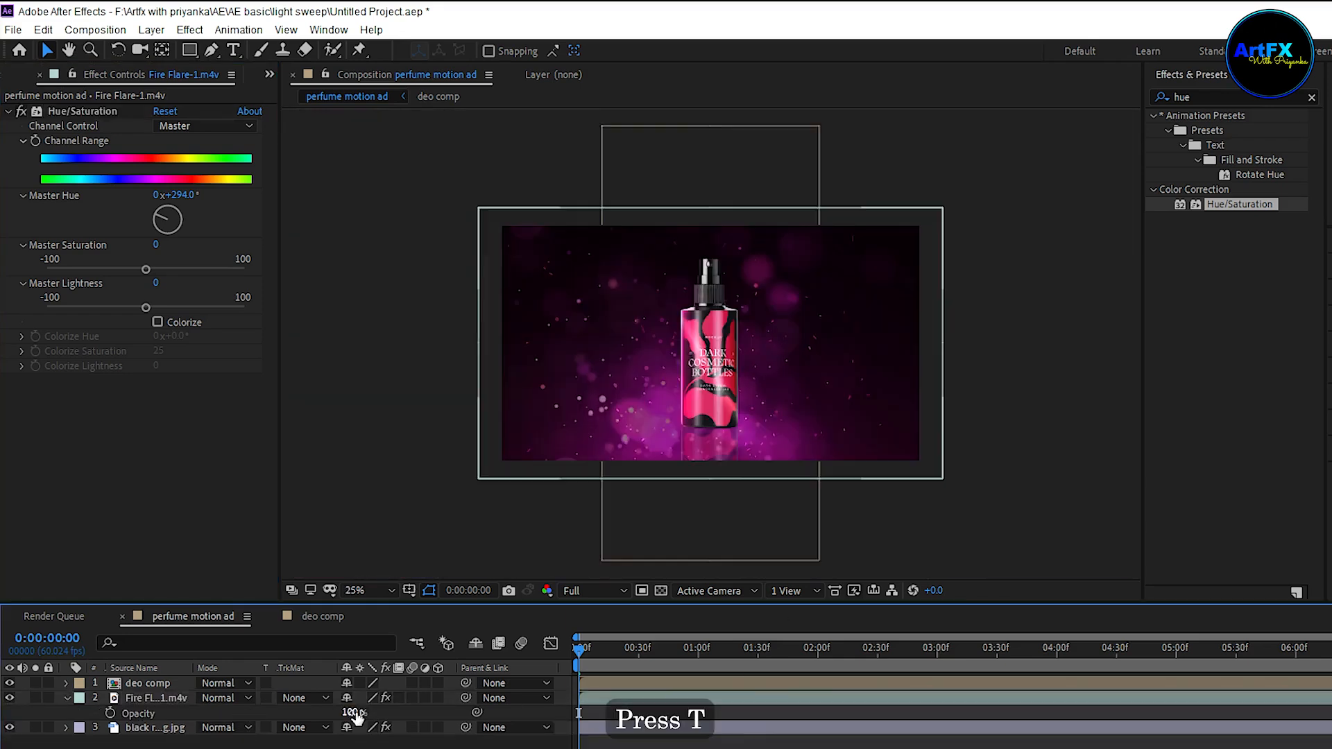
type("80")
key("Return")
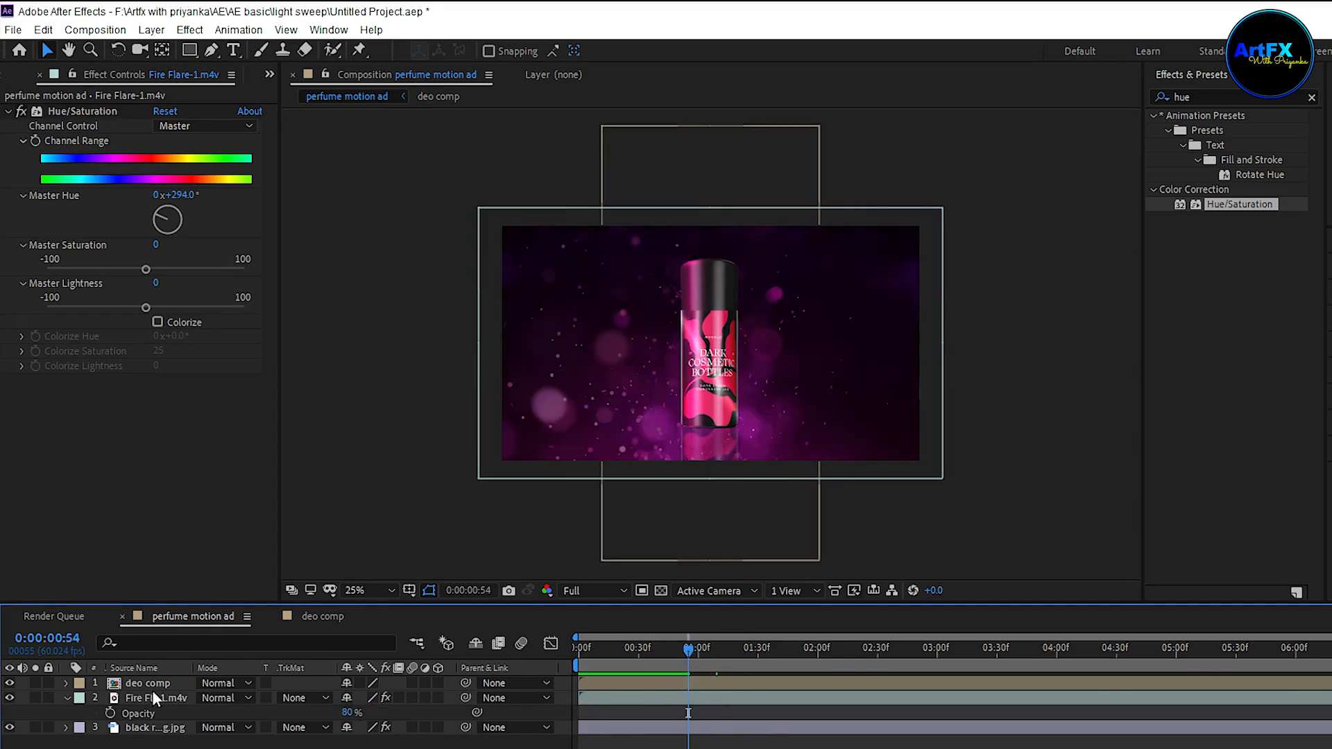
Slow down the Fire Flare-1.m4v layer with a Time Stretch factor of 158.
left_click(167, 699)
right_click(166, 704)
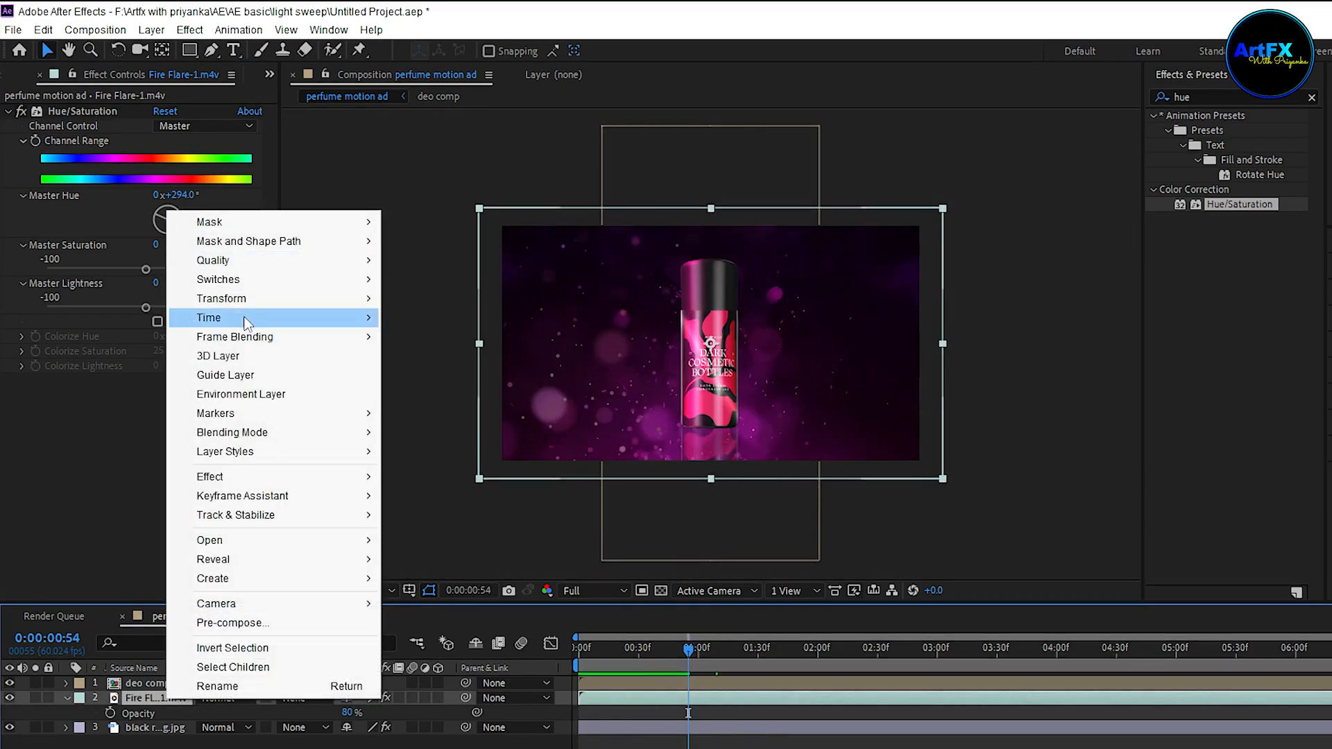
mouse_move(248, 323)
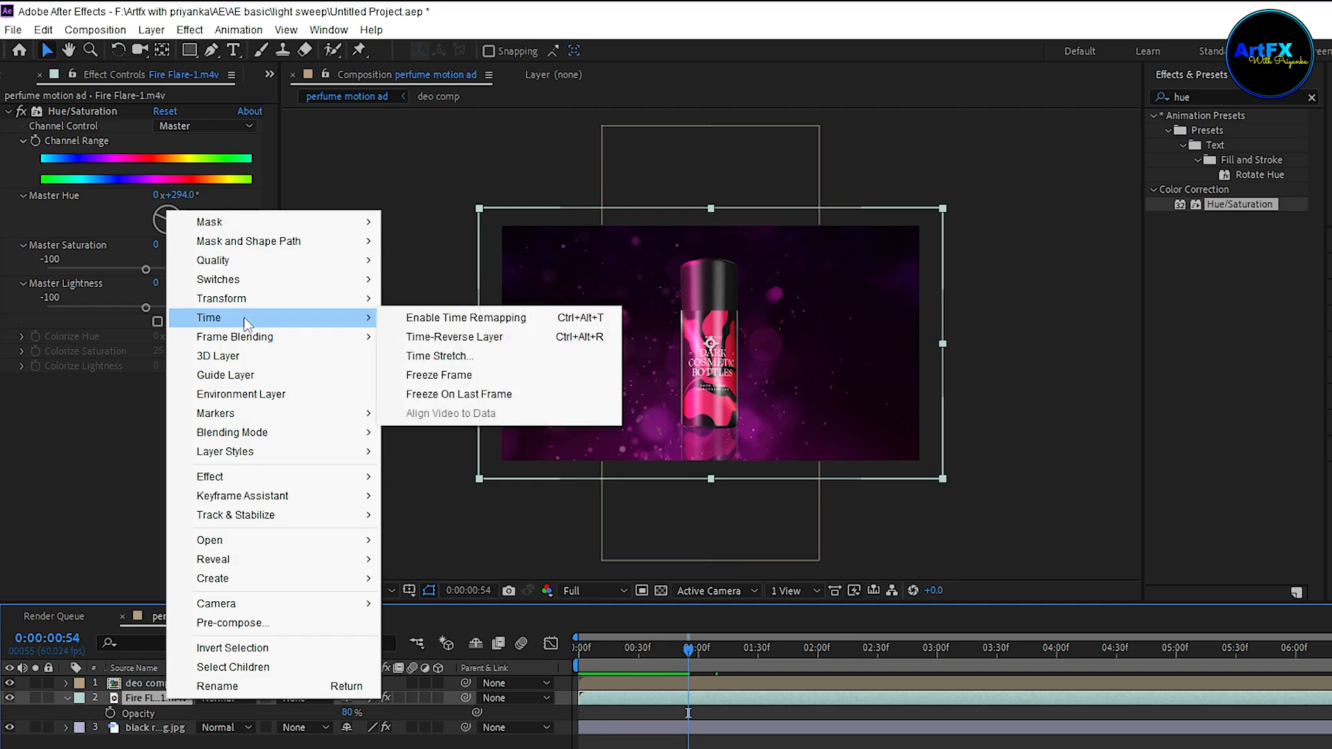
left_click(461, 363)
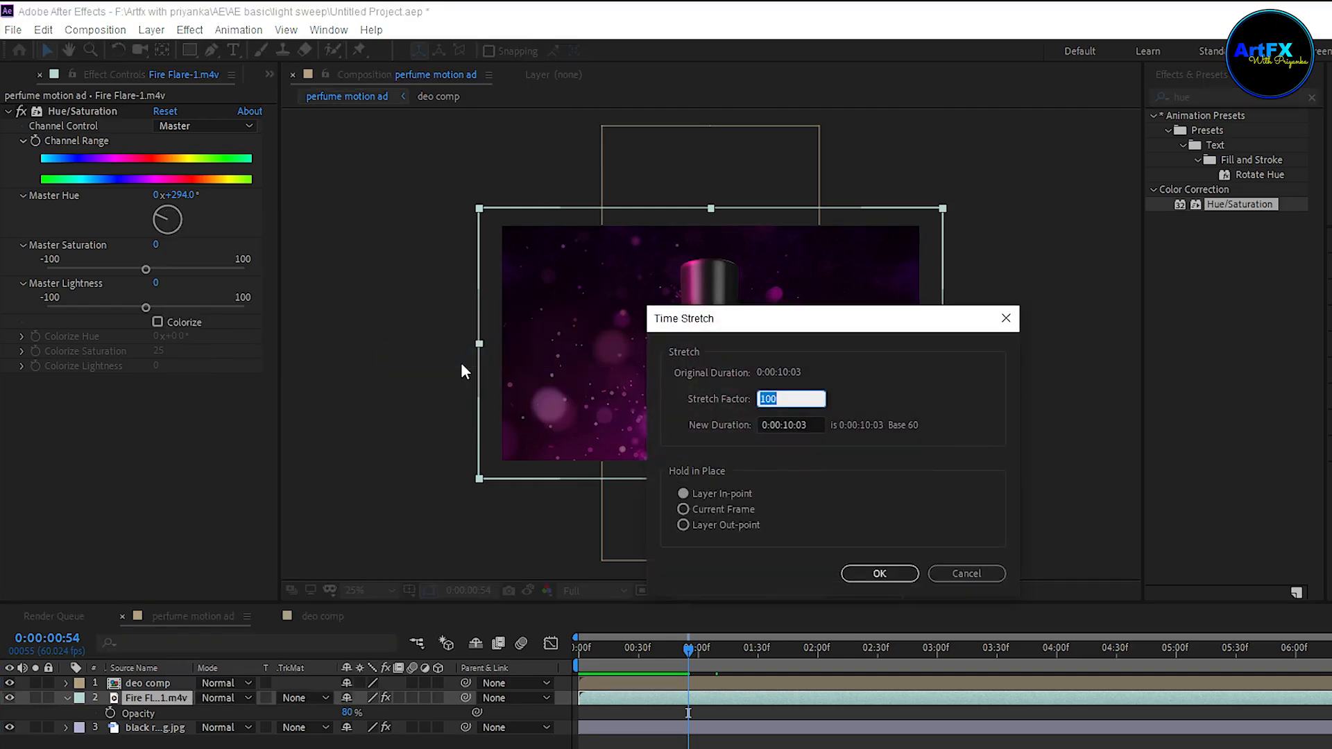
type("158")
left_click(889, 577)
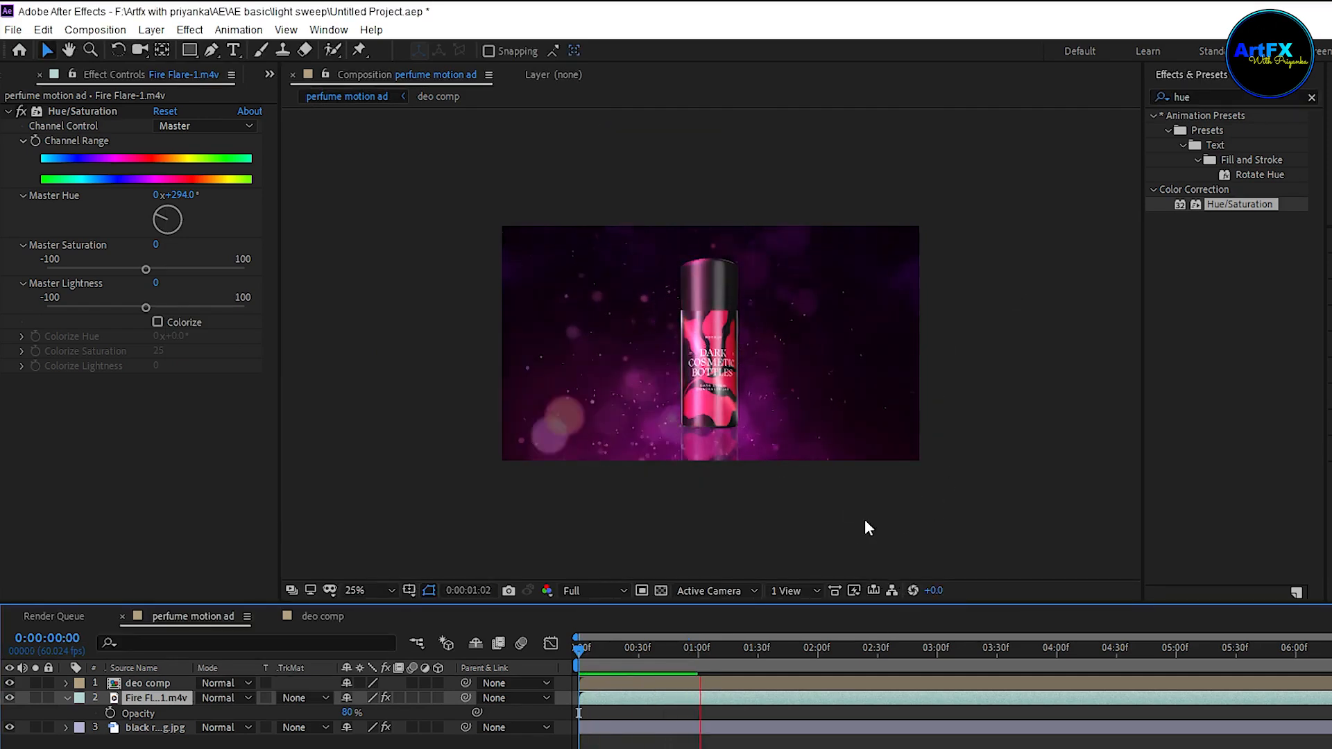
Scale the deo comp layer to 135% and move it down to about position 948, 892.
left_click(143, 684)
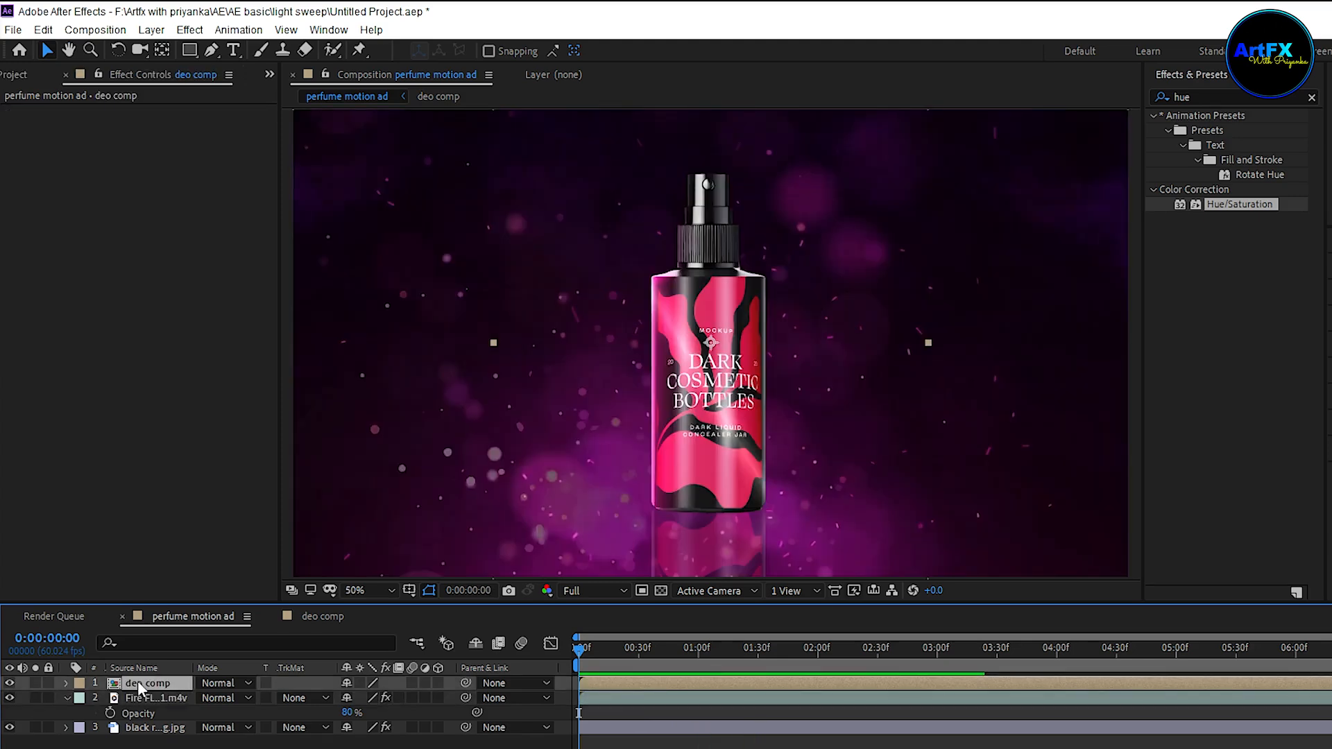
key("s")
left_click_drag(366, 704, 401, 713)
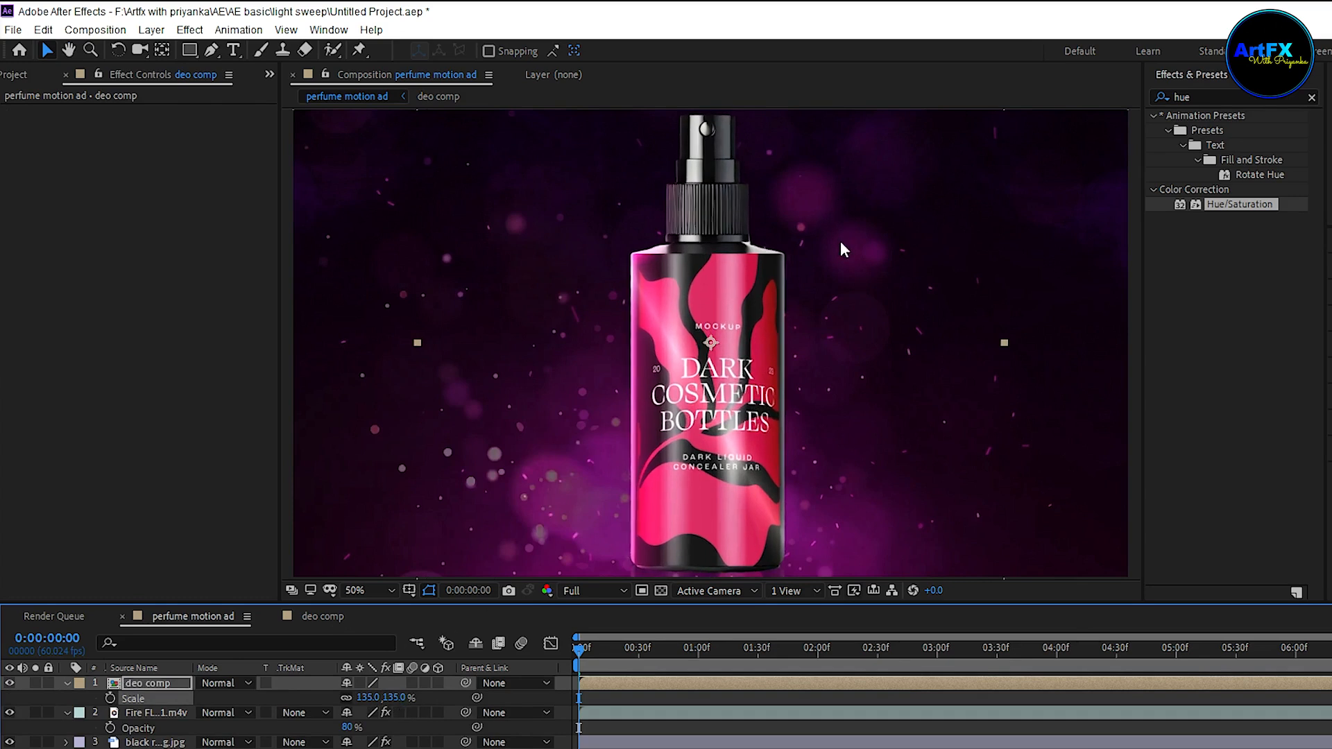
scroll(843, 246, "down", 2)
left_click_drag(694, 361, 693, 437)
Keyframe deo comp's Rotation from -30° at the start to 0° at 0:00:01:12.
key("r")
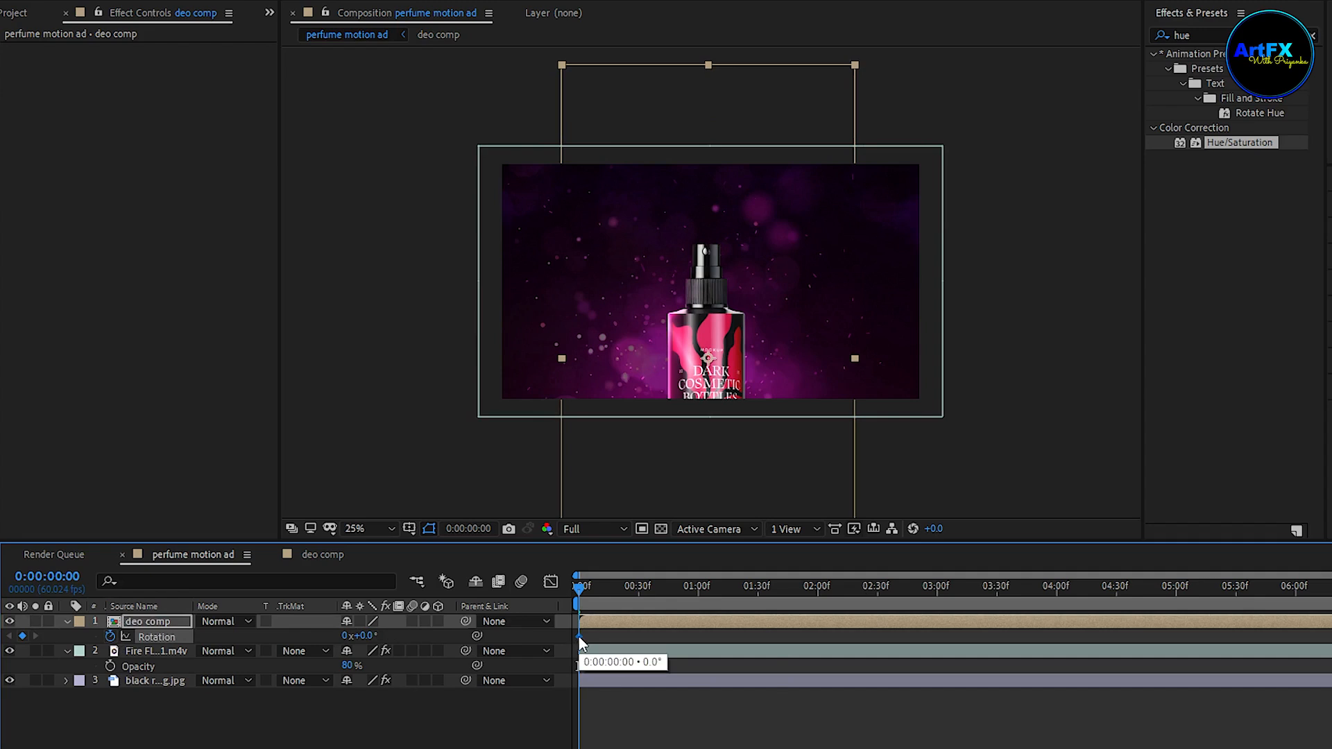
left_click(295, 728)
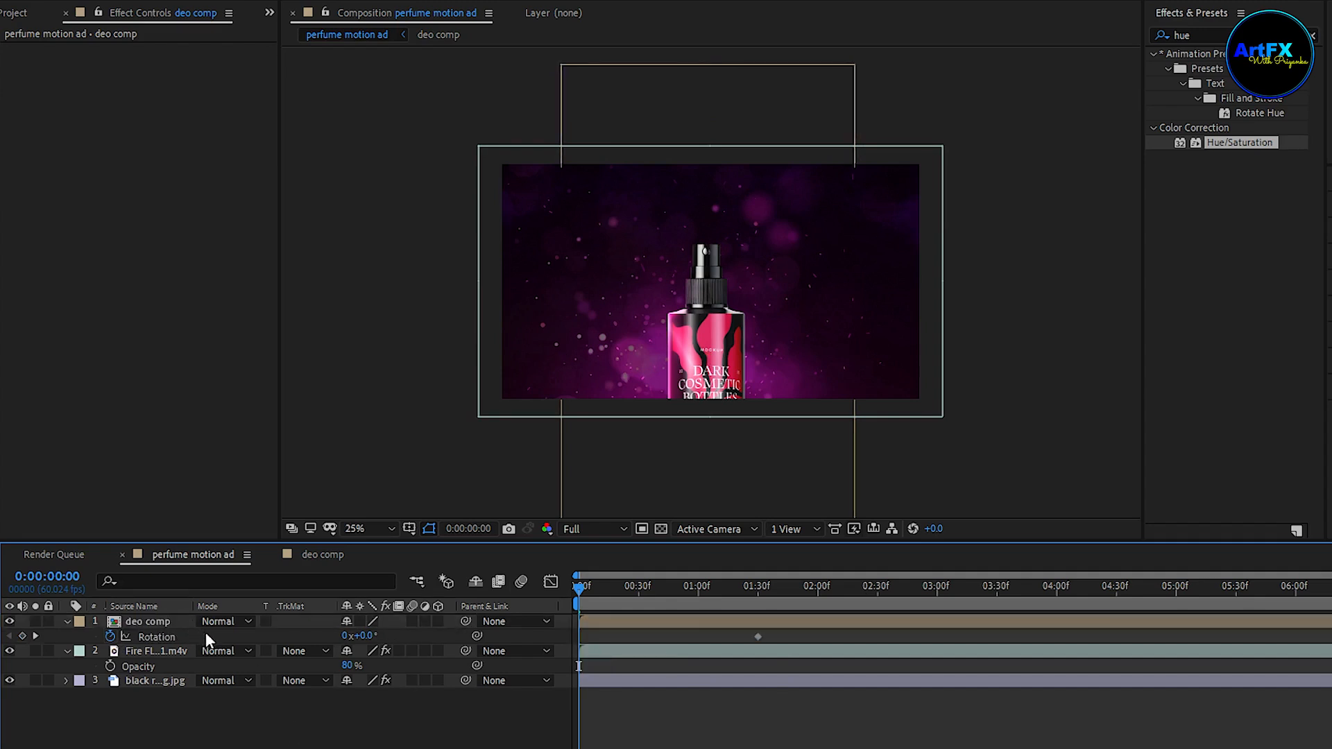
left_click(362, 635)
Set Scale and Position keyframes on deo comp at 0:00:00:34.
left_click_drag(578, 618, 646, 591)
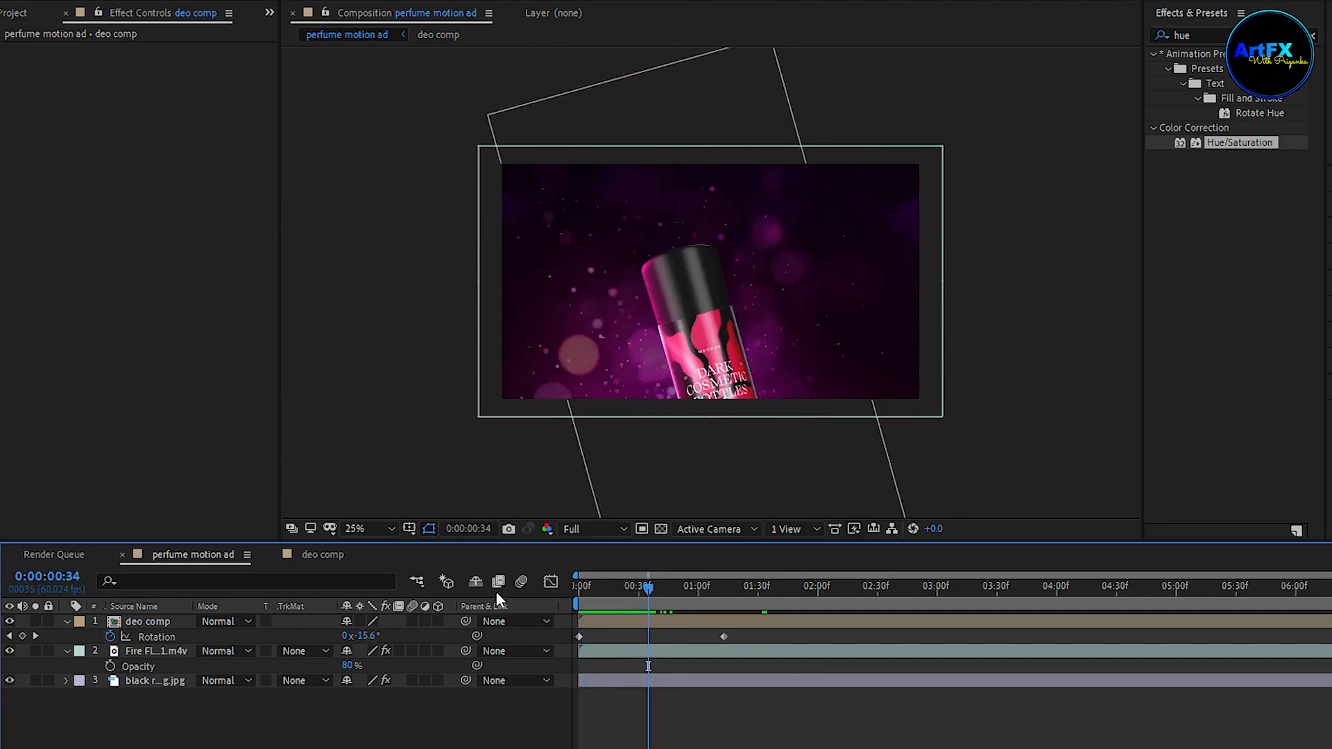
left_click(169, 625)
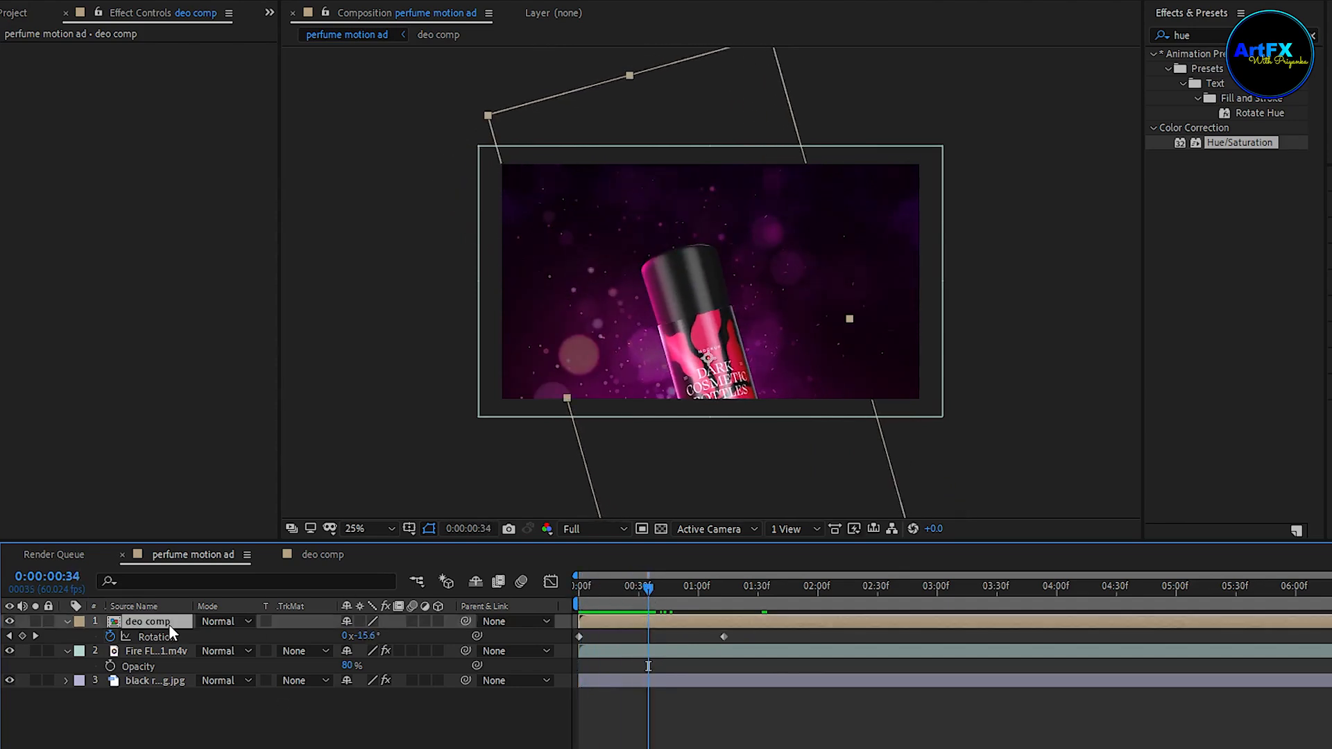
key("s")
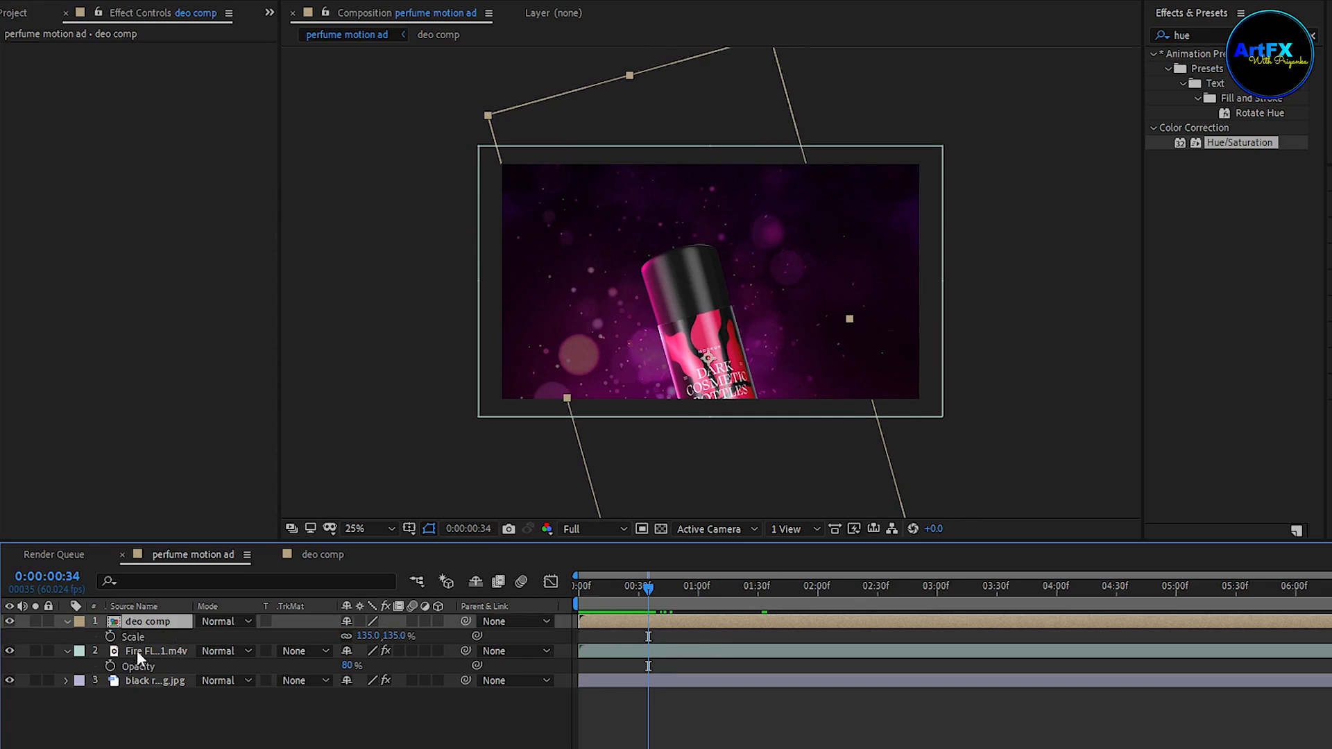
left_click(110, 636)
key("shift+p")
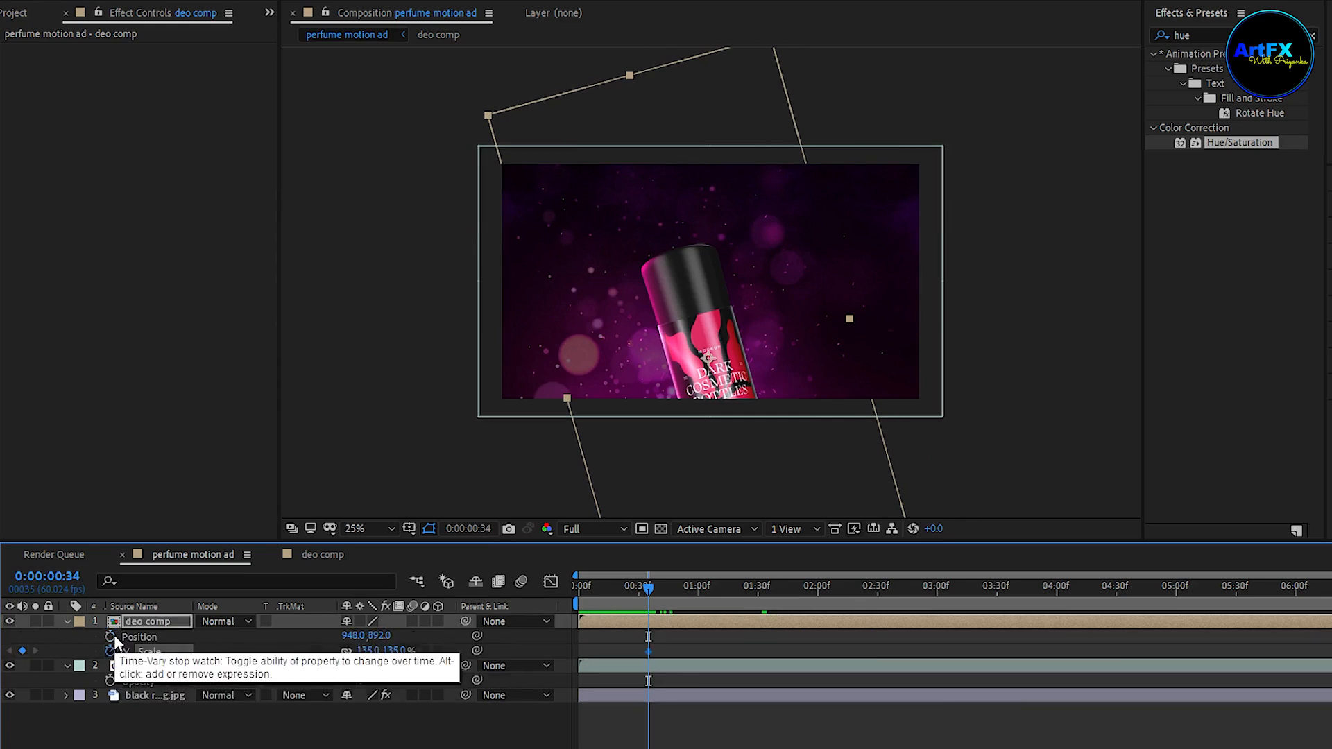
left_click(110, 636)
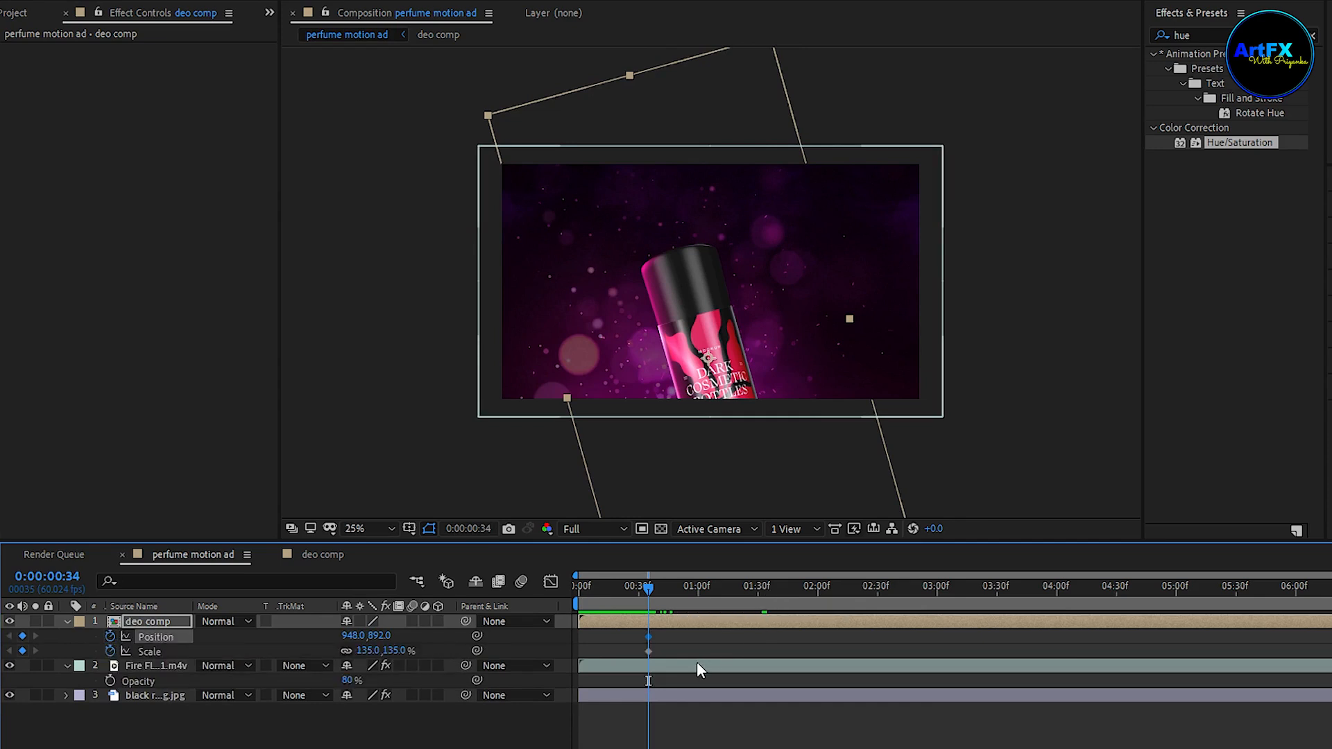
At the last Rotation keyframe, 0:00:01:12, set deo comp's Scale to 113% and its Position to 948, 632.
key("shift+r")
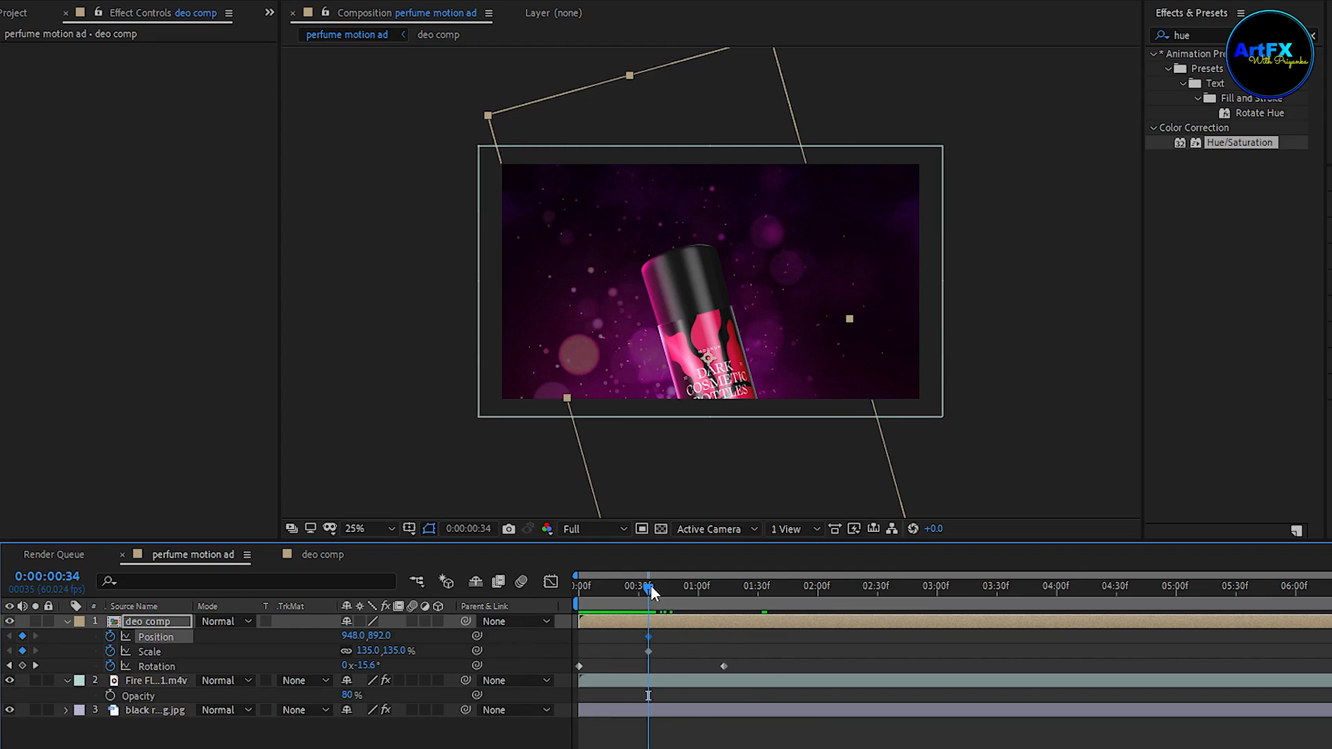
left_click_drag(650, 588, 725, 594)
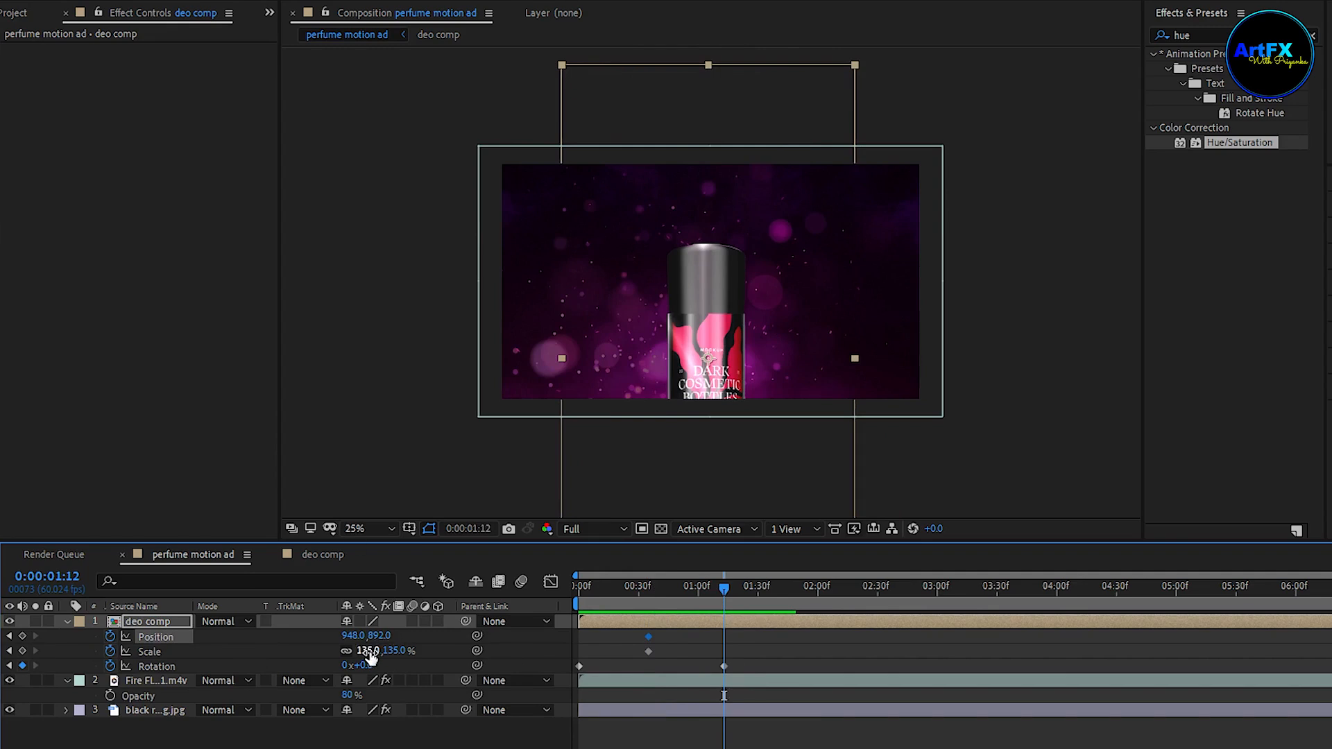
left_click_drag(367, 652, 162, 639)
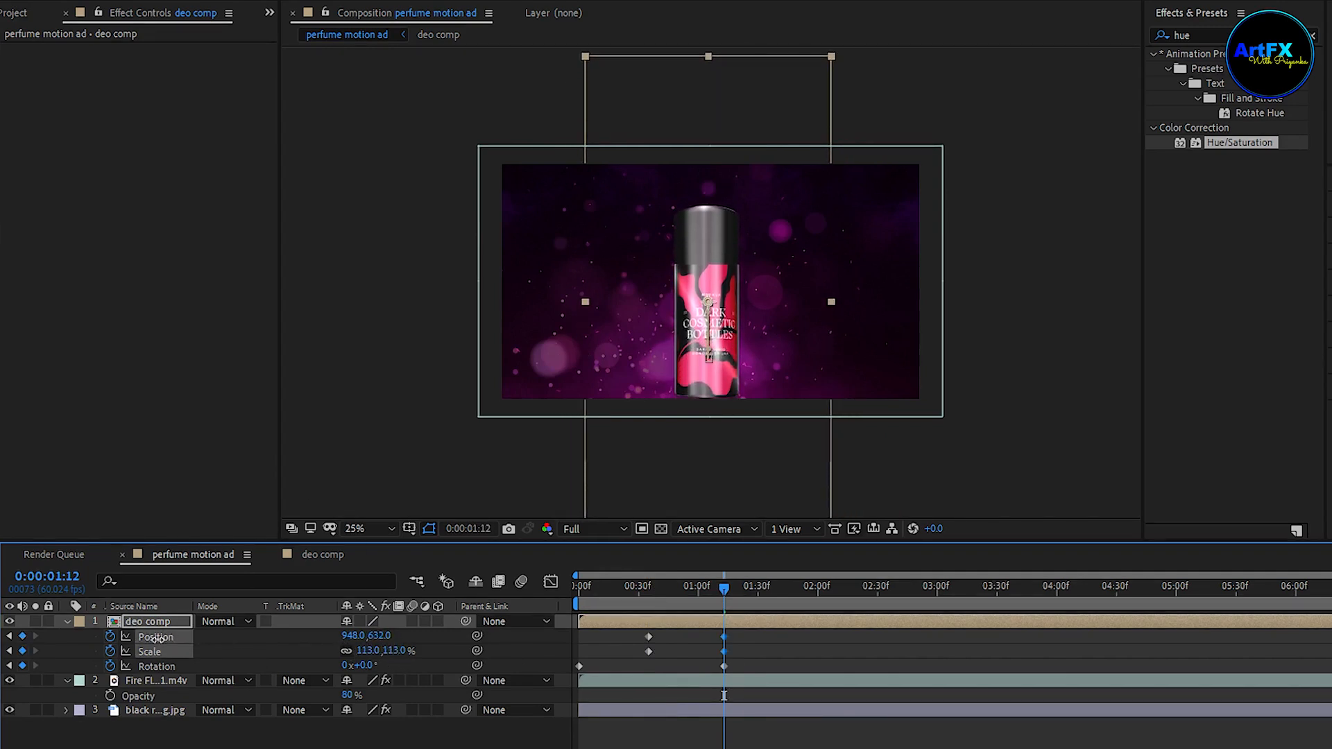
Apply Easy Ease to all of deo comp's Position, Scale and Rotation keyframes and preview the motion.
key("Home")
left_click_drag(752, 632, 611, 667)
key("F9")
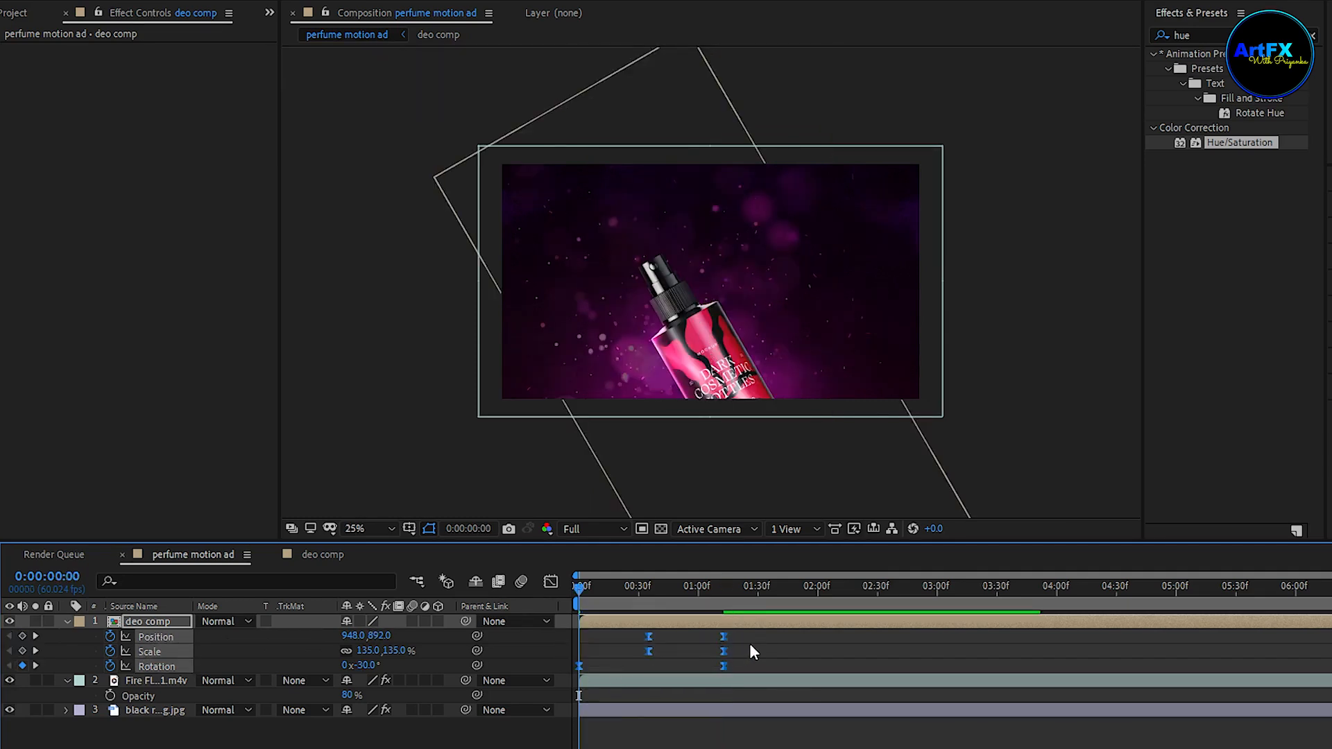
left_click(881, 631)
key("space")
At 0:00:00:34, set deo comp's Position to 1022, 892 and its Scale to 160%.
left_click_drag(677, 591, 649, 593)
left_click_drag(350, 635, 600, 648)
mouse_move(373, 657)
left_mouse_down()
mouse_move(417, 657)
mouse_move(348, 657)
mouse_move(383, 649)
left_mouse_up()
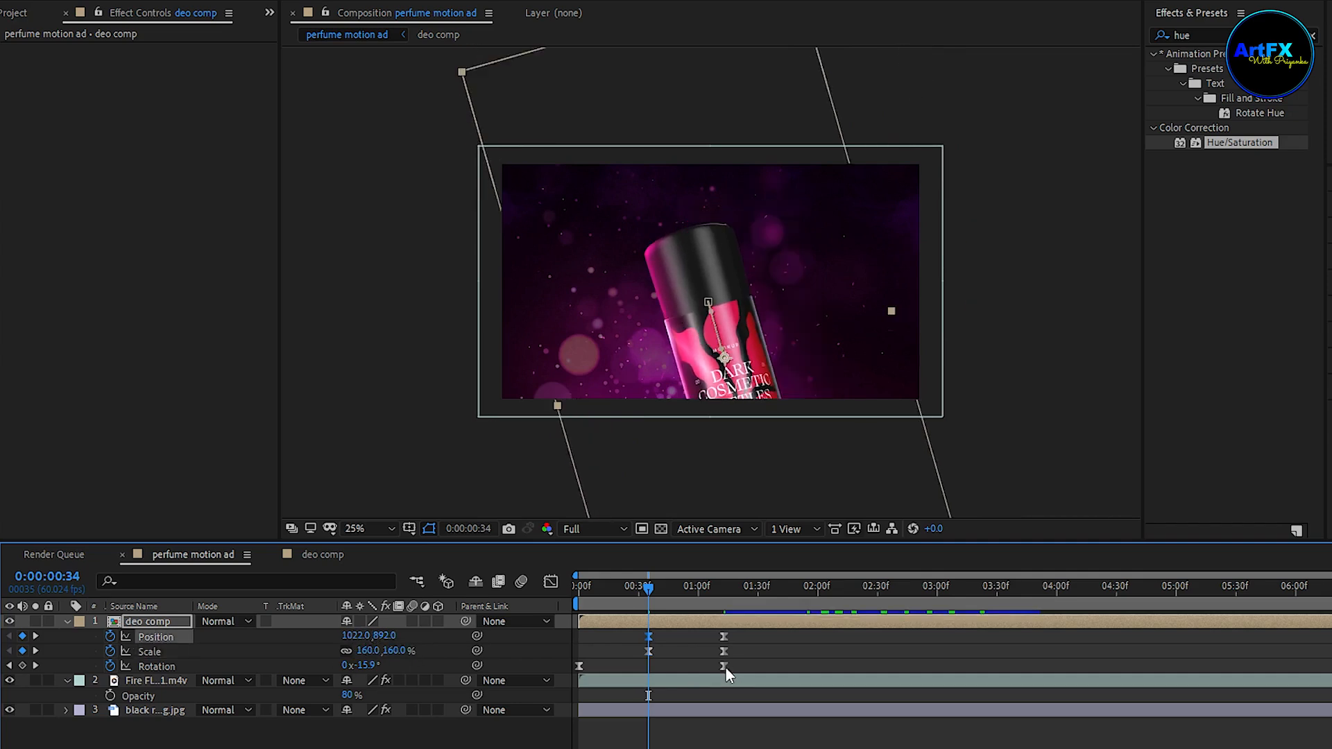
Move deo comp's last Rotation keyframe to about 0:00:00:44, and inspect the lid and light sweep keyframe timing inside deo comp.
left_click_drag(725, 667, 665, 679)
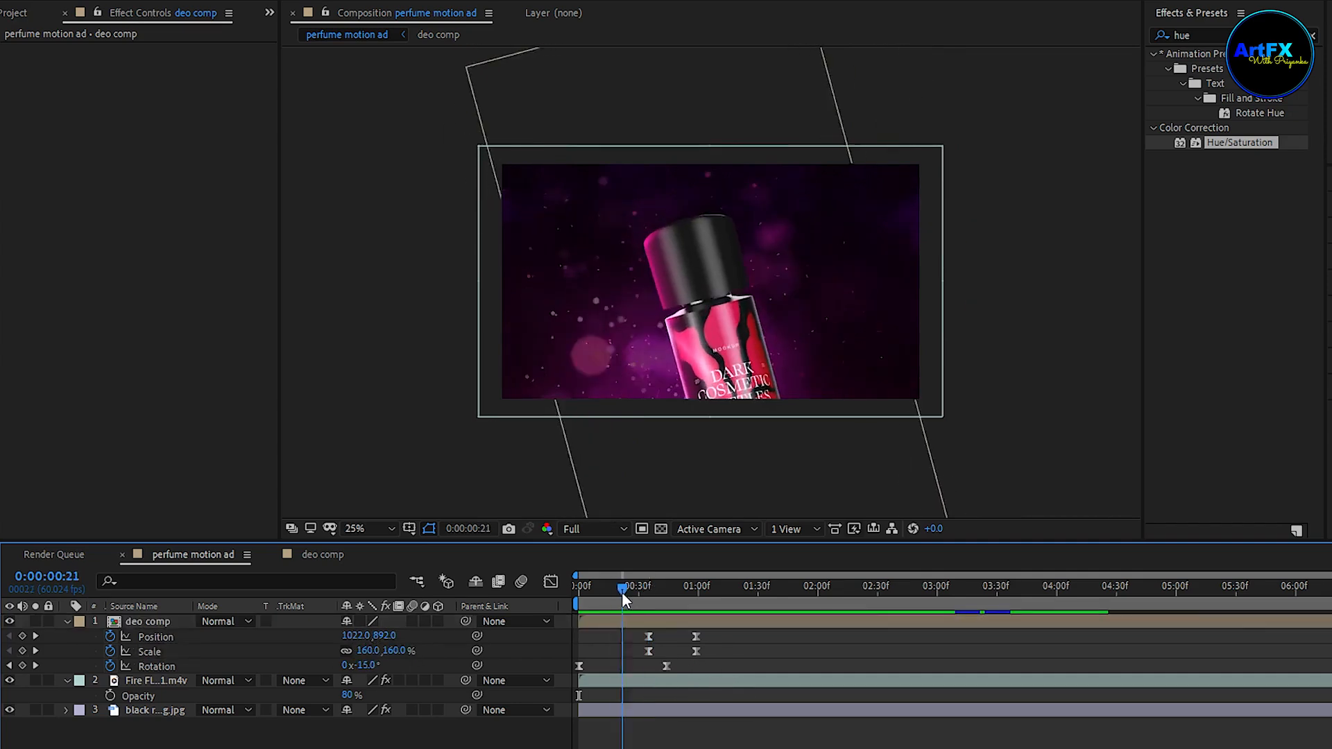
left_click_drag(622, 592, 646, 591)
double_click(168, 623)
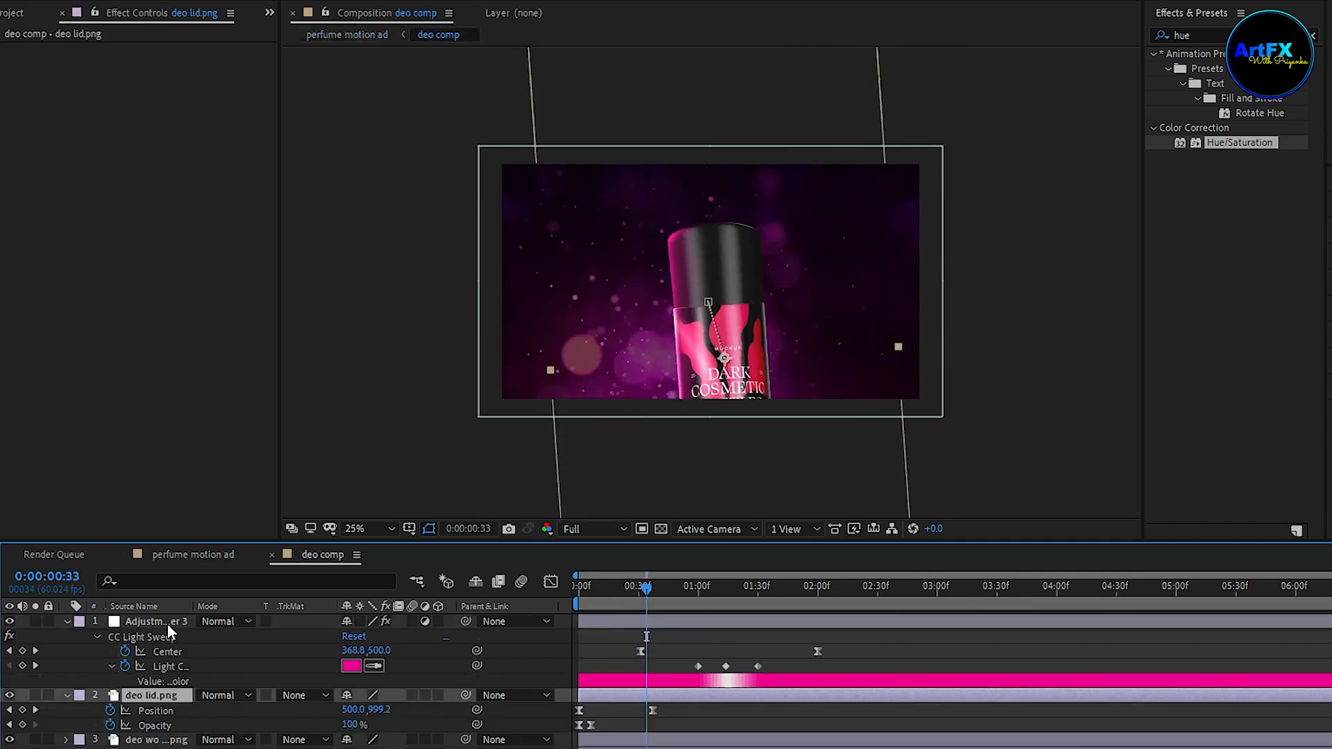
left_click(165, 696)
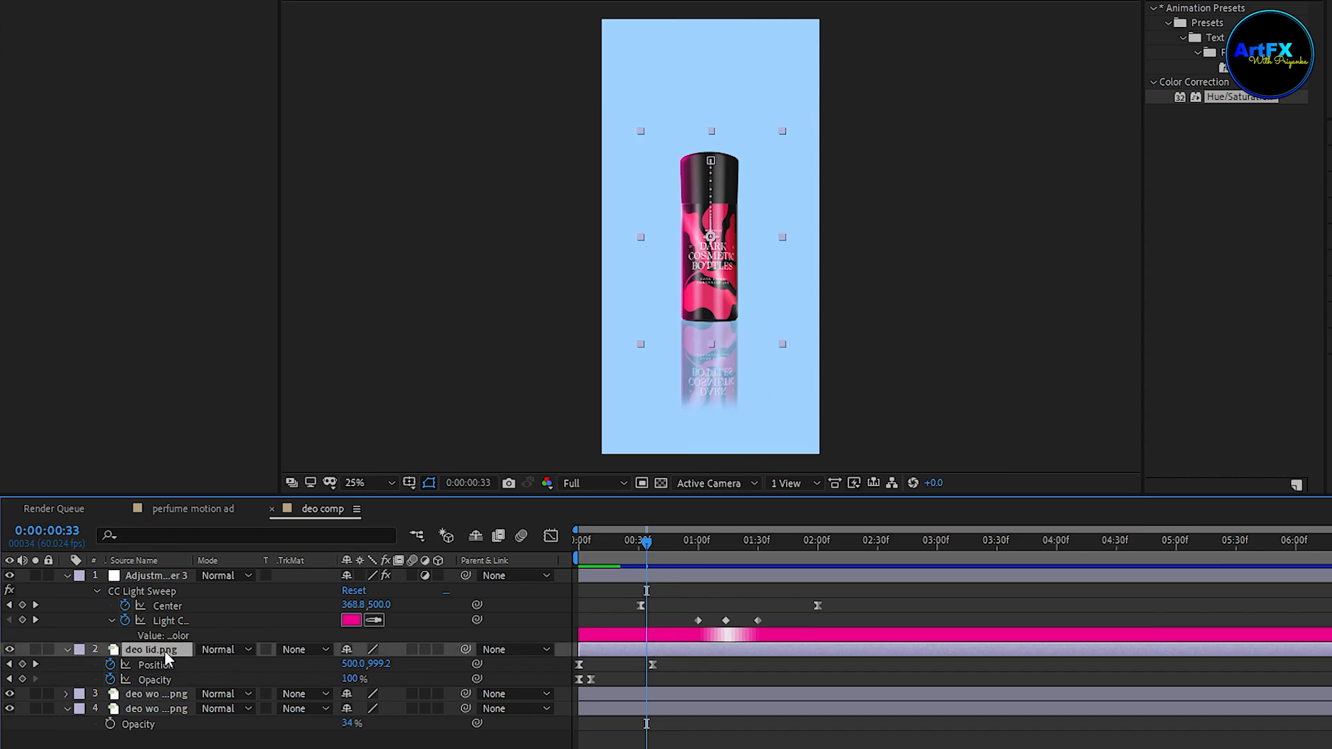
left_click(151, 576, "ctrl")
Shift deo comp's Position and Scale keyframes and its last Rotation keyframe about 10 frames later in perfume motion ad, and preview the motion.
left_click_drag(615, 573, 646, 587)
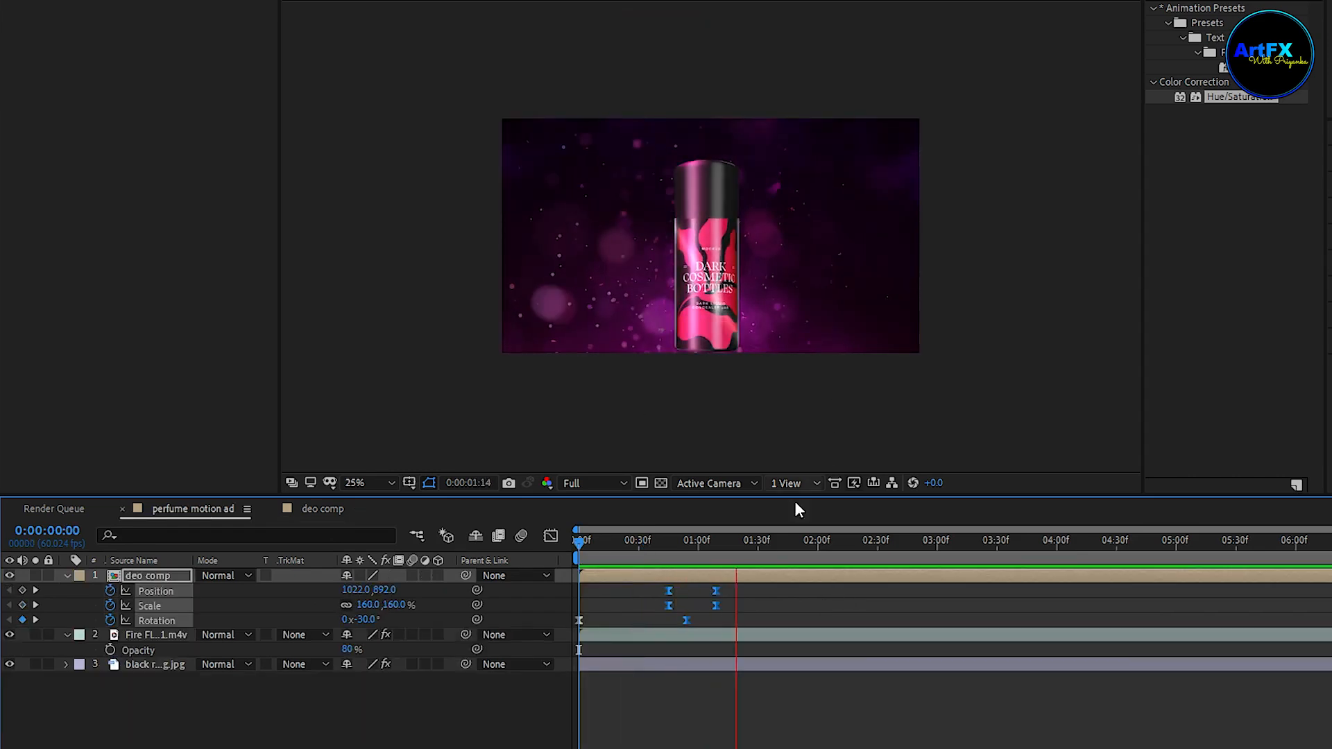
left_click_drag(737, 540, 659, 567)
key("space")
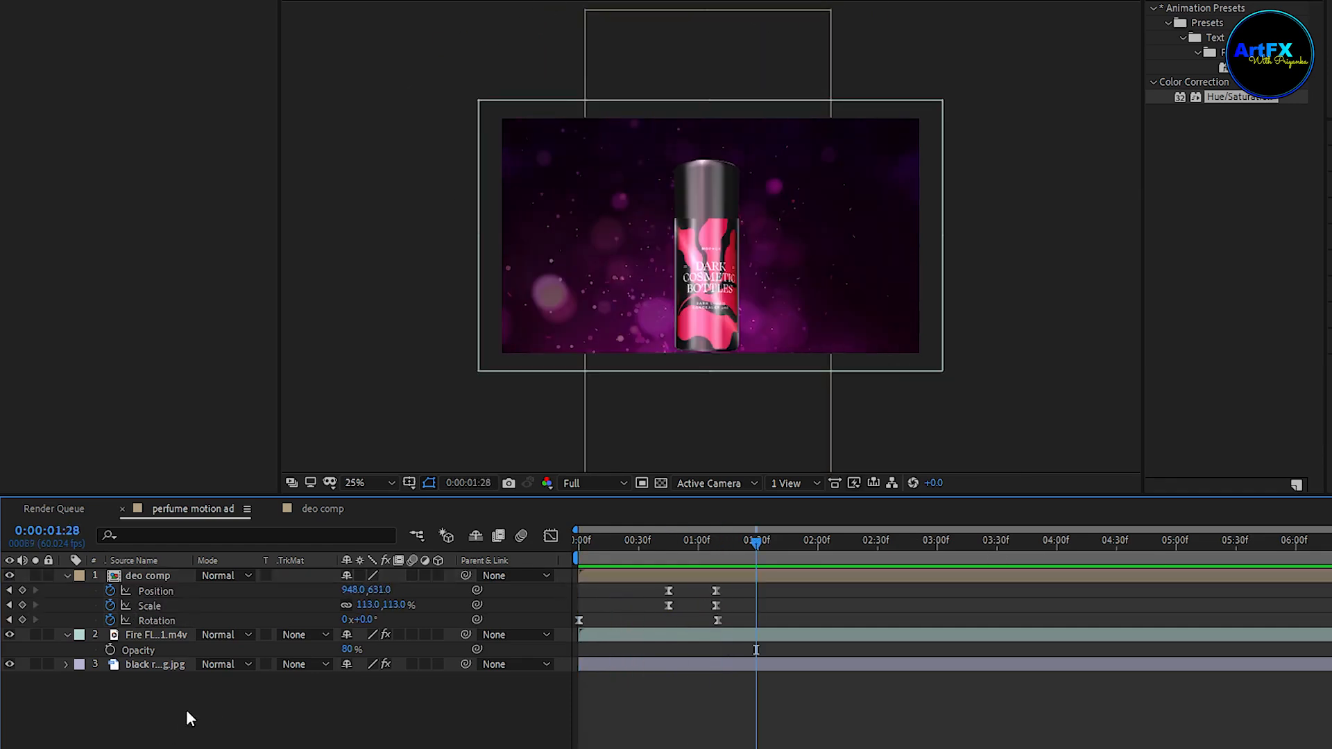
Pre-compose deo comp, Fire Flare-1.m4v and black red bg.jpg into a new composition named slide 1.
left_click_drag(186, 710, 156, 573)
right_click(155, 573)
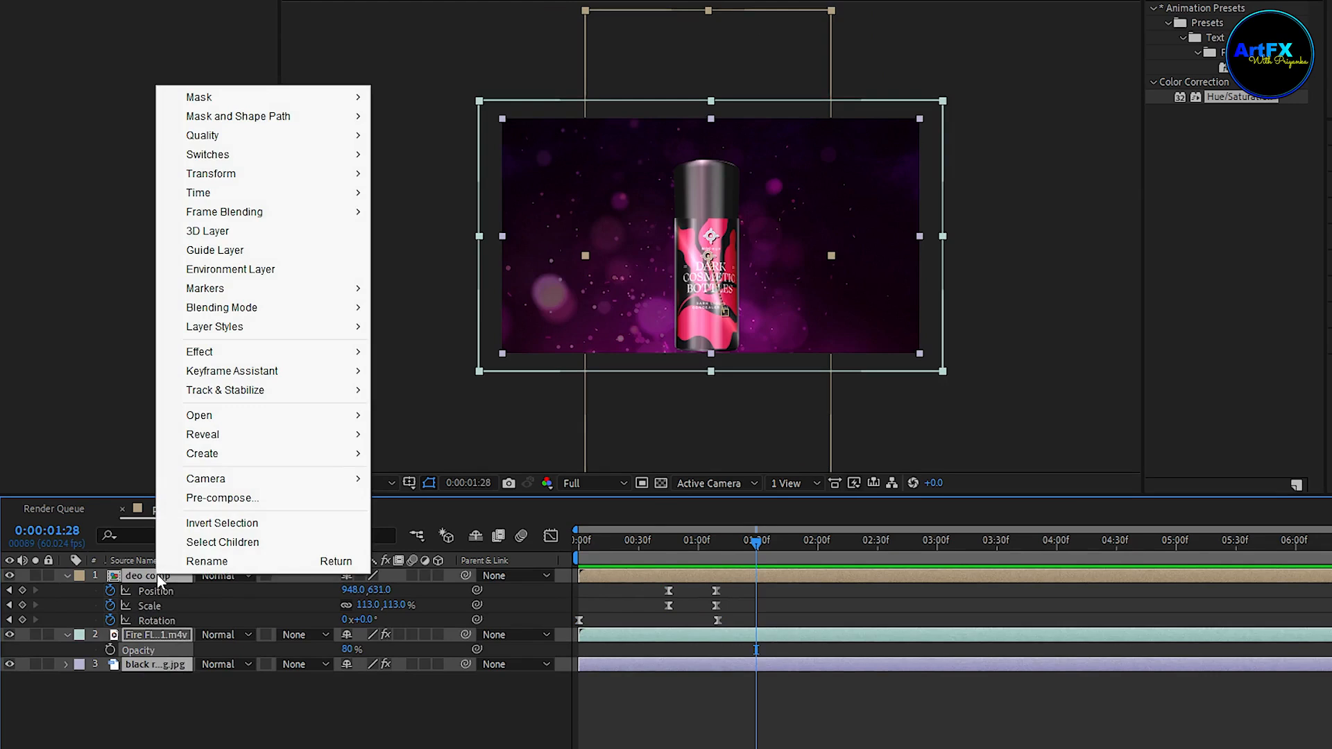
left_click(266, 500)
type("slide 1")
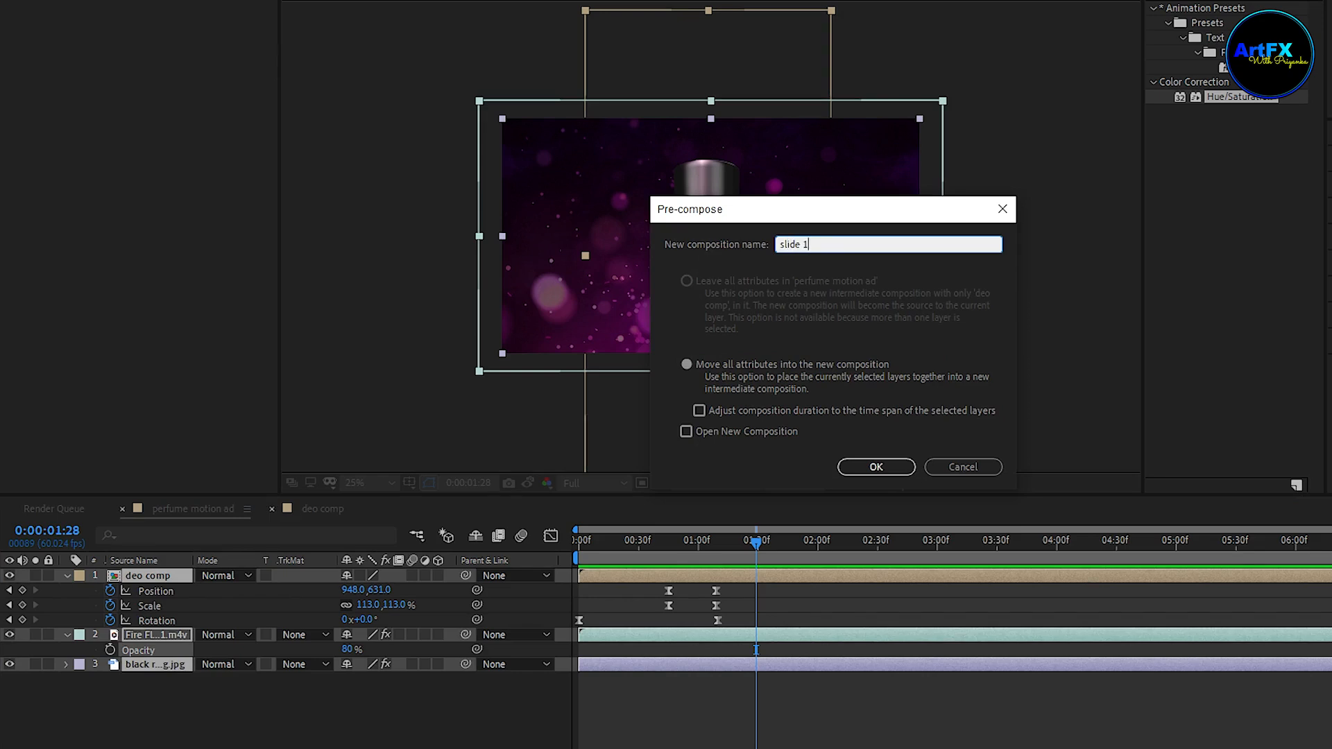
left_click(874, 467)
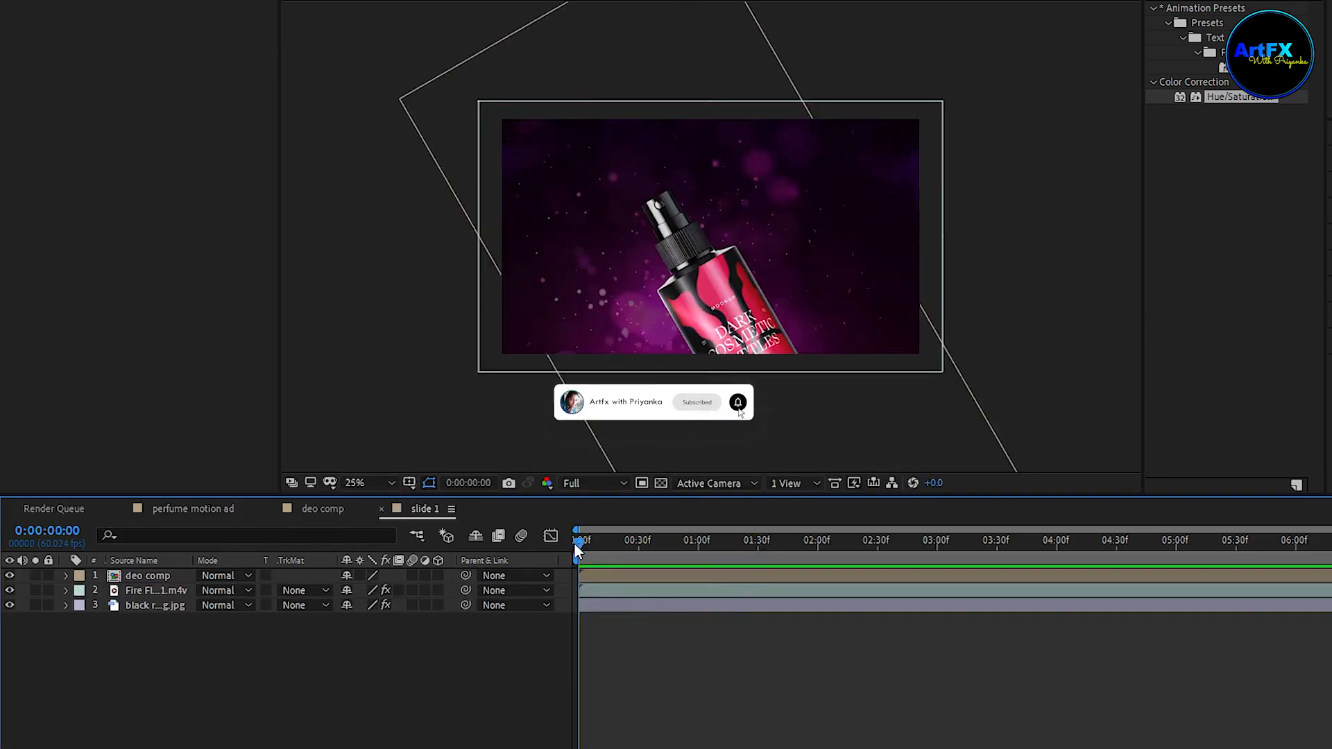
In slide 1, end the work area at about 0:00:01:34 and trim the composition to it.
left_click_drag(586, 552, 763, 545)
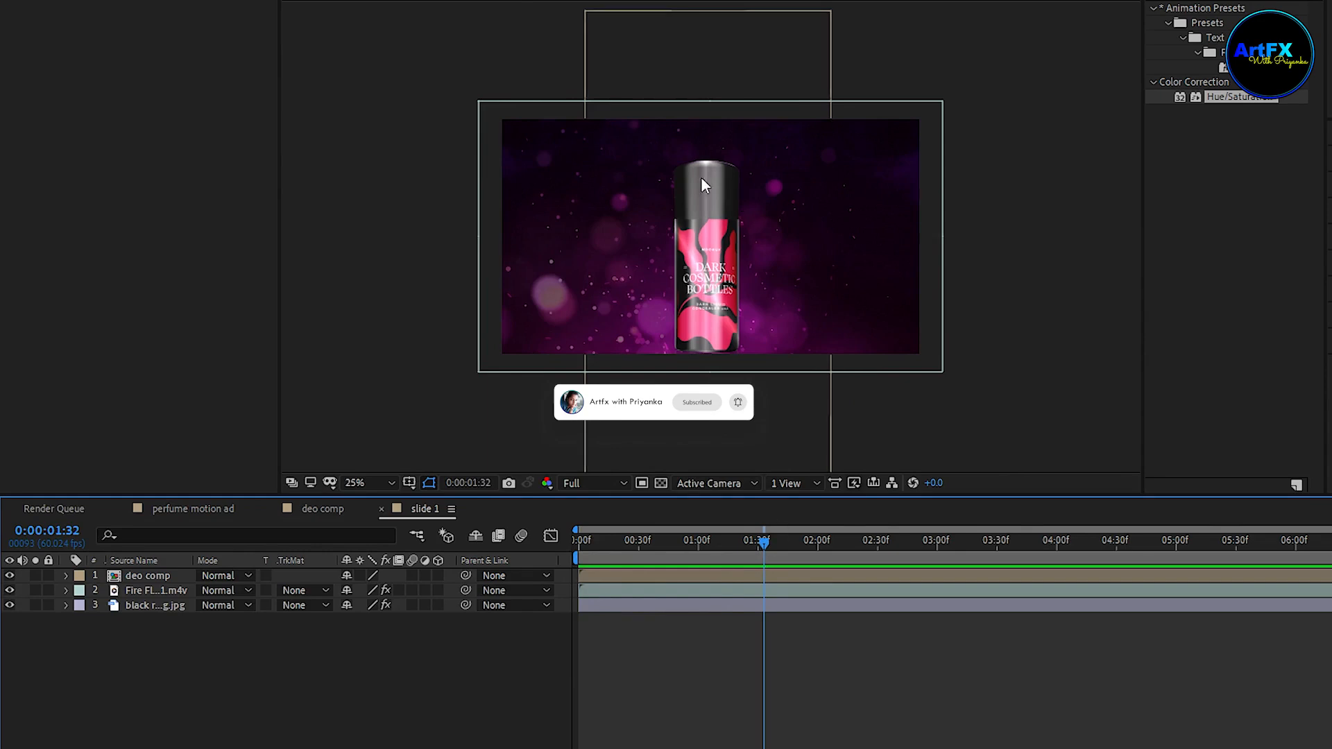
left_click(768, 542)
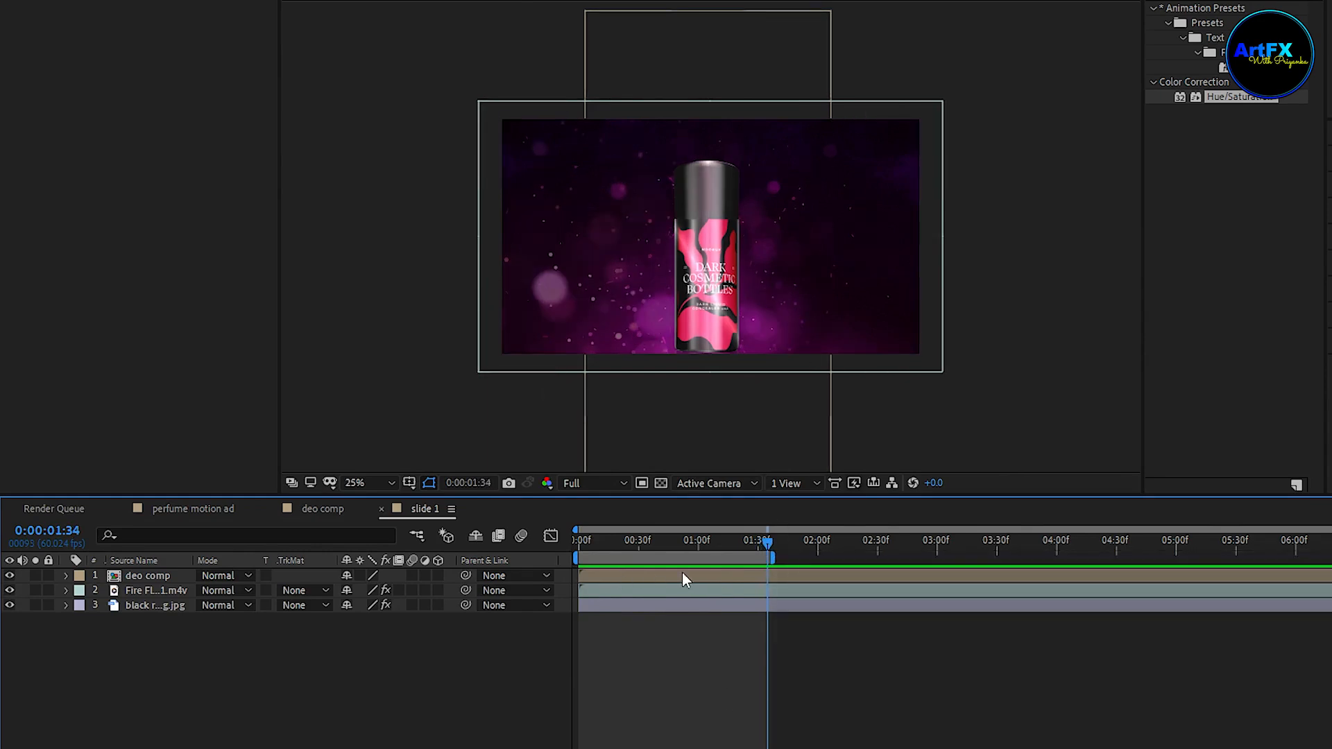
right_click(665, 559)
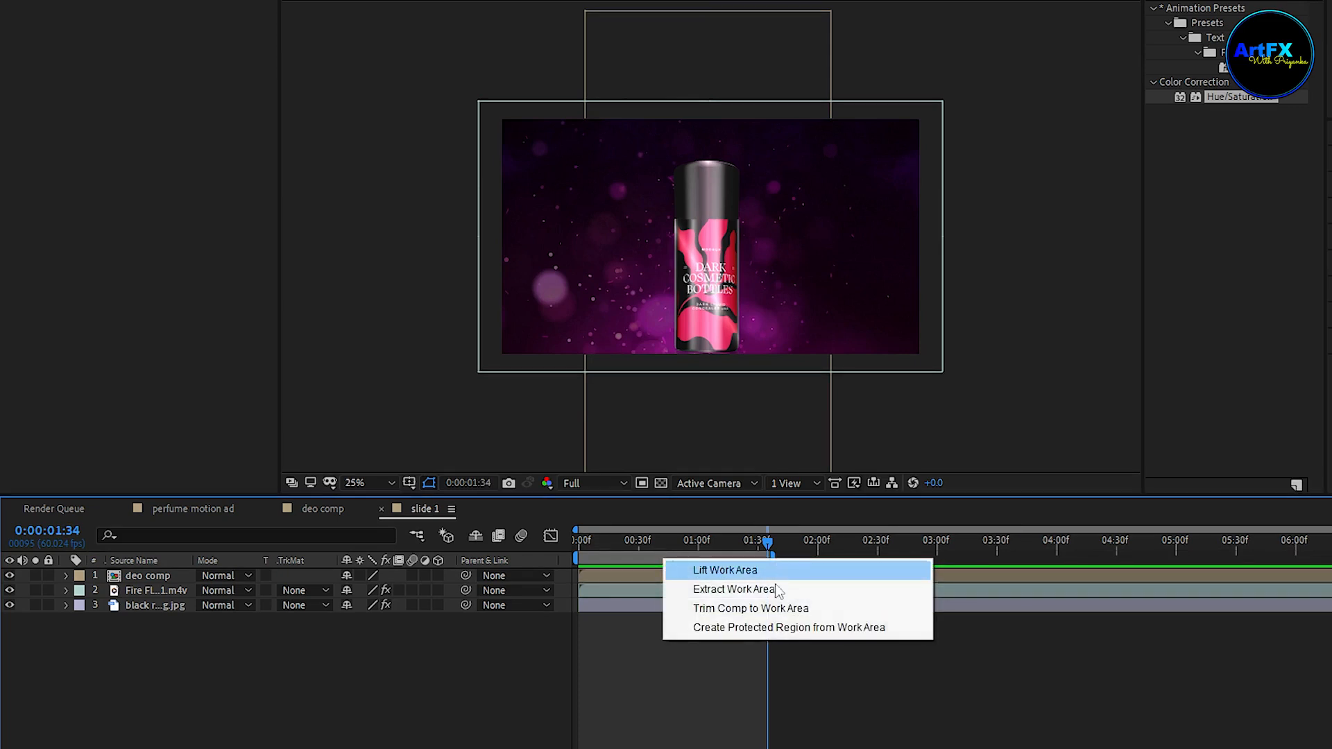
left_click(699, 614)
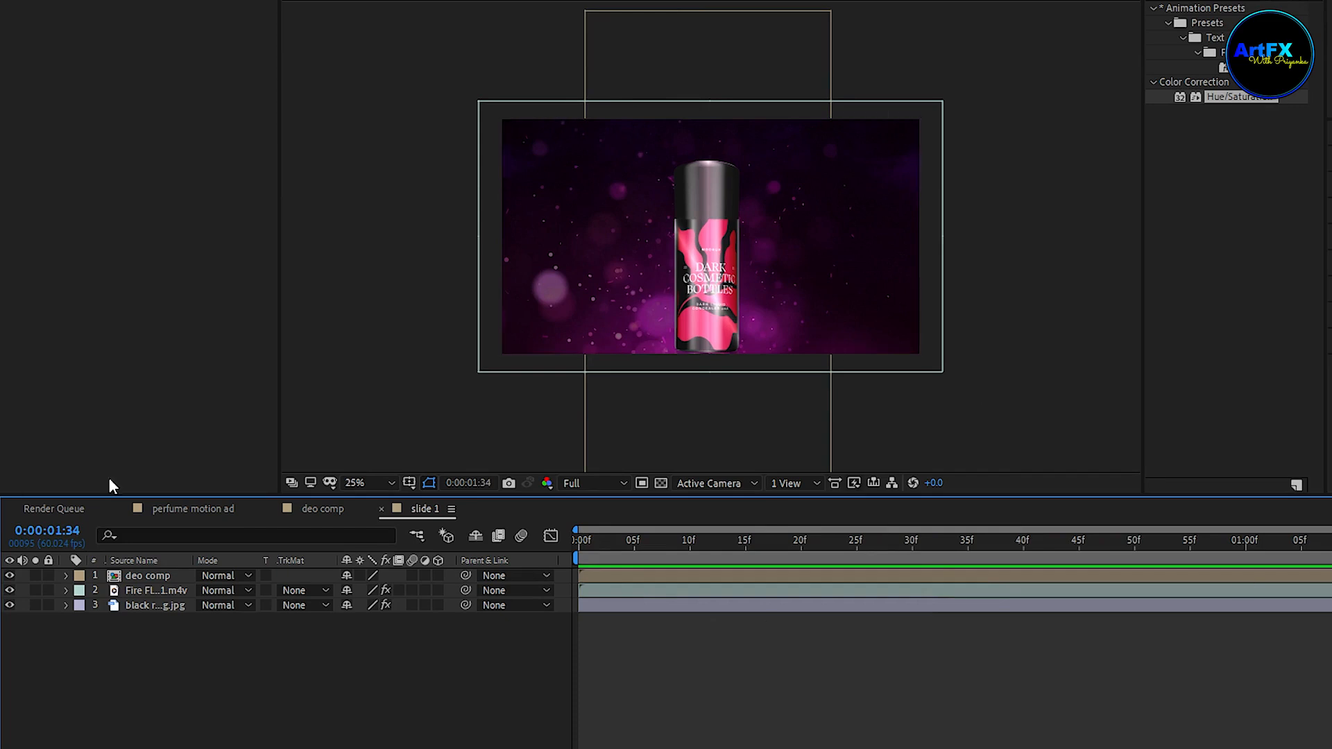
Back in perfume motion ad, return to 0:00:00:00 and hide the slide 1 layer.
left_click(186, 511)
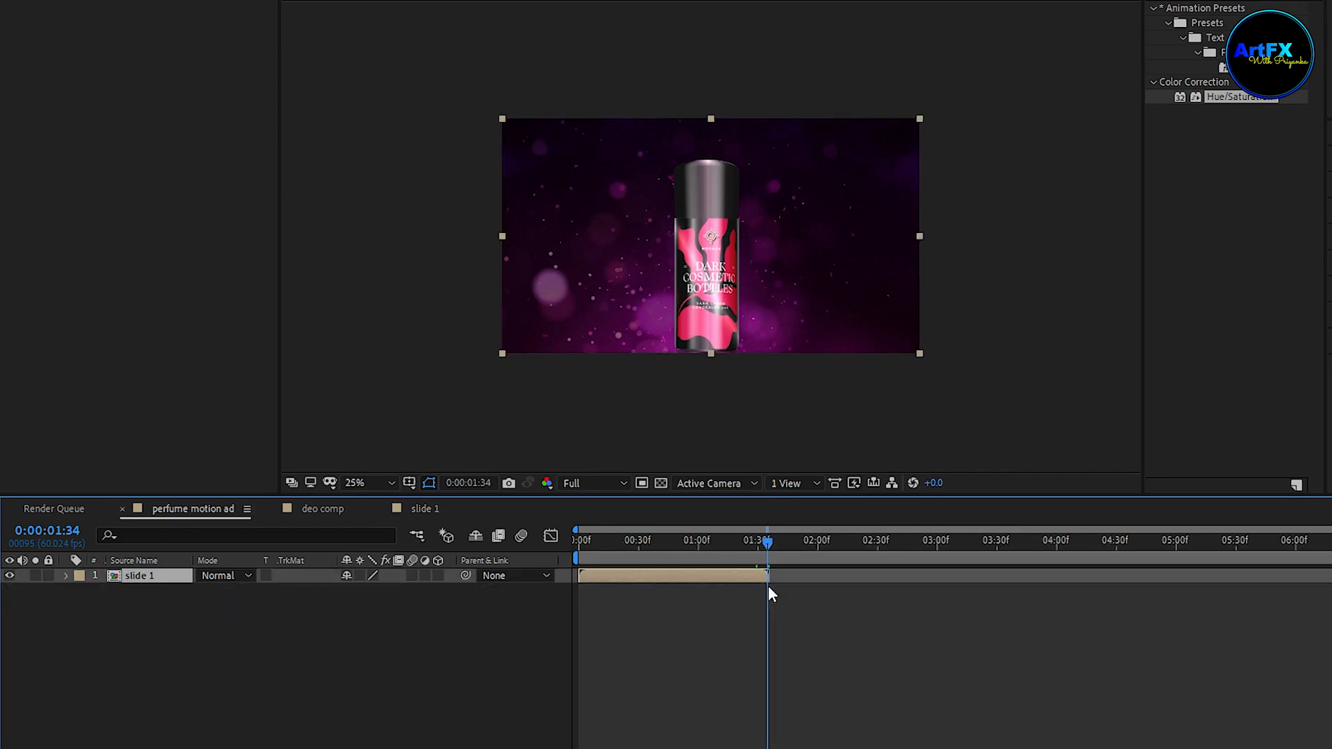
left_click(158, 620)
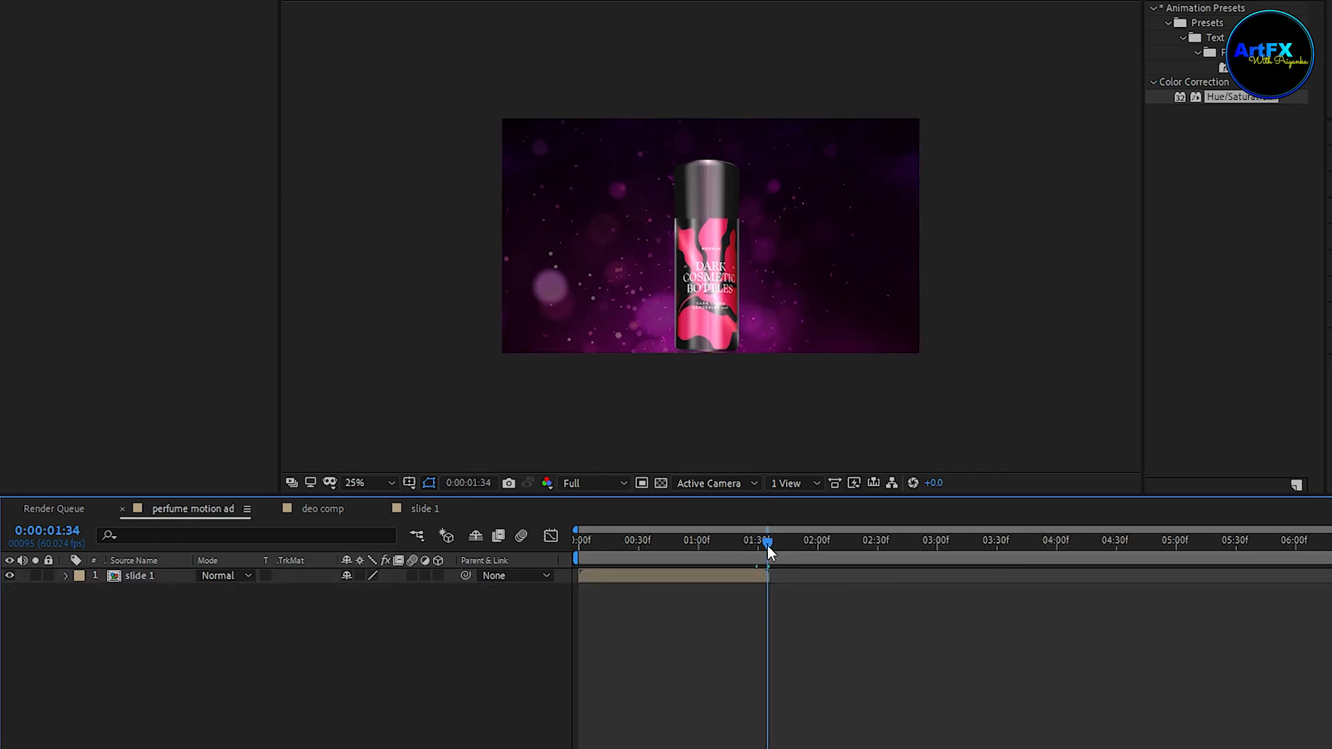
left_click_drag(766, 544, 486, 600)
left_click(10, 575)
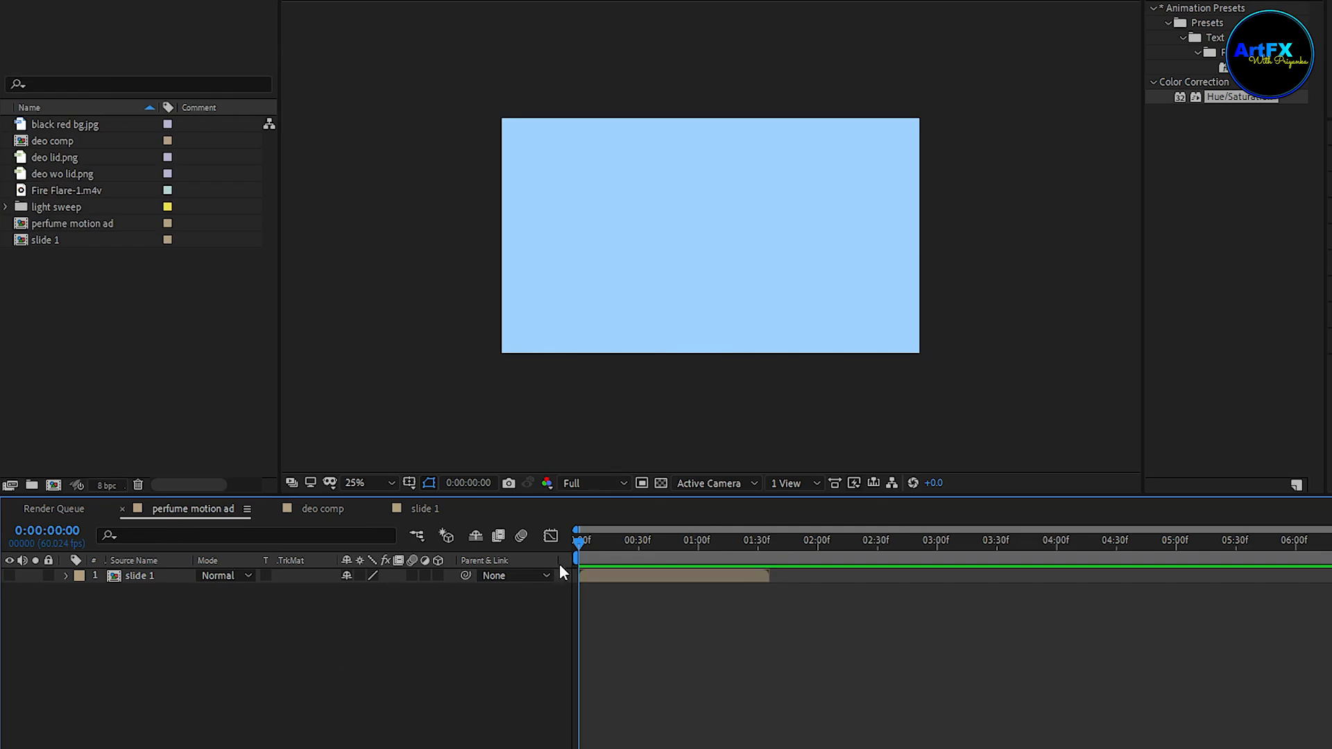
Copy the Fire Flare-1.m4v and black red bg.jpg layers from slide 1 into perfume motion ad.
left_click(426, 511)
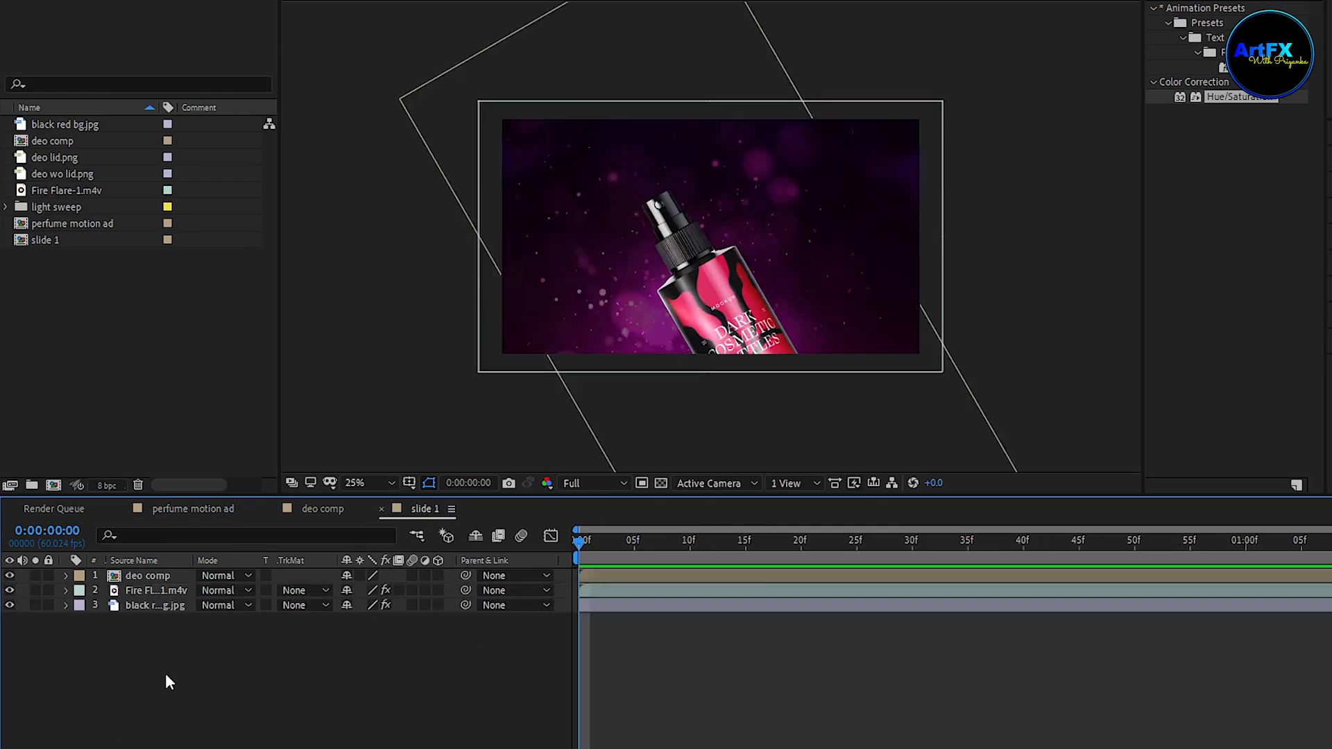
left_click_drag(166, 643, 147, 594)
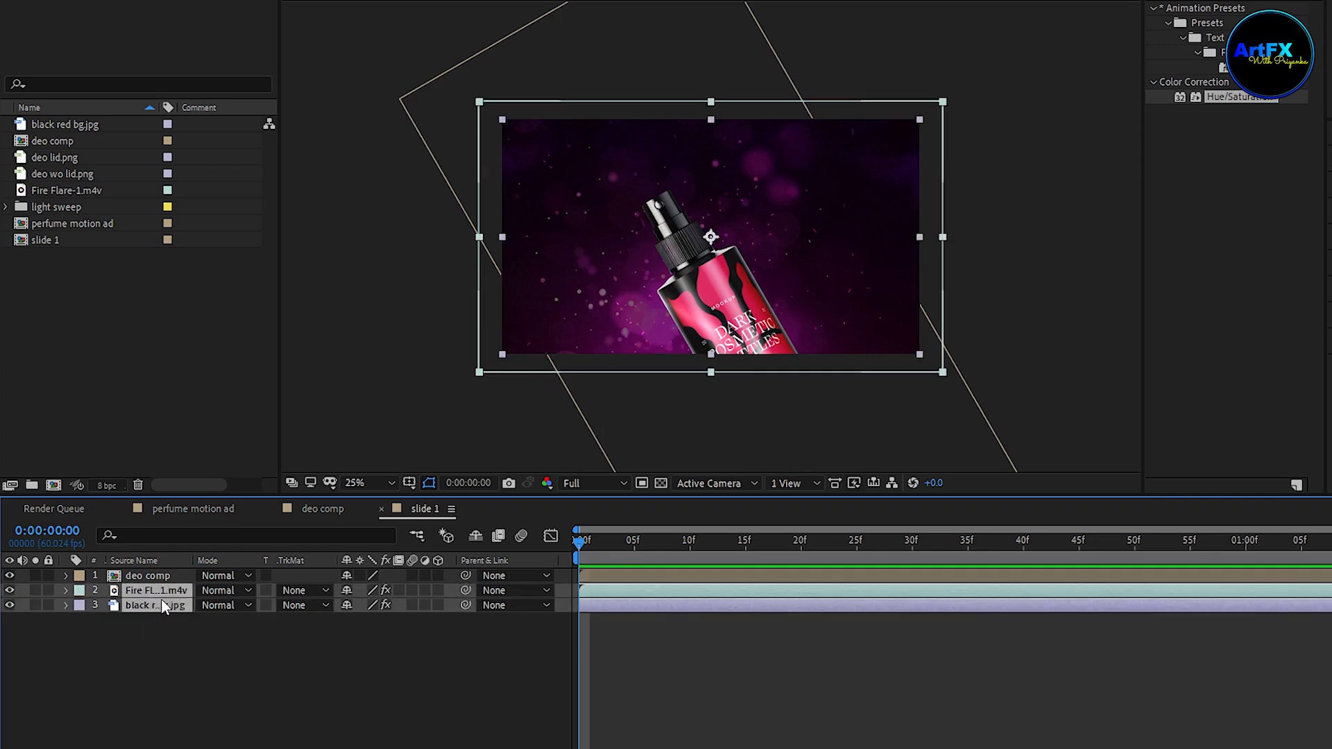
key("ctrl+c")
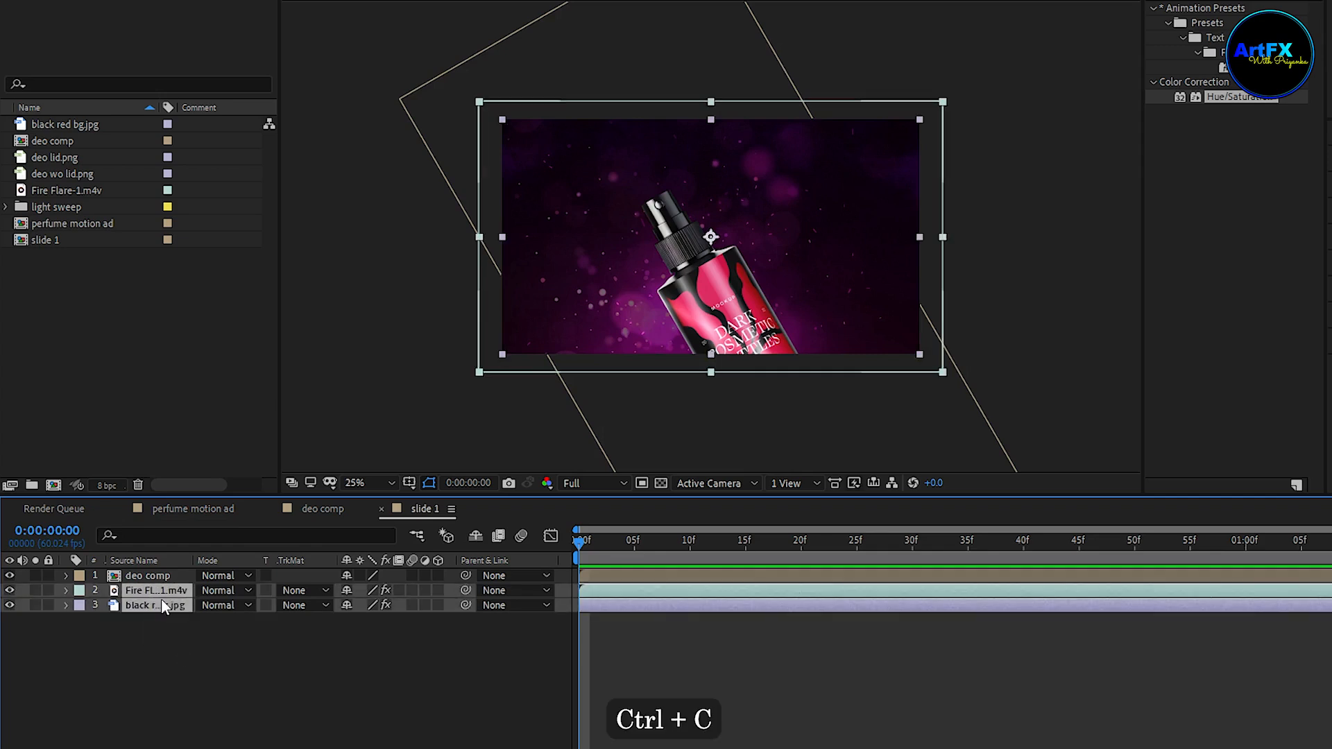
left_click(185, 509)
key("ctrl+v")
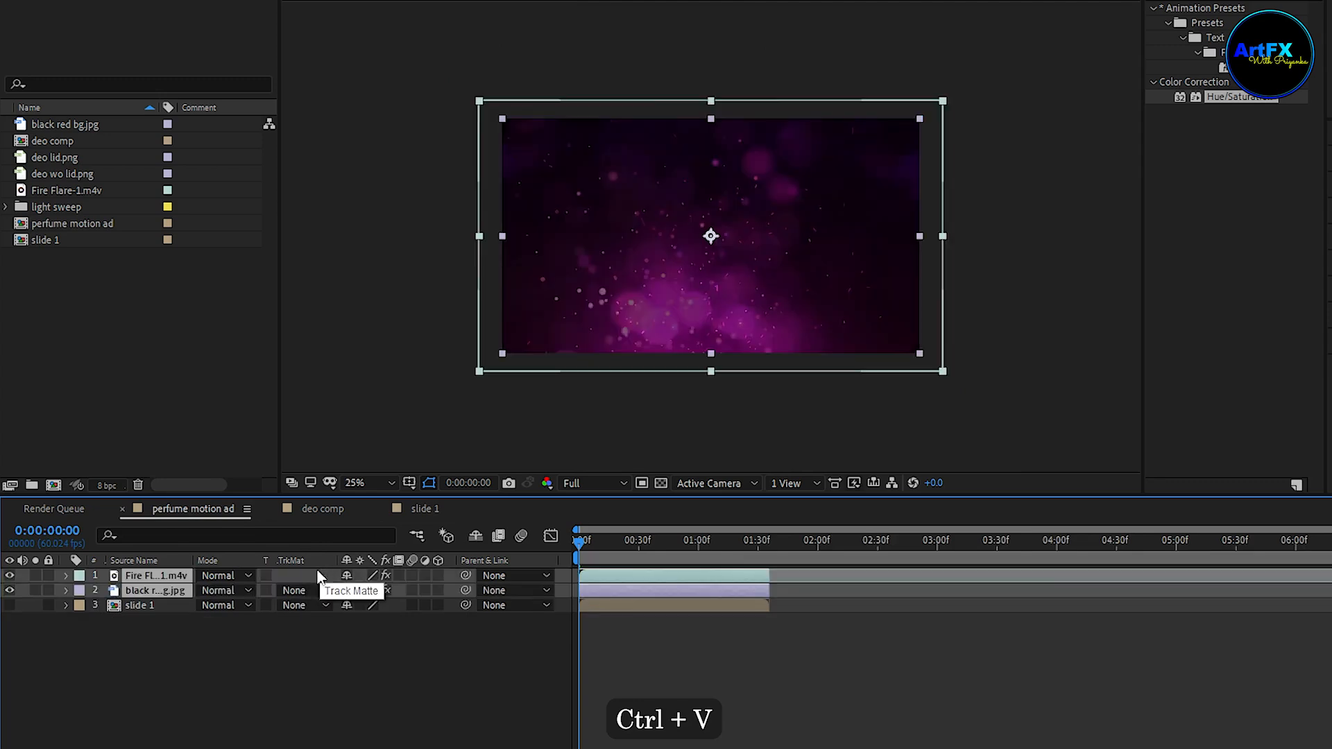
Pre-compose the two pasted background layers into a new composition named slide 2.
right_click(172, 583)
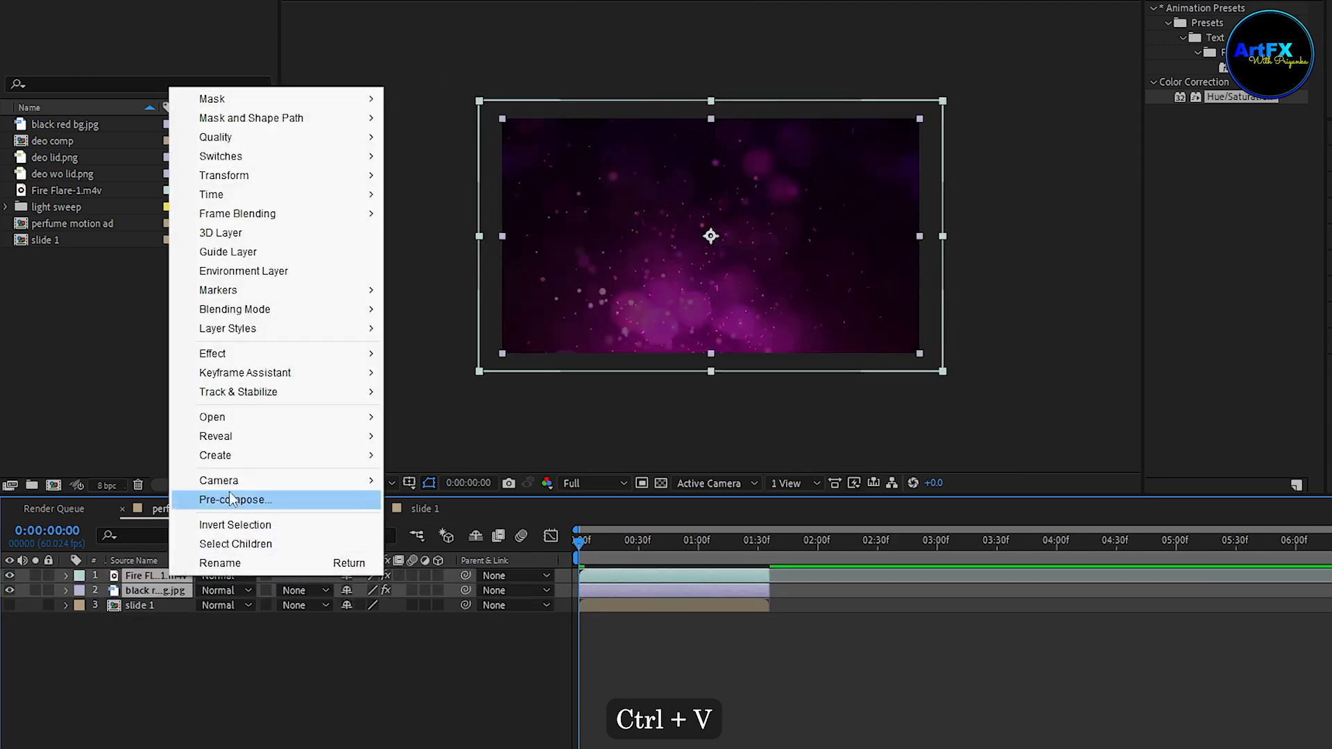
left_click(244, 500)
type("slide 2")
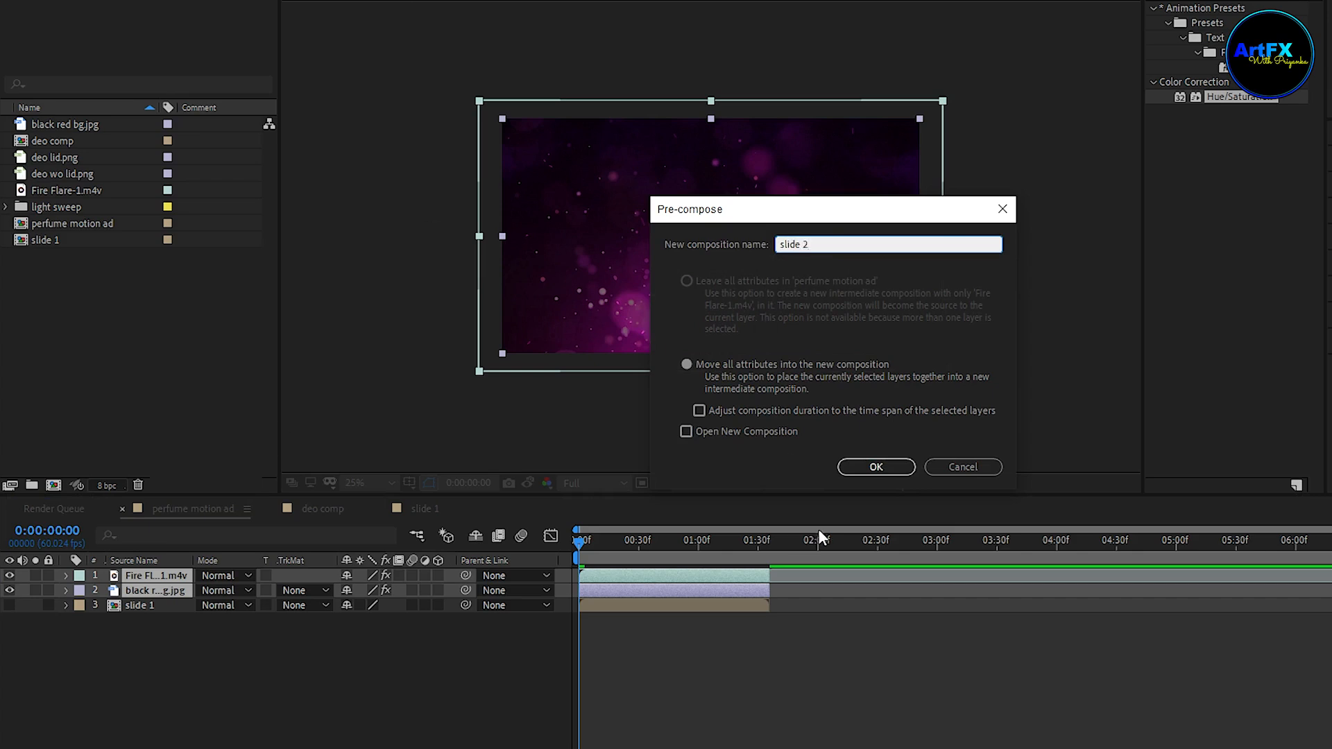
left_click(876, 467)
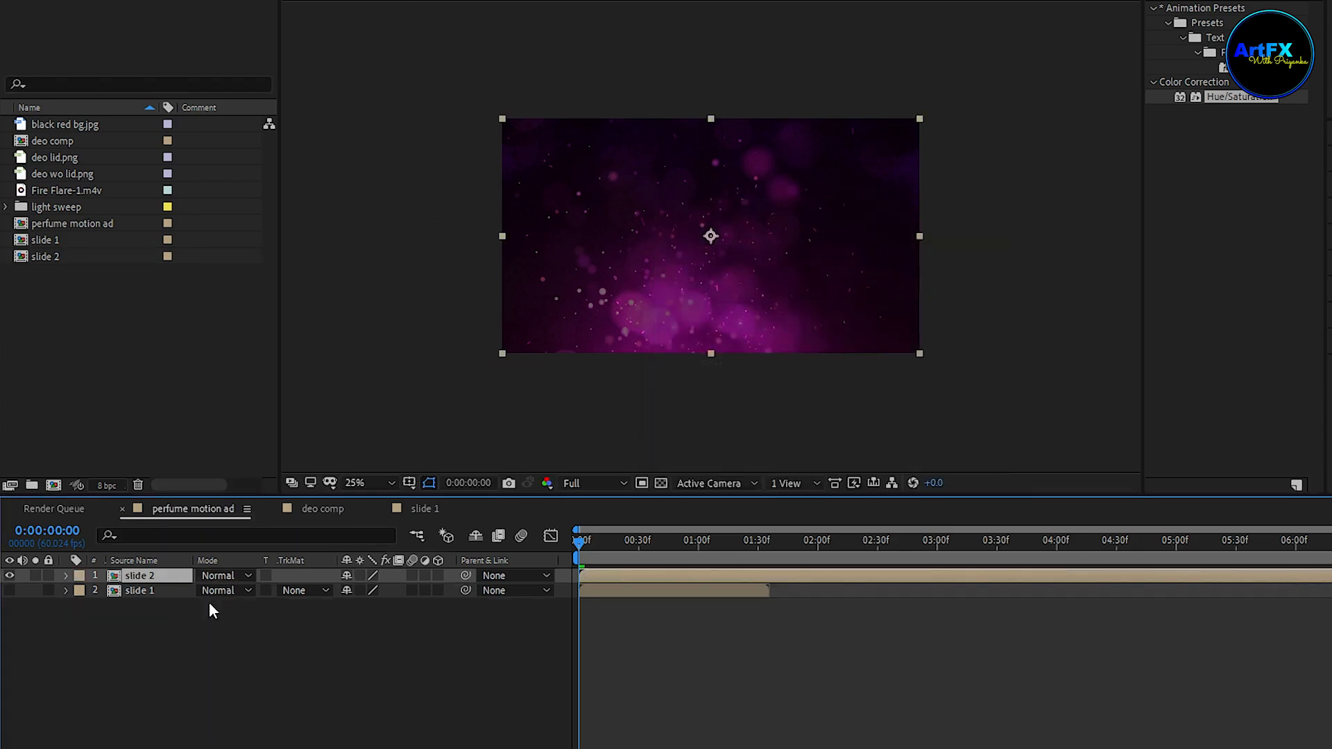
In the slide 2 composition, scale Fire Flare-1.m4v to 111% and raise it to Position 960, 98.
double_click(142, 576)
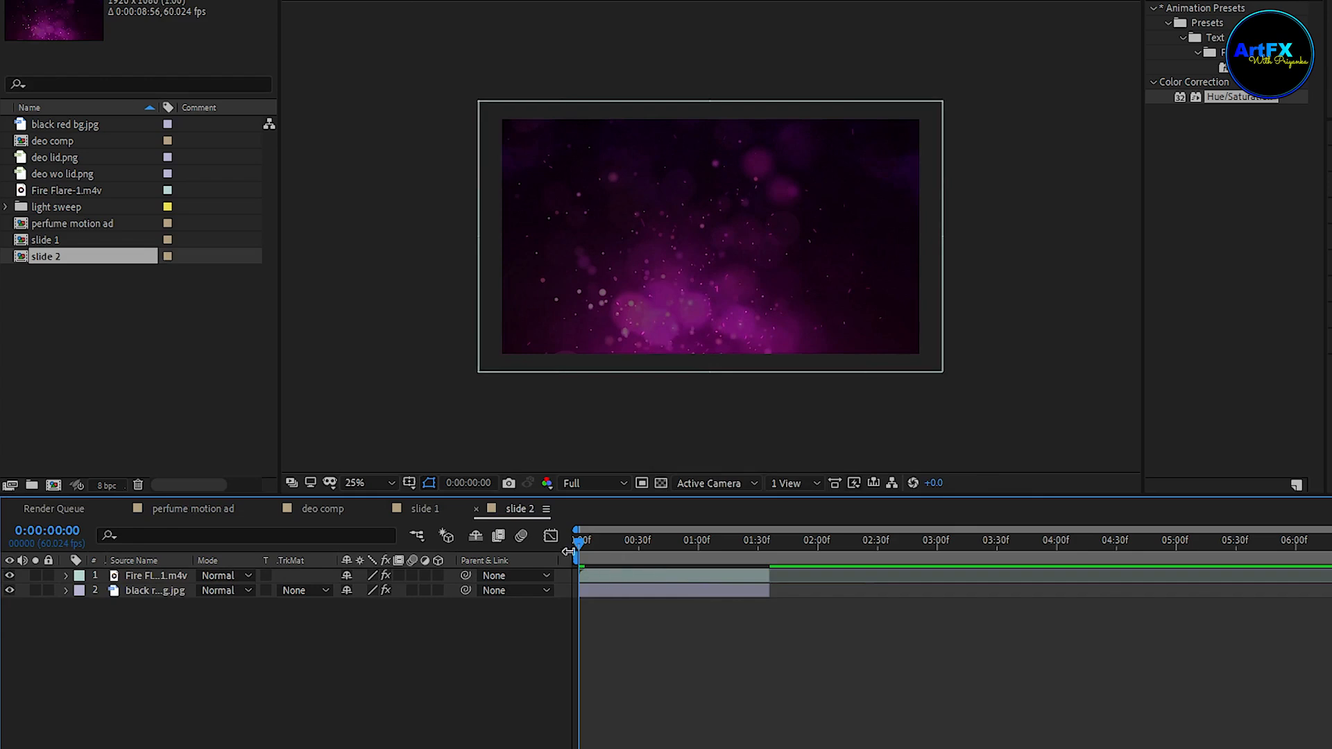
key("s")
left_click_drag(362, 590, 318, 586)
left_click(182, 575)
key("p")
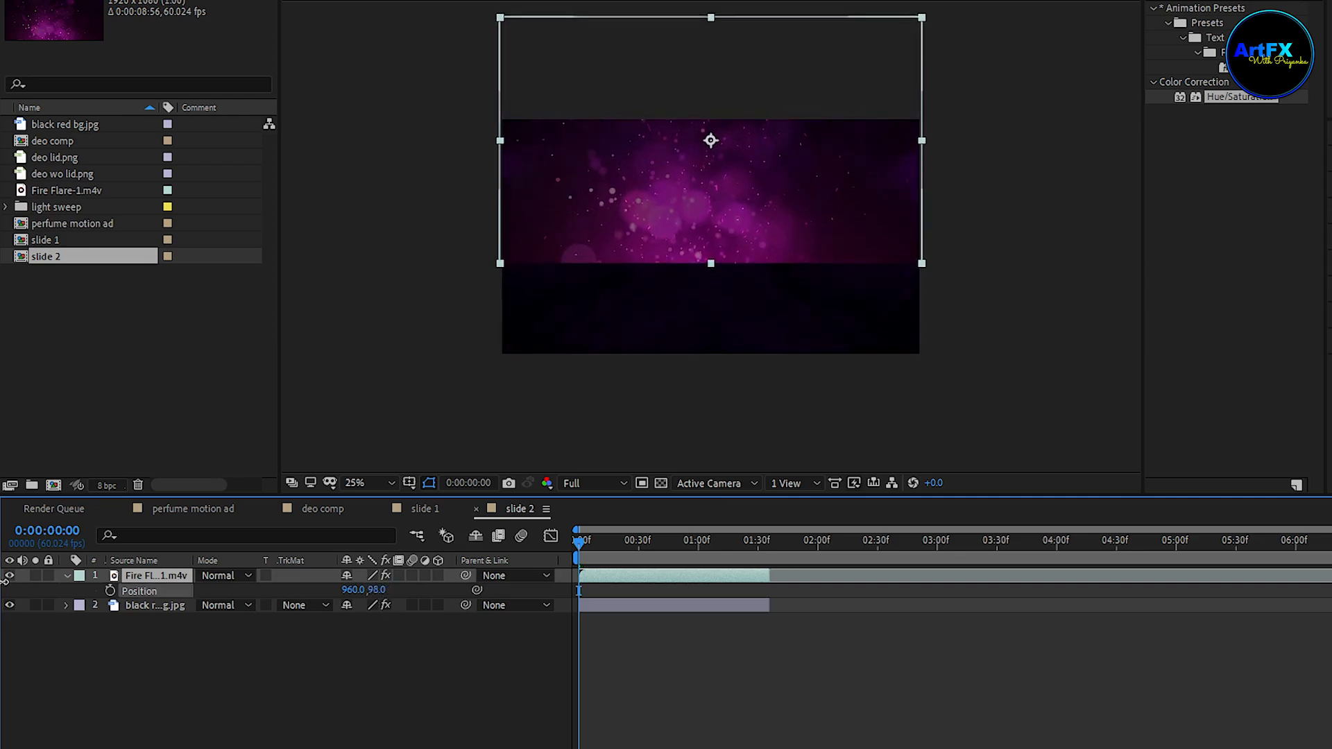
Set Fire Flare-1.m4v's Opacity to 19% and nudge the layer slightly upward in the frame.
key("t")
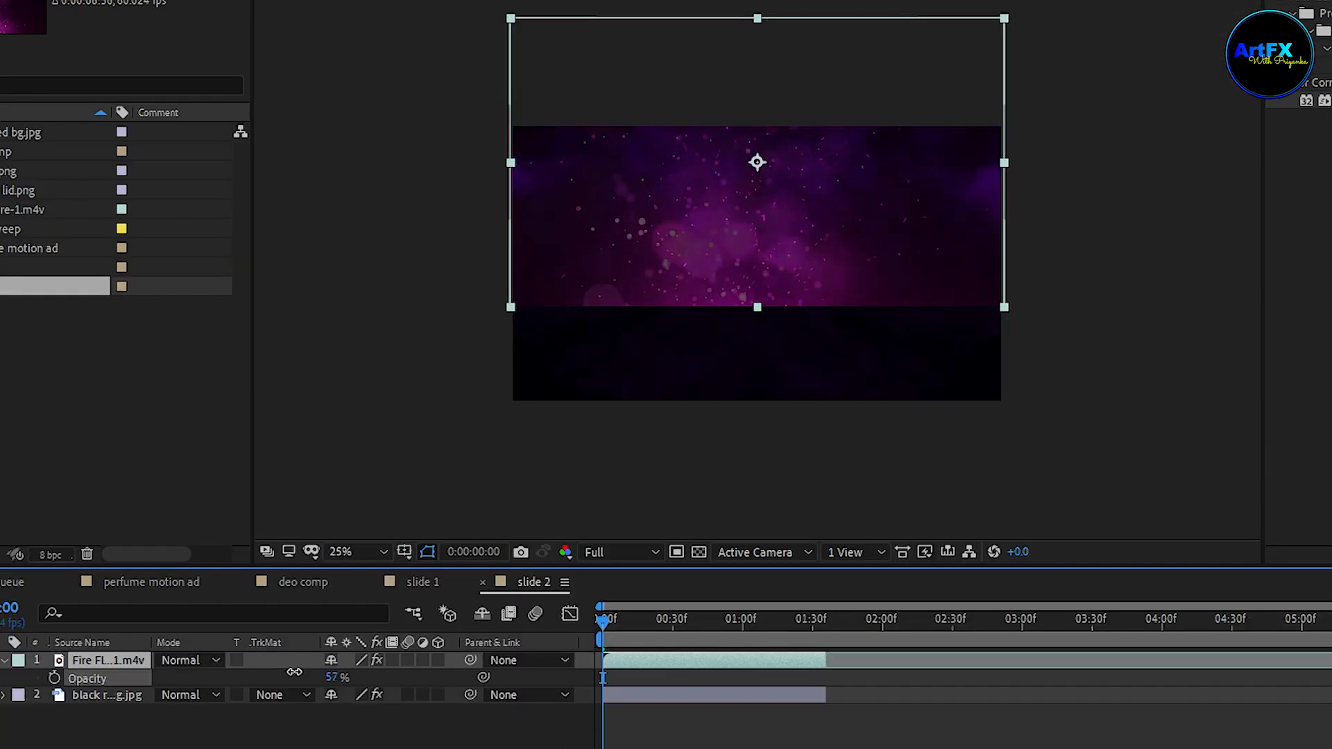
left_click_drag(294, 673, 233, 656)
mouse_move(775, 290)
left_mouse_down()
mouse_move(788, 197)
mouse_move(773, 280)
left_mouse_up()
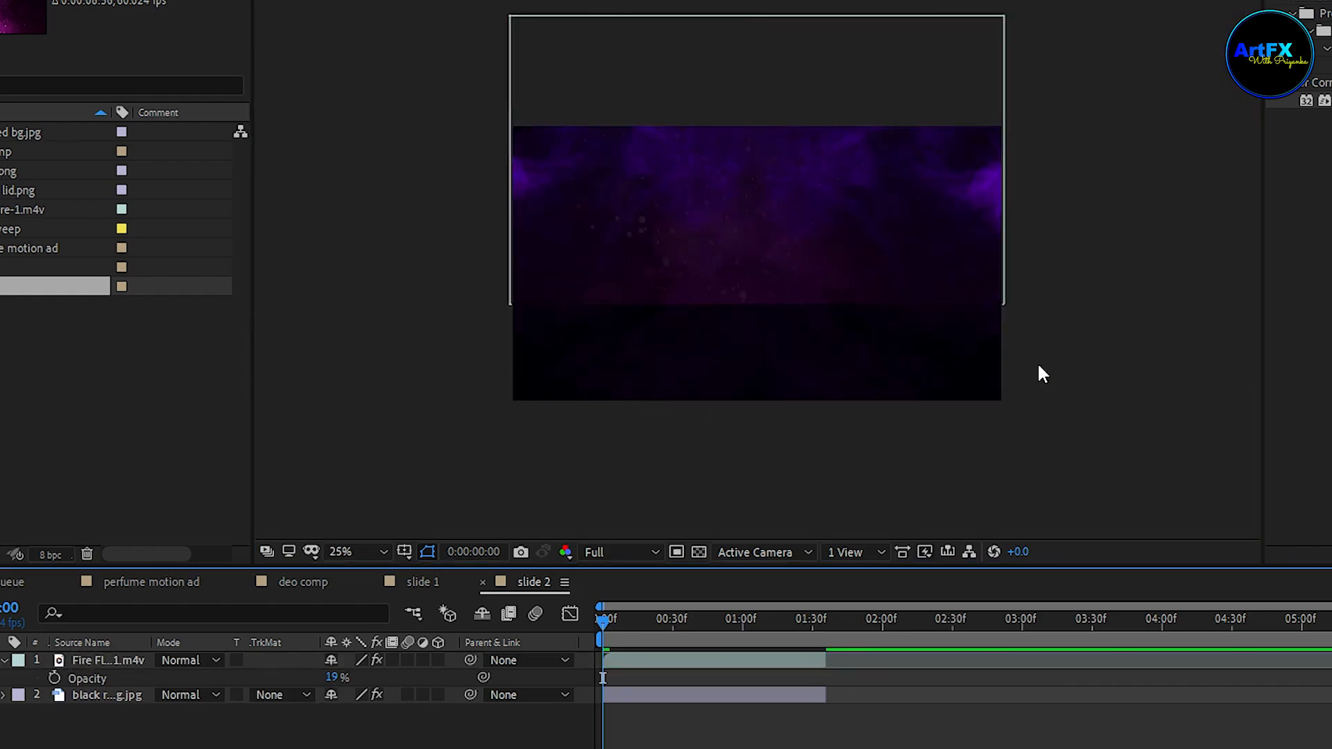
Duplicate the black red bg.jpg layer in slide 2 and rotate the copy 180°.
left_click(116, 696)
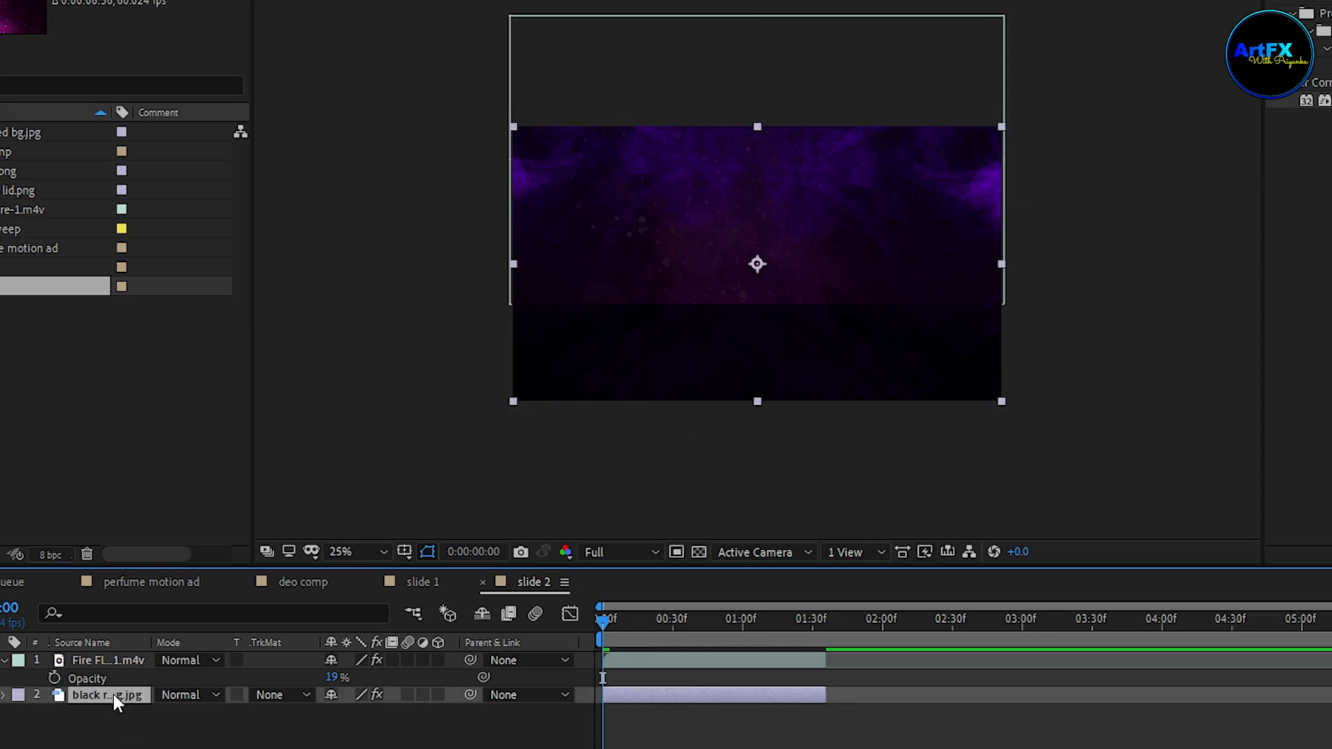
key("ctrl+d")
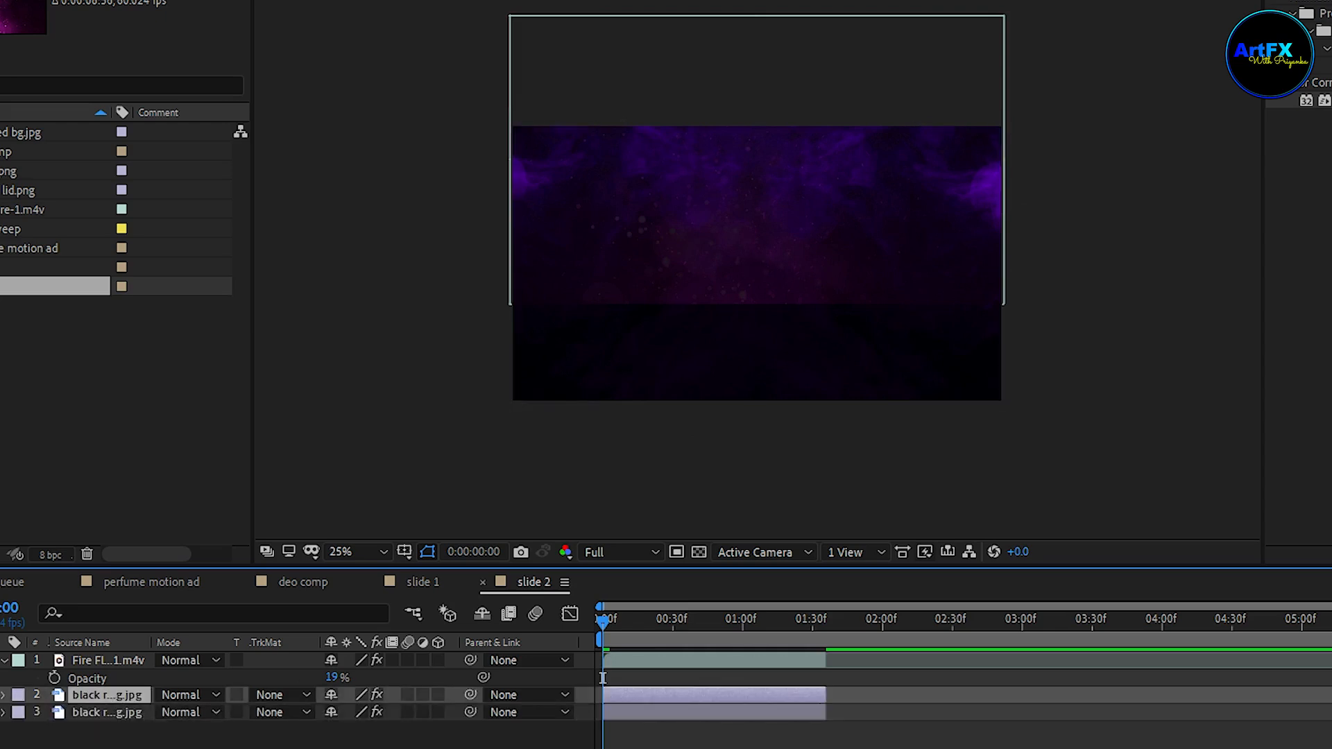
key("r")
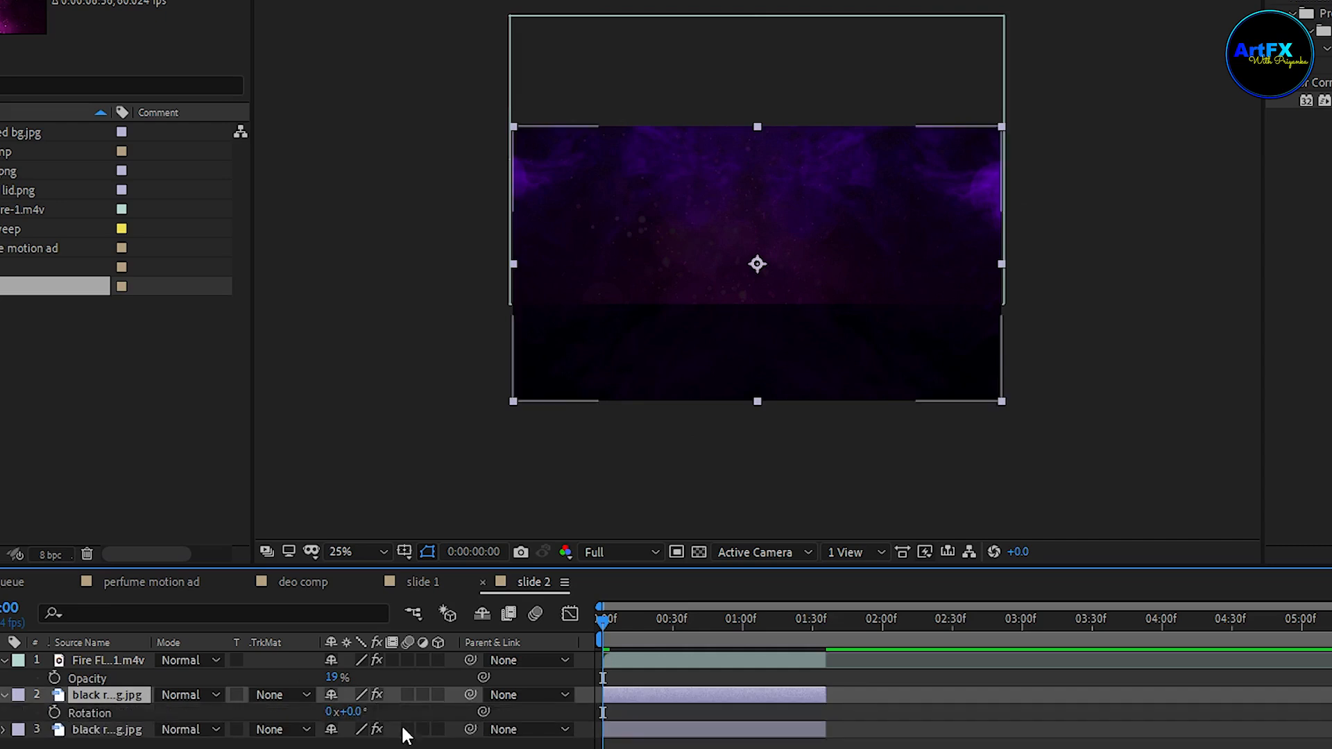
left_click(355, 712)
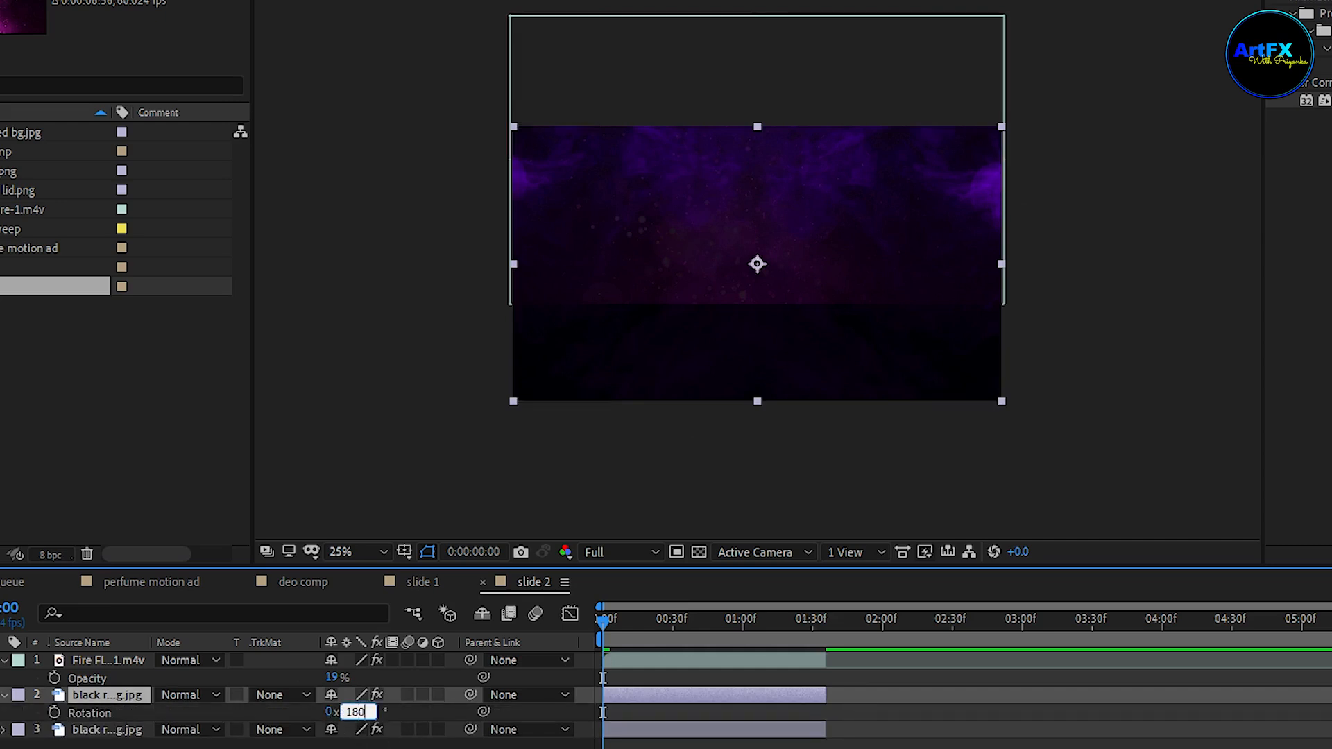
key("Return")
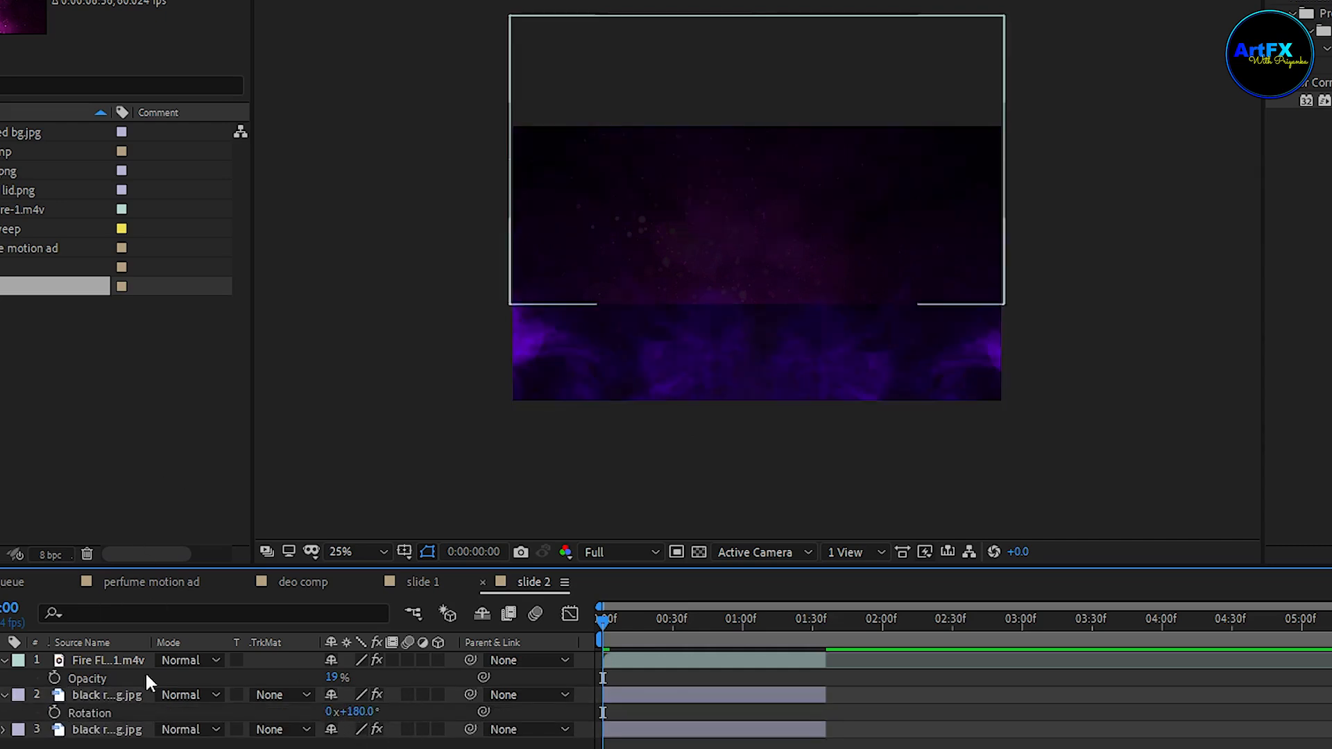
Lower the rotated black red bg.jpg copy's Opacity to 12% and Fire Flare-1.m4v's Opacity to 14%.
left_click(131, 694)
key("t")
left_click_drag(332, 713, 246, 690)
left_click_drag(331, 713, 315, 712)
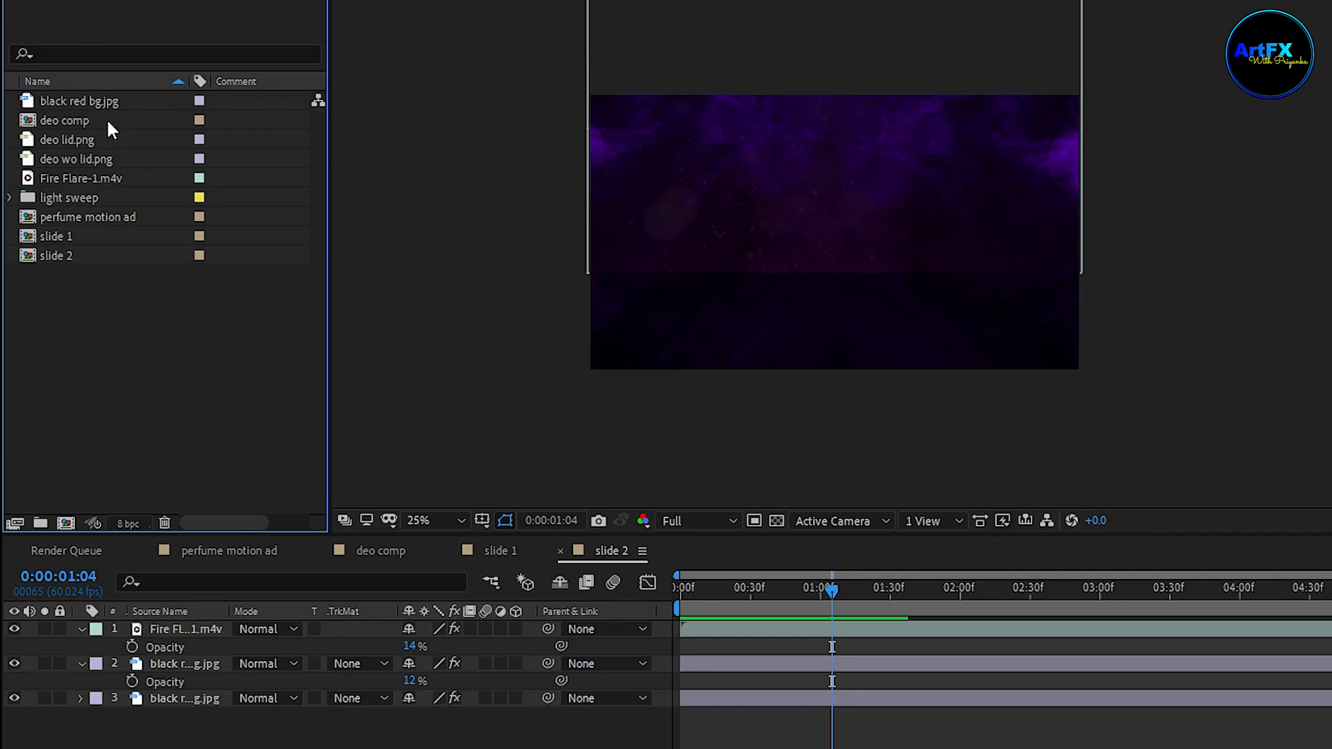
Add deo comp above the other layers in slide 2 and keyframe its Scale at 139% and Position at 960, 540 at 0:00:00:00.
left_click(106, 119)
left_click_drag(82, 122, 239, 634)
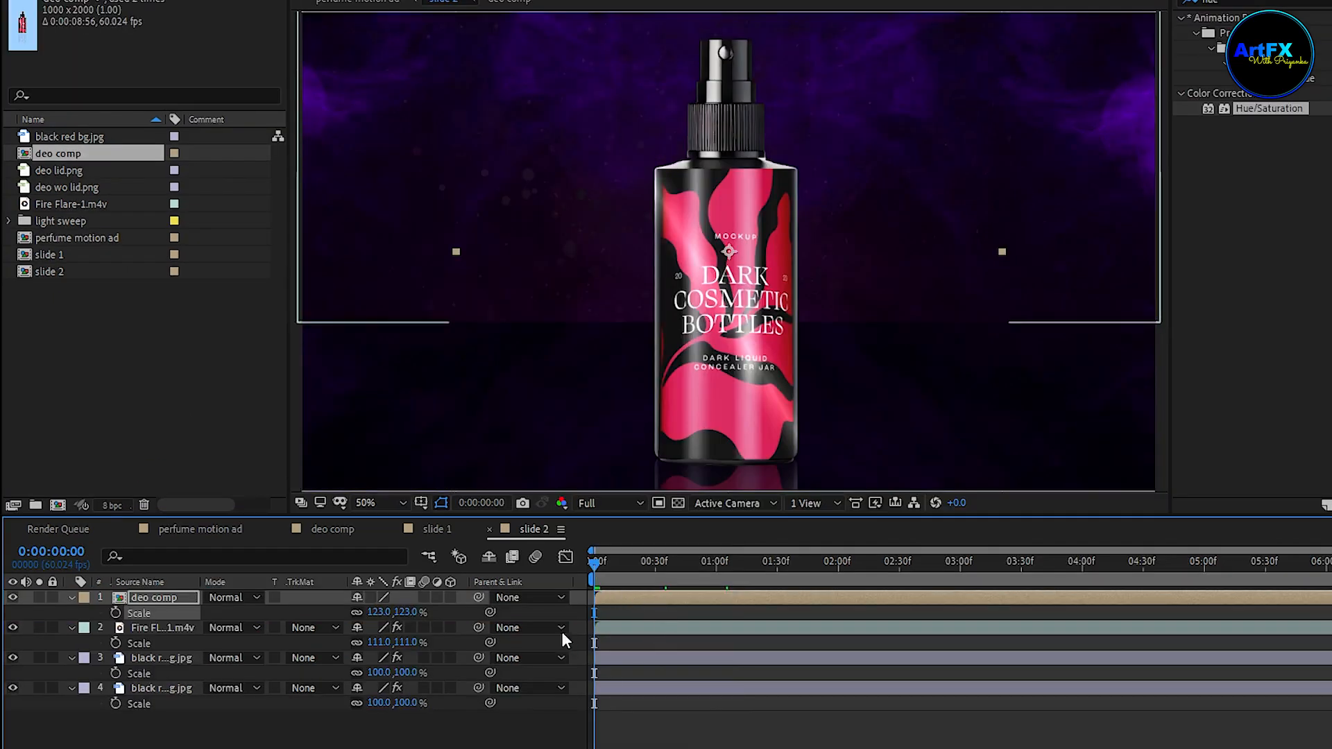
left_click(116, 616)
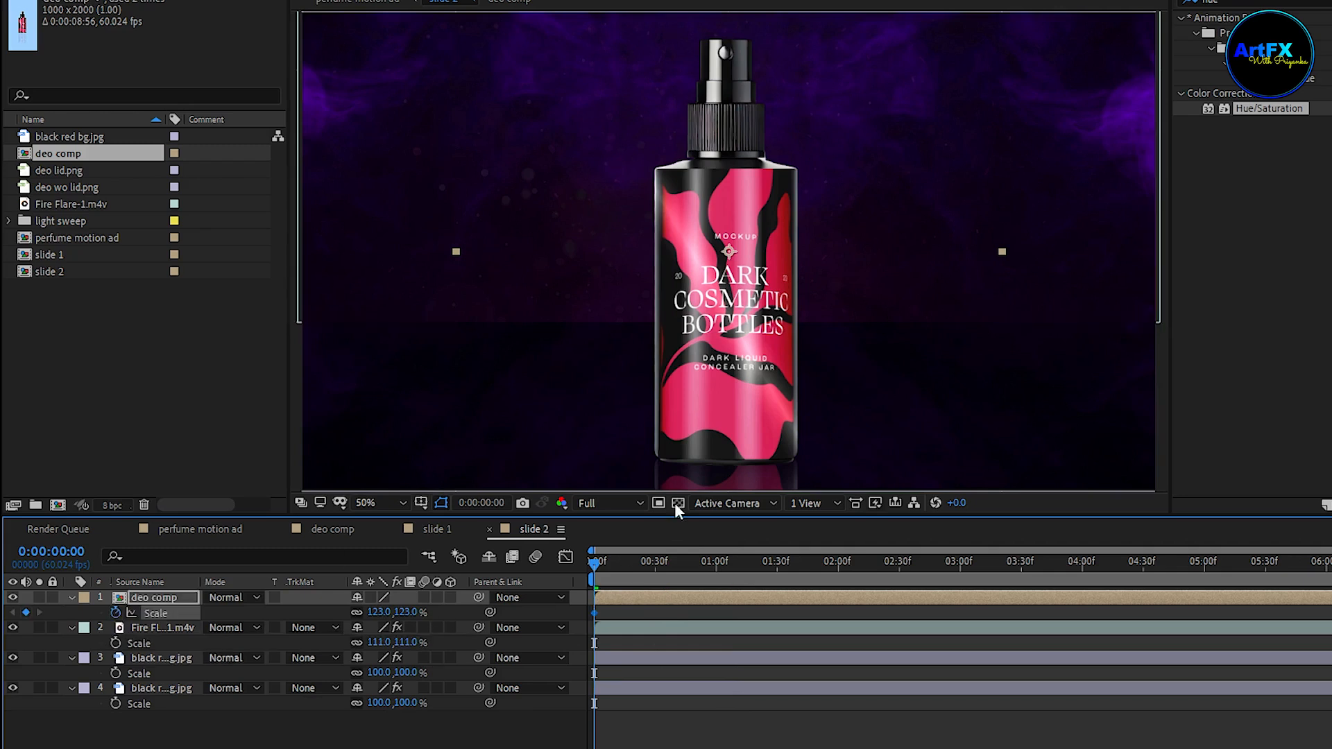
left_click_drag(380, 614, 398, 613)
key("shift+p")
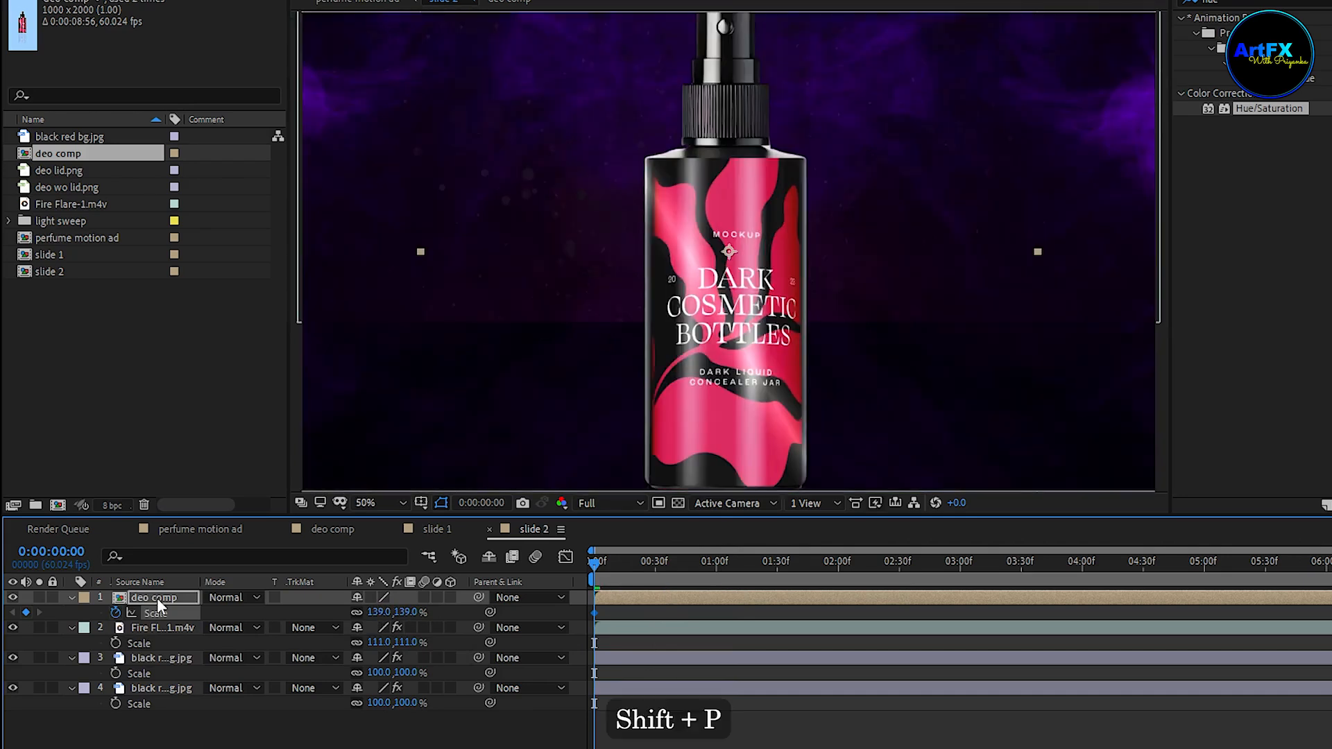
key("shift+p")
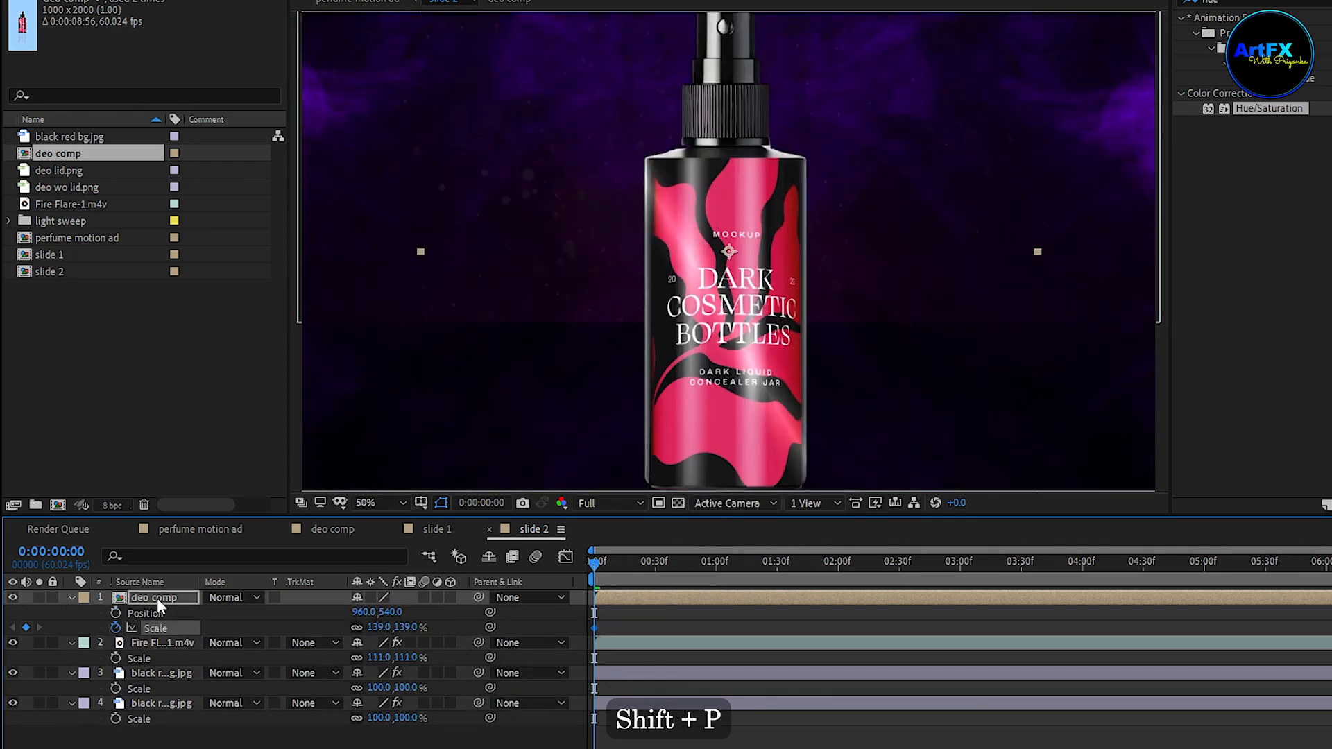
left_click(114, 612)
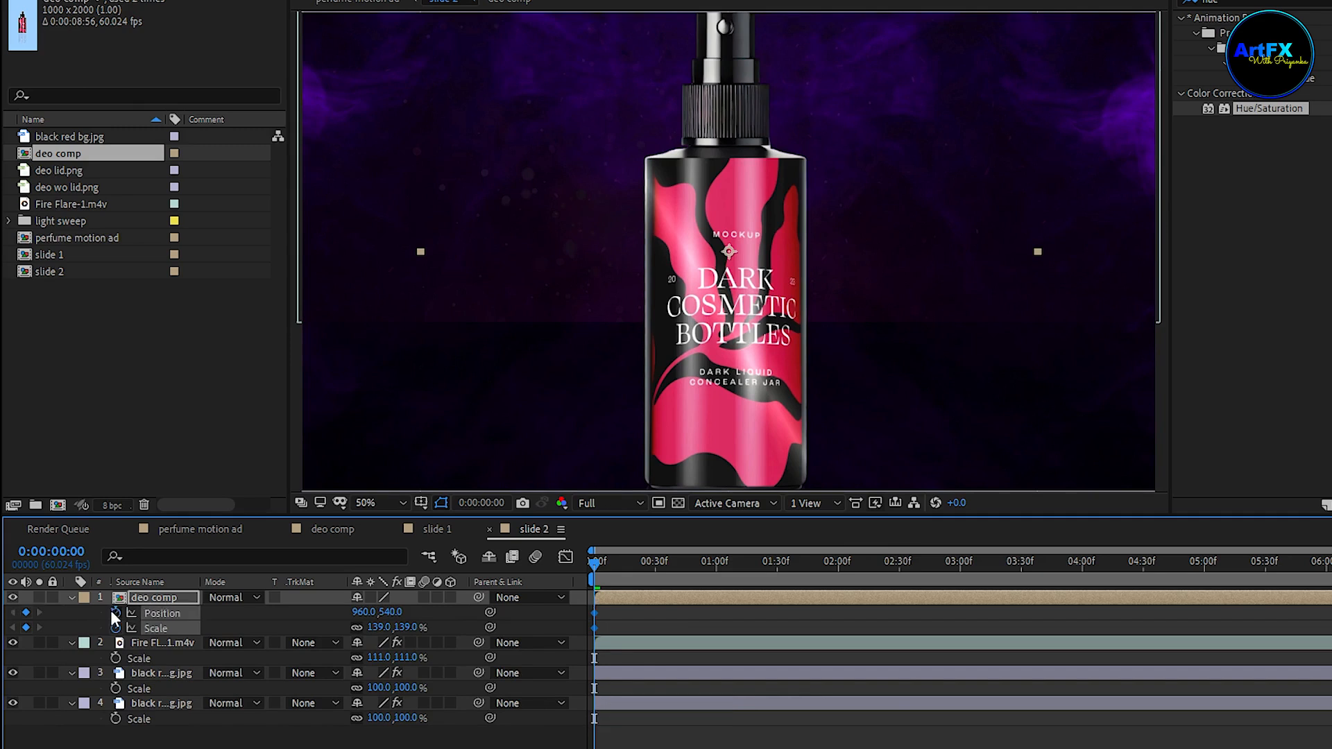
At 0:00:00:59, set the deo comp layer's Scale to 81% and its Position to 960, 521.
key("comma")
left_click_drag(598, 565, 719, 586)
left_click_drag(380, 628, 298, 611)
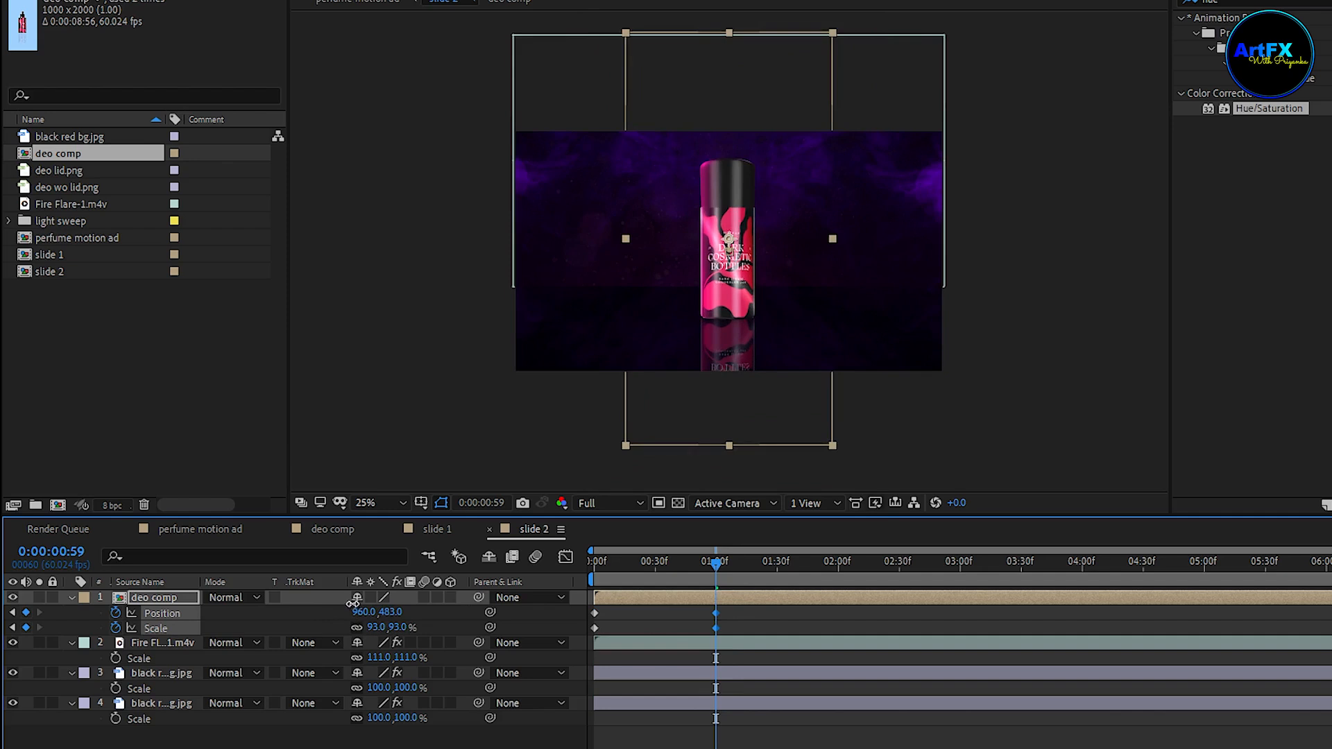
left_click_drag(351, 604, 357, 629)
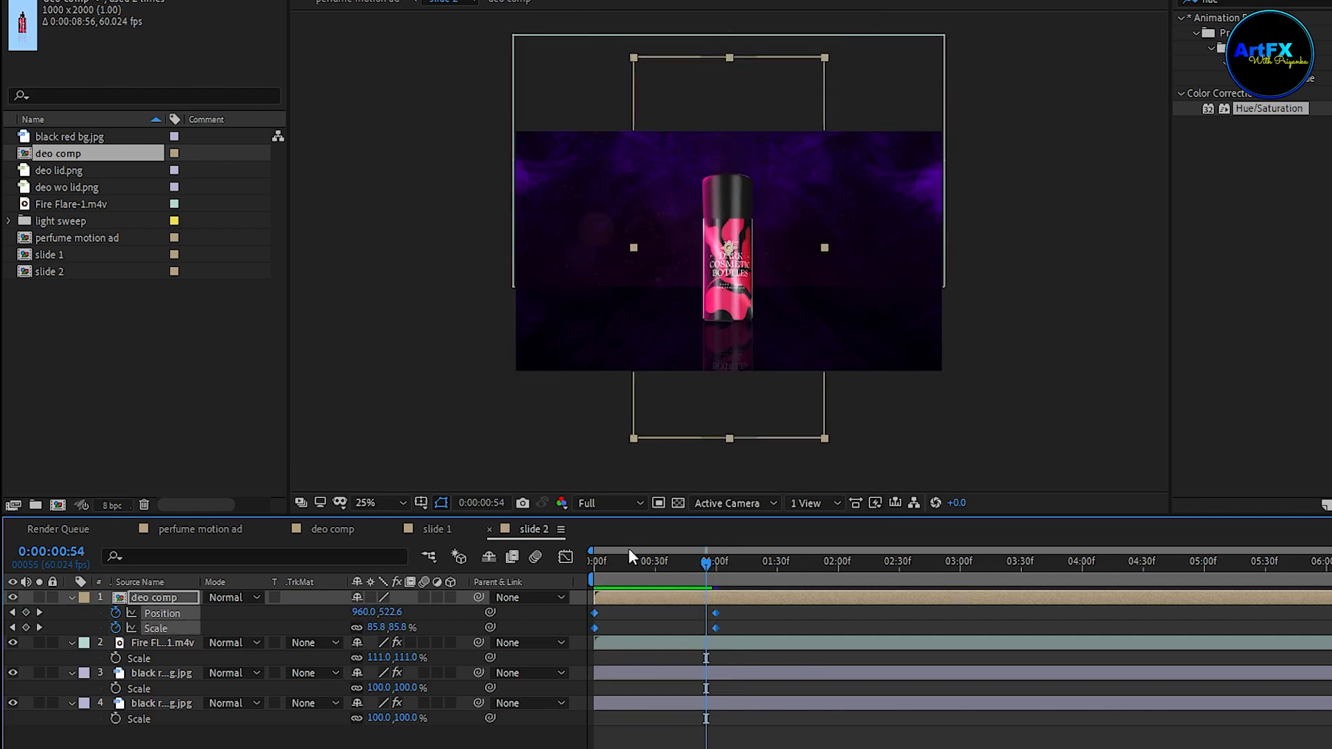
Apply Easy Ease to deo comp's Position and Scale keyframes, shape the speed curves to peak early, and preview the animation.
key("F9")
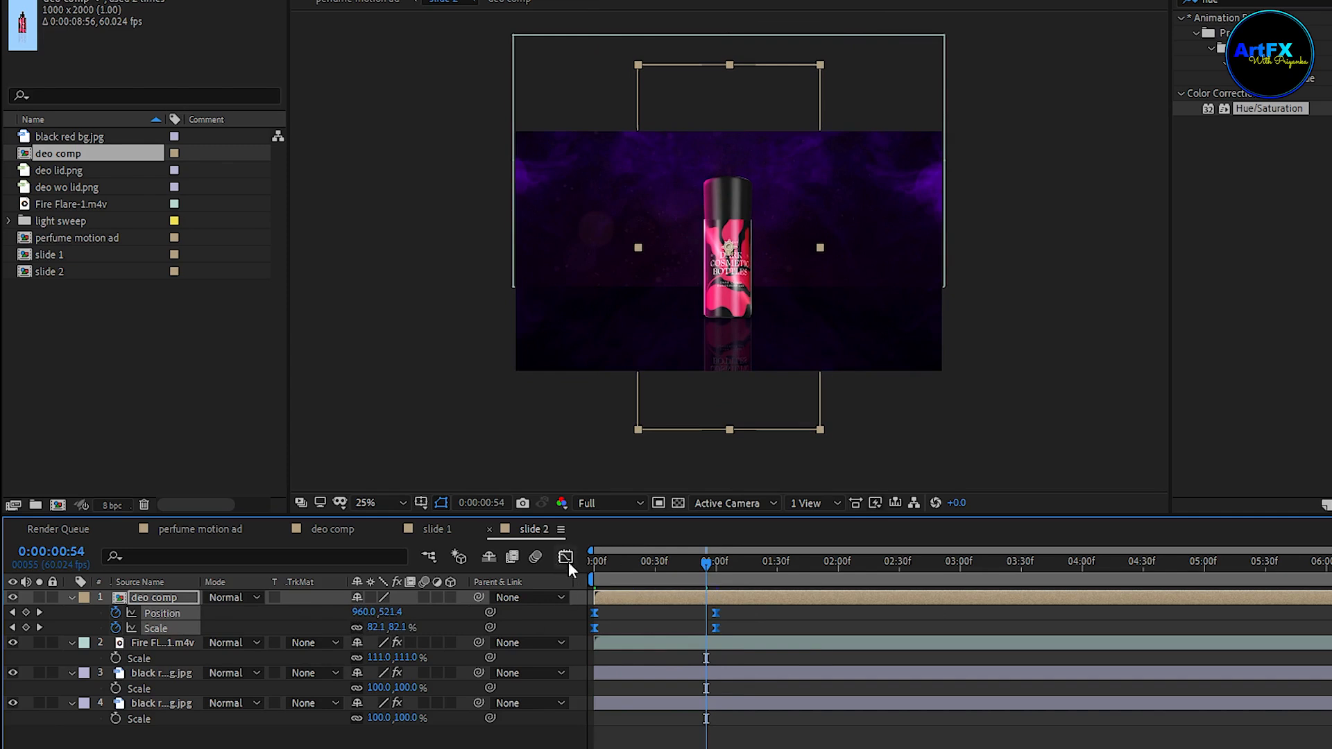
left_click(565, 557)
left_click_drag(736, 632, 664, 643)
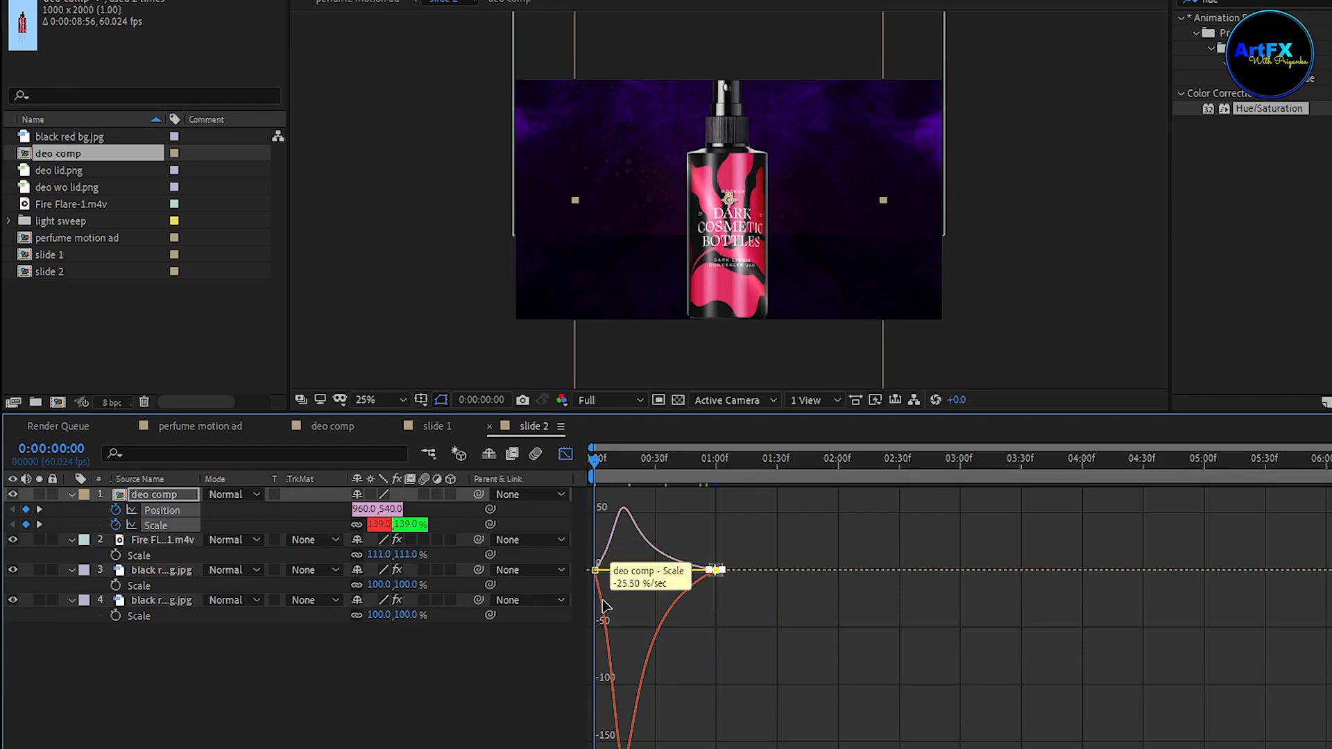
left_click_drag(623, 594, 639, 573)
key("space")
key("space")
left_click(566, 453)
left_click_drag(732, 462, 594, 462)
key("space")
Duplicate the deo comp layer, strip the copy of its Position and Scale keyframes, and place it beneath the original.
left_click(151, 493)
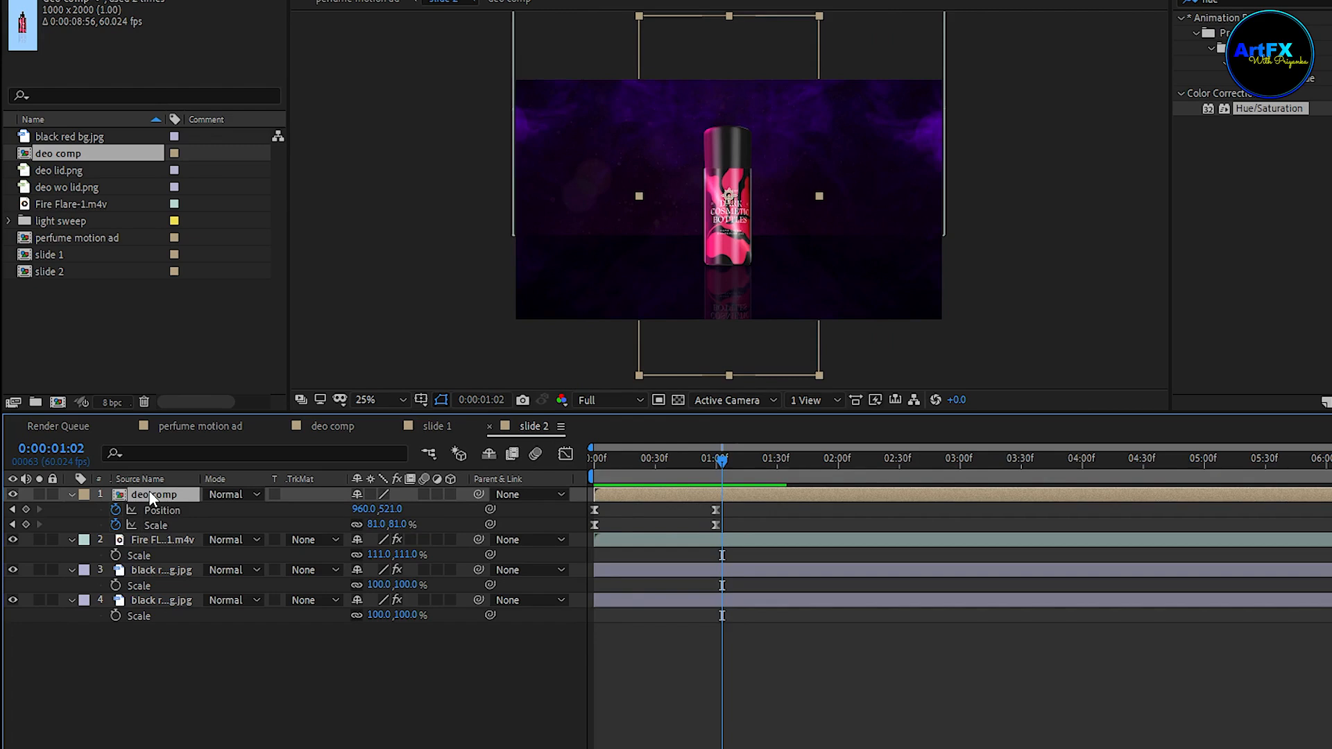
key("ctrl+d")
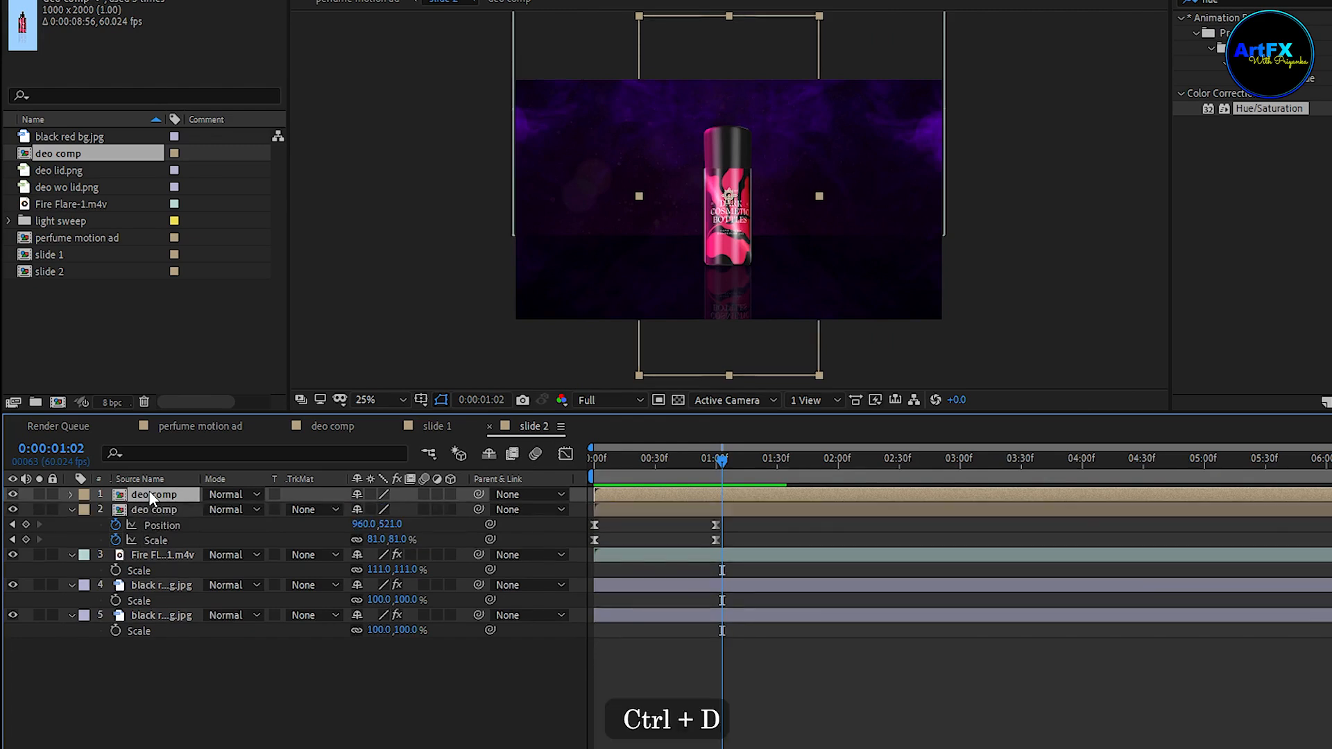
key("u")
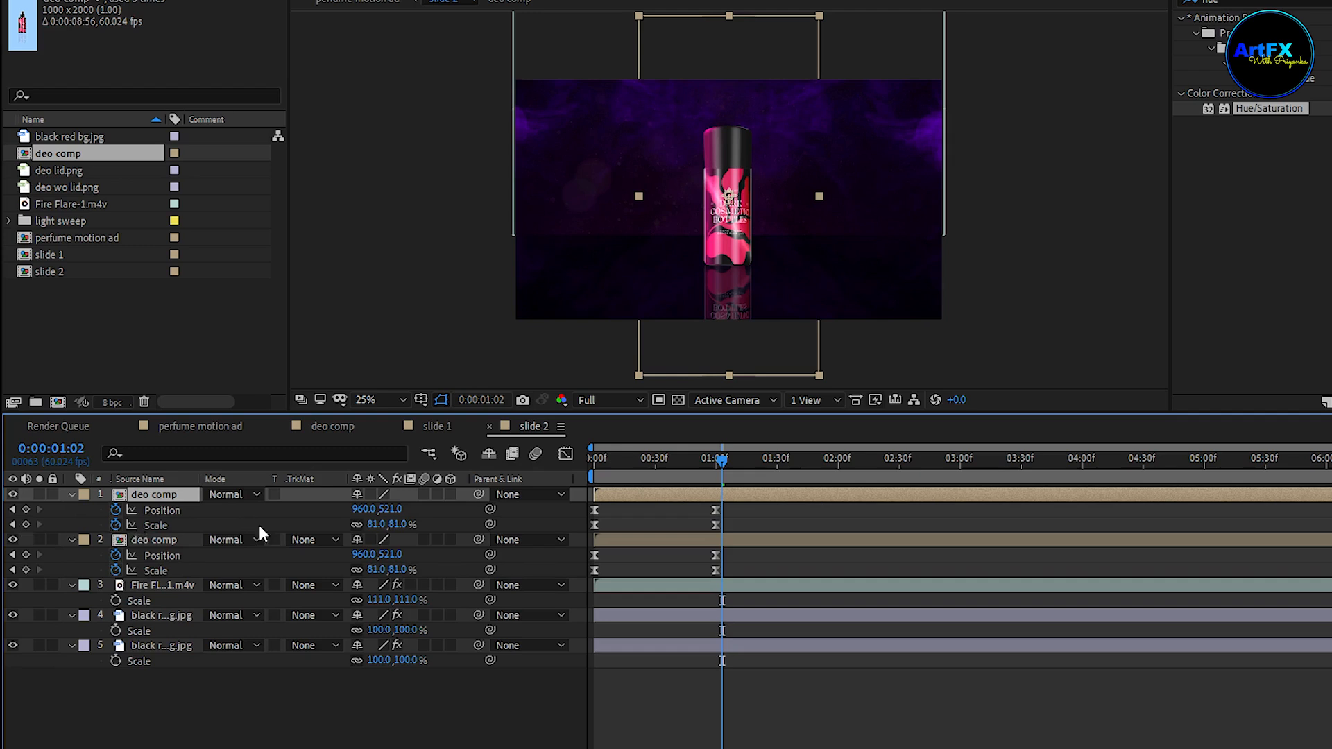
left_click(115, 525)
left_click(116, 510)
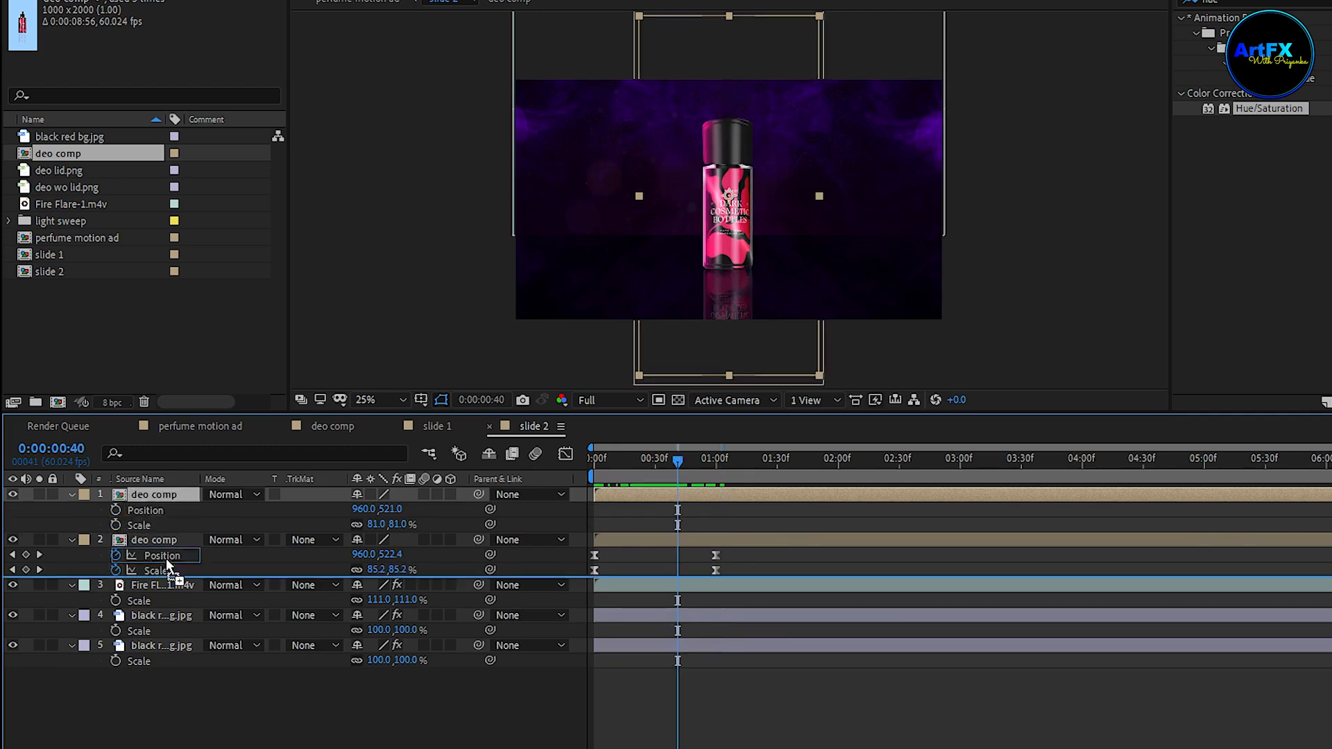
left_click_drag(165, 557, 163, 573)
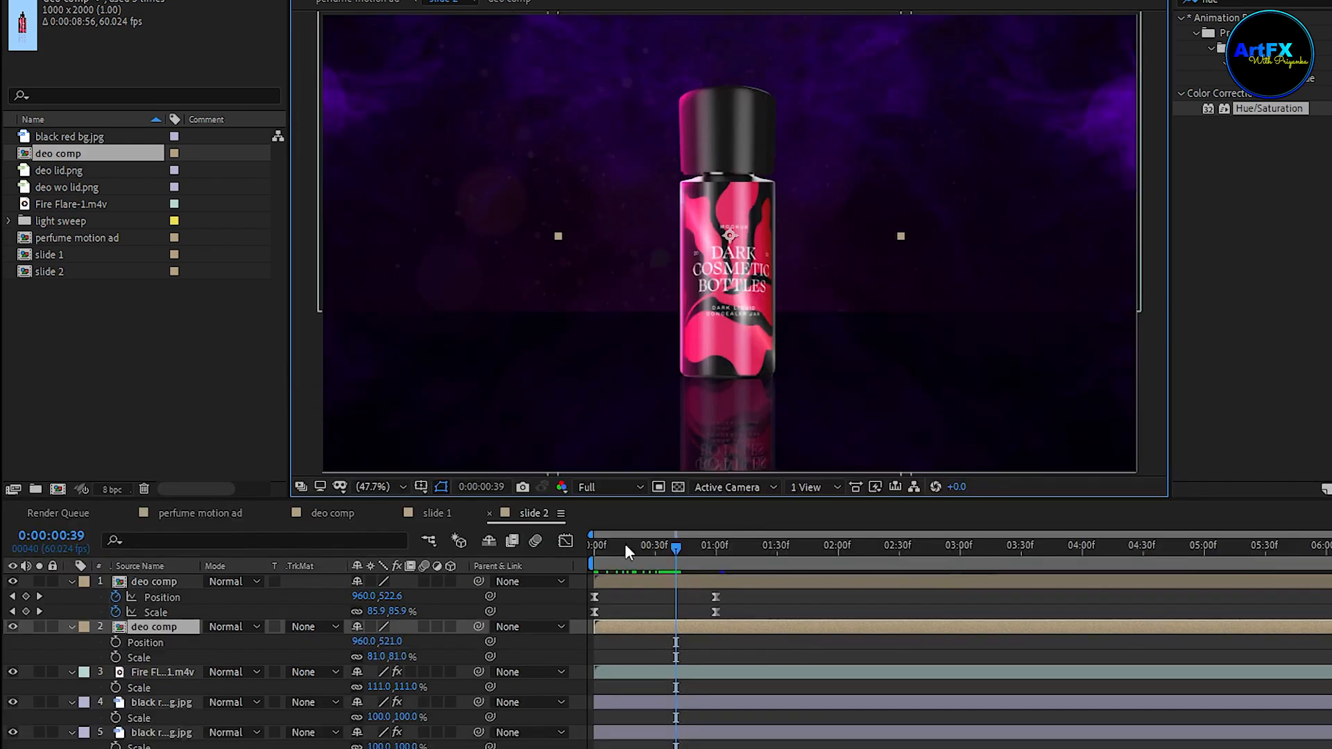
Animate the lower deo comp's Position from 0:00:00:37 to 750, 521 at 0:00:01:07, and set its Scale to 67%.
mouse_move(674, 553)
left_mouse_down()
mouse_move(652, 555)
mouse_move(671, 553)
left_mouse_up()
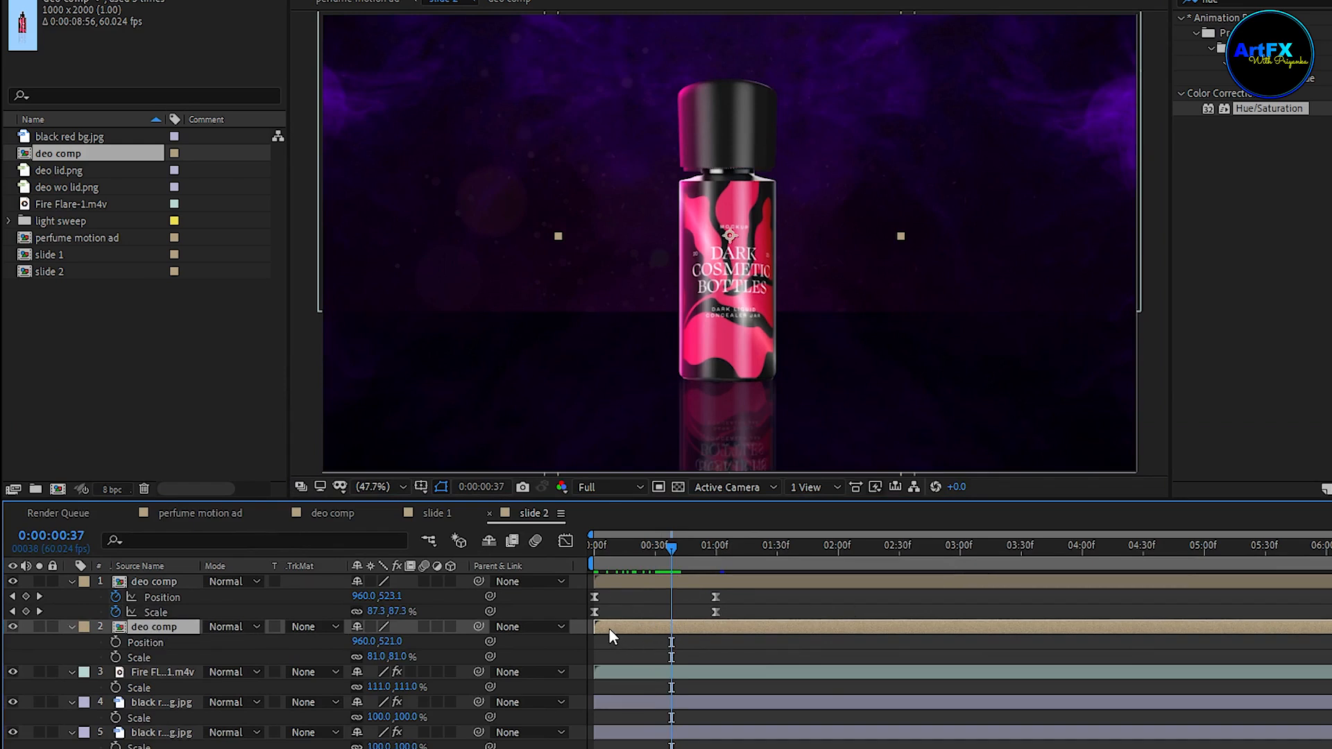
mouse_move(620, 628)
left_mouse_down()
mouse_move(693, 631)
mouse_move(610, 634)
left_mouse_up()
left_click(614, 635)
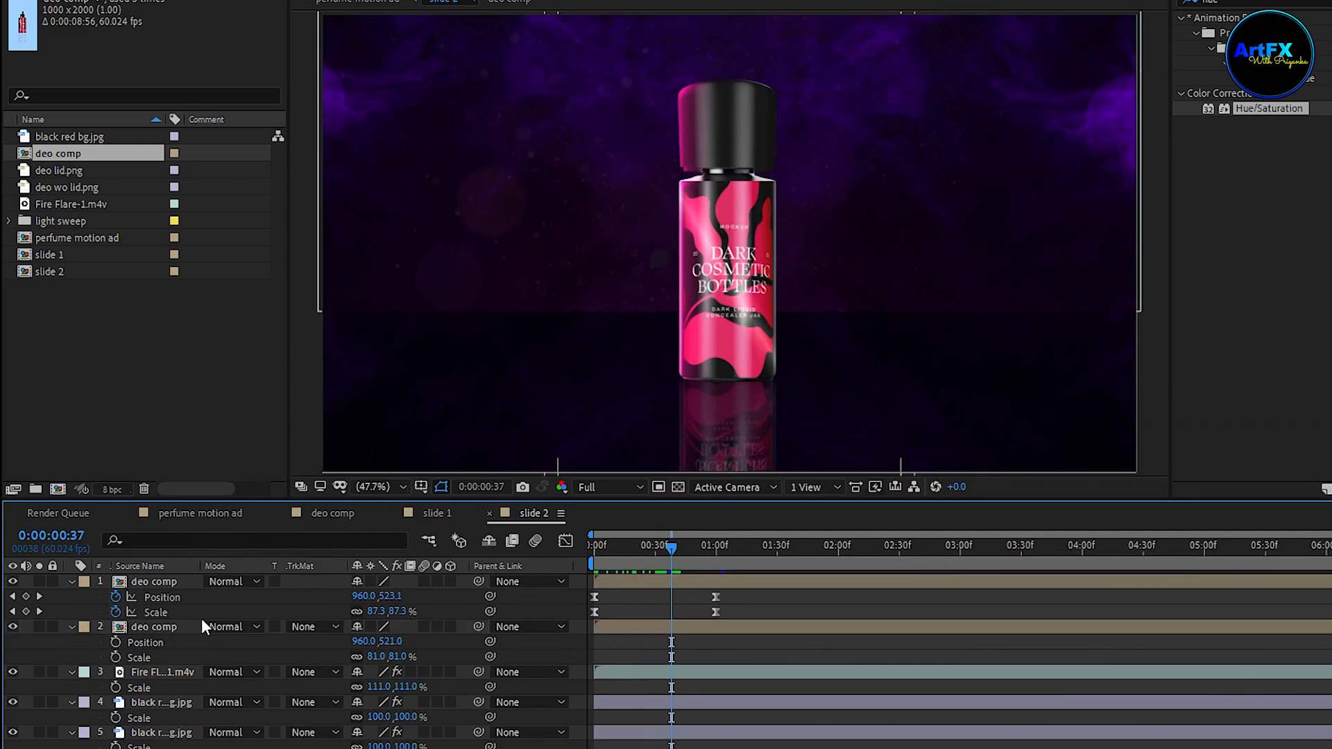
left_click(115, 642)
left_click_drag(665, 547, 733, 564)
left_click_drag(371, 647, 173, 642)
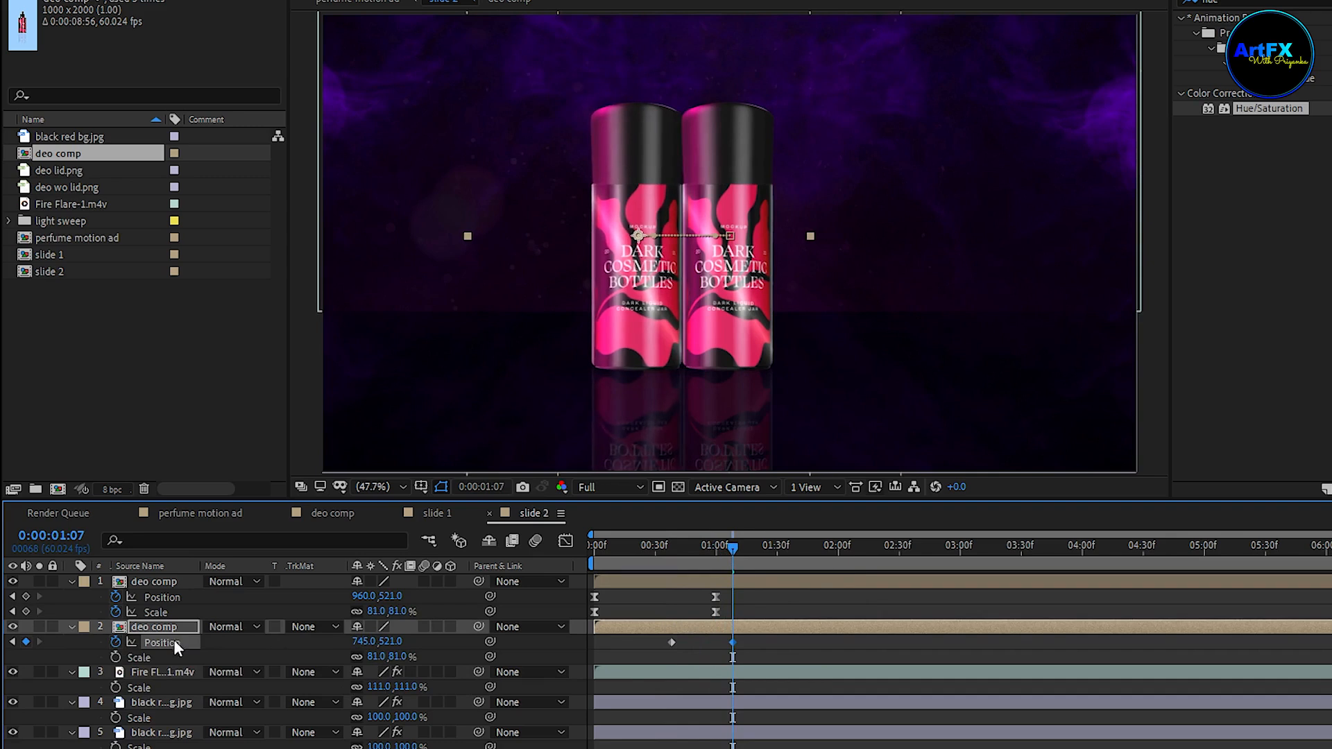
left_click_drag(375, 656, 352, 656)
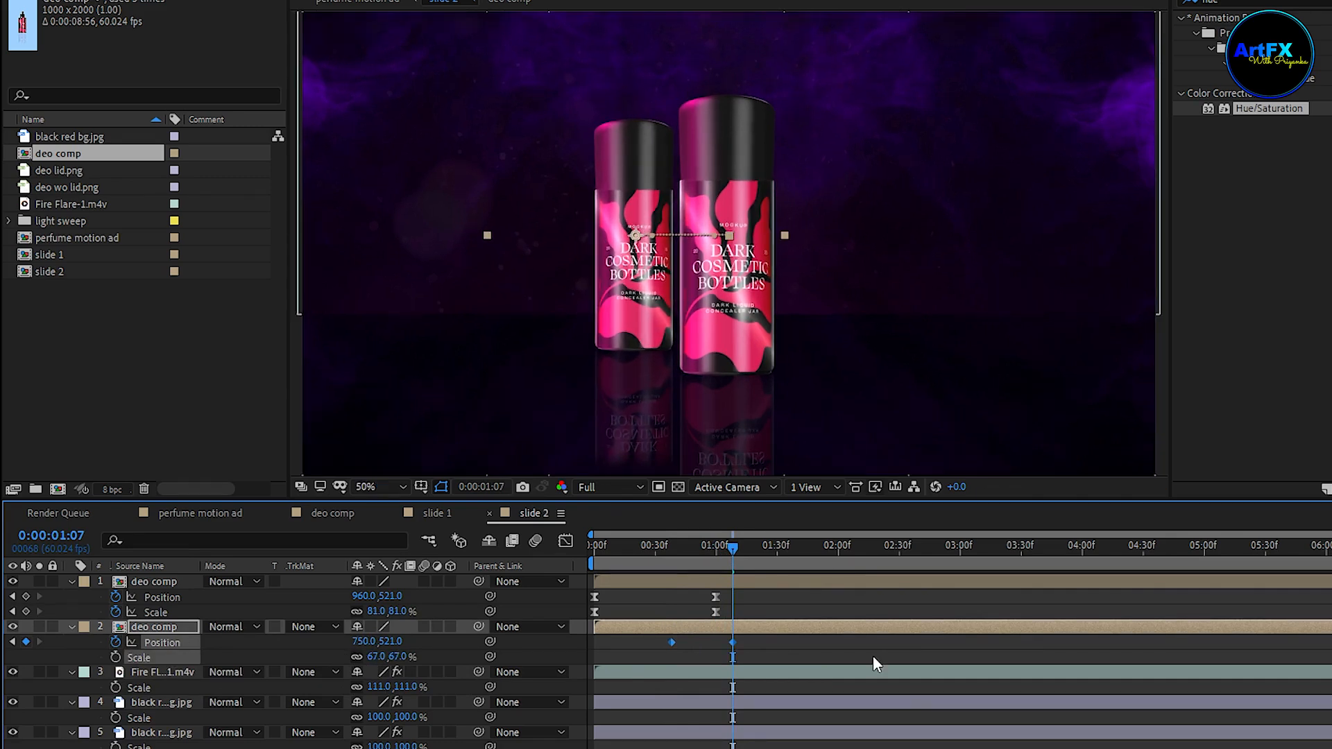
Ease the lower deo comp's Position keyframes with an early speed peak and shift them earlier so the slide ends at about 0:00:01:15.
key("F9")
left_click(566, 541)
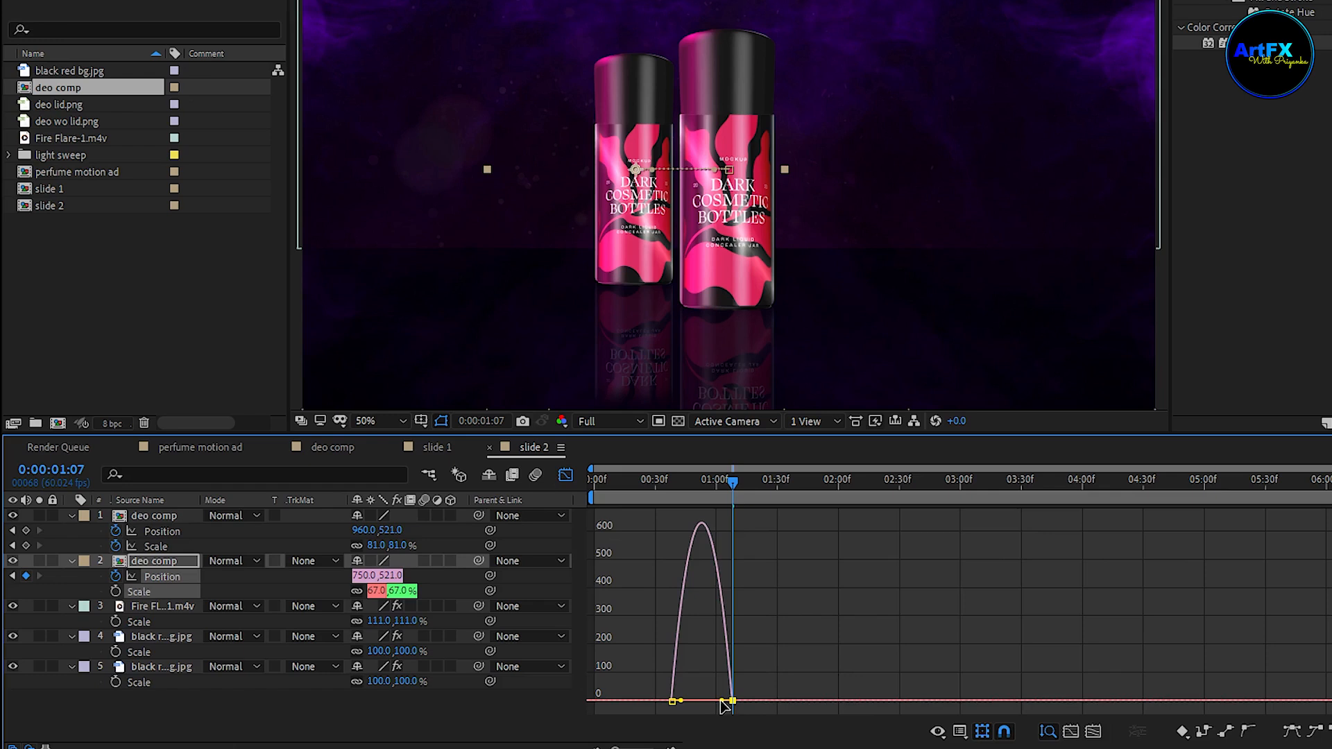
left_click_drag(722, 702, 696, 702)
left_click_drag(731, 486, 621, 523)
key("space")
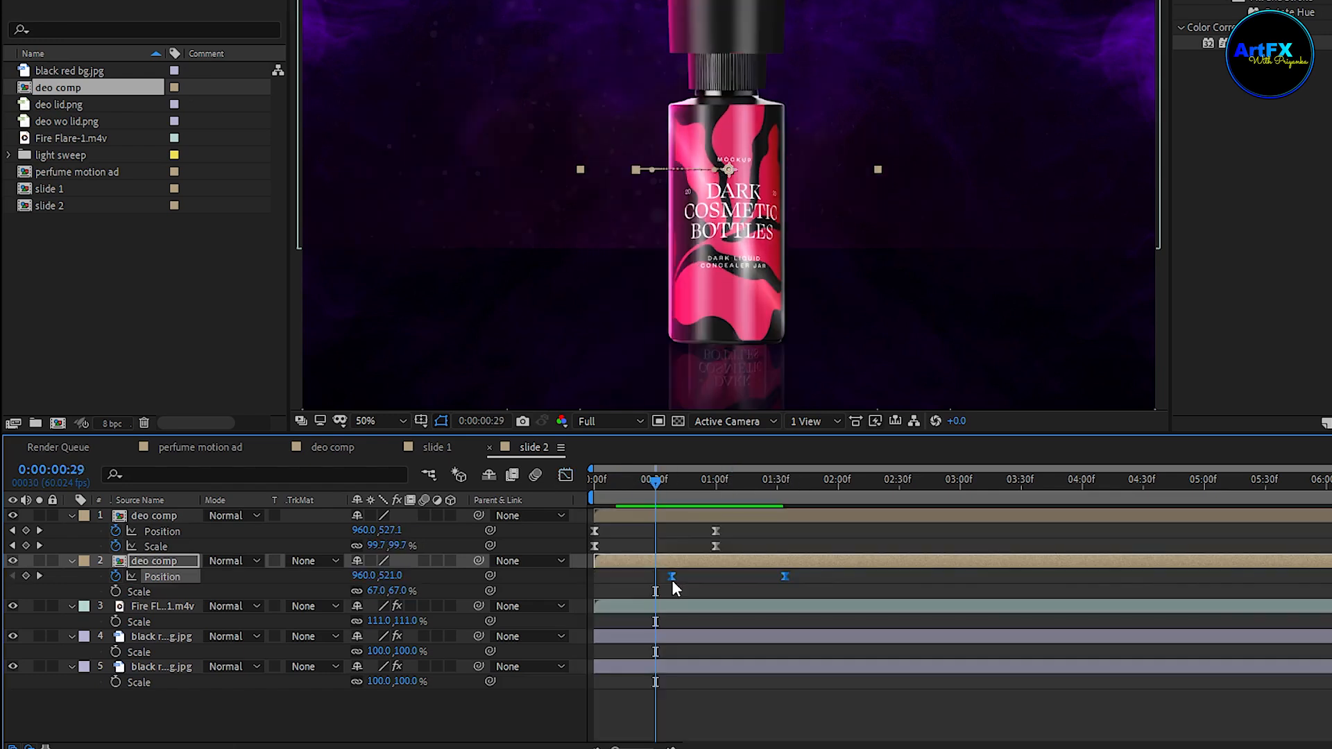
left_click_drag(672, 579, 631, 578)
key("space")
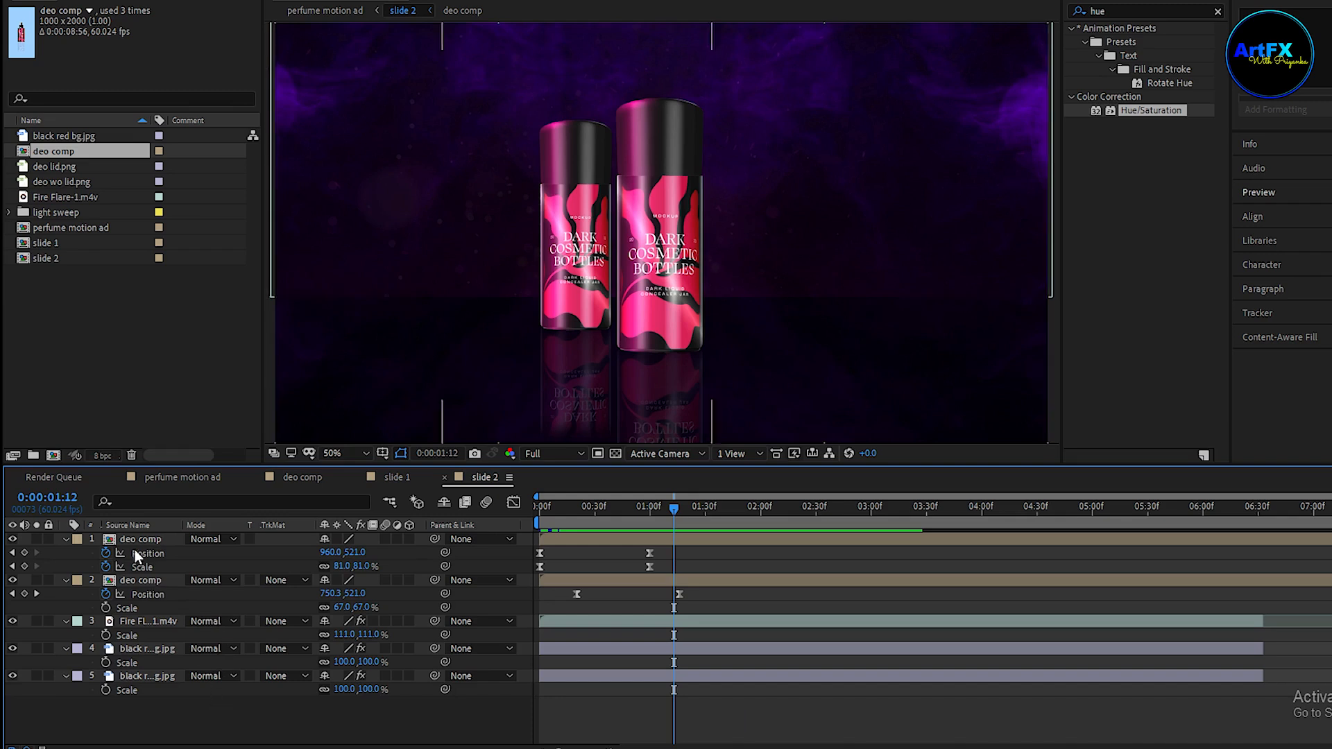
Duplicate the side deo comp layer and set one copy's end Position at 0:00:01:15 to 1170, 521 for a mirrored slide.
left_click(150, 582)
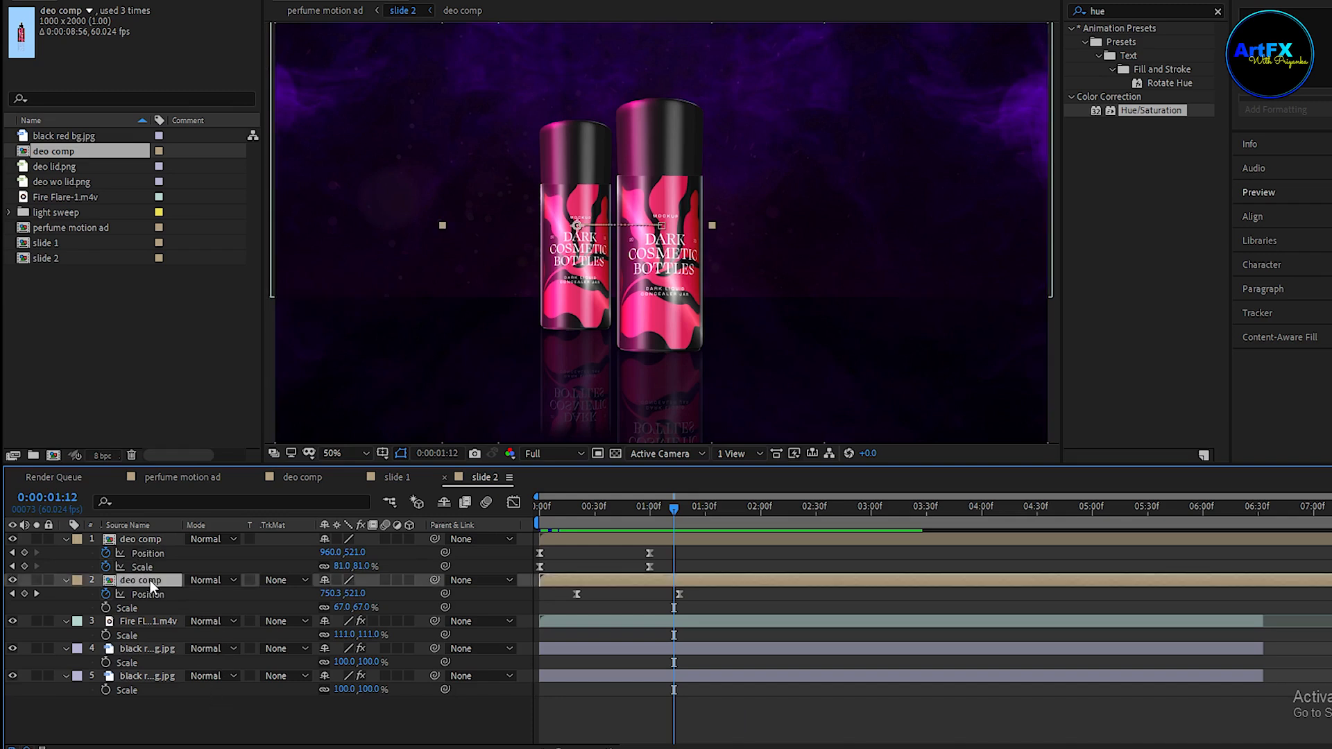
key("ctrl+d")
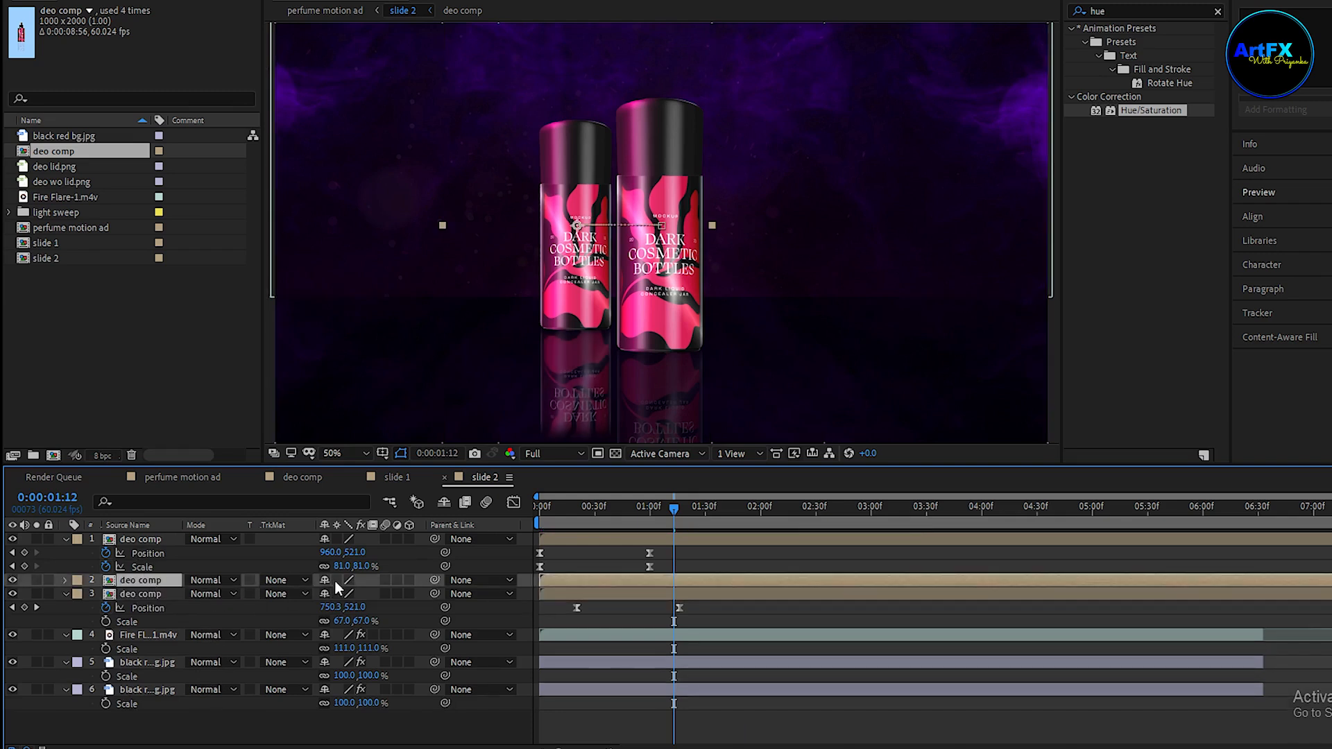
key("p")
left_click(37, 622)
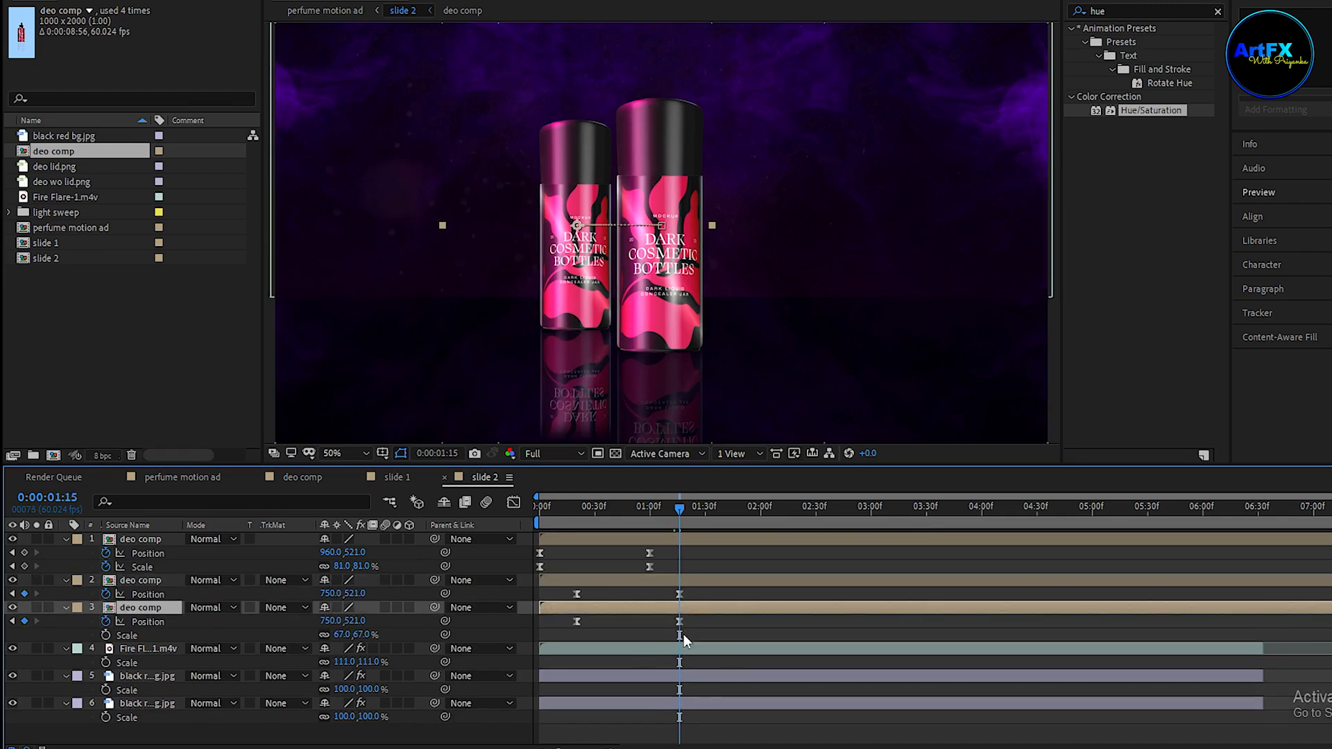
left_click_drag(326, 620, 625, 621)
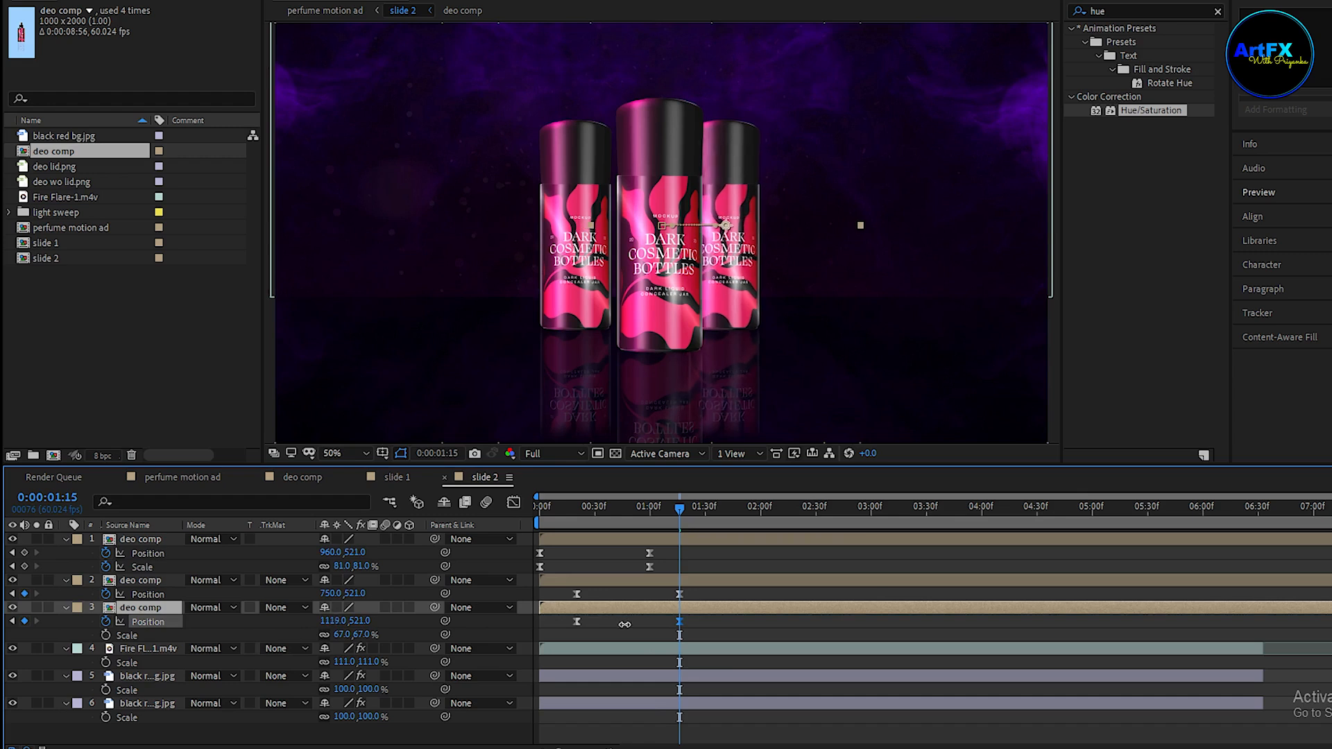
key("space")
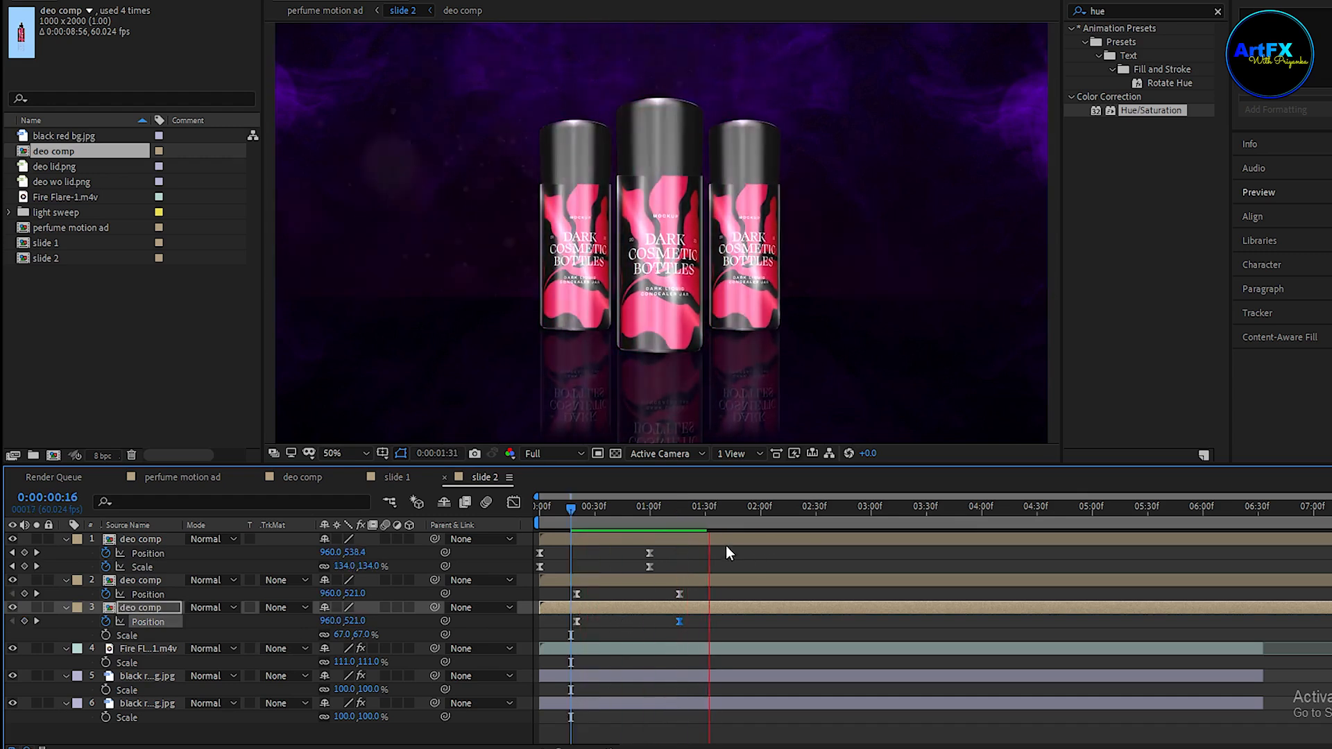
key("space")
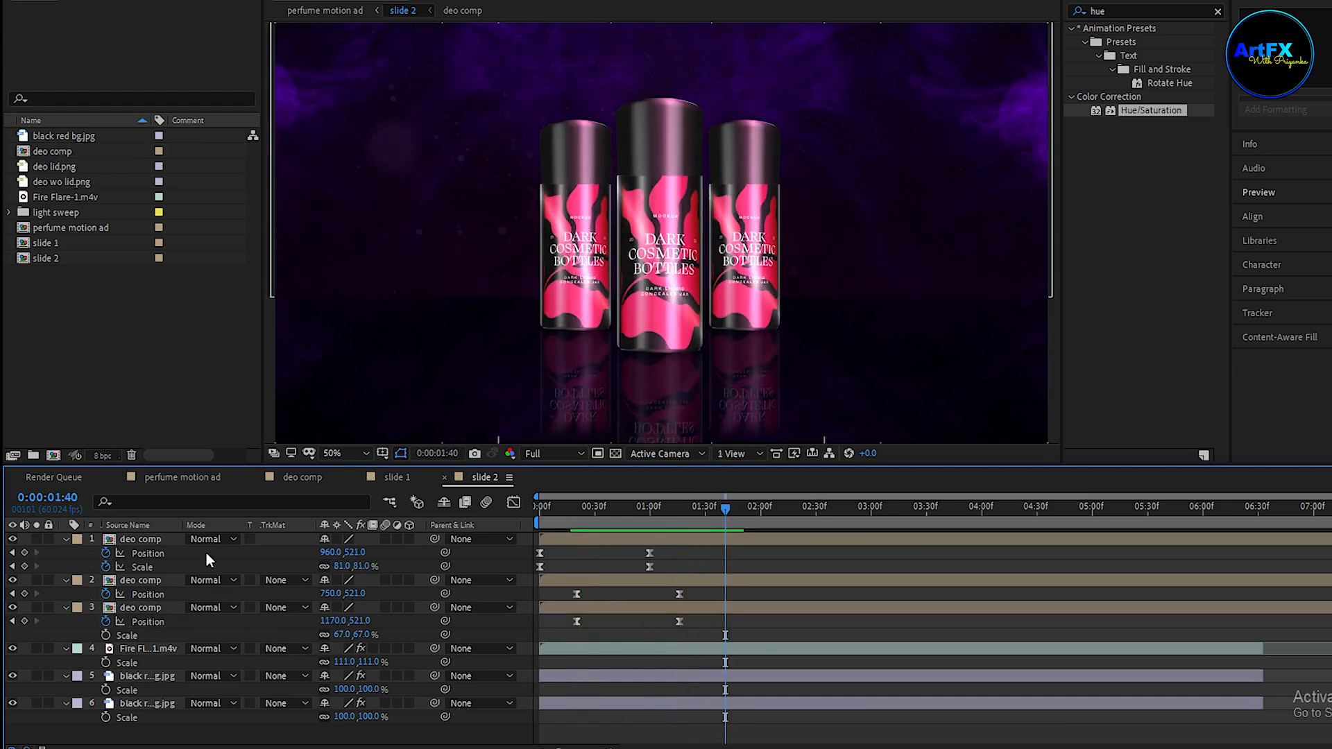
Create a null object in slide 2 and parent all three deo comp layers to it.
right_click(213, 552)
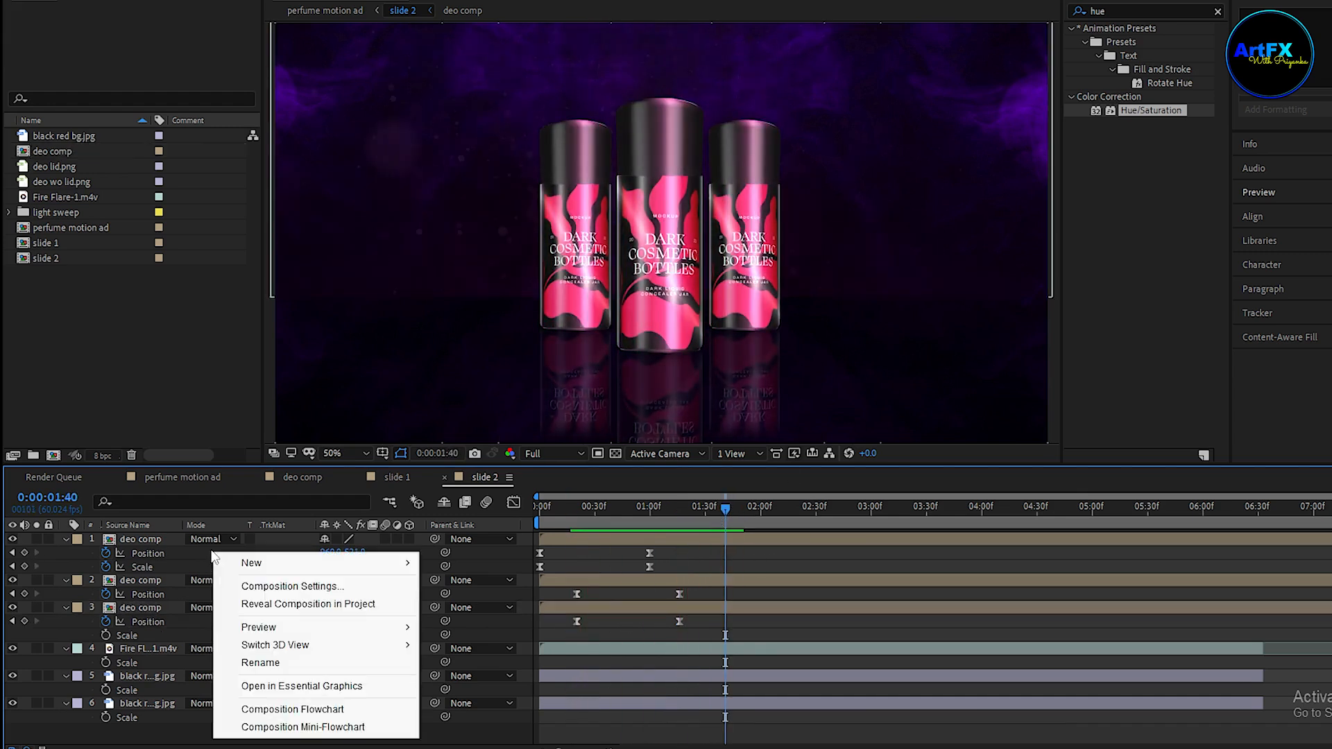
mouse_move(278, 567)
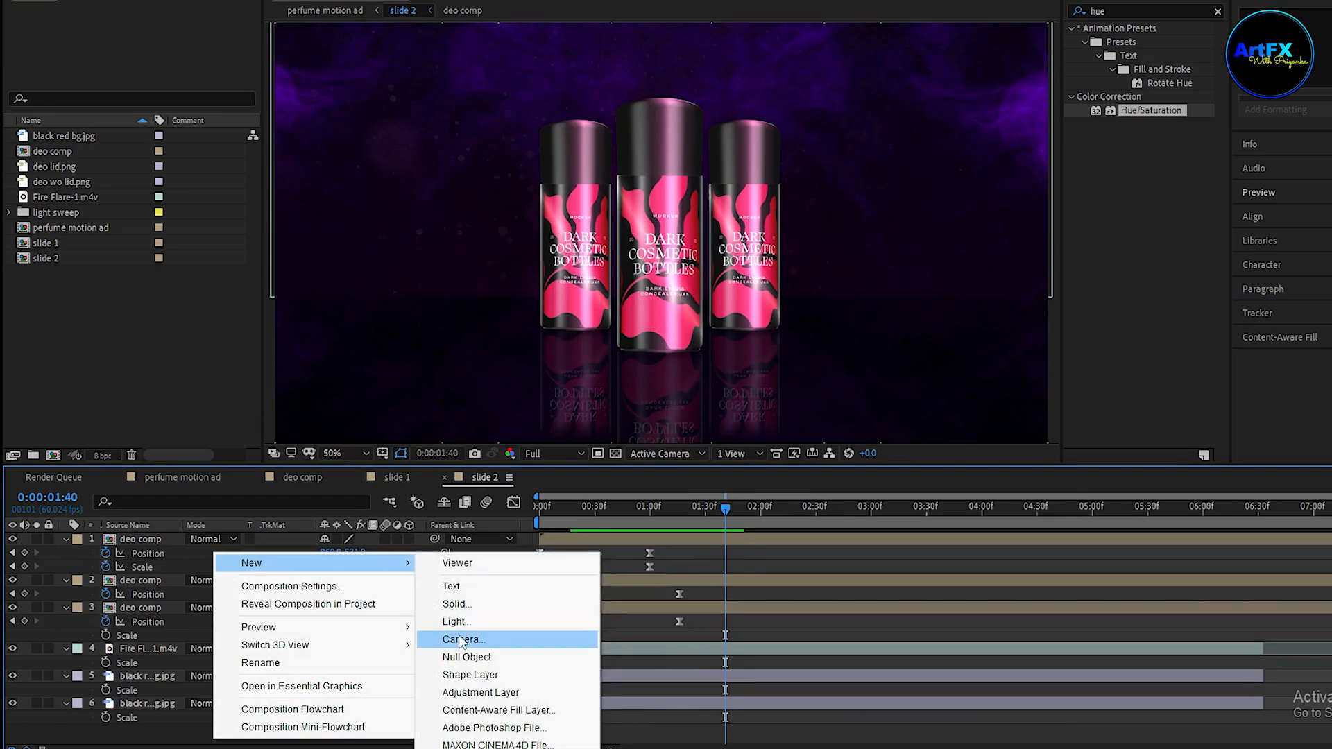
left_click(458, 657)
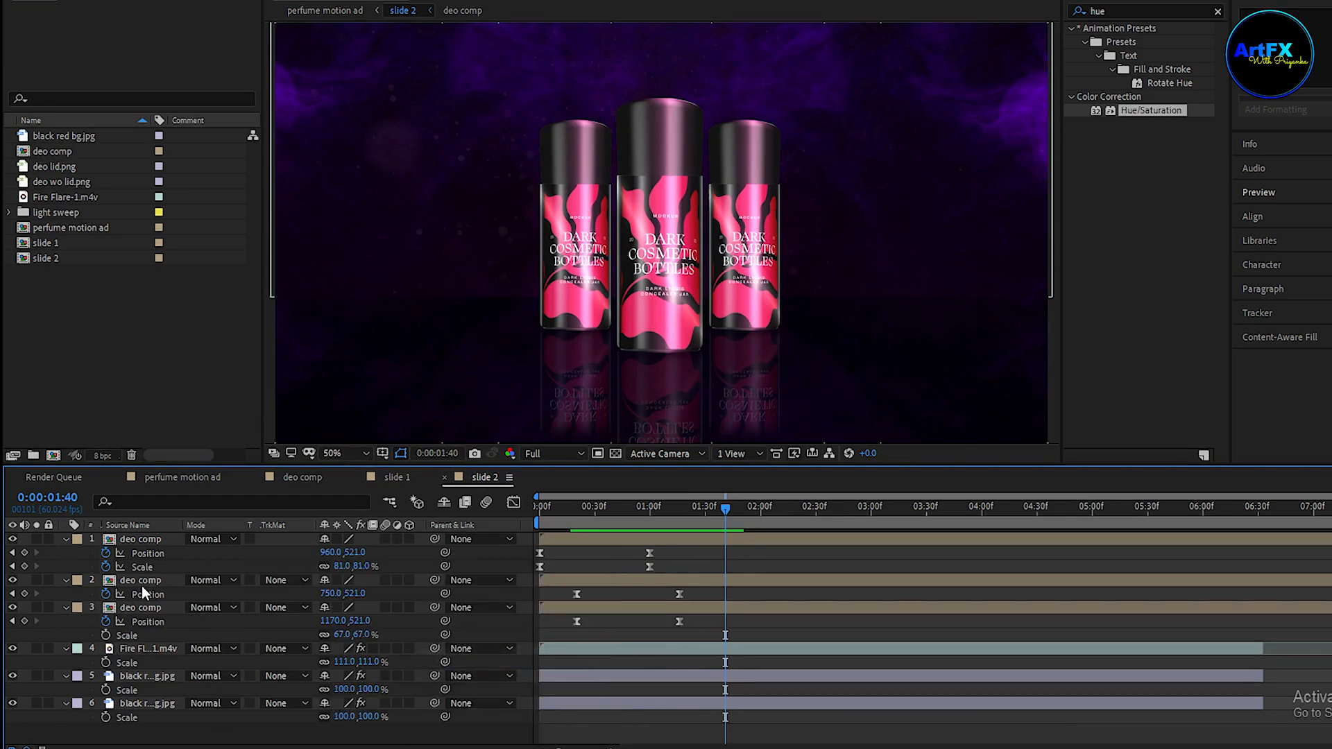
left_click(154, 619, "shift")
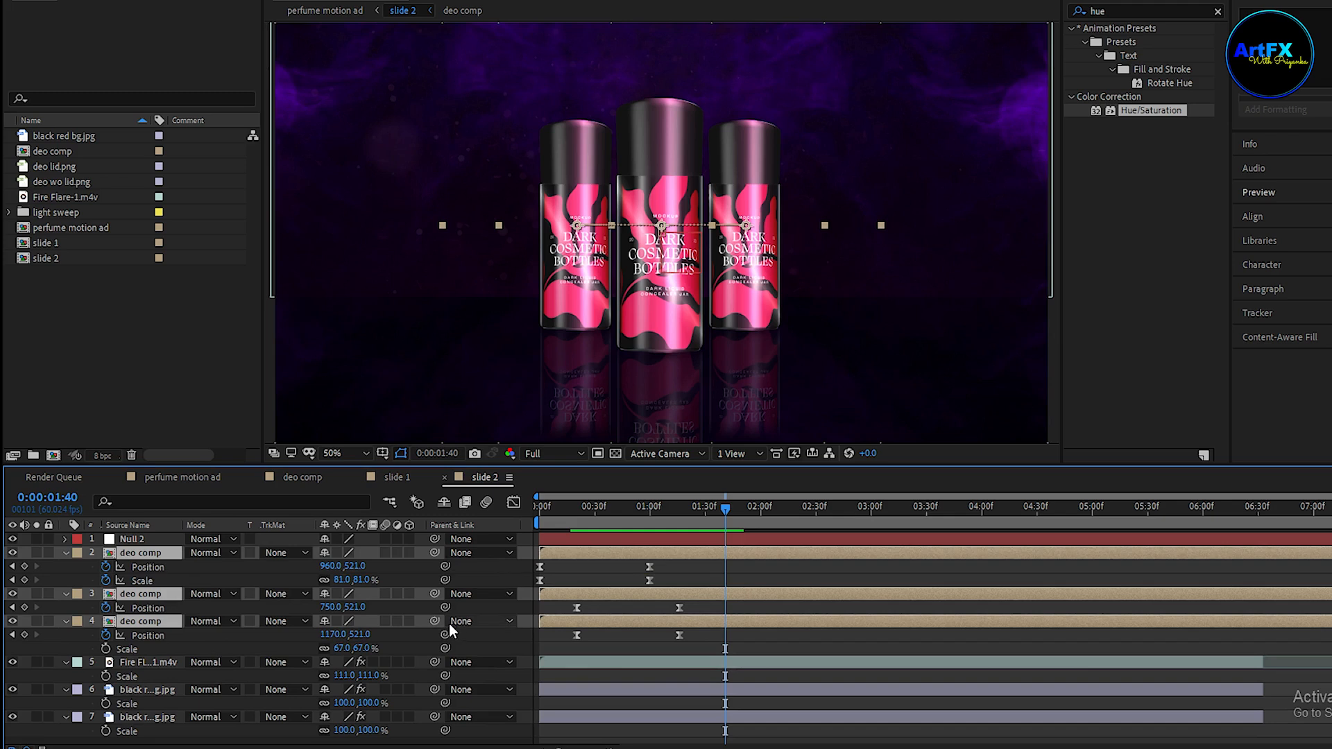
left_click_drag(438, 619, 147, 541)
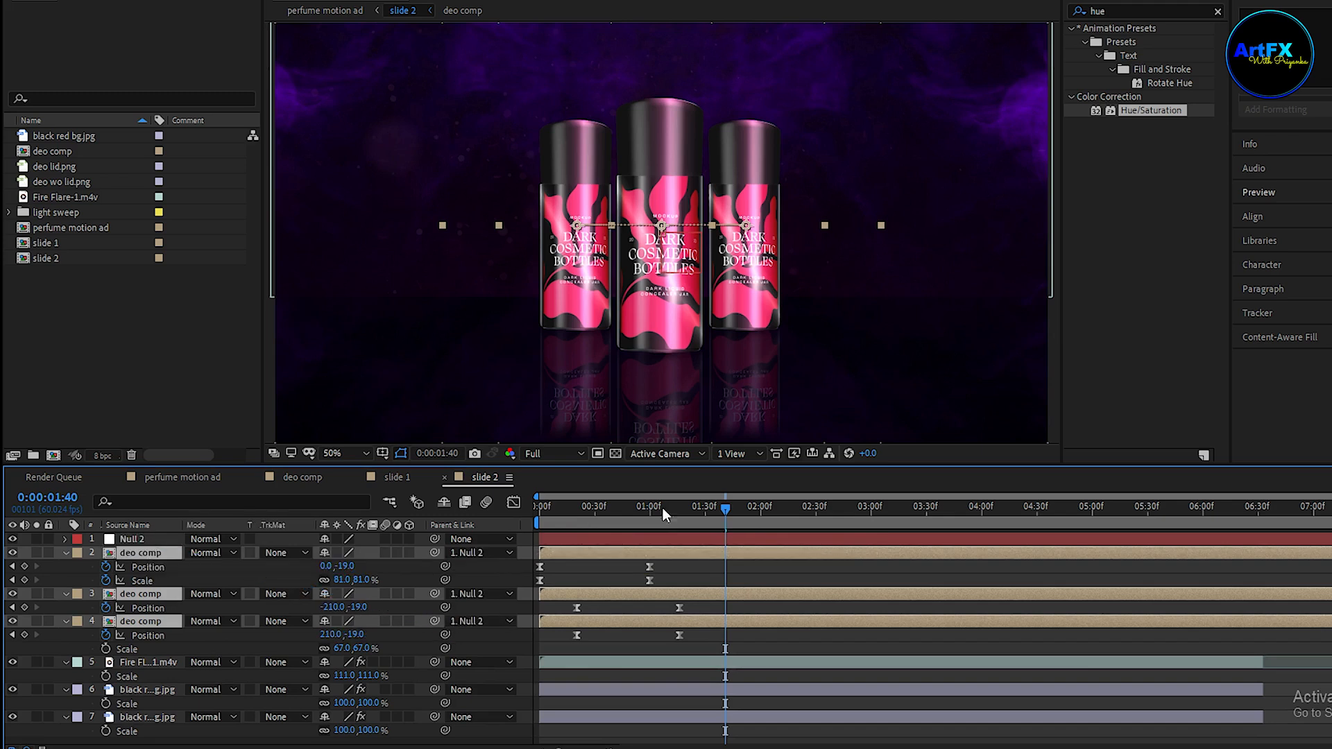
Keyframe the null object's Position at 960, 540 at 0:00:01:33, and move it left at 0:00:02:11.
left_click_drag(726, 511, 713, 510)
left_click(161, 541)
key("p")
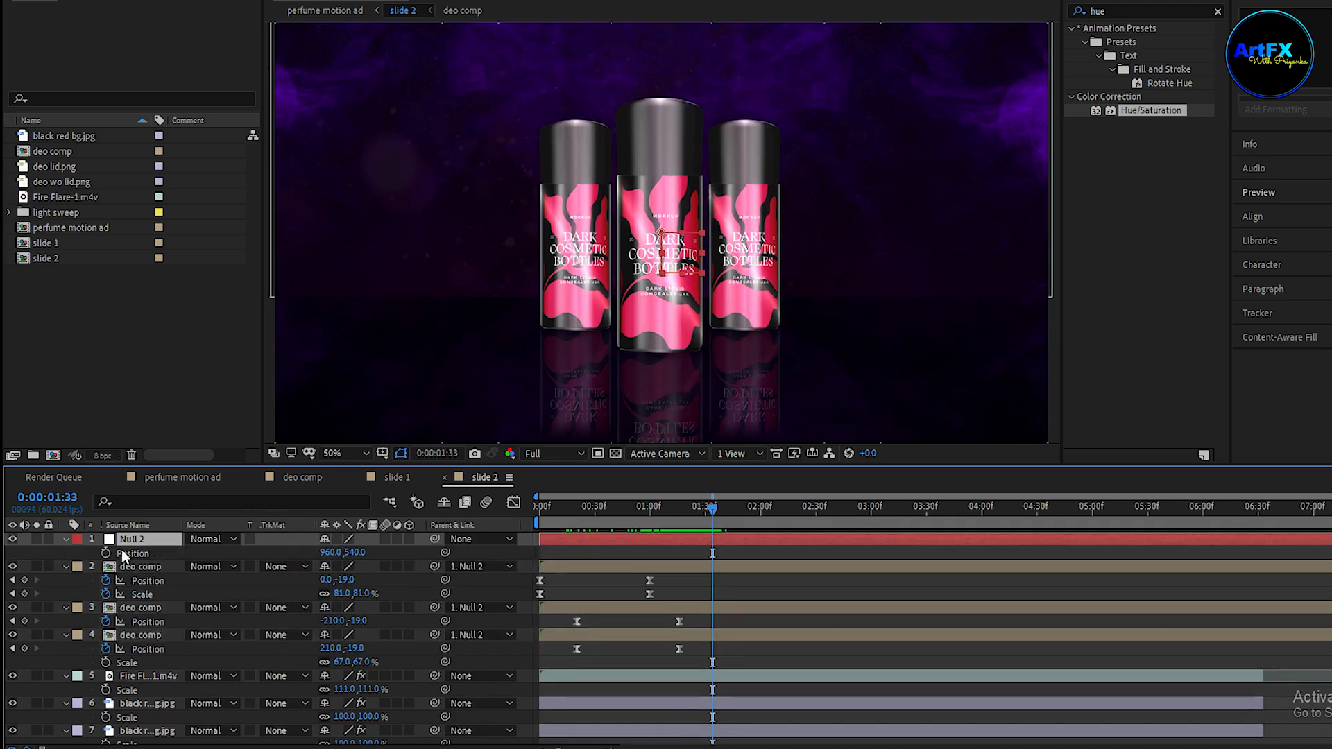
left_click(106, 553)
left_click_drag(710, 508, 782, 519)
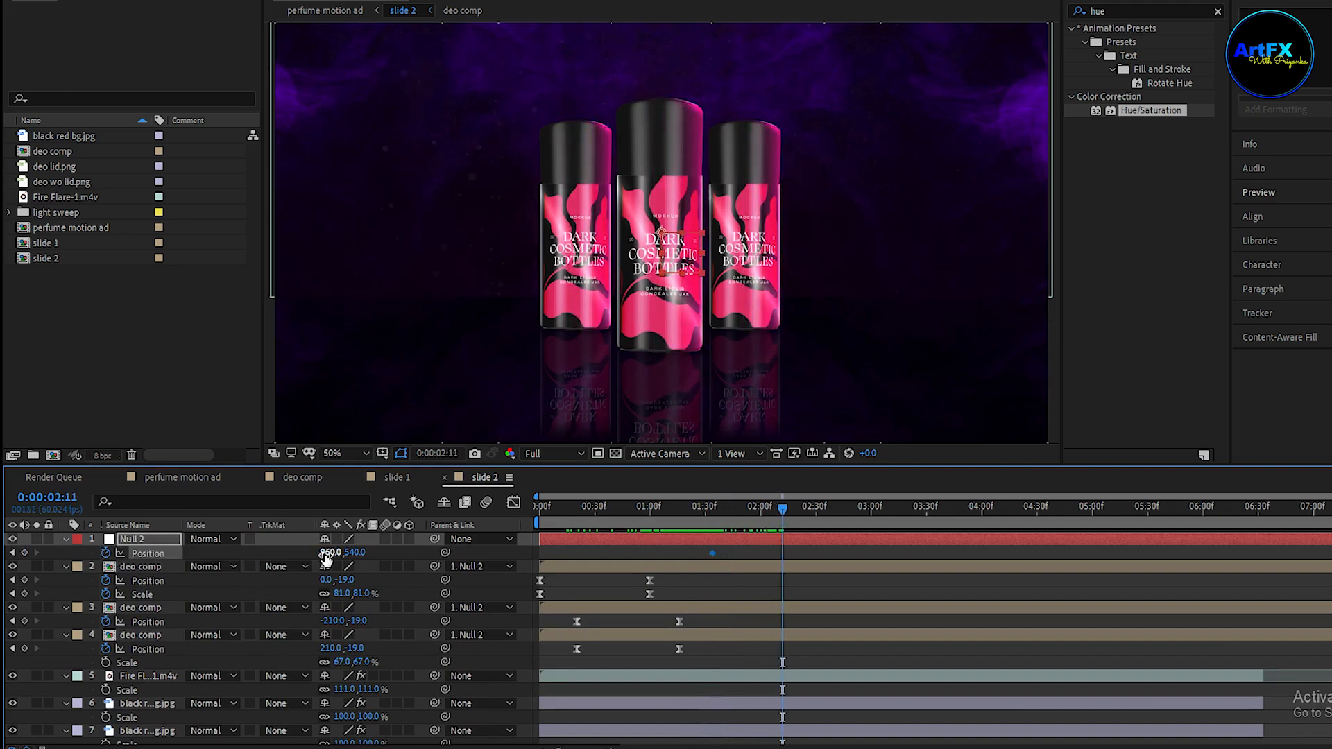
left_click_drag(327, 553, 267, 551)
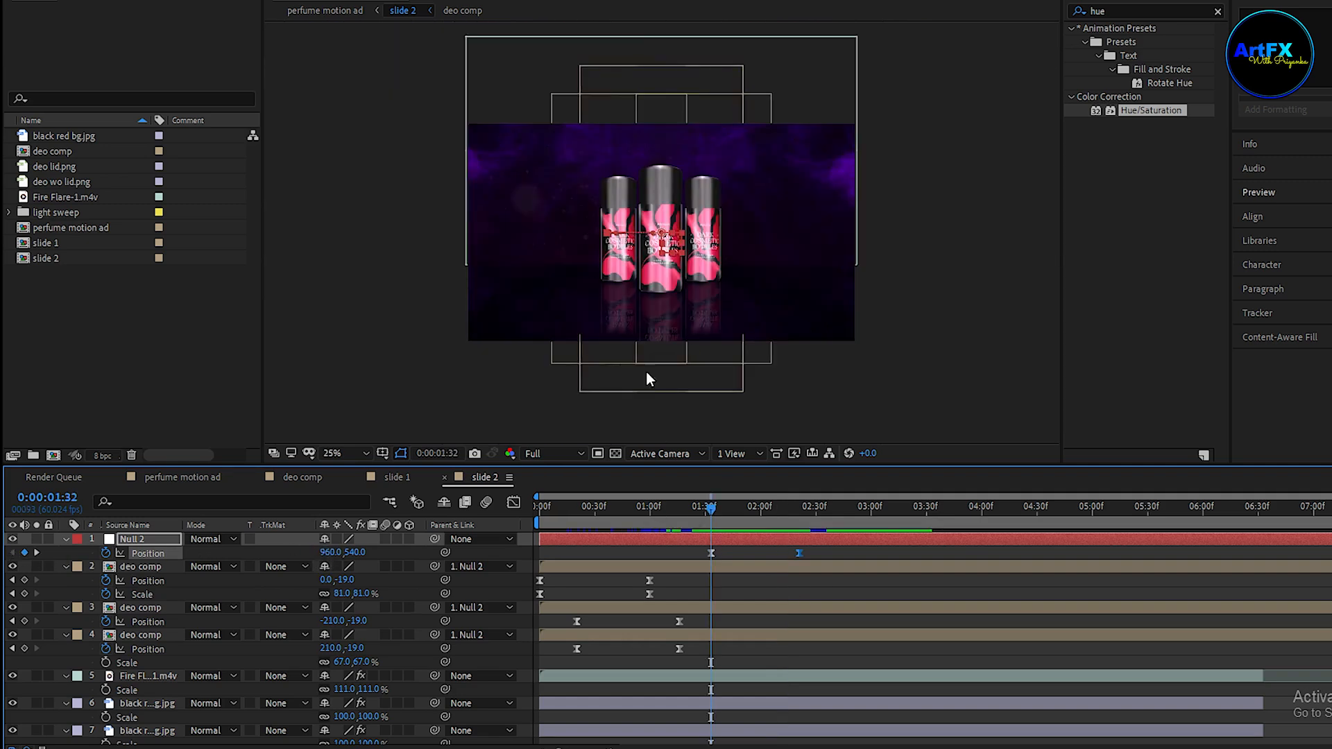
Pre-compose the Fire Flare video and both black red bg layers of slide 2 into a composition named bg.
mouse_move(711, 509)
left_mouse_down()
mouse_move(726, 526)
mouse_move(709, 529)
left_mouse_up()
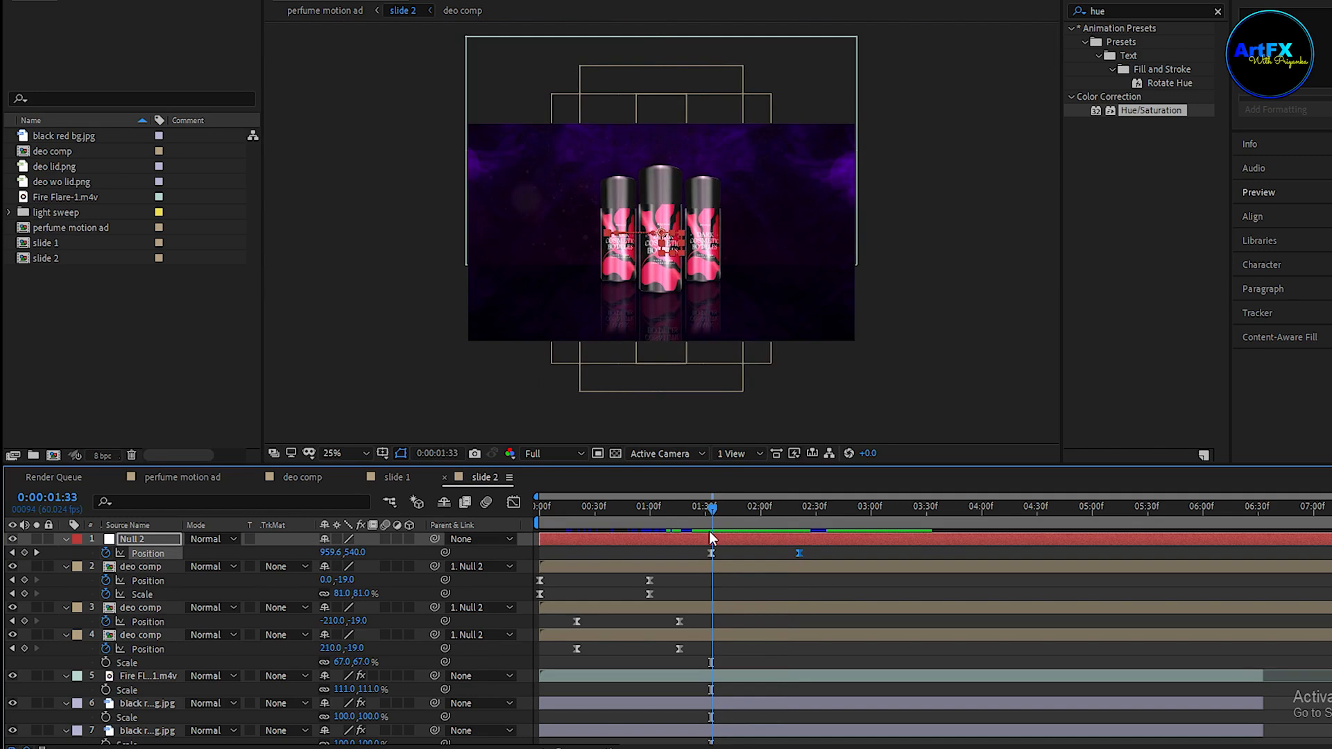
key("Page_Up")
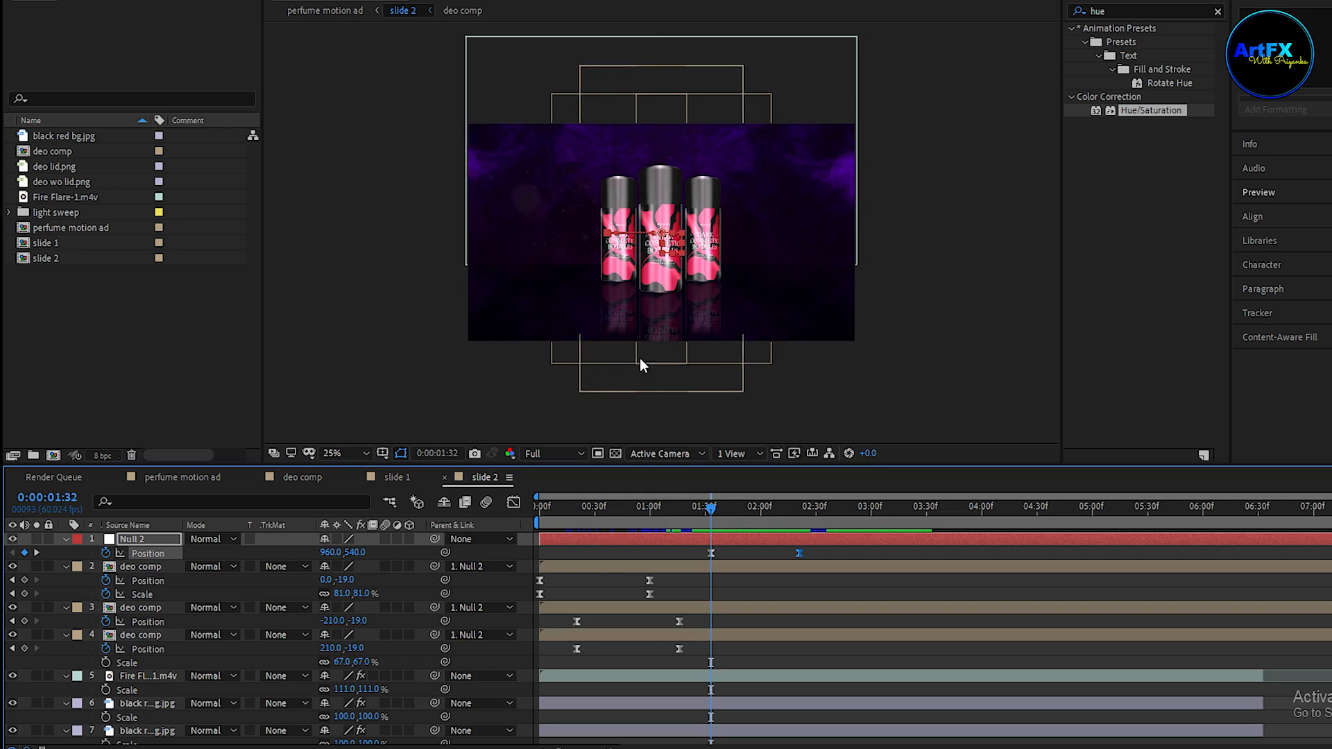
scroll(693, 624, "down", 1)
left_click(697, 668)
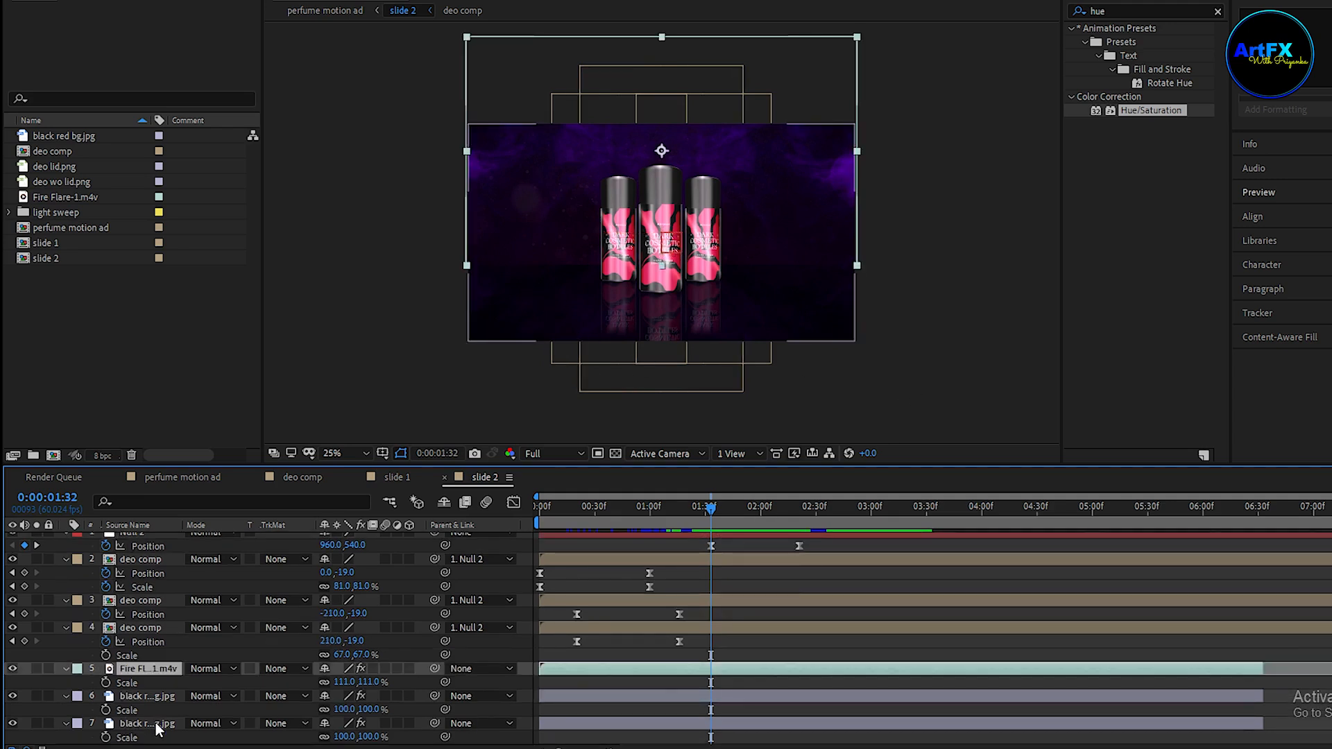
left_click(155, 722, "shift")
right_click(155, 723)
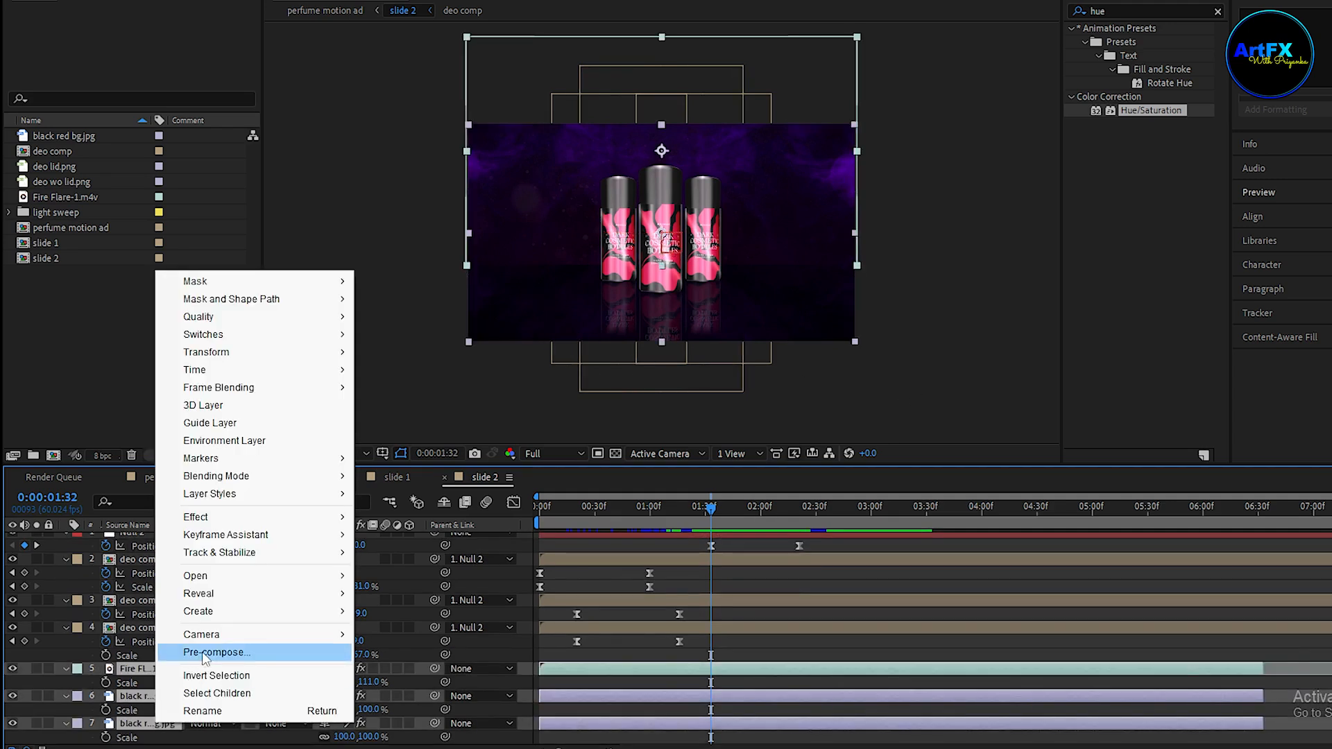
left_click(202, 651)
type("bg")
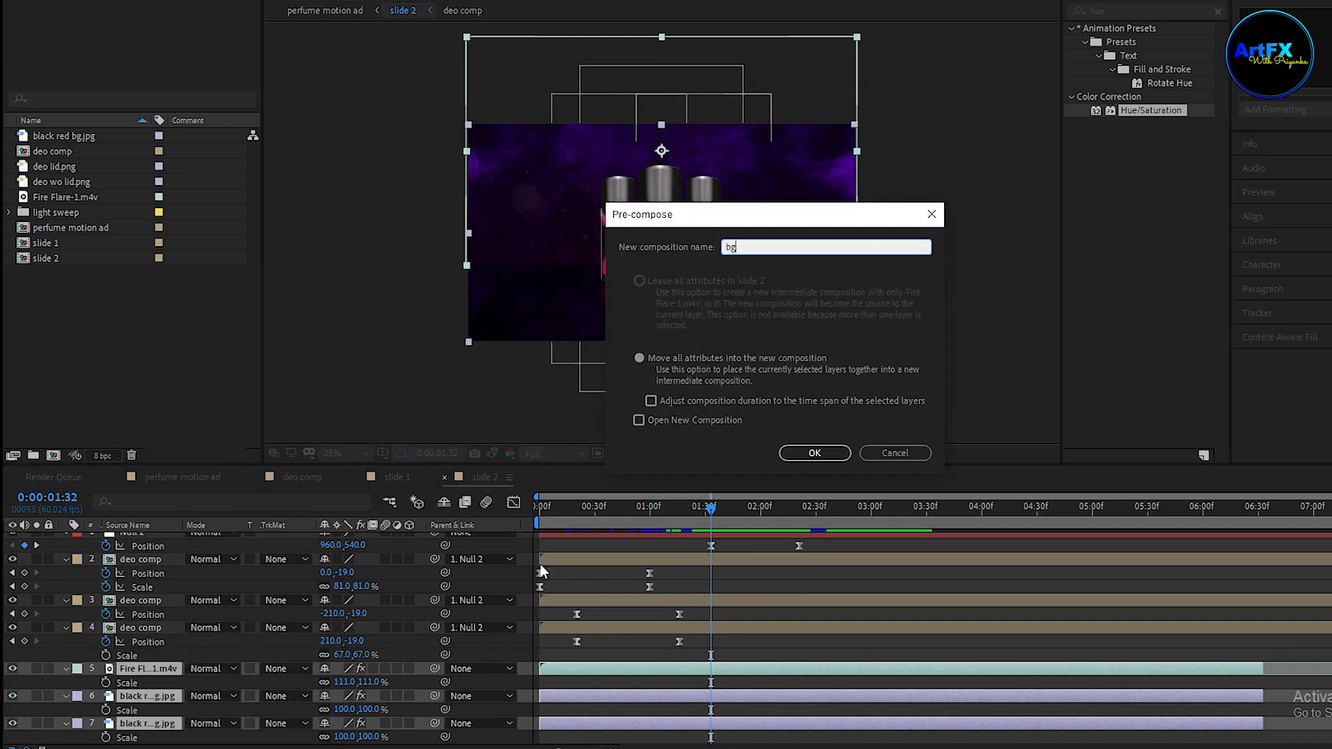
key("Return")
Keyframe the bg layer's Position from 889, 540 at 0:00:01:32 to 1034, 540 at 0:00:02:20.
left_click_drag(345, 695, 357, 692)
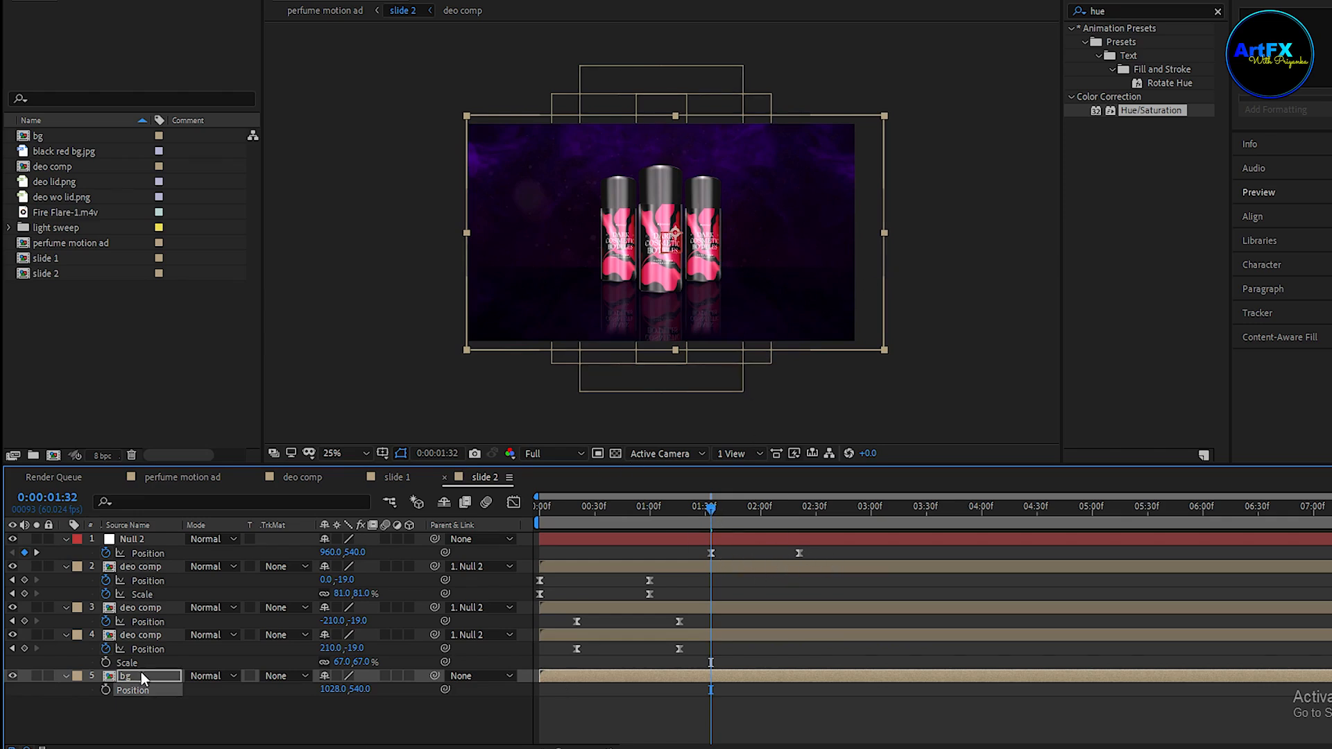
left_click(105, 690)
left_click(37, 553)
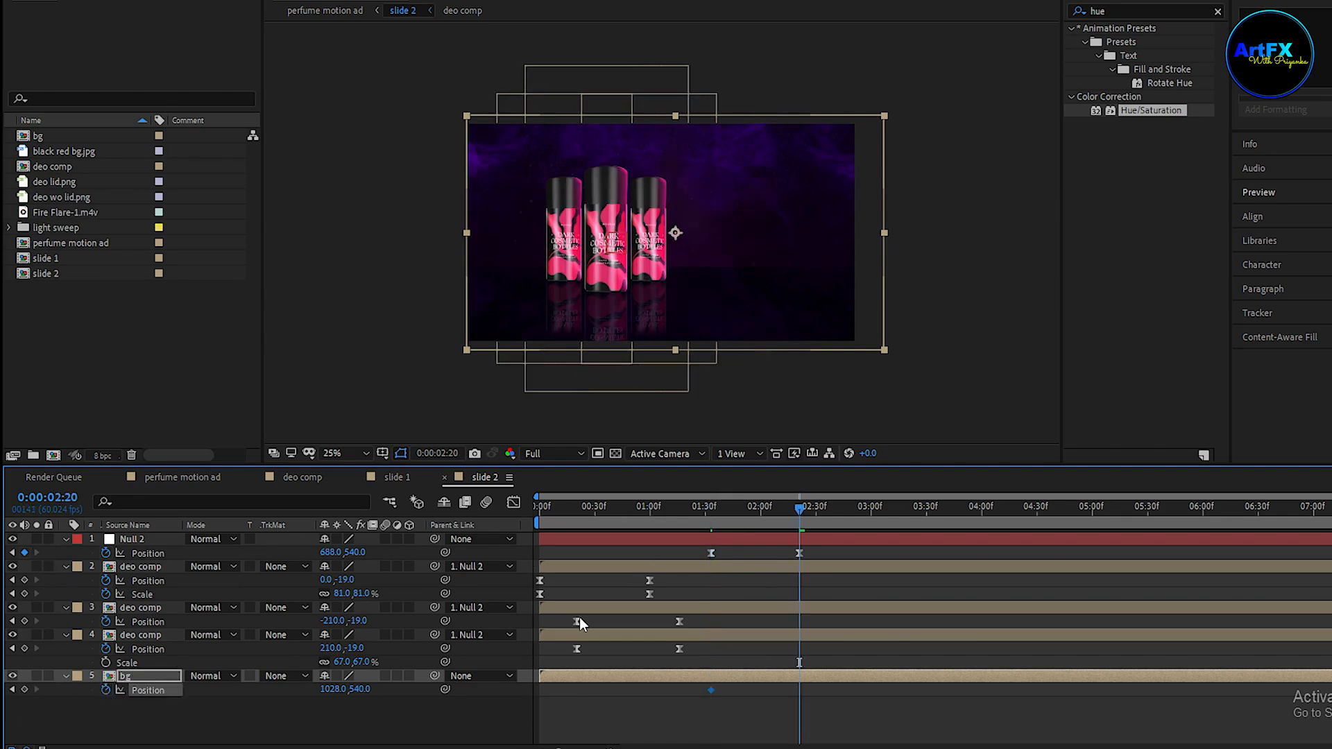
left_click_drag(340, 700, 330, 702)
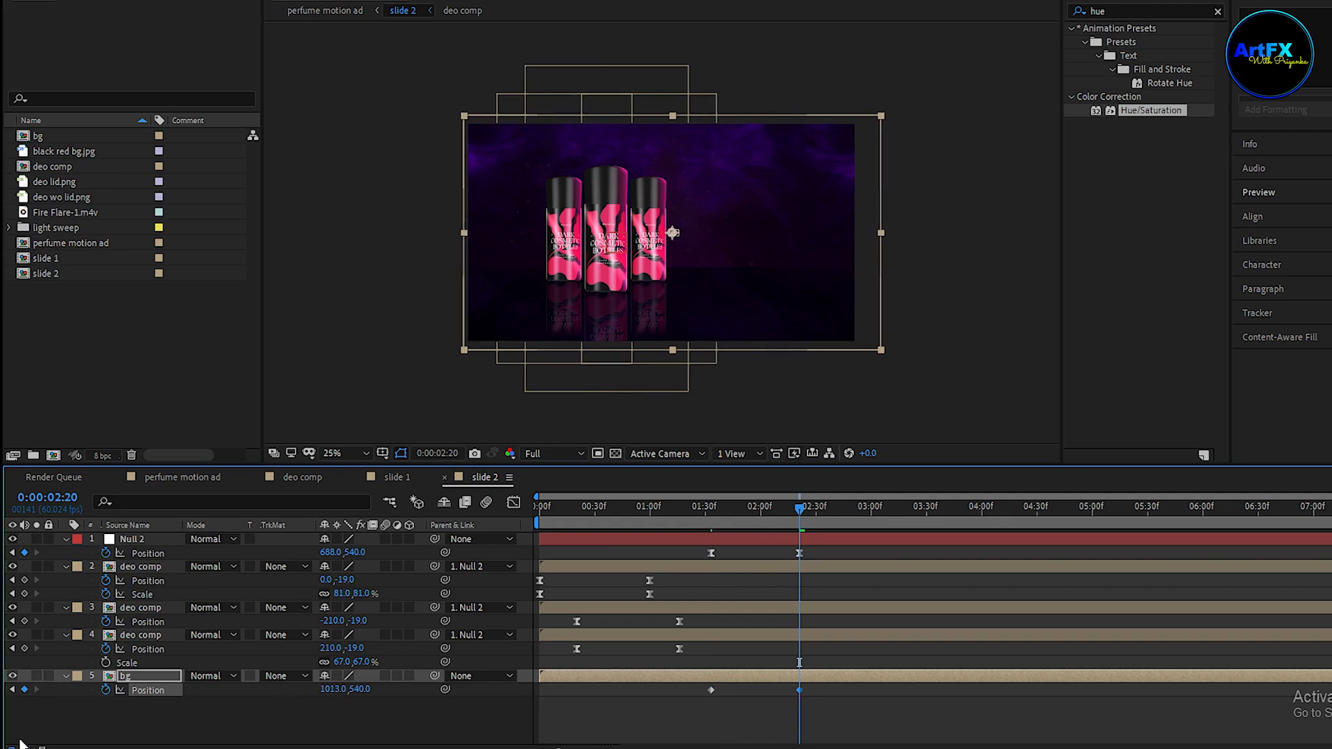
left_click(12, 691)
left_click_drag(340, 698, 223, 695)
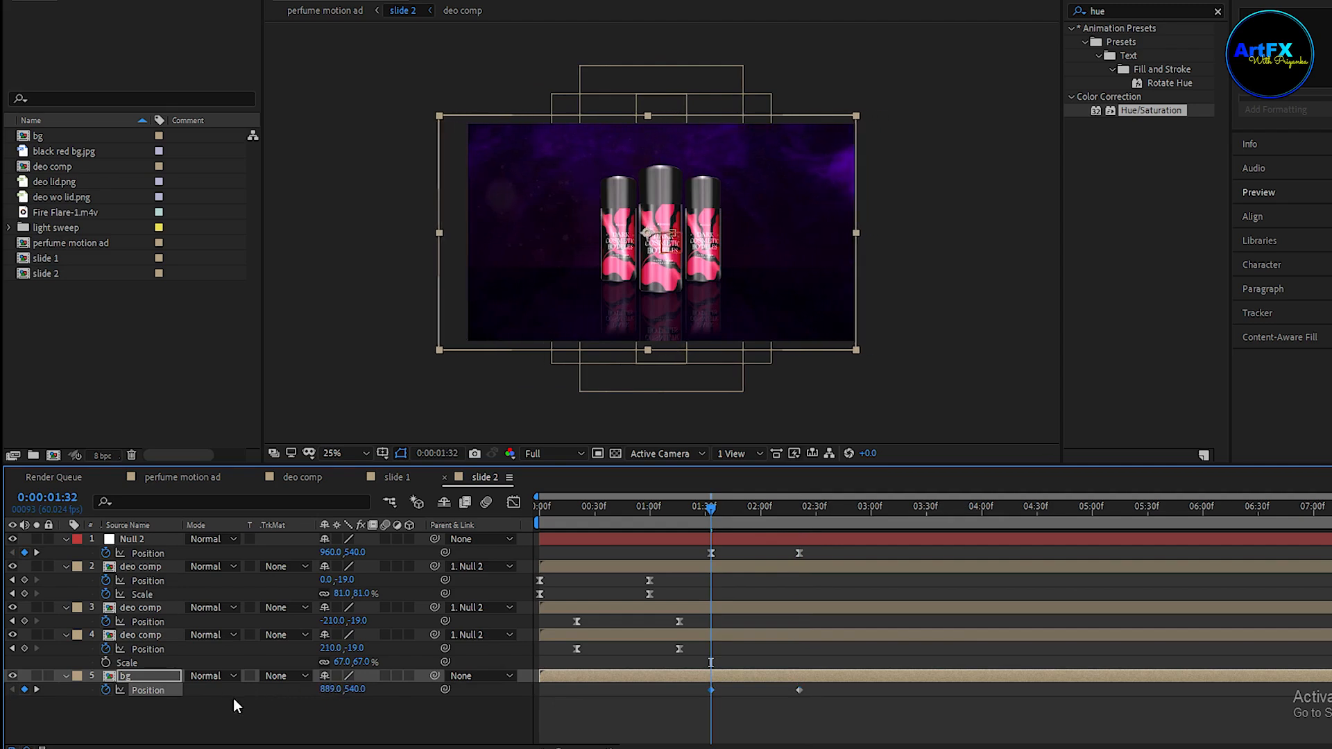
left_click(37, 691)
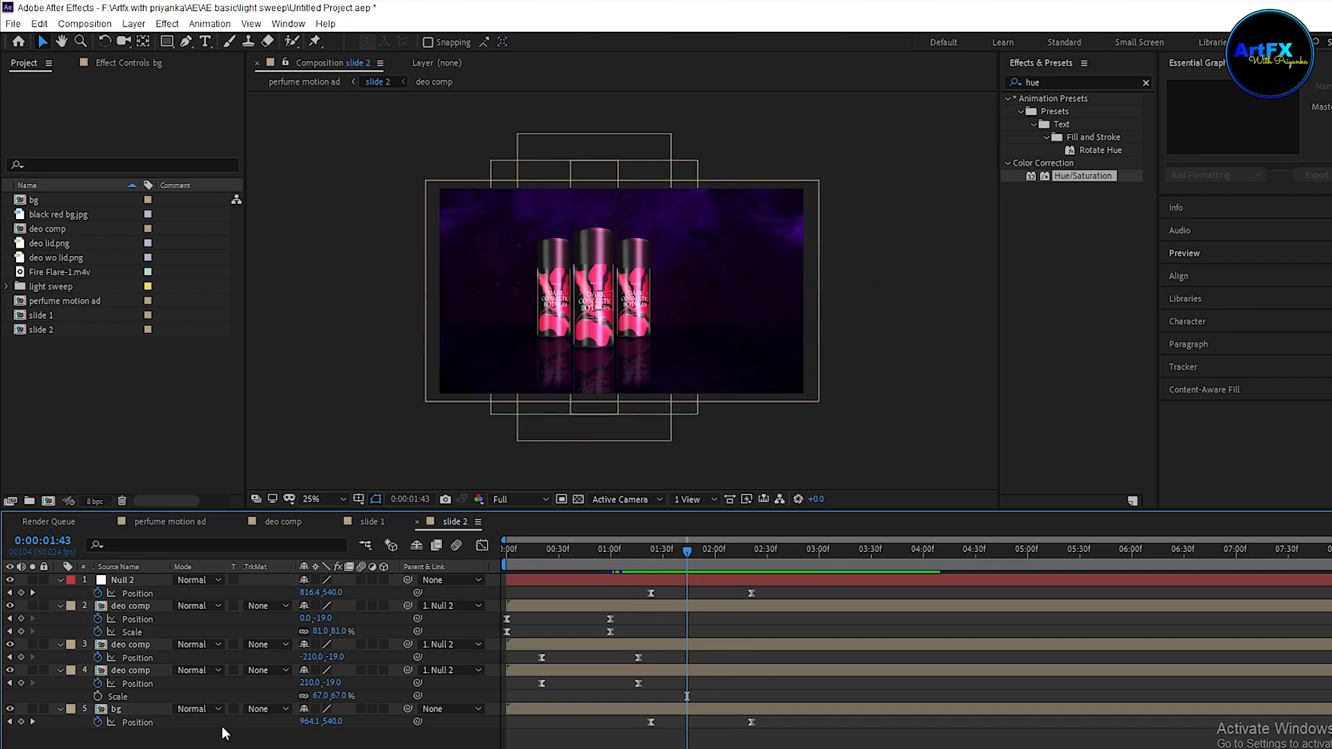
Add the Impact text "strong & bold" on two lines and place it in the empty space beside the bottles.
left_click(206, 42)
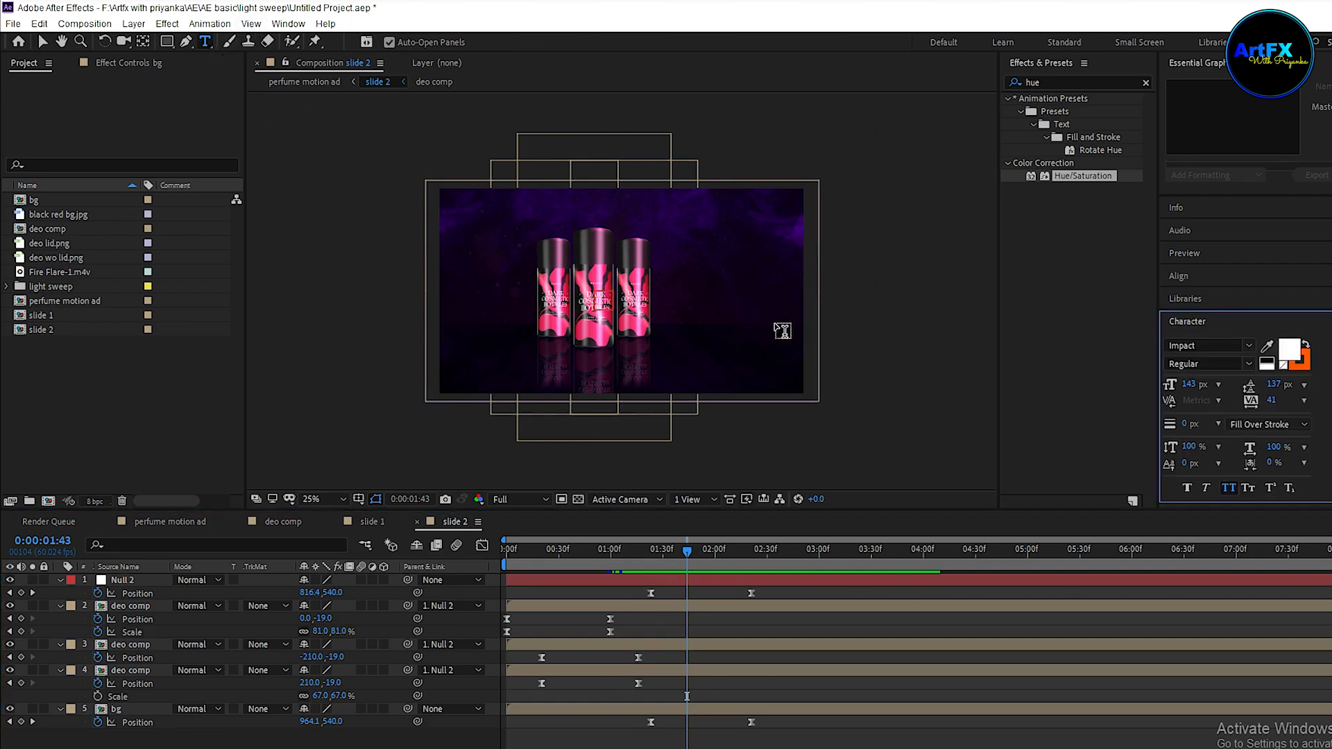
left_click(691, 262)
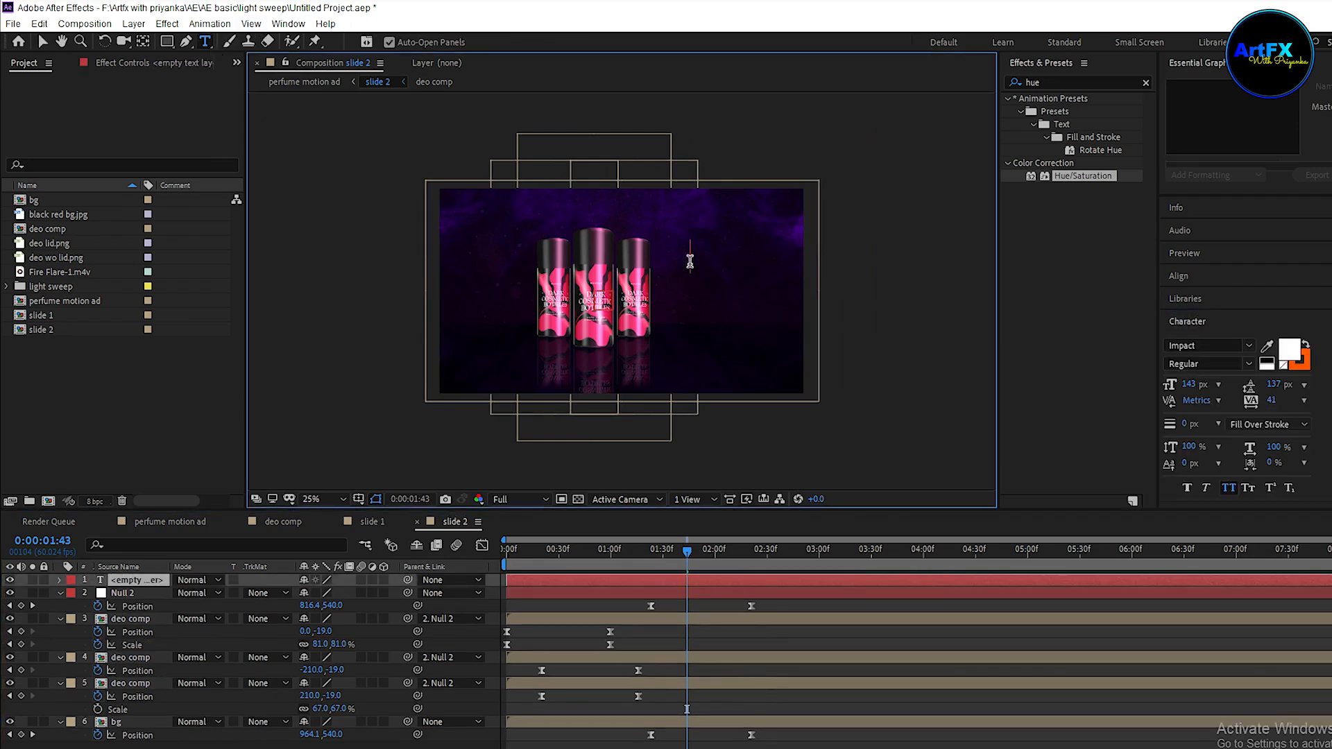
type("strong &bold")
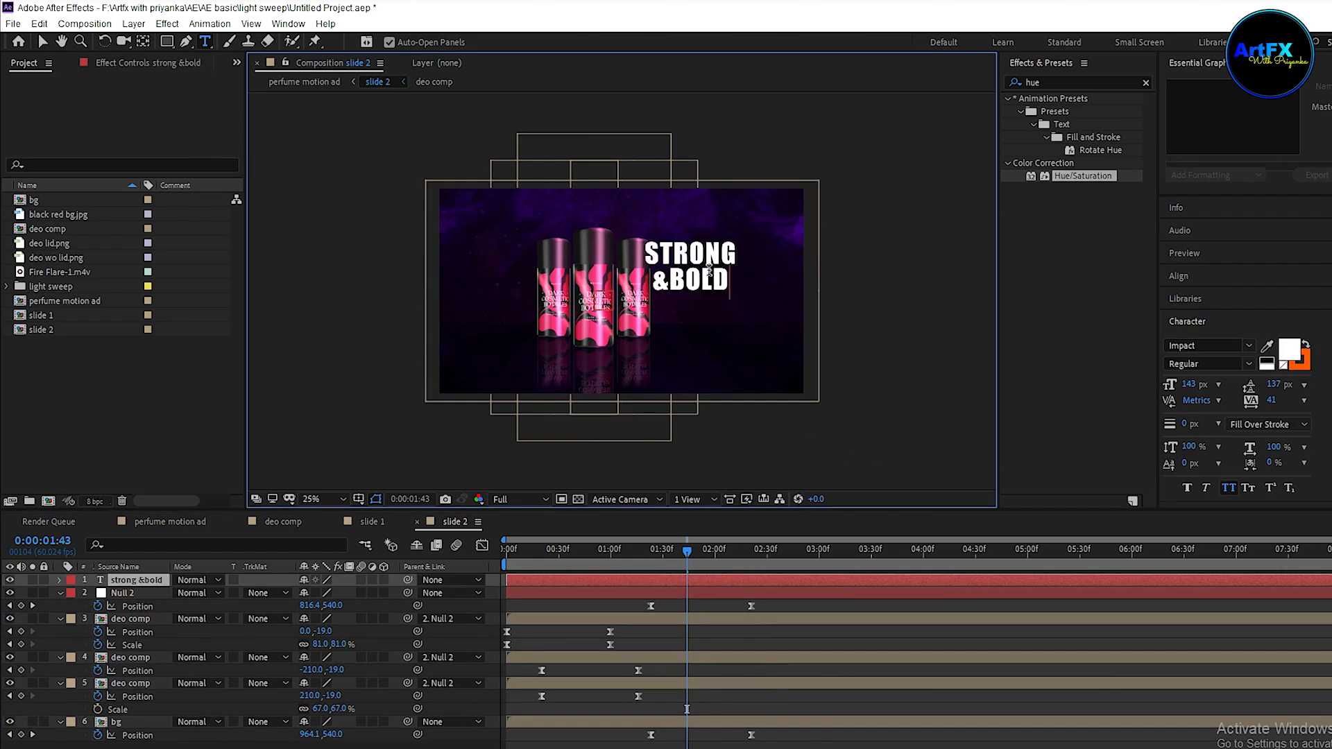
left_click(667, 281)
left_click(144, 596)
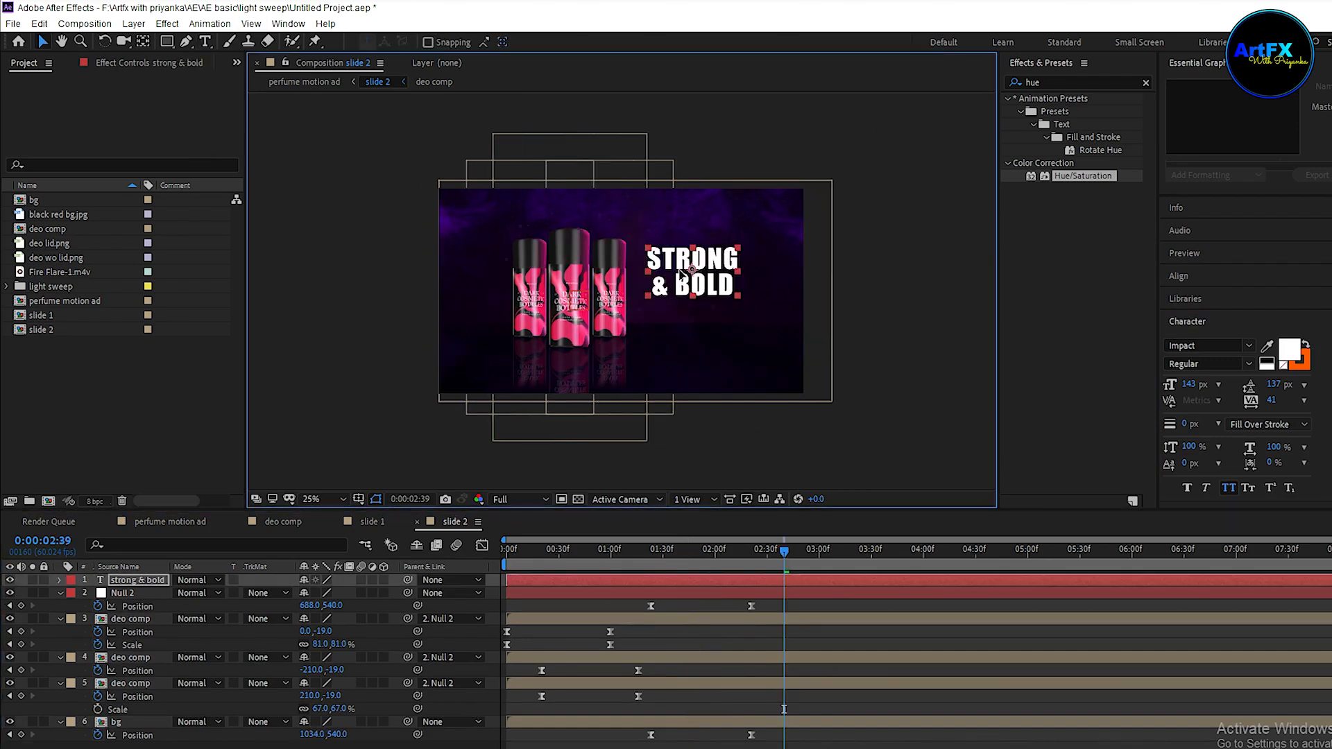
mouse_move(674, 265)
left_mouse_down()
mouse_move(694, 286)
mouse_move(683, 277)
left_mouse_up()
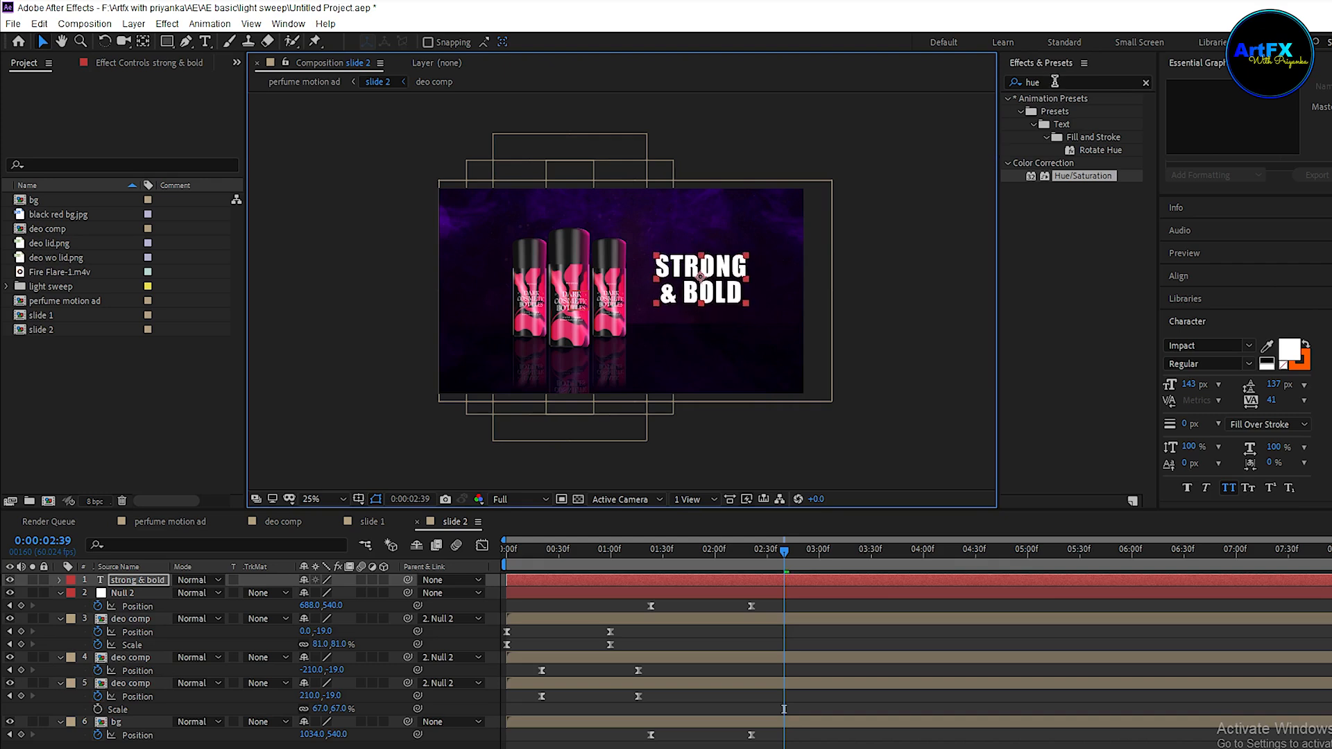
Apply Gradient Ramp to the text layer, with the ramp start at 1332, 204 above the text and the end at 1344, 780 below.
left_click(1055, 81)
type("g")
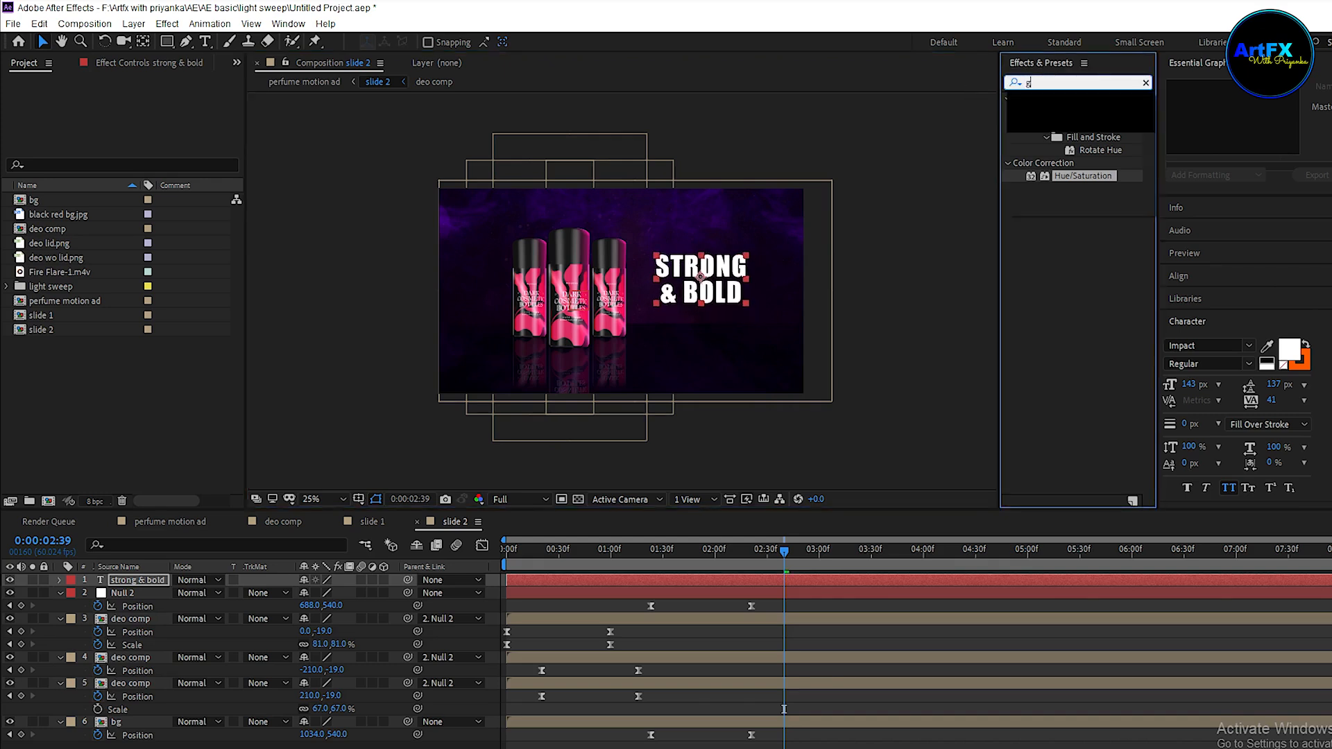
type("rad")
left_click_drag(1083, 240, 145, 581)
left_click_drag(616, 188, 686, 226)
left_click_drag(622, 395, 695, 337)
left_click_drag(686, 225, 692, 227)
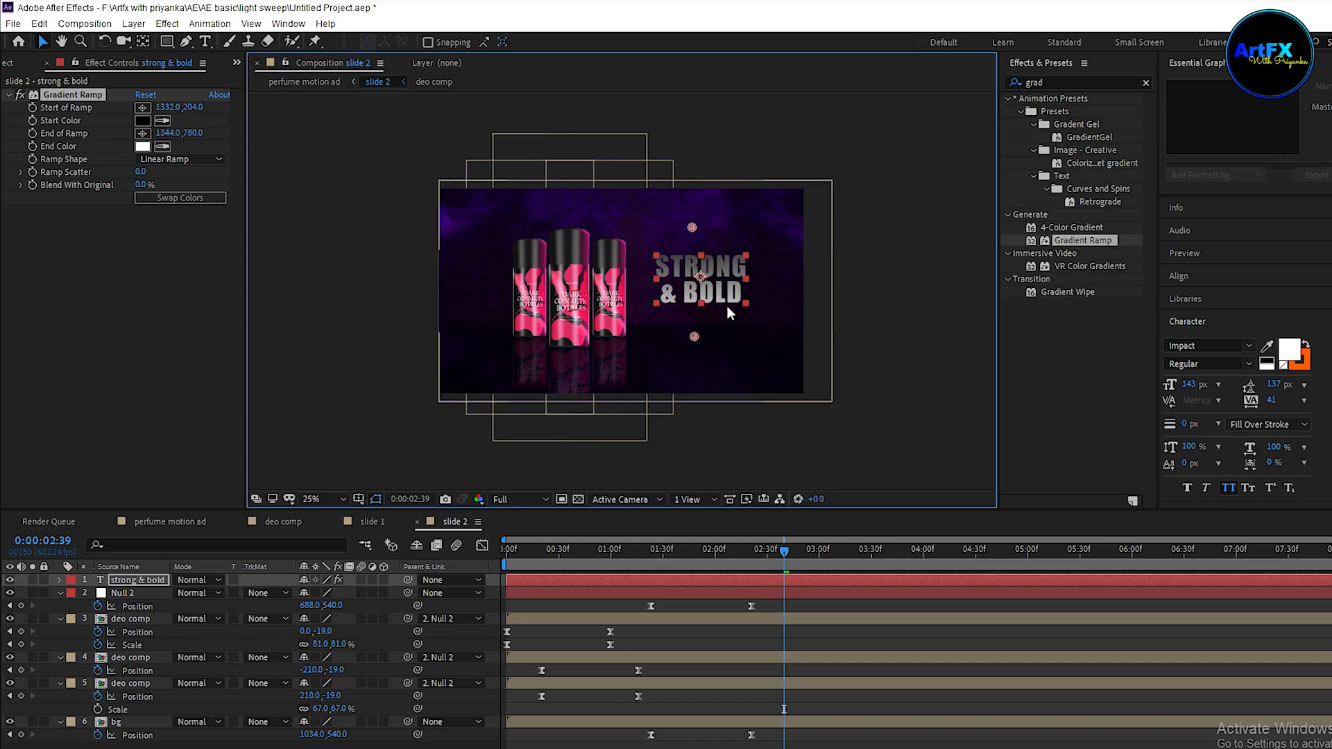
Swap the ramp colors and set the Start Color to a bright pink based on a color sampled from the middle bottle.
left_click(182, 198)
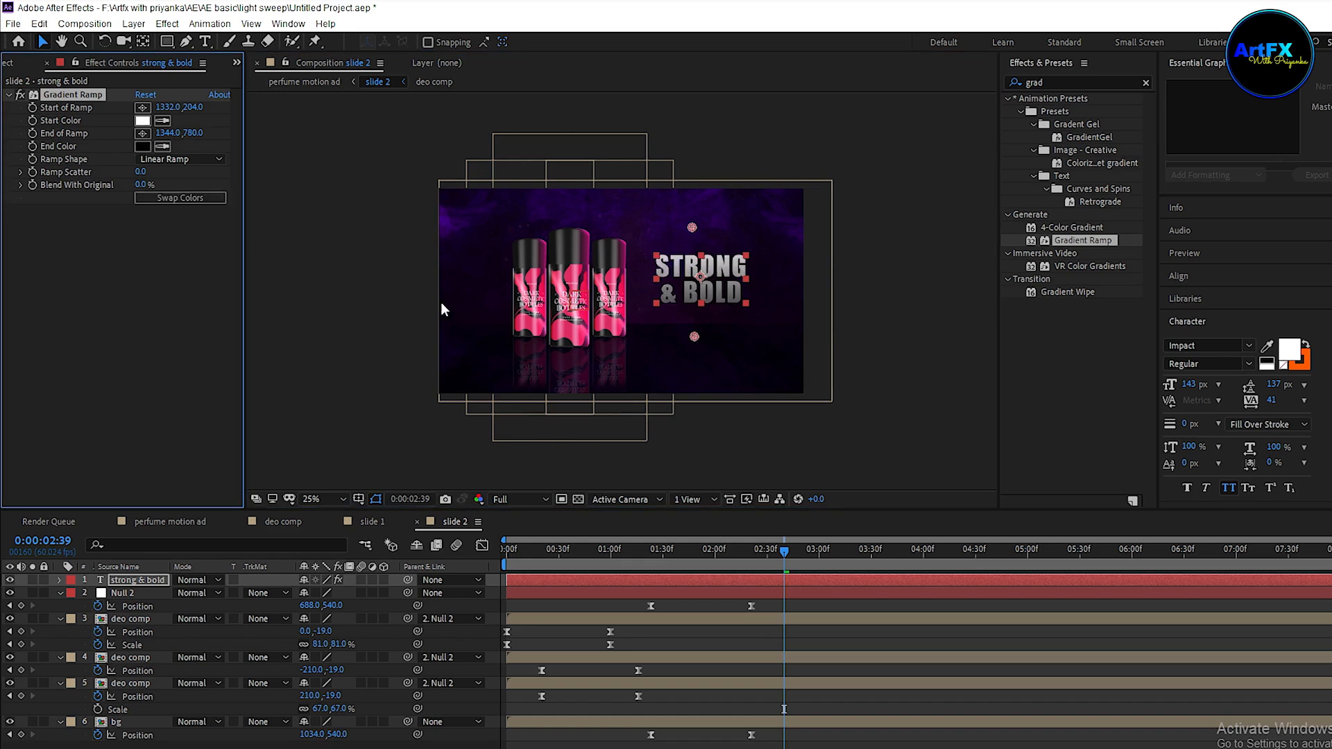
left_click(145, 122)
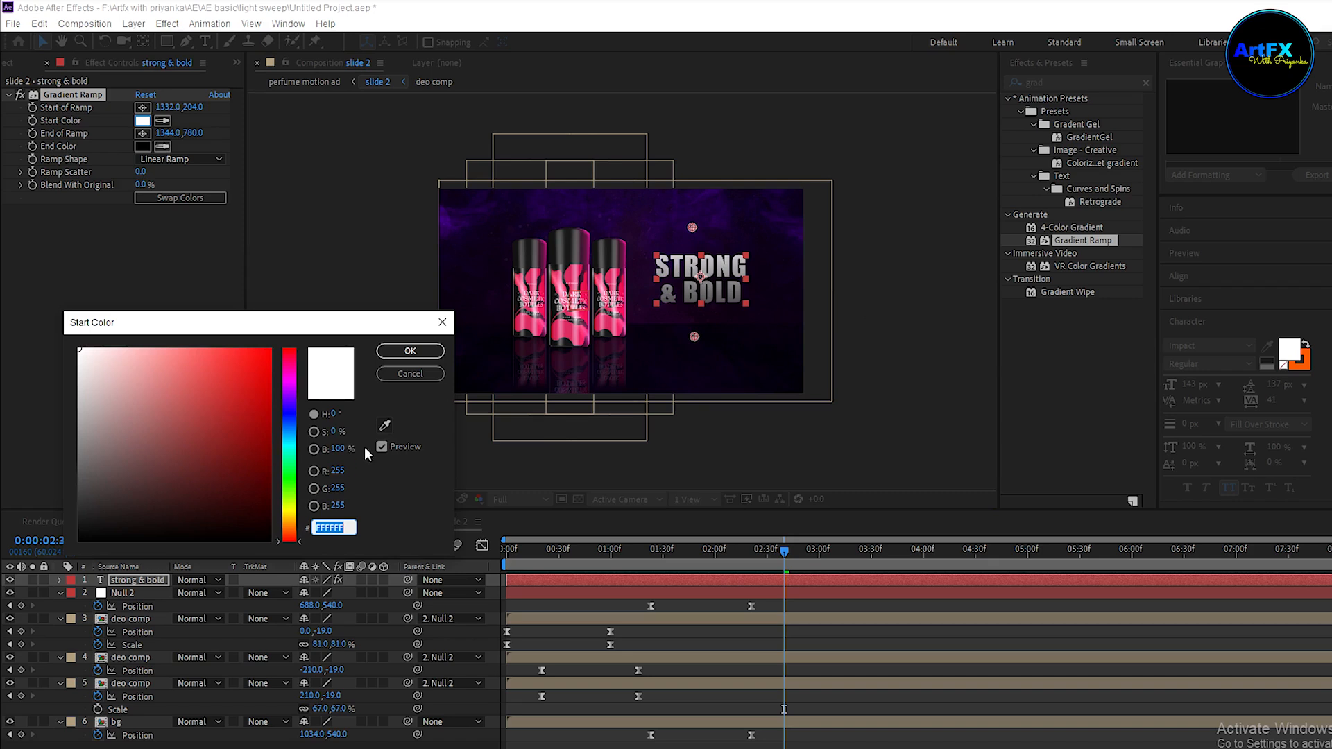
left_click(384, 425)
left_click(570, 280)
left_click(271, 380)
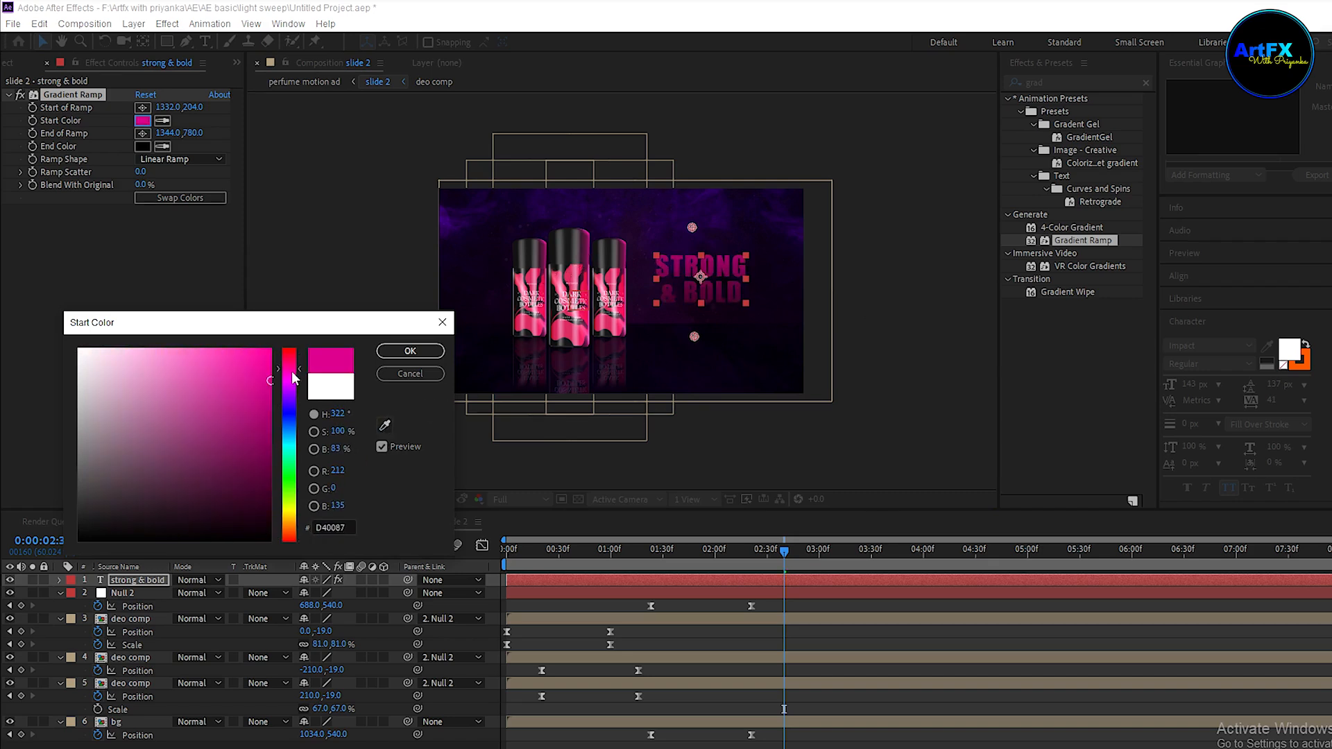
left_click_drag(291, 372, 295, 362)
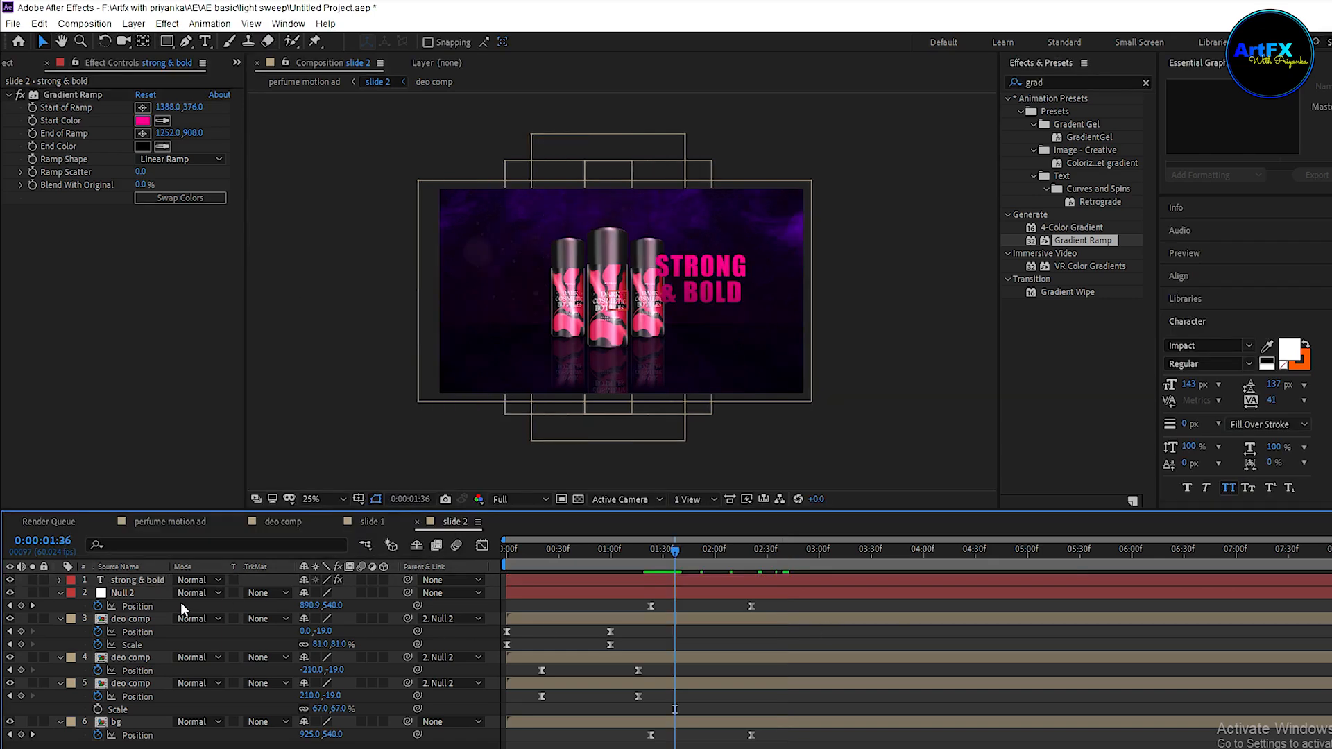
Keyframe the text layer's Position at 1376, 464 and Opacity at 100%, and move both keyframes to about 0:00:02:15.
left_click(144, 580)
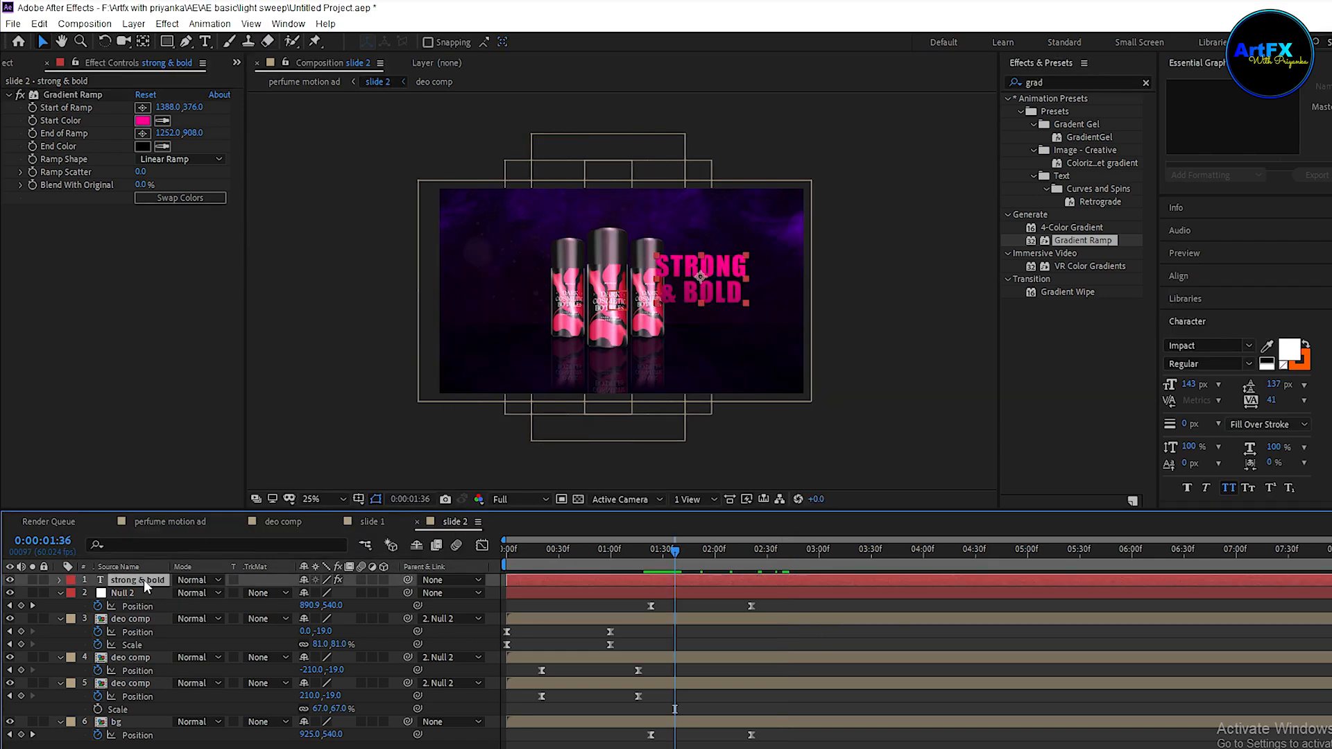
key("p")
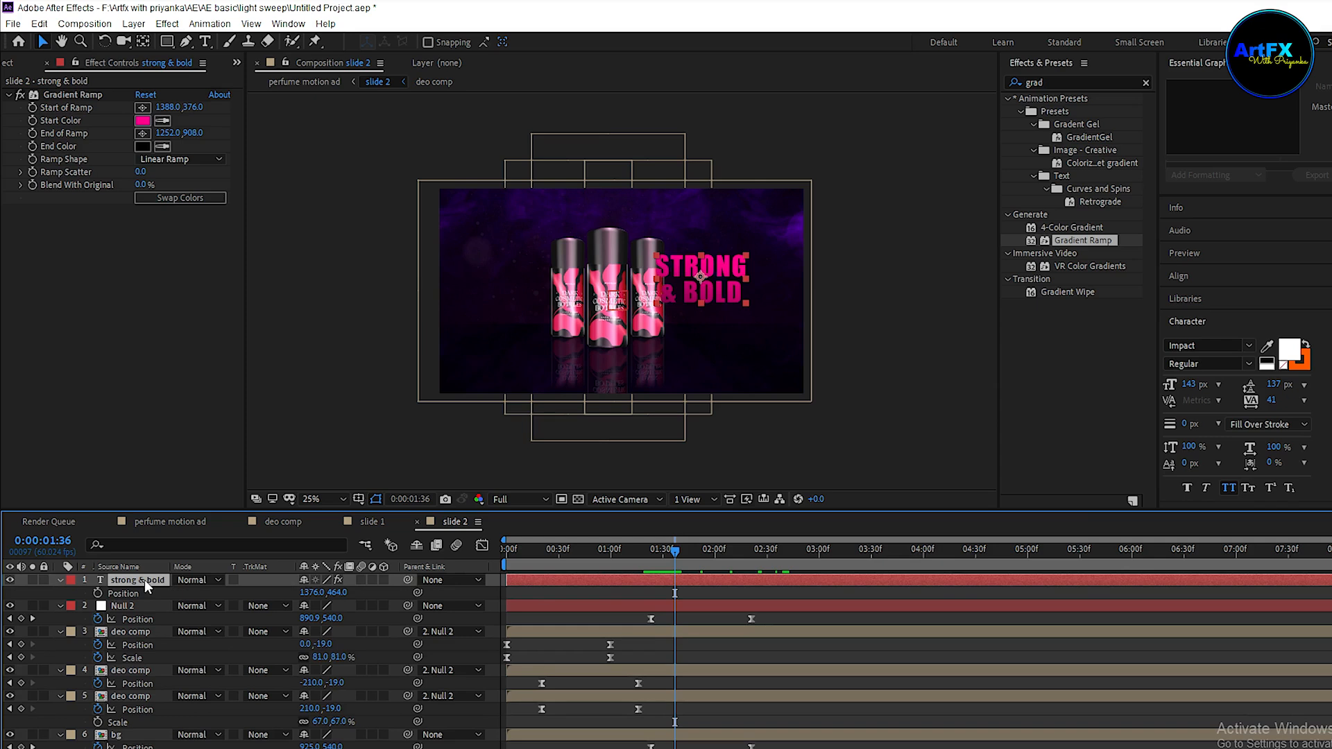
key("shift+t")
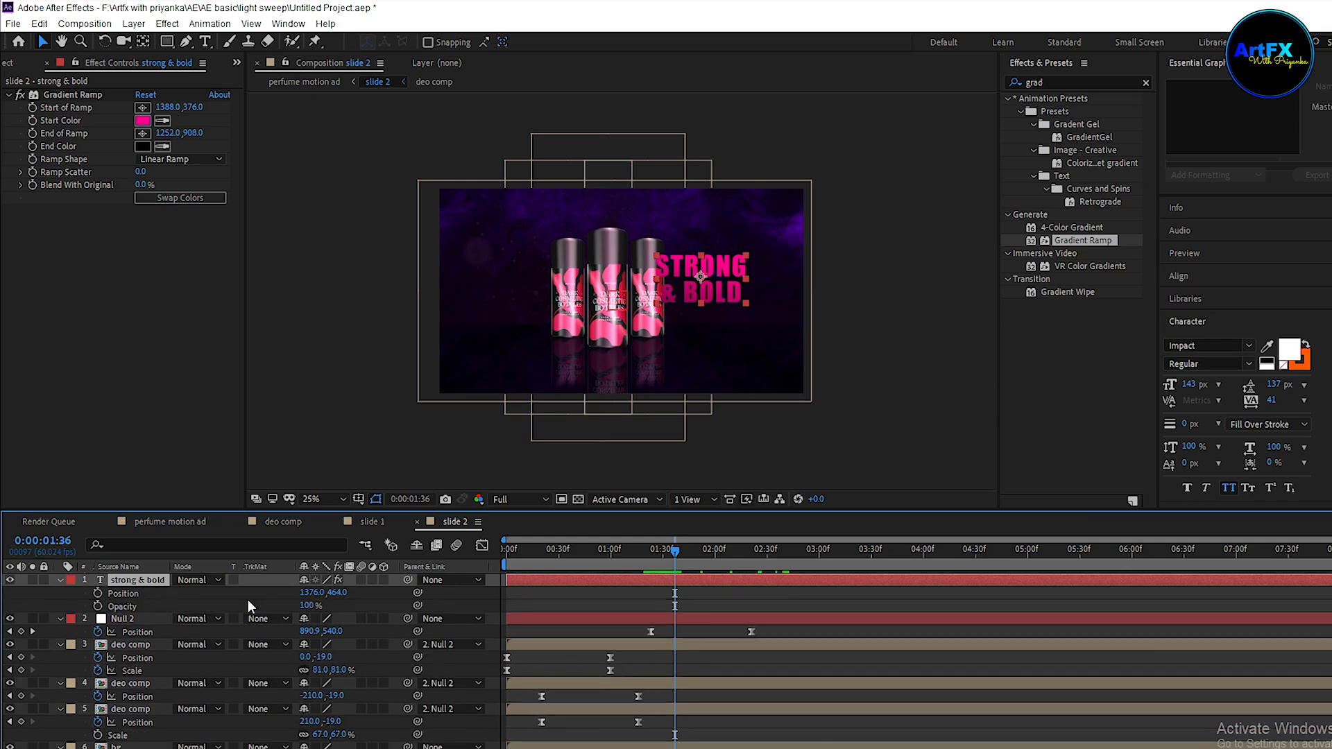
left_click(97, 606)
left_click(97, 594)
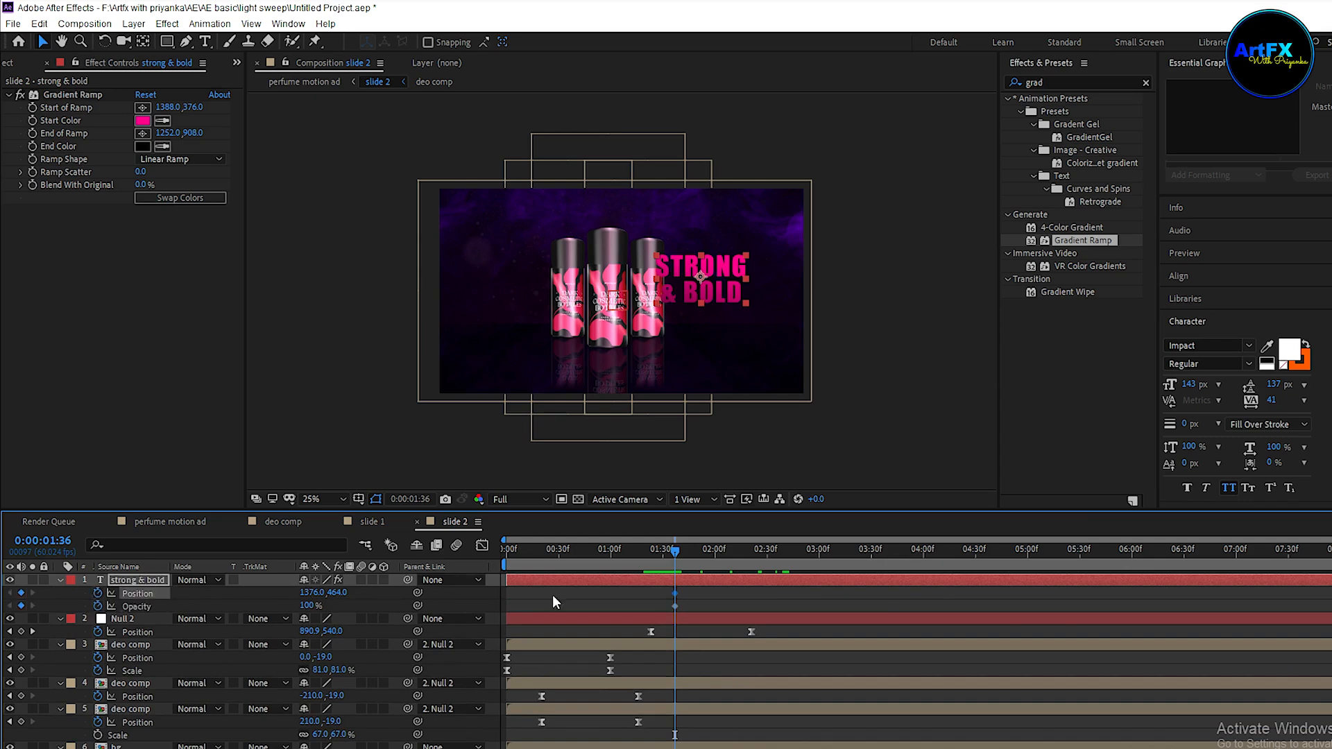
left_click_drag(694, 587, 740, 594)
left_click(573, 610)
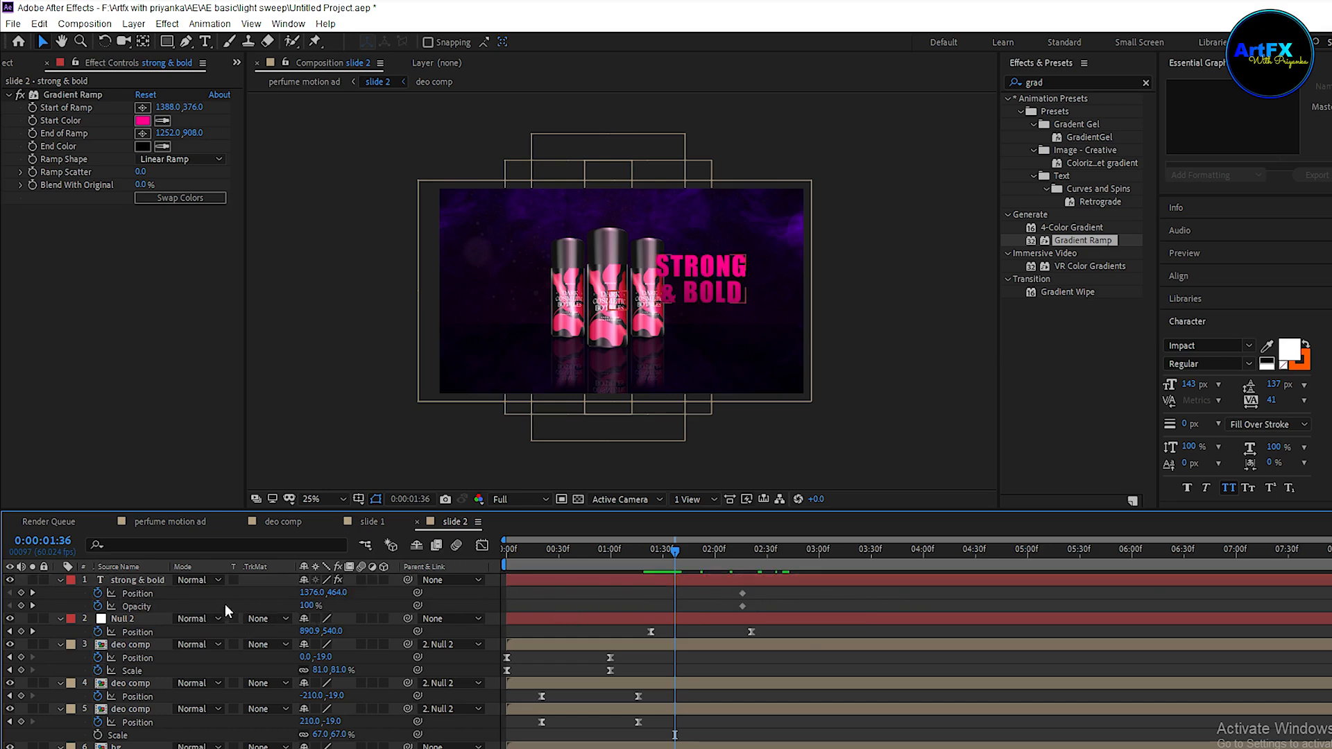
At 0:00:01:36, set the text's Position to 1376, 607 and Opacity to 0%, and trim the layer's start there.
left_click_drag(342, 593, 448, 598)
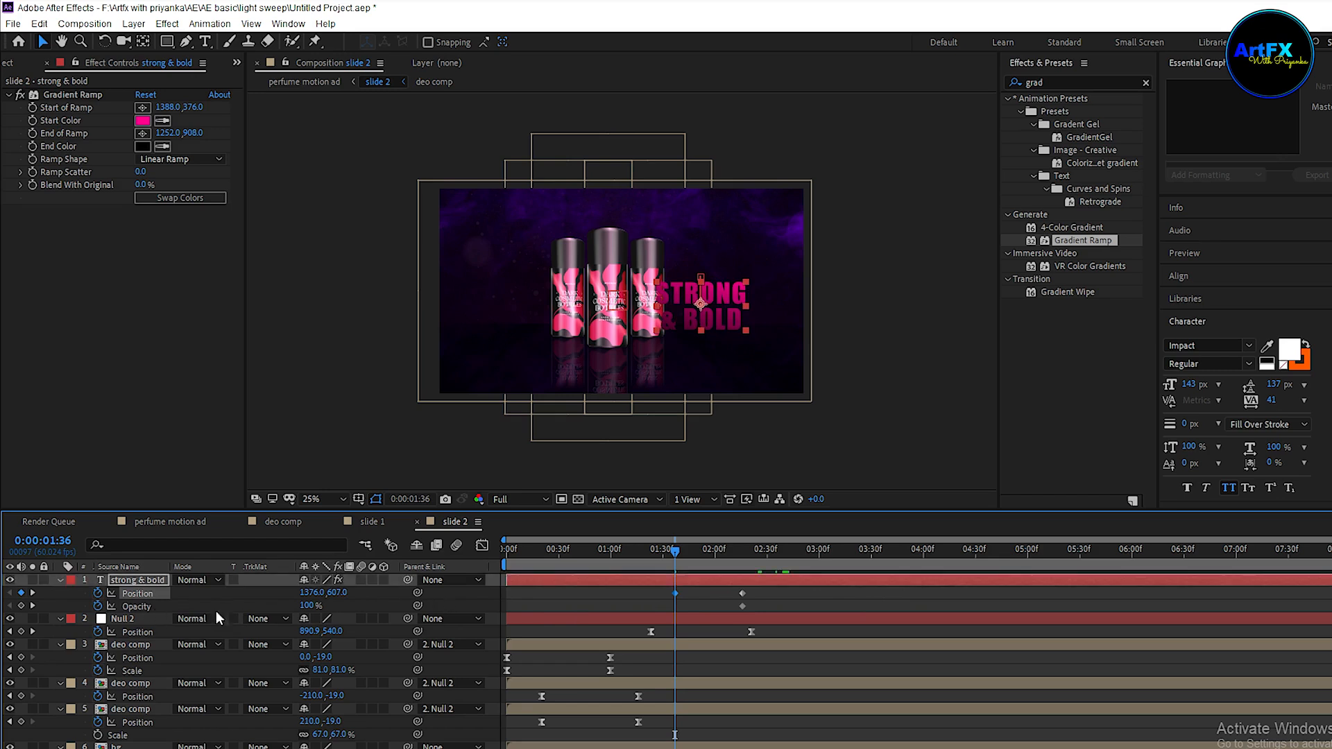
left_click(309, 606)
type("0")
key("Return")
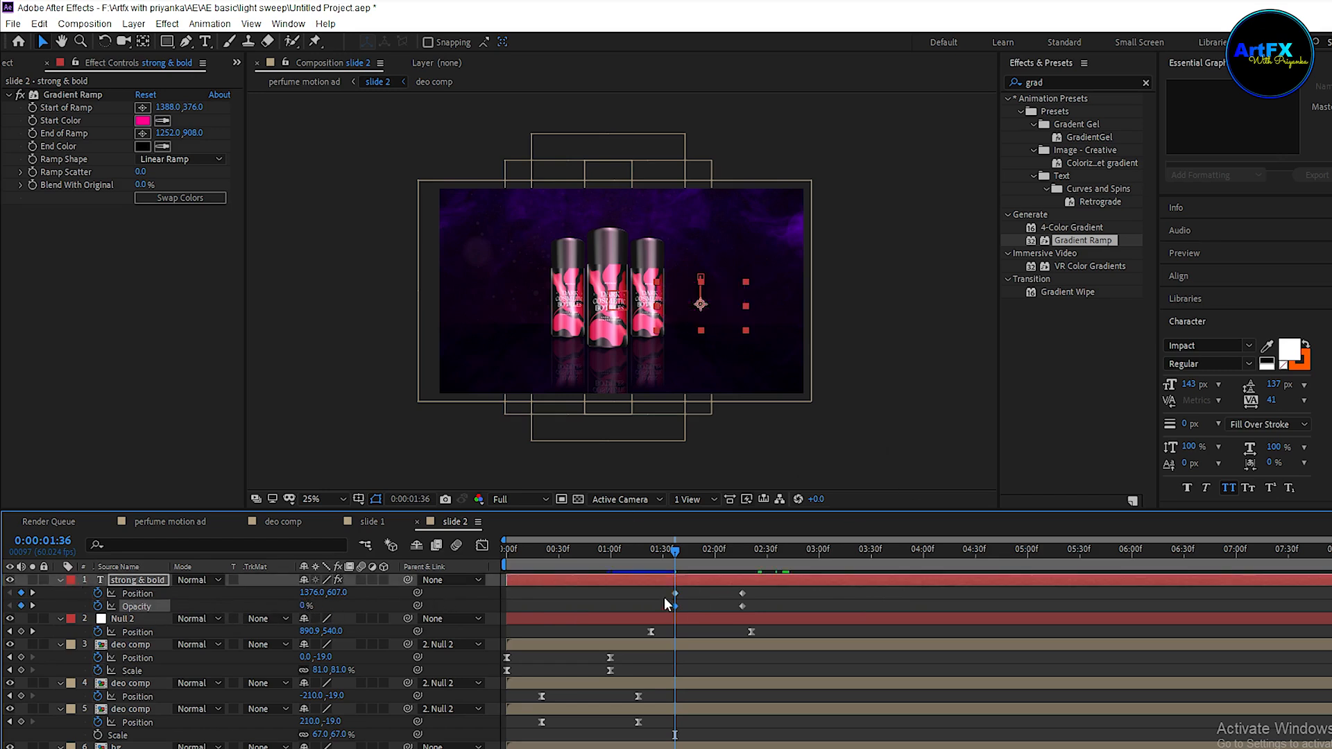
key("alt+[")
key("space")
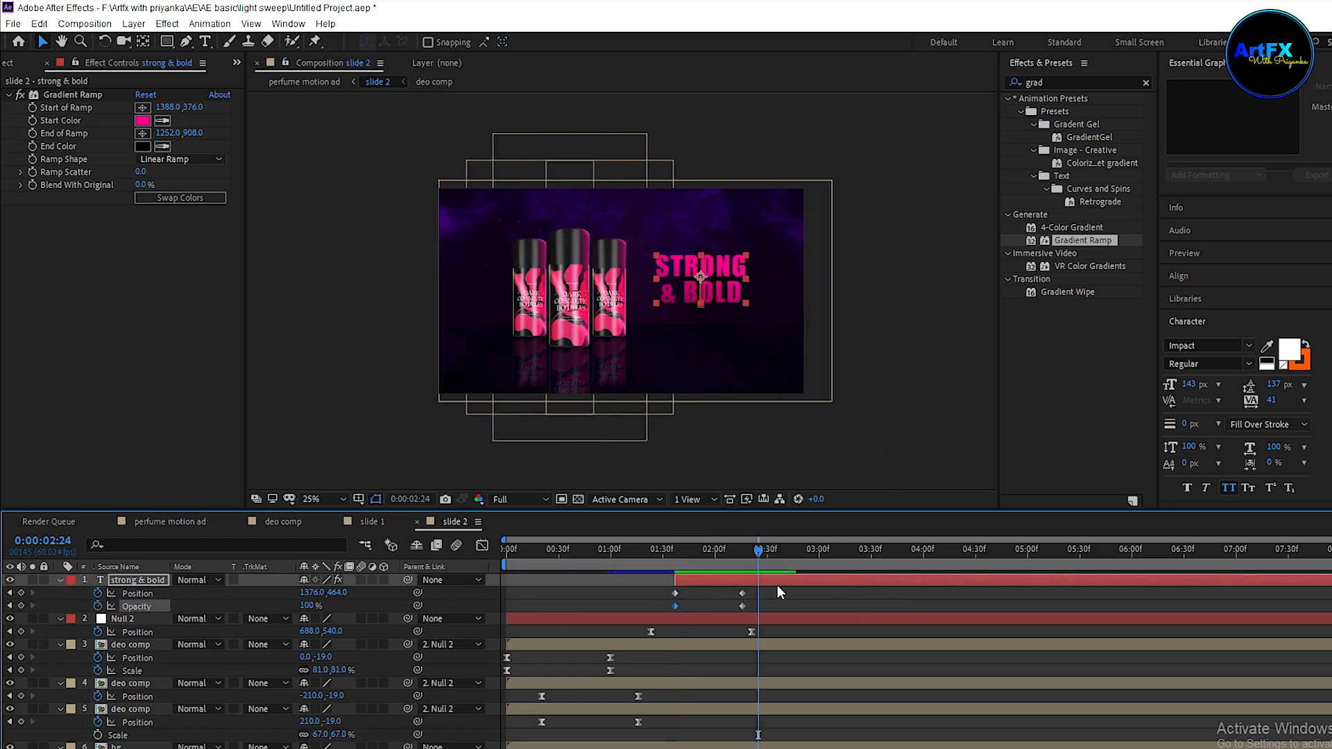
Apply Easy Ease to the text's Position and Opacity keyframes, shift them slightly earlier, and preview the animation.
left_click_drag(777, 584, 634, 605)
key("F9")
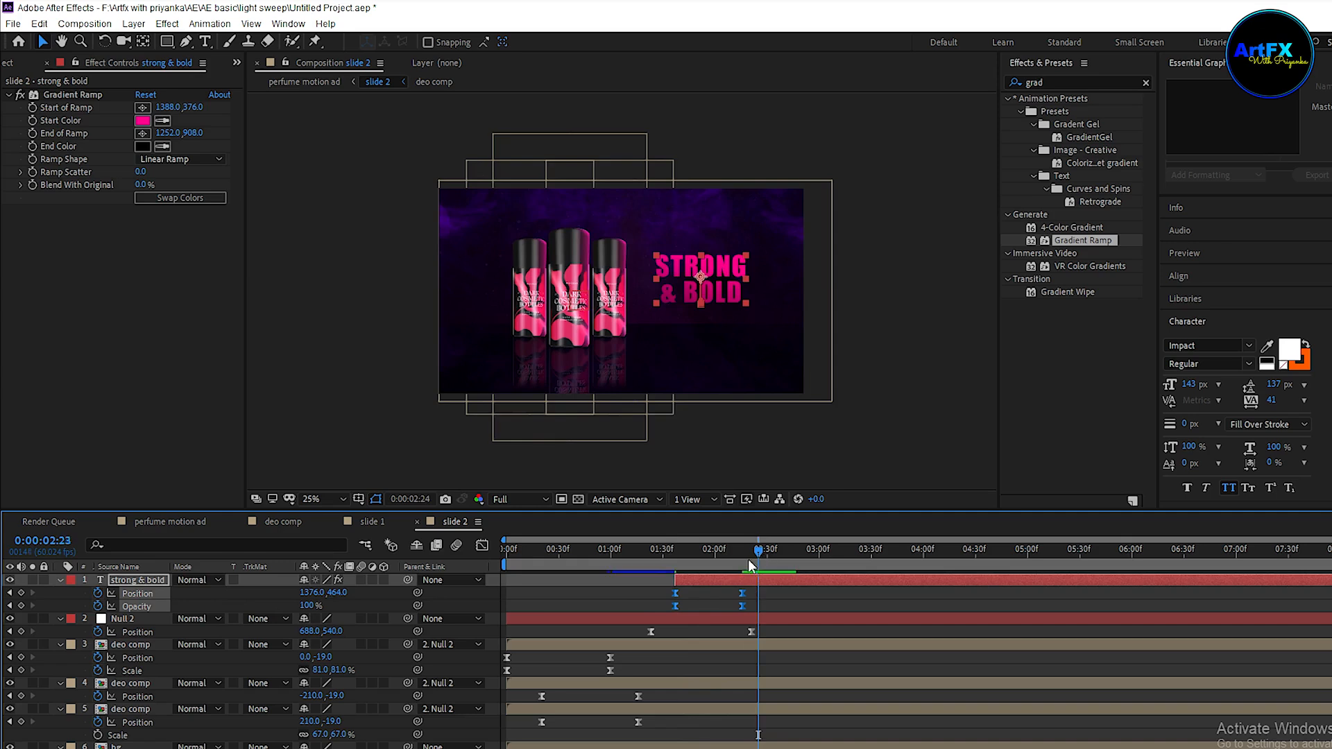
left_click(659, 549)
key("space")
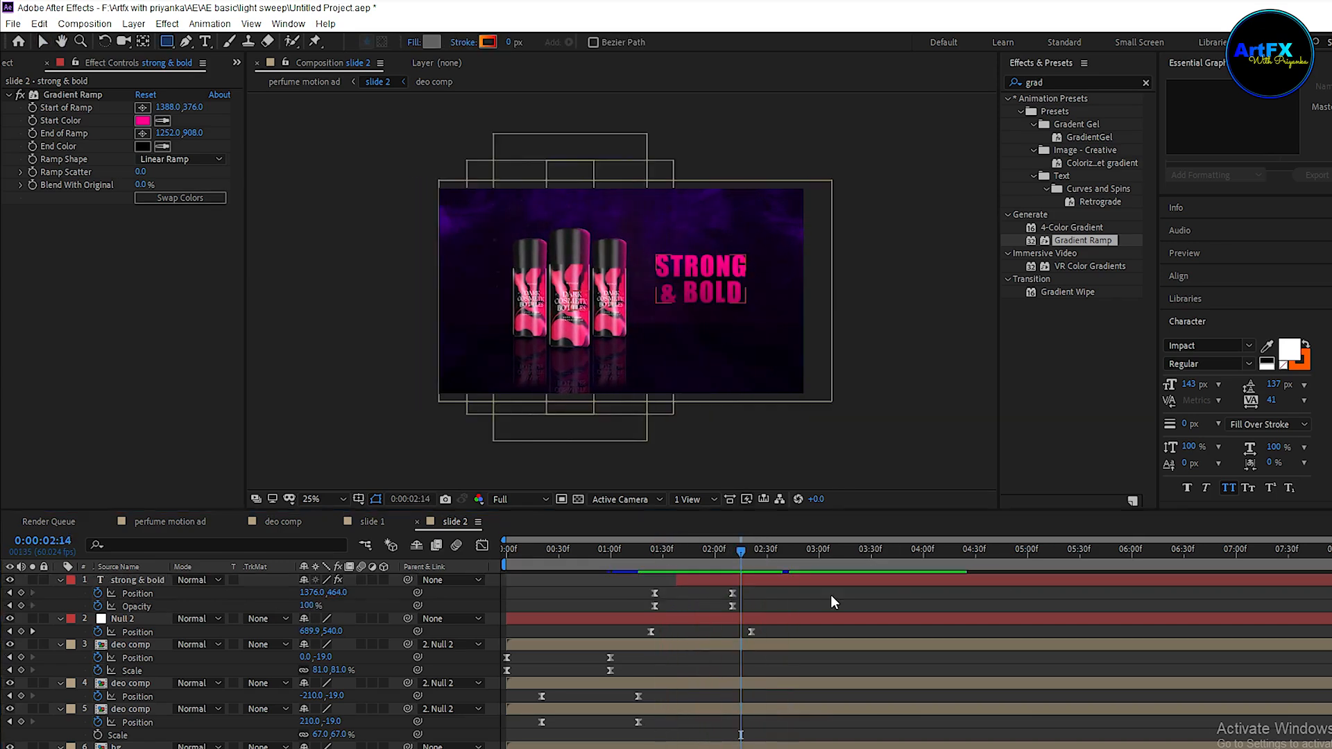
left_click(830, 601)
Draw a gray rectangle below the text at about the text's width, and move its anchor point to its left edge.
left_click(166, 41)
left_click_drag(659, 309, 747, 328)
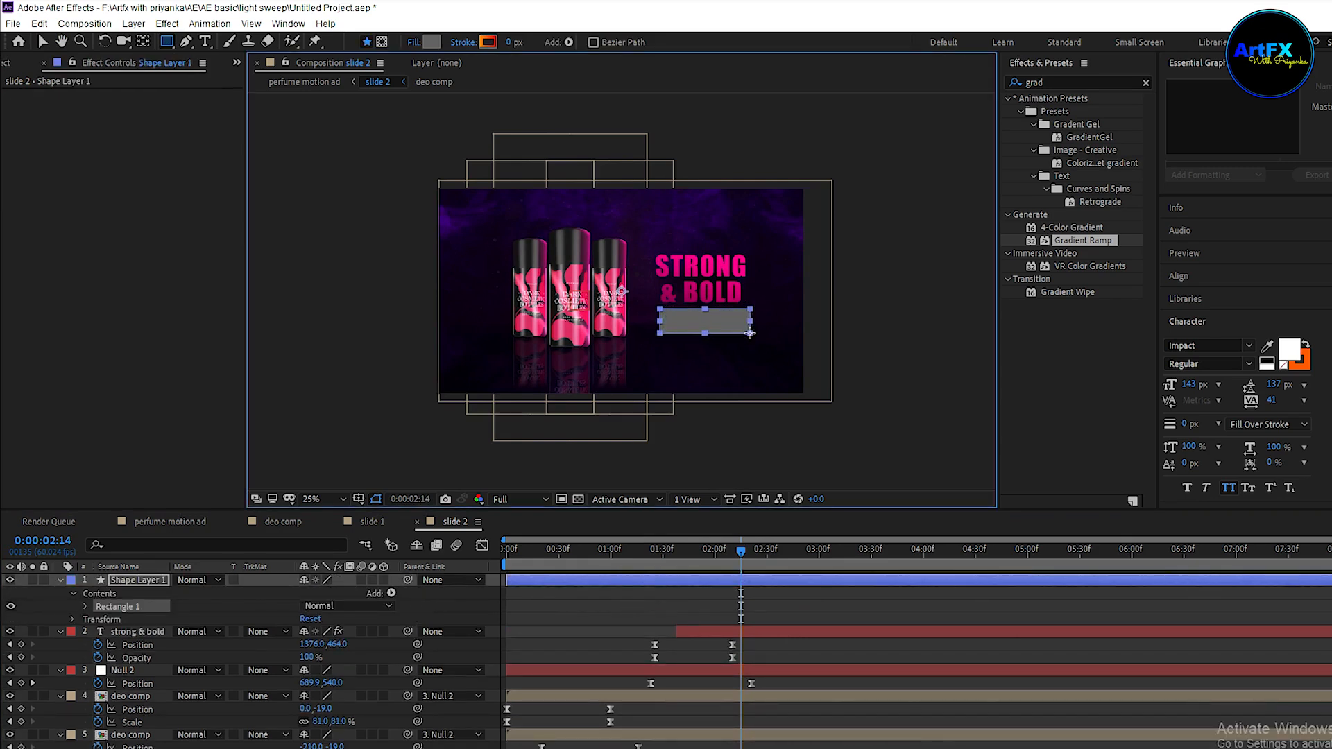
left_click(143, 41)
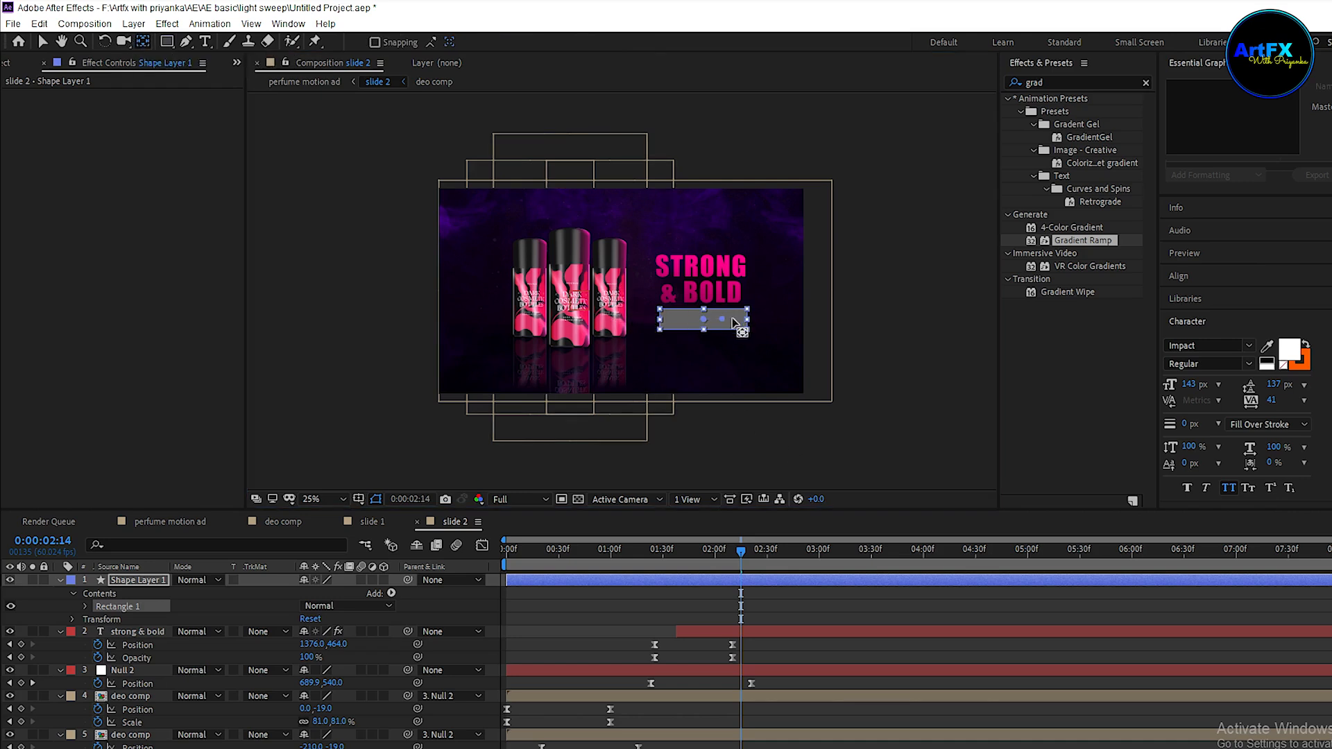
left_click_drag(704, 319, 659, 319)
Keyframe the rectangle's Scale at 100%, shift that keyframe slightly later, and set its unlinked horizontal Scale to 0% at 0:00:01:57.
left_click(136, 580)
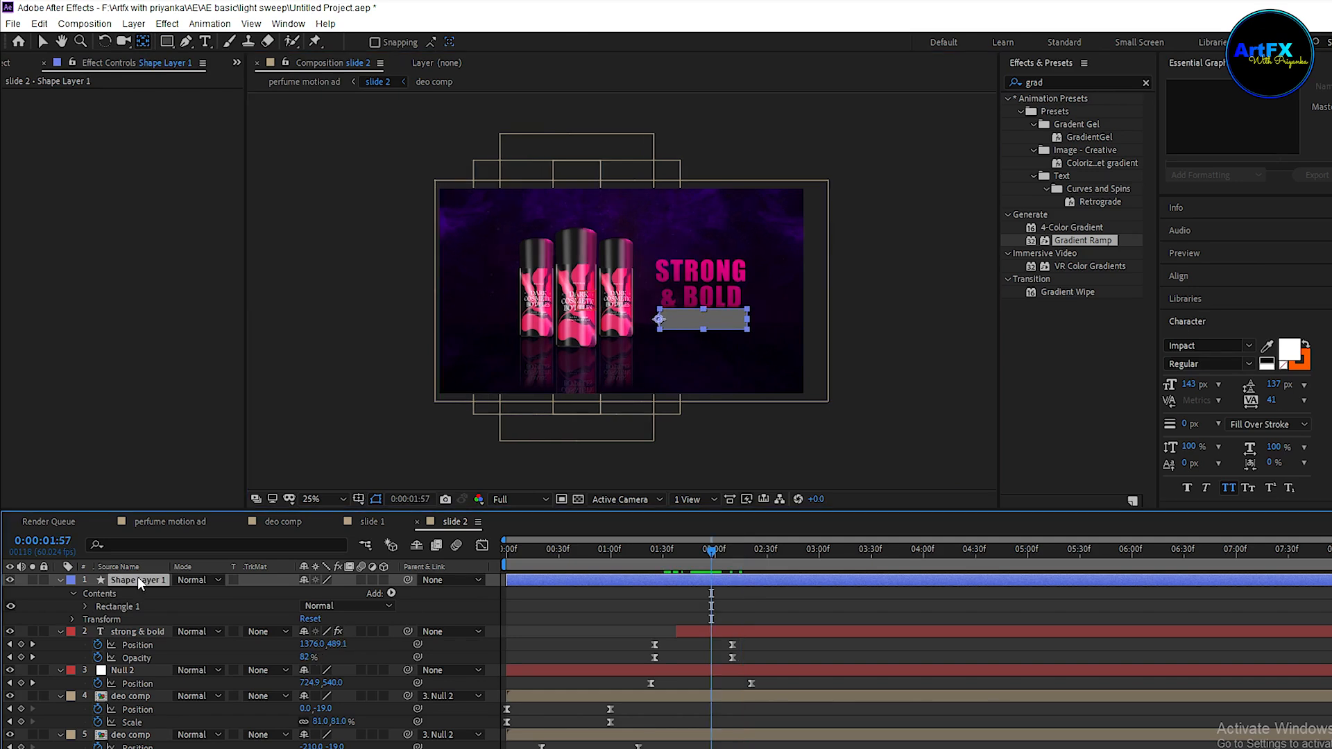
key("s")
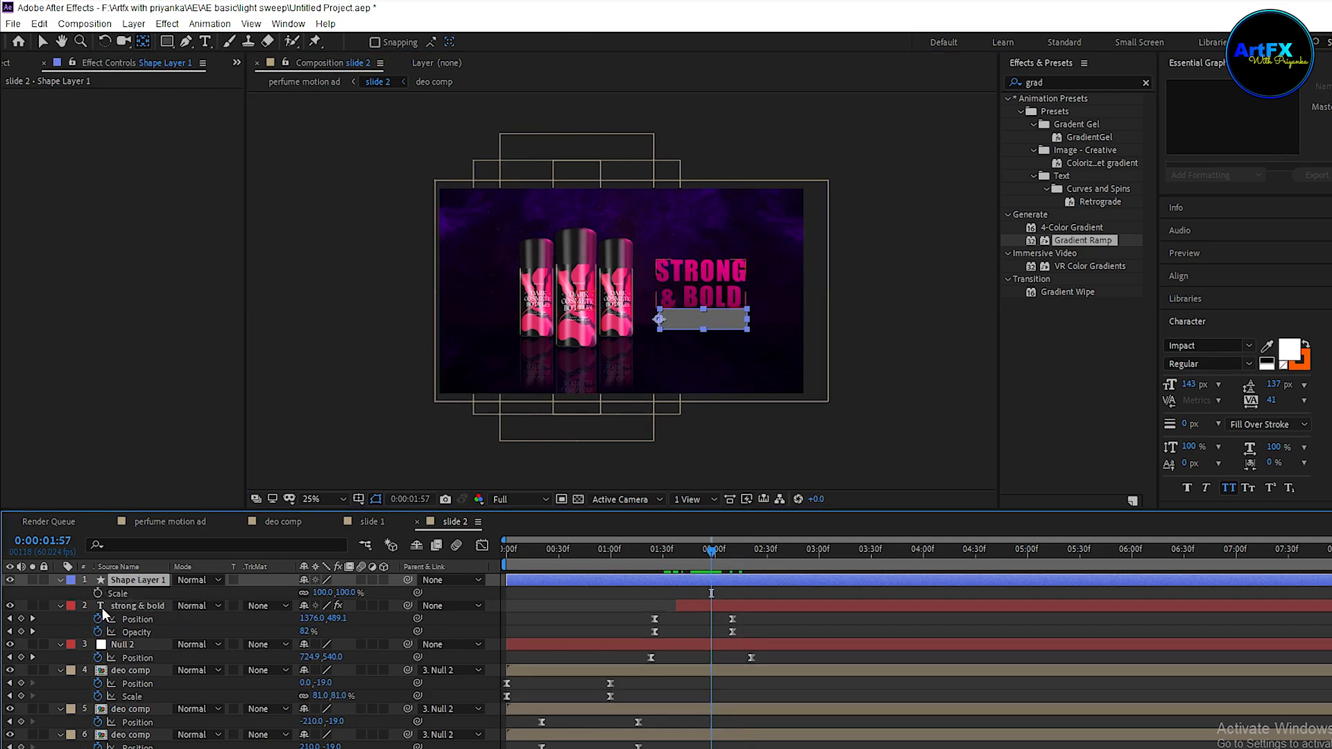
left_click(98, 593)
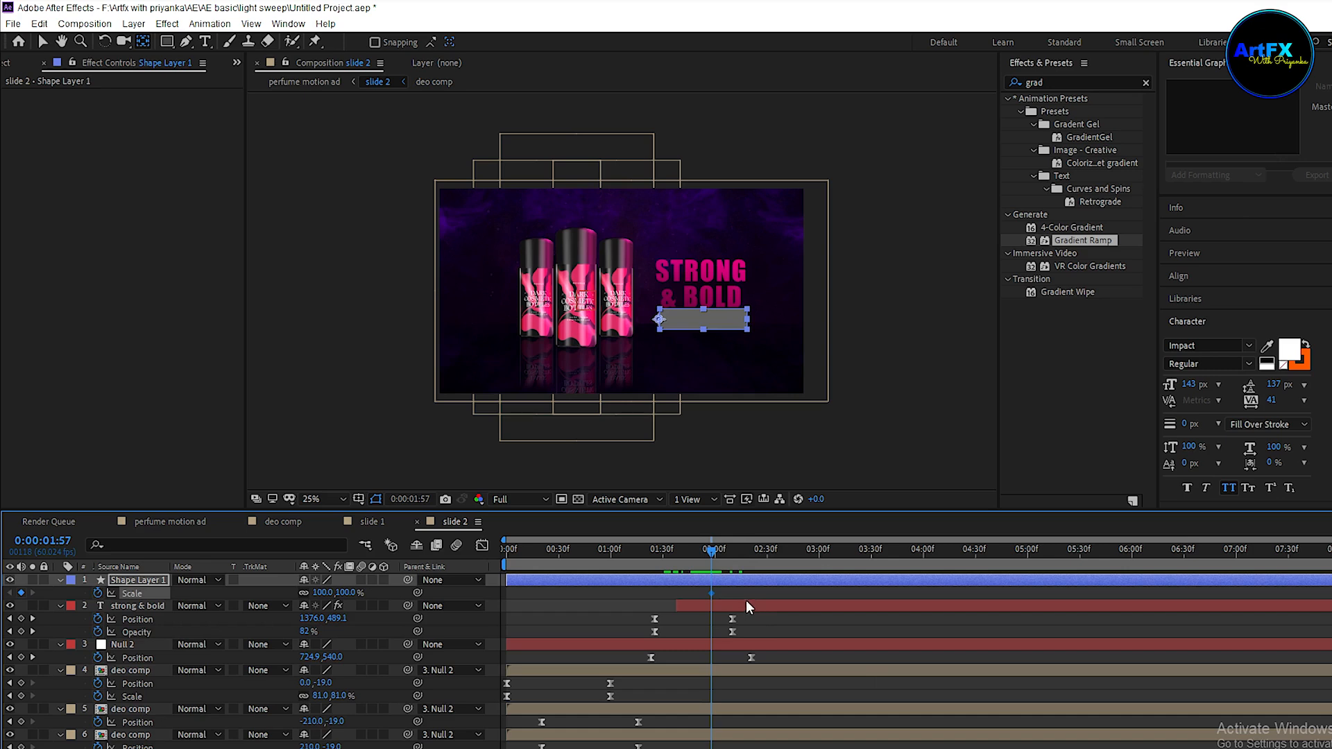
left_click_drag(716, 593, 749, 593)
left_click(304, 593)
left_click(322, 594)
type("0")
left_click(644, 605)
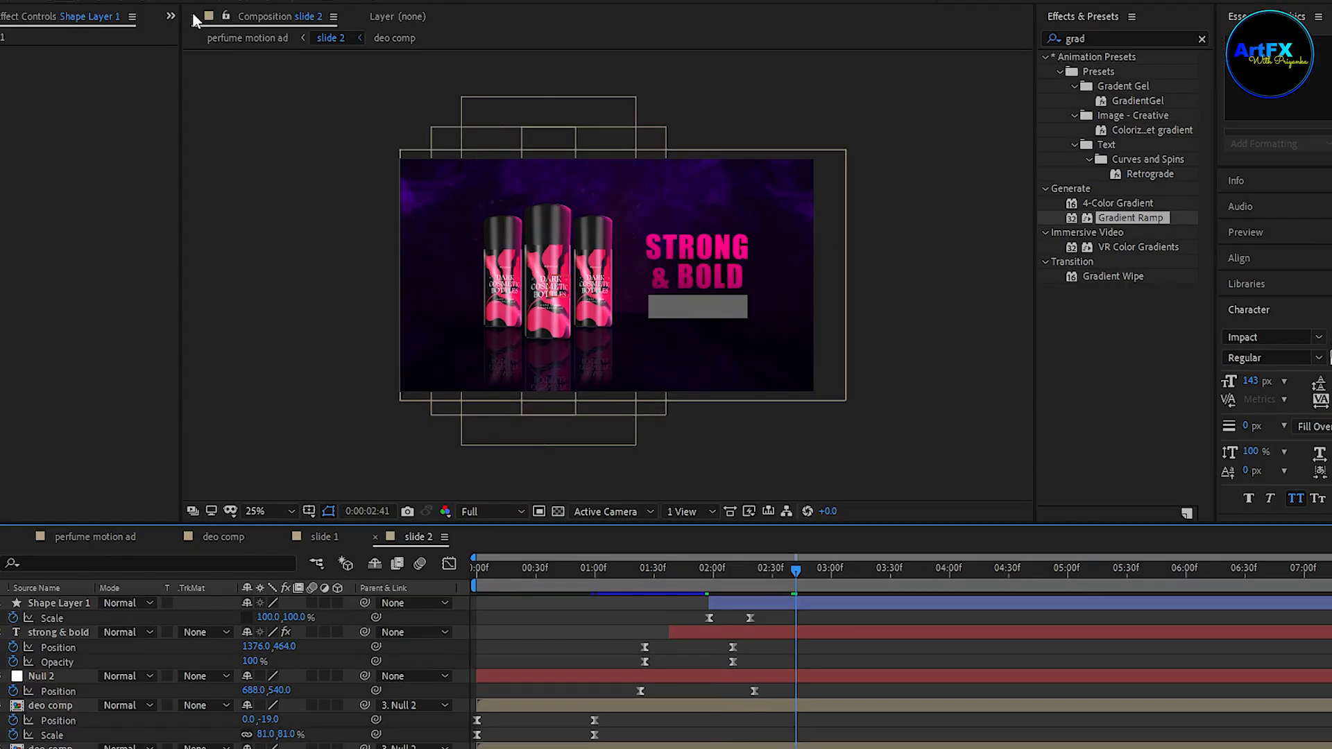
Add the text "for men" below the rectangle, scale it down to 73%, and place it over the gray rectangle.
left_click(142, 3)
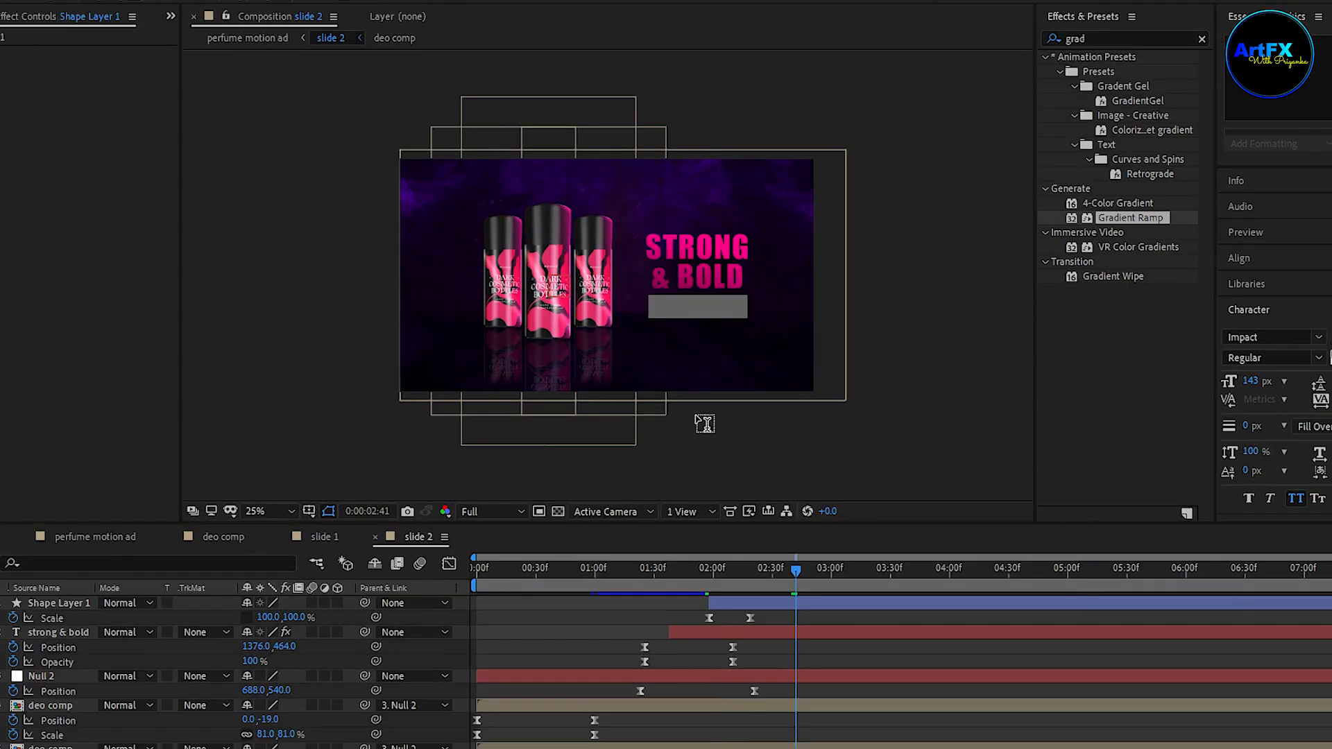
left_click(678, 360)
type("for men")
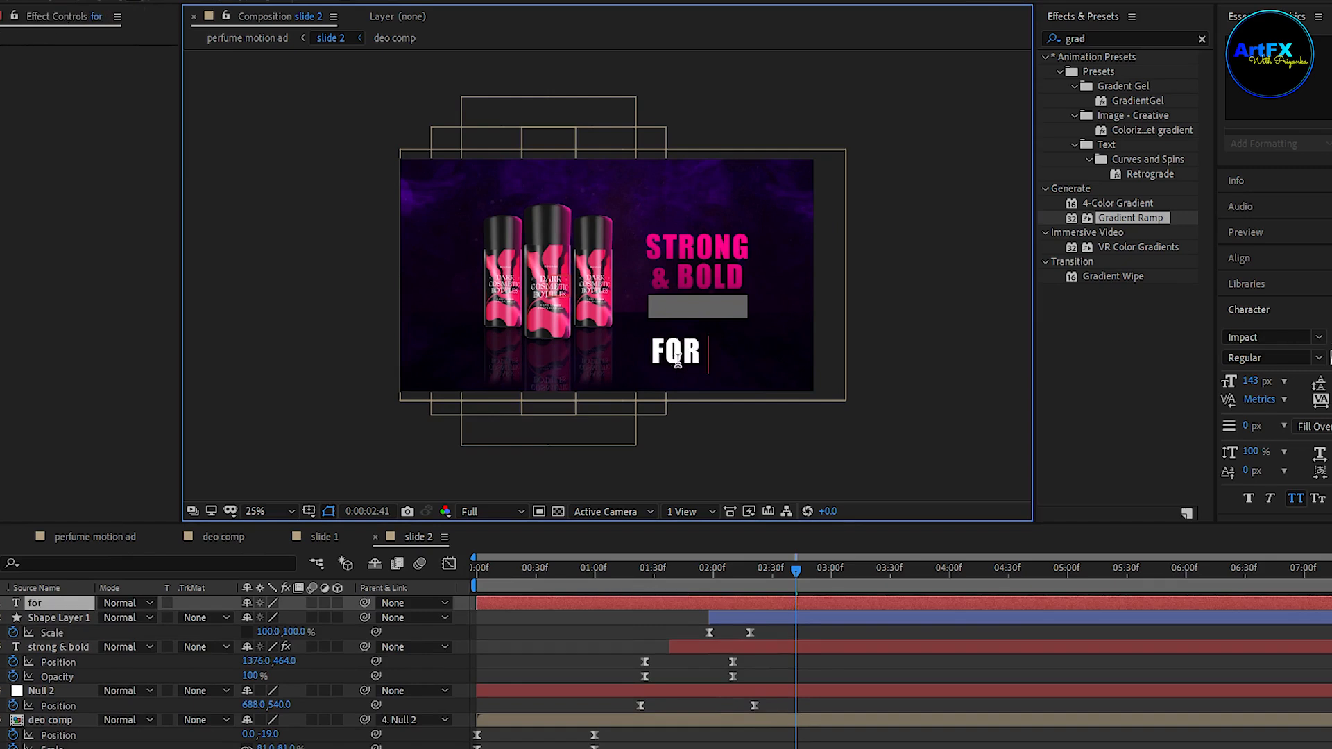
left_click(635, 633)
left_click(59, 602)
key("alt+shift+s")
left_click_drag(265, 617, 249, 617)
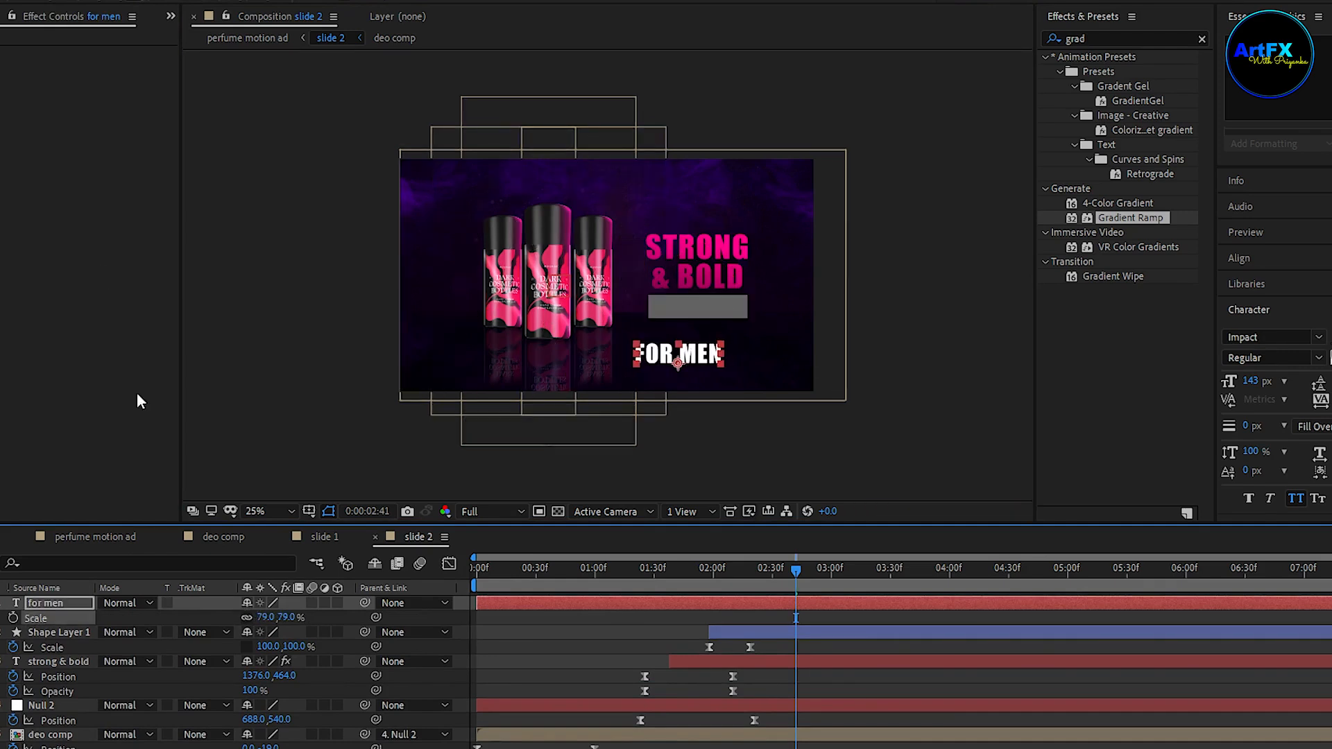
left_click_drag(703, 360, 721, 315)
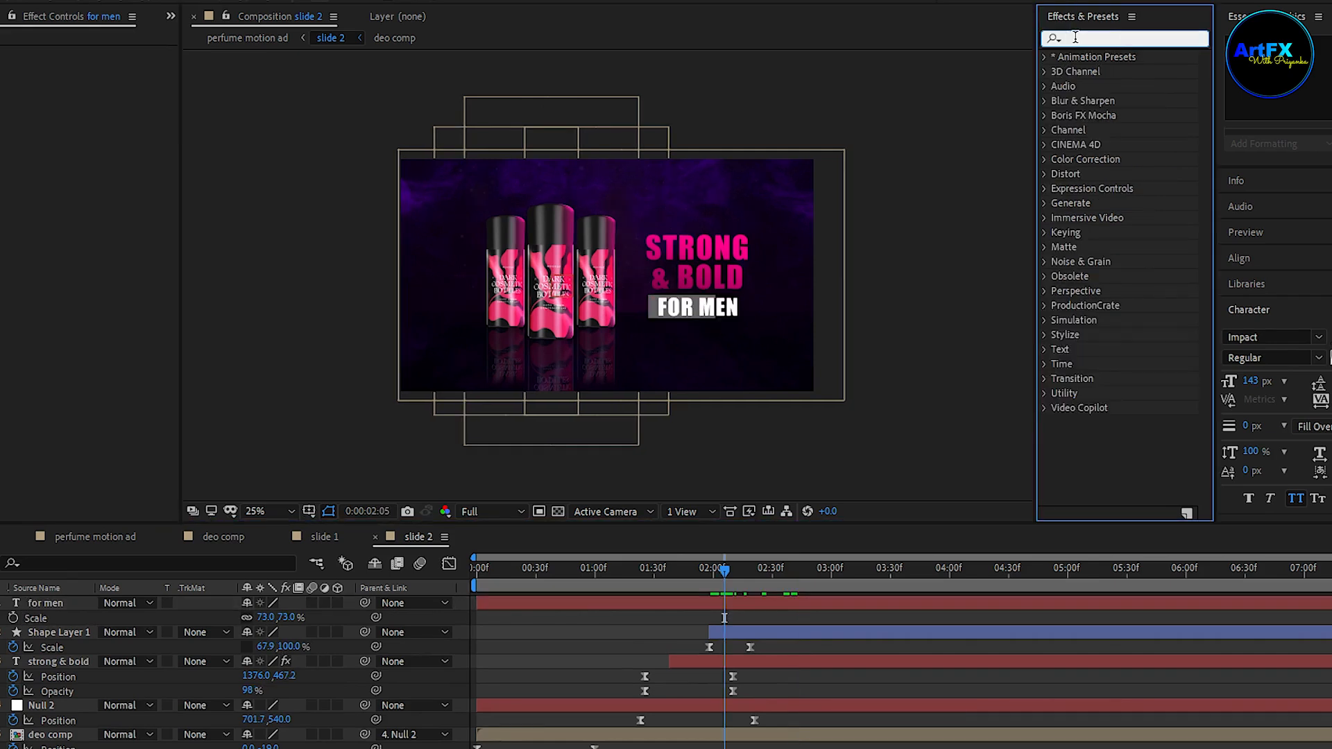
Apply the Slow Fade On preset to the "for men" text, bring its end keyframe earlier, and preview the animation.
type("fade")
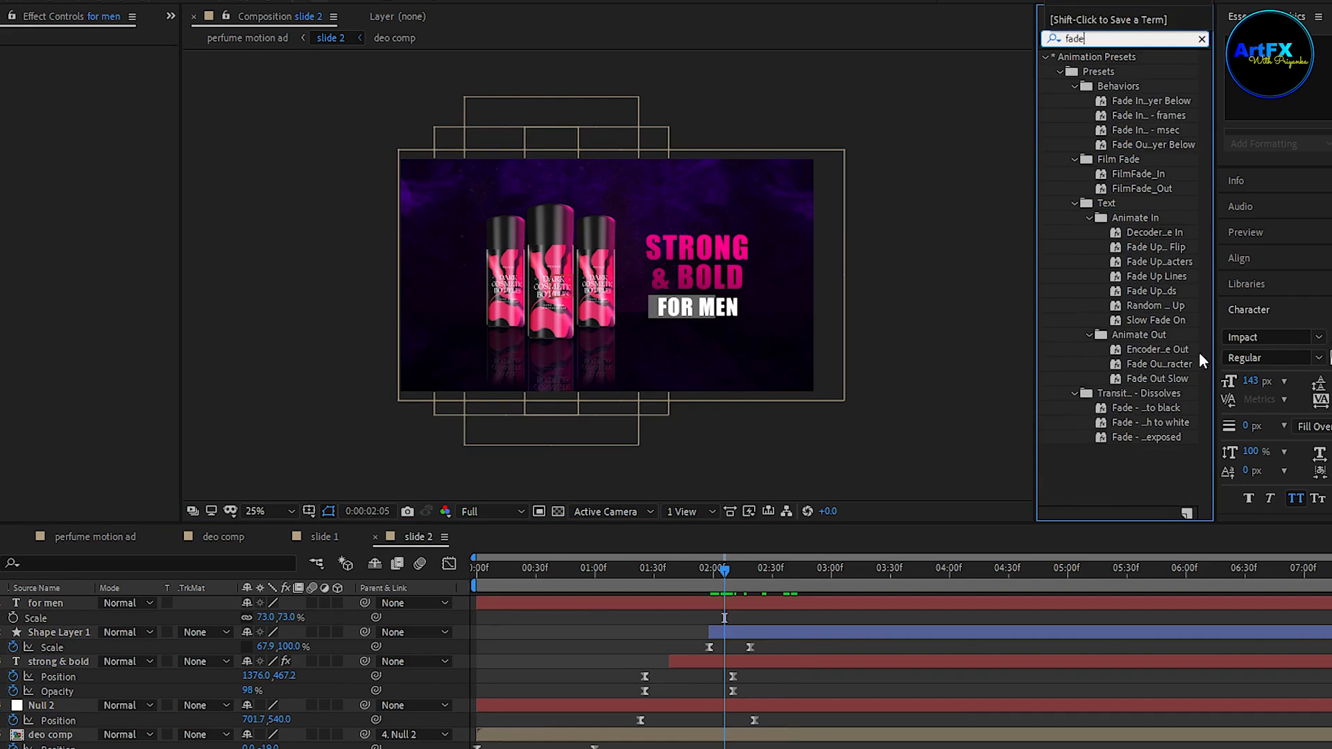
left_click(1141, 323)
left_click_drag(1140, 317, 799, 600)
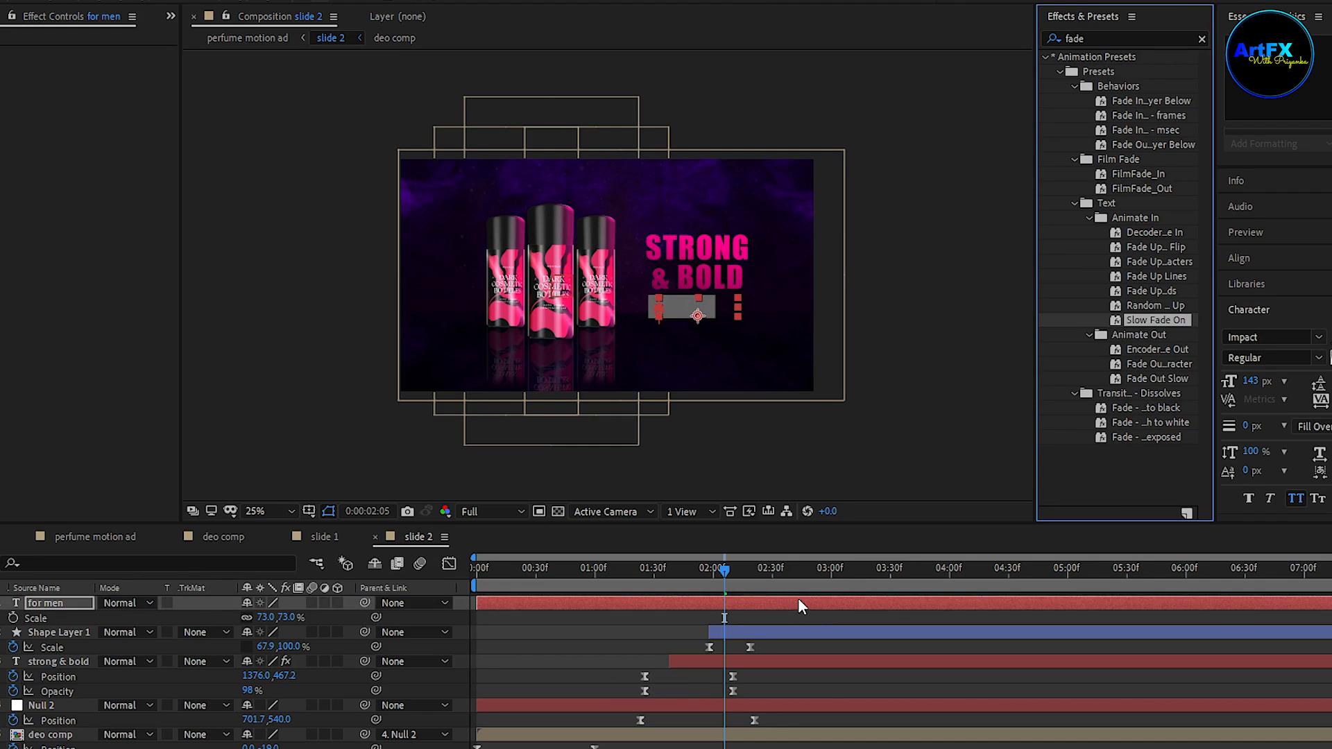
left_click(934, 633)
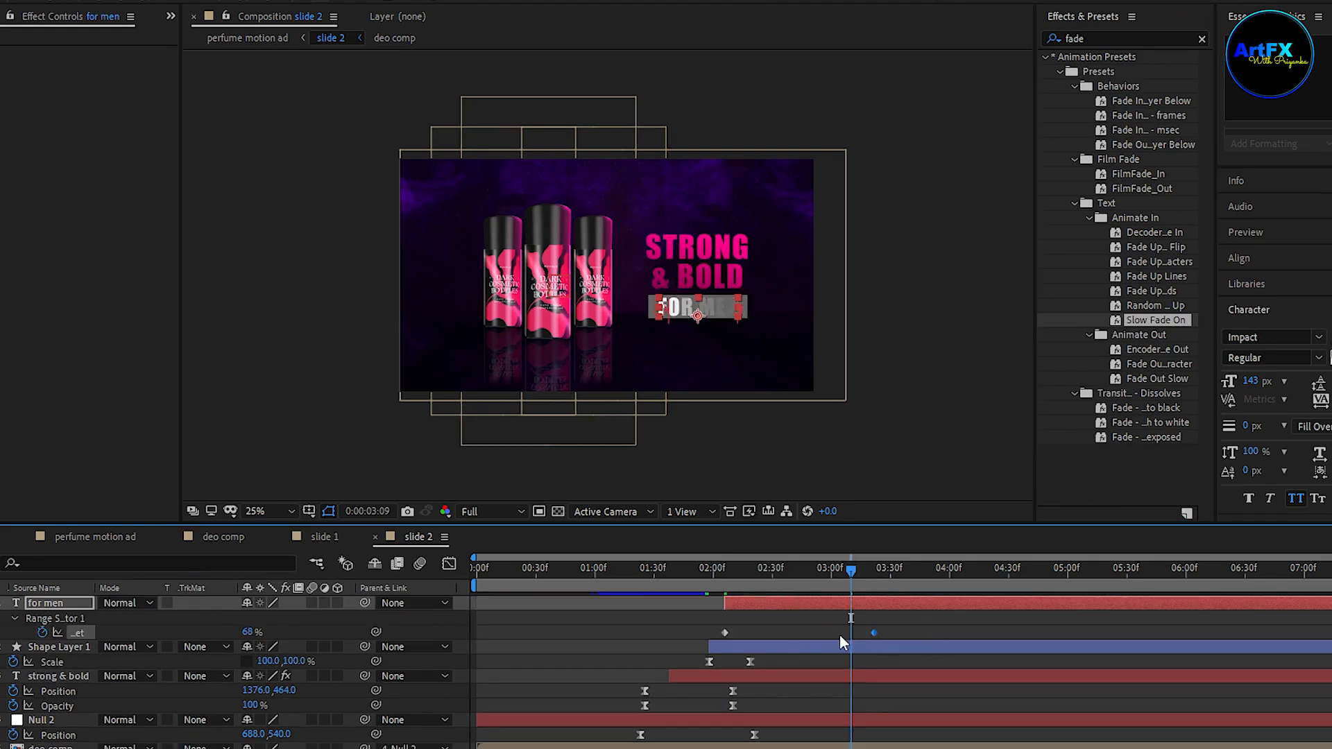
left_click_drag(839, 634, 773, 635)
left_click_drag(854, 580, 725, 634)
key("space")
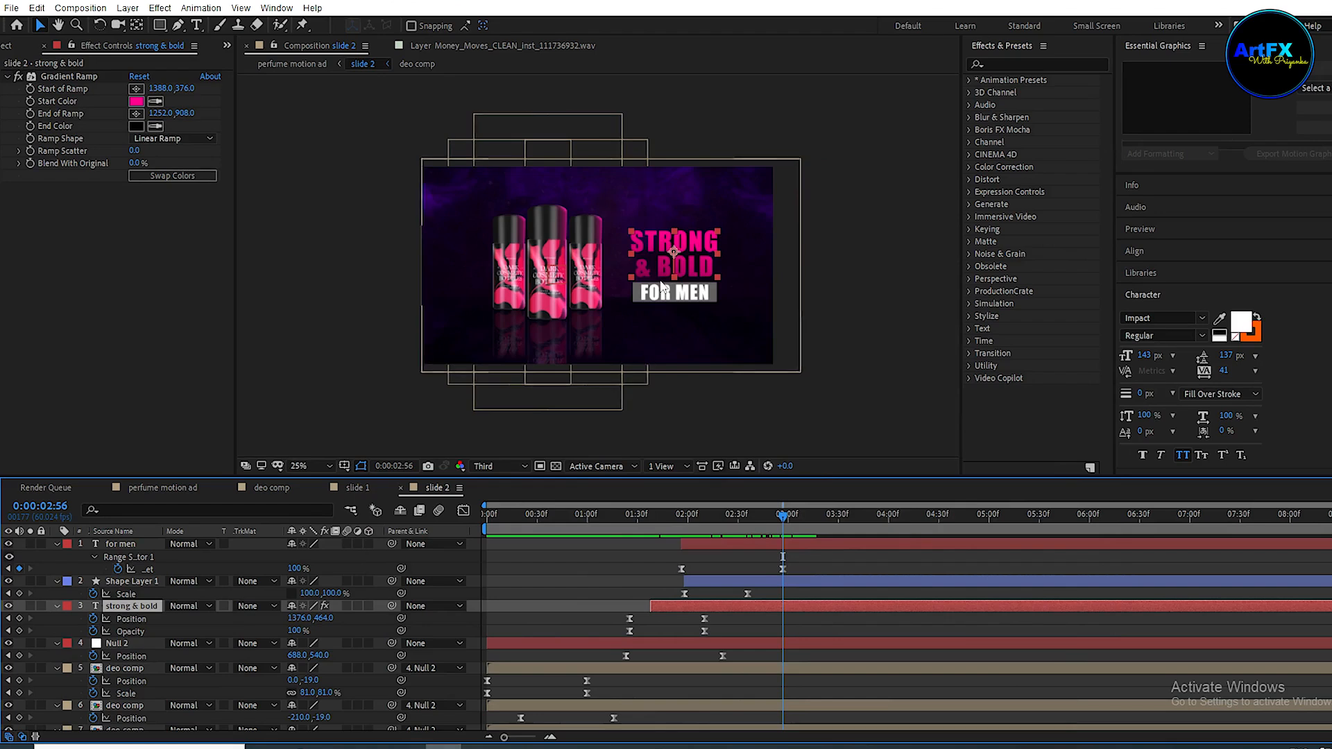
Copy the CC Light Sweep effect from the adjustment layer in deo comp to the "strong & bold" text in slide 2.
scroll(633, 290, "up", 2)
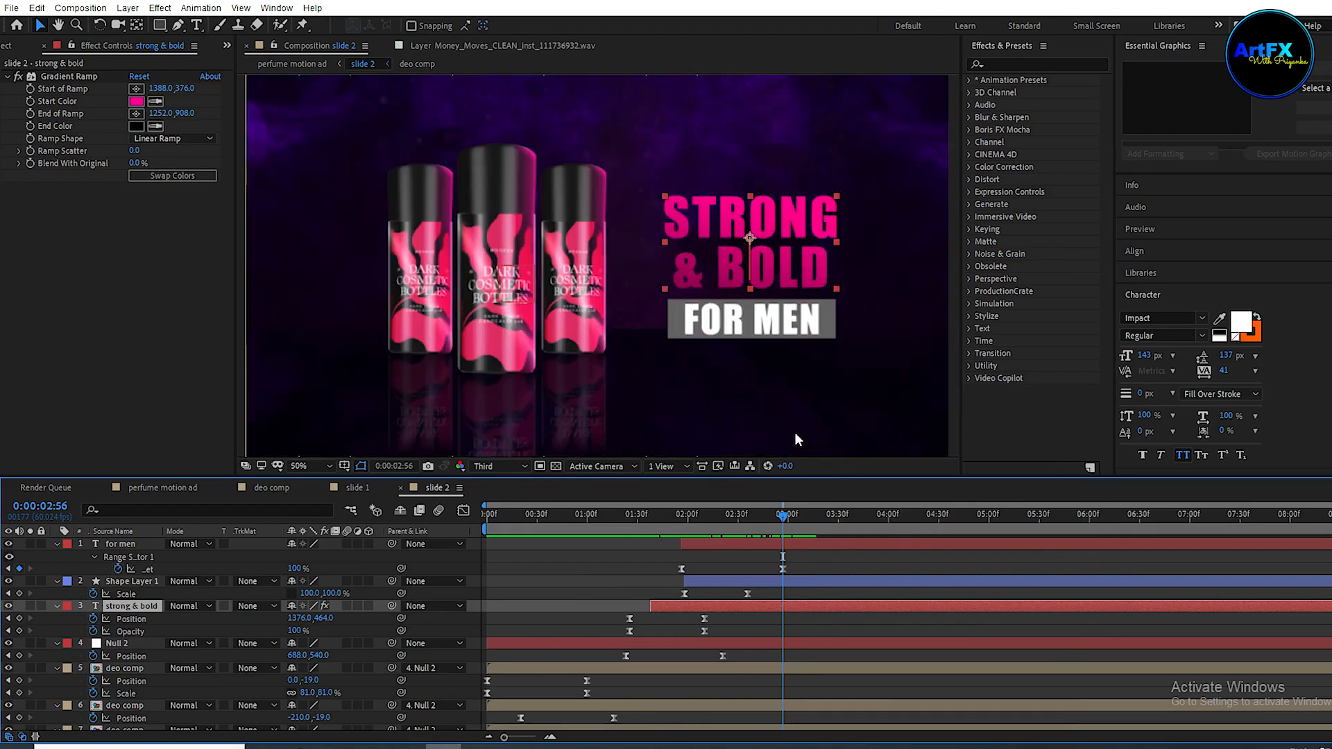
left_click(282, 485)
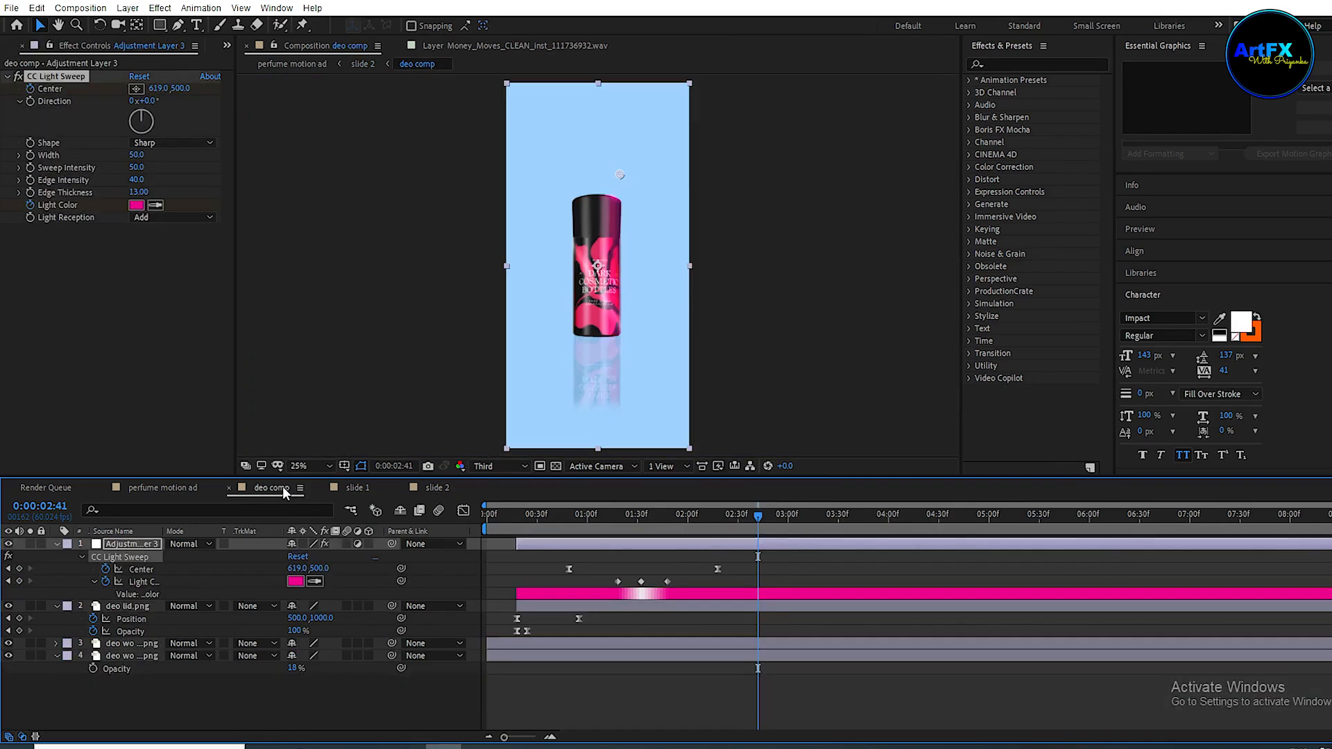
left_click(131, 543)
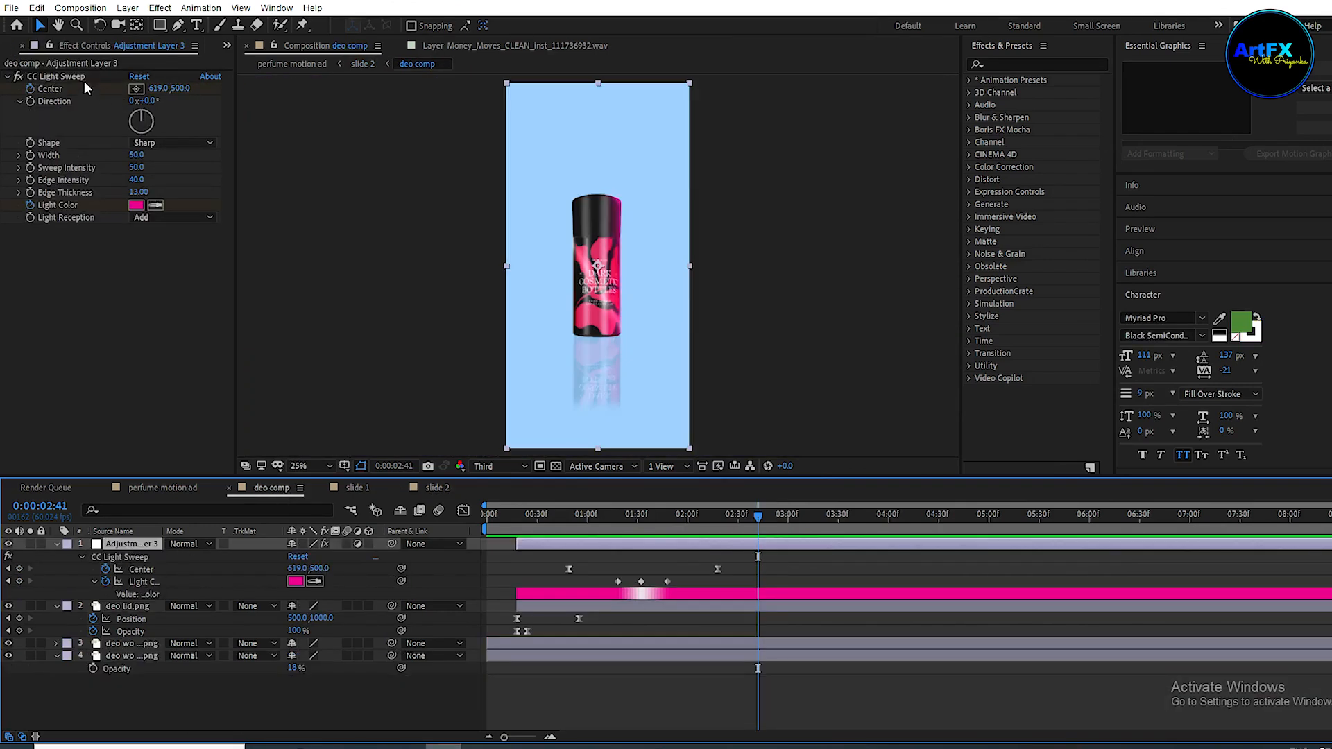
left_click(62, 75)
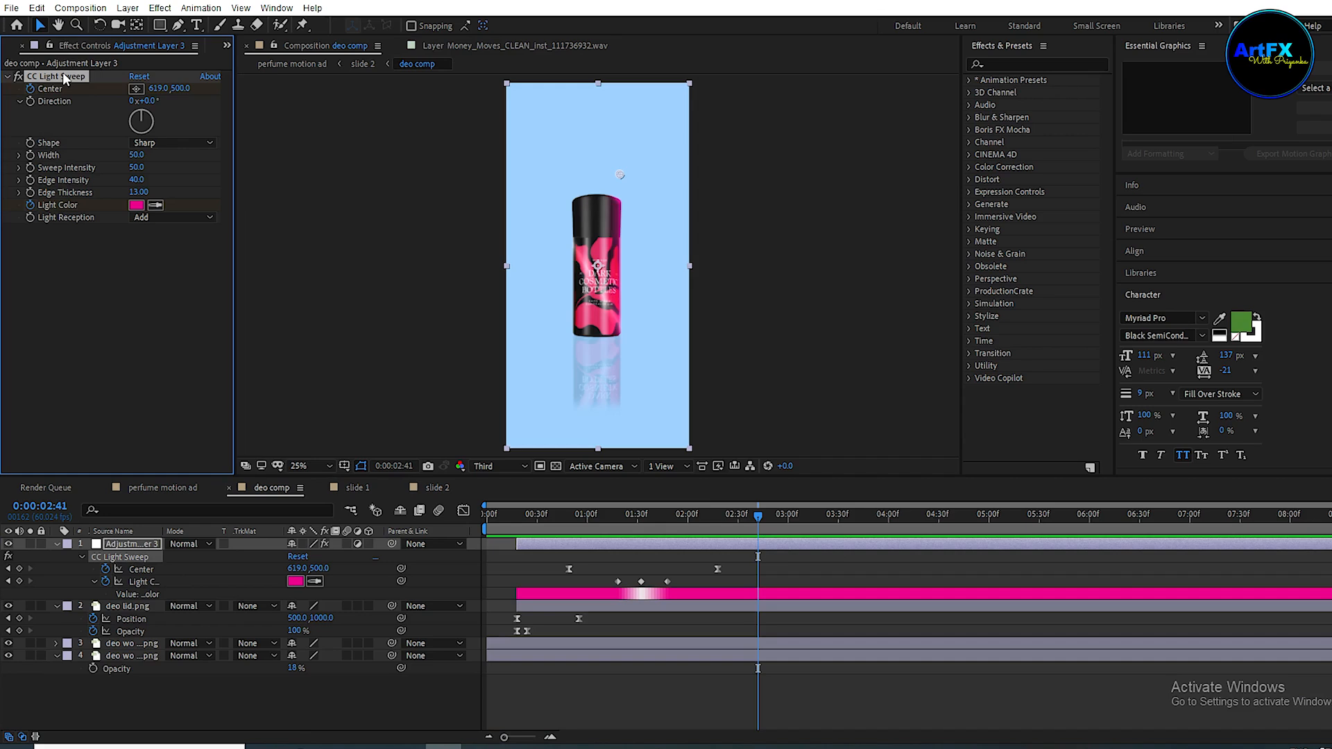
left_click(435, 487)
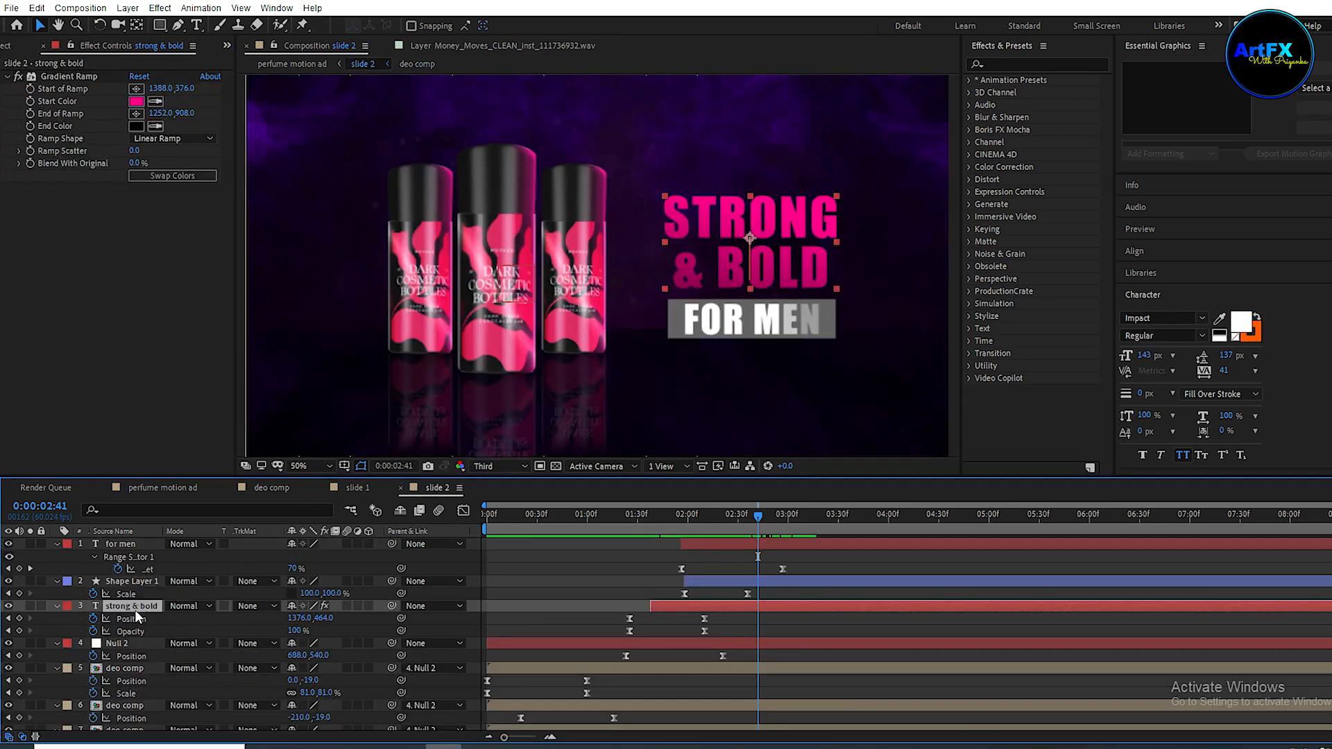
left_click(105, 265)
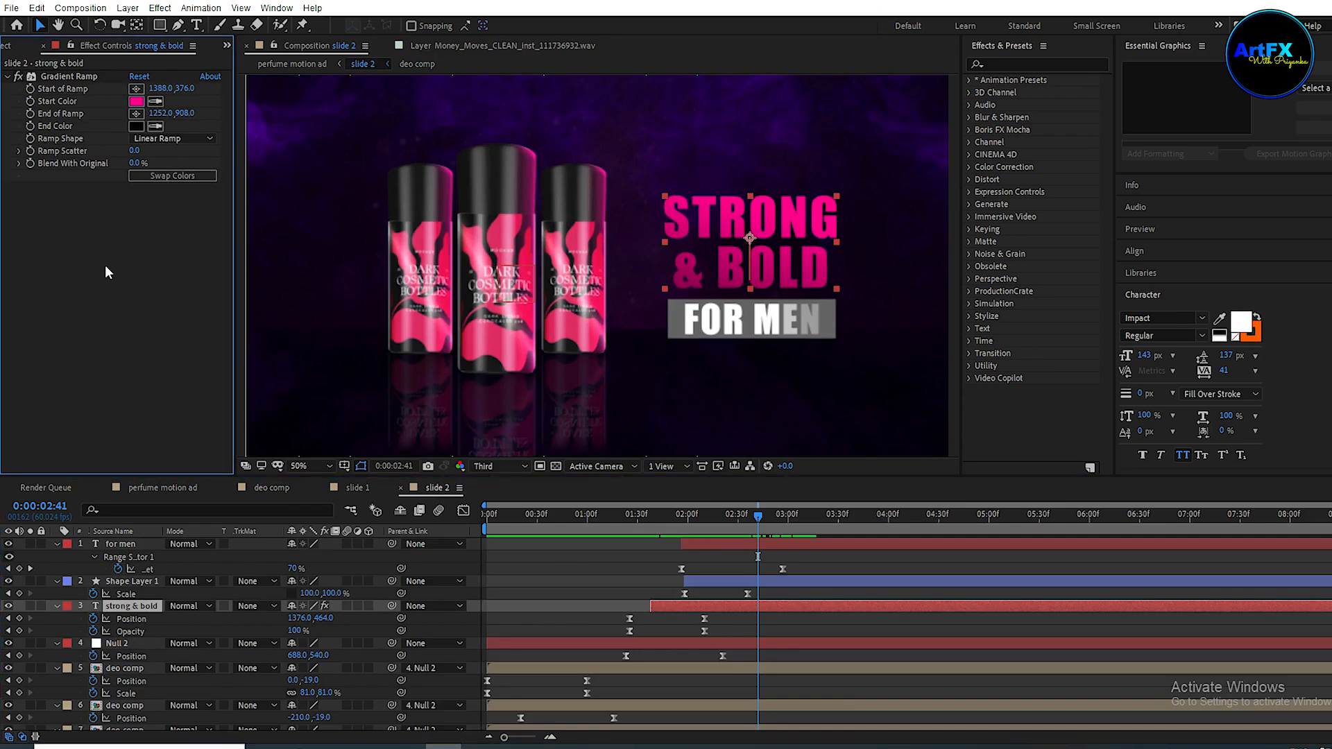
key("ctrl+v")
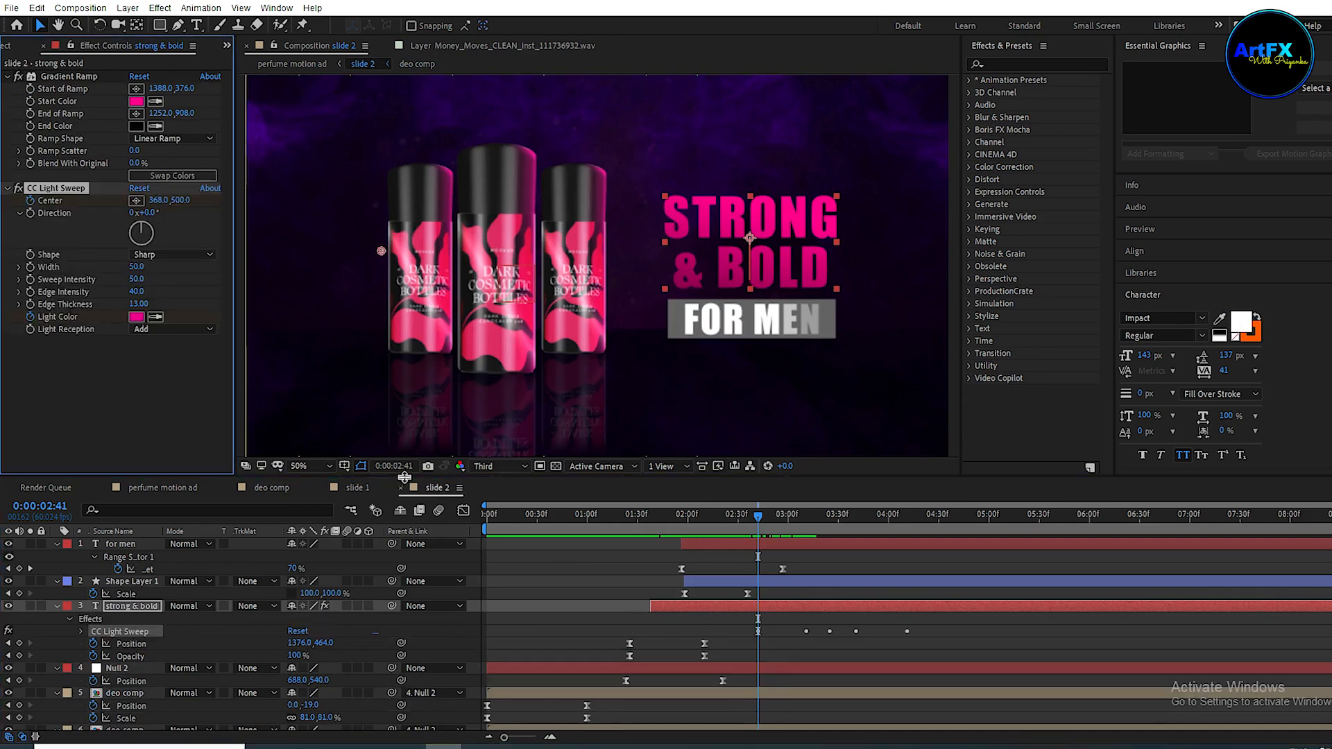
Shift the pasted light sweep keyframes to start at about 0:00:01:57 and compress them into a shorter span.
left_click_drag(758, 514, 684, 515)
left_click_drag(943, 623, 683, 634)
left_click(736, 622)
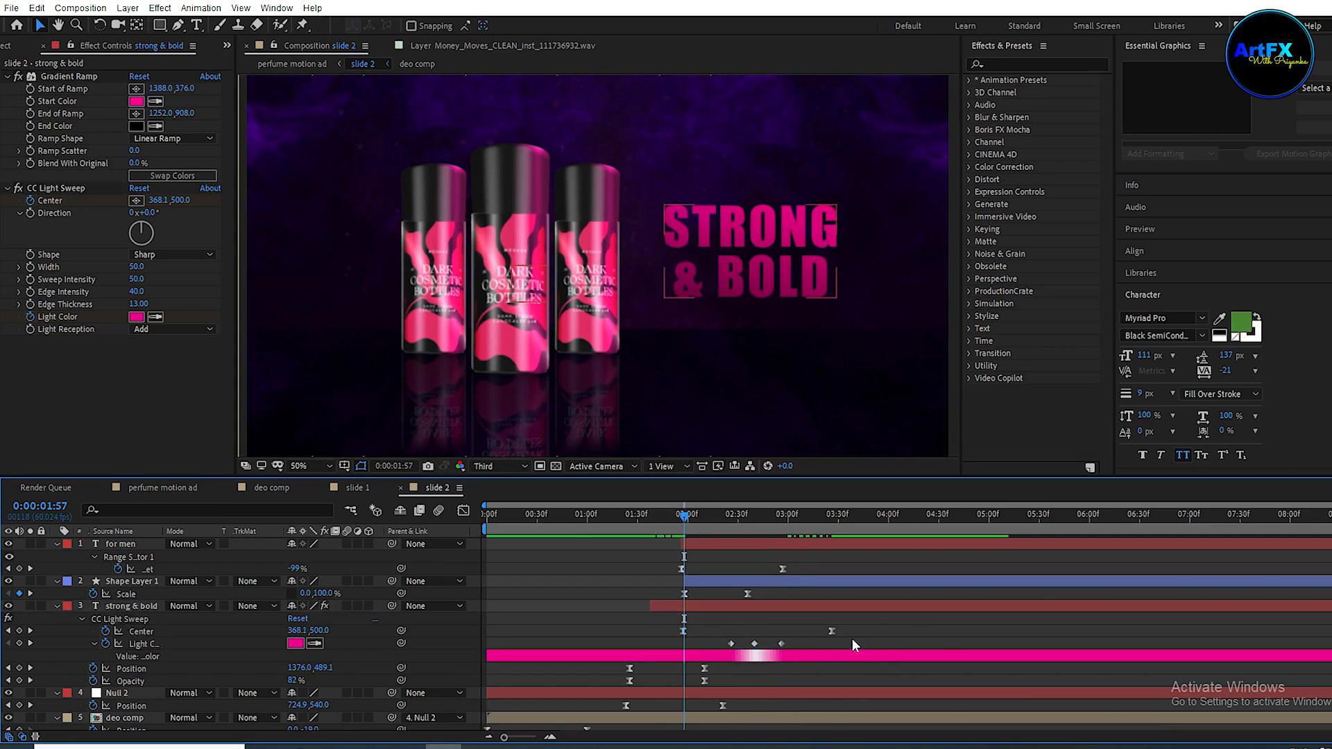
left_click_drag(834, 630, 707, 651)
left_click(744, 664)
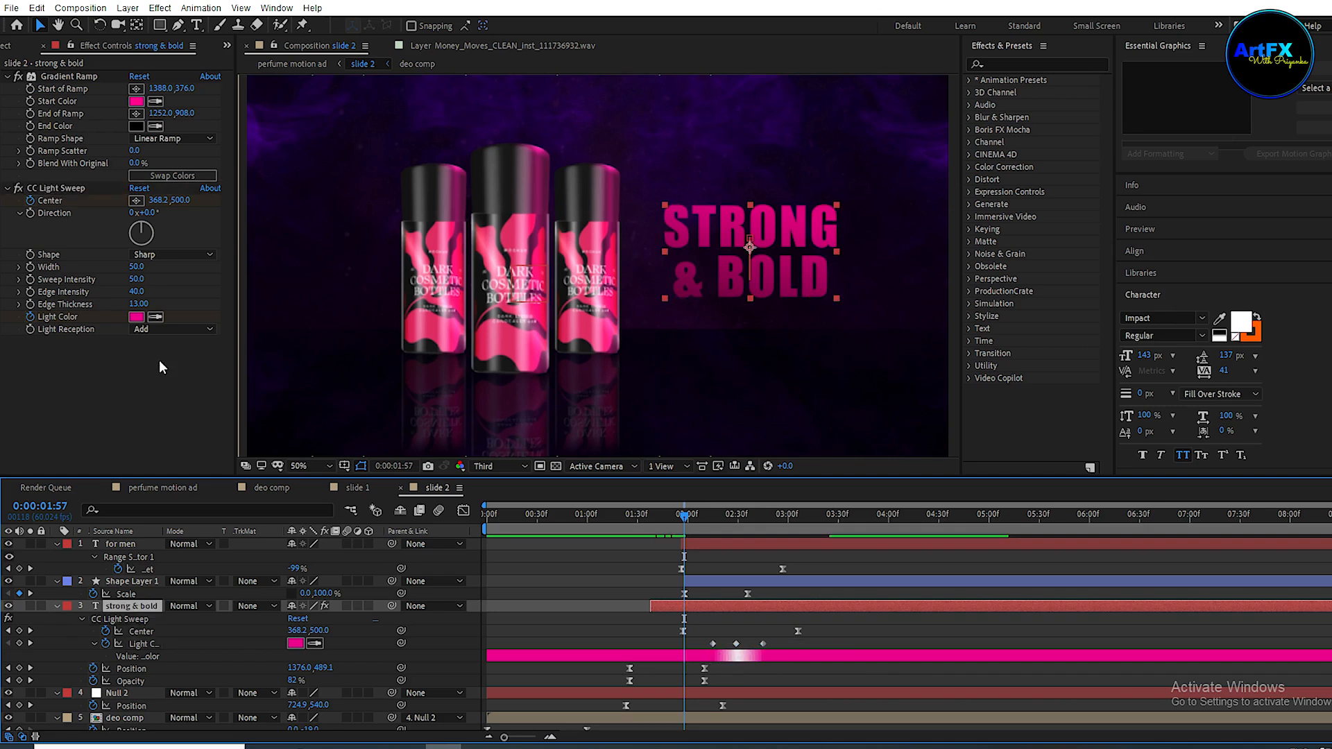
Set the text's CC Light Sweep Width to 70 and Edge Intensity to 80.
left_click(139, 267)
type("70")
left_click(139, 292)
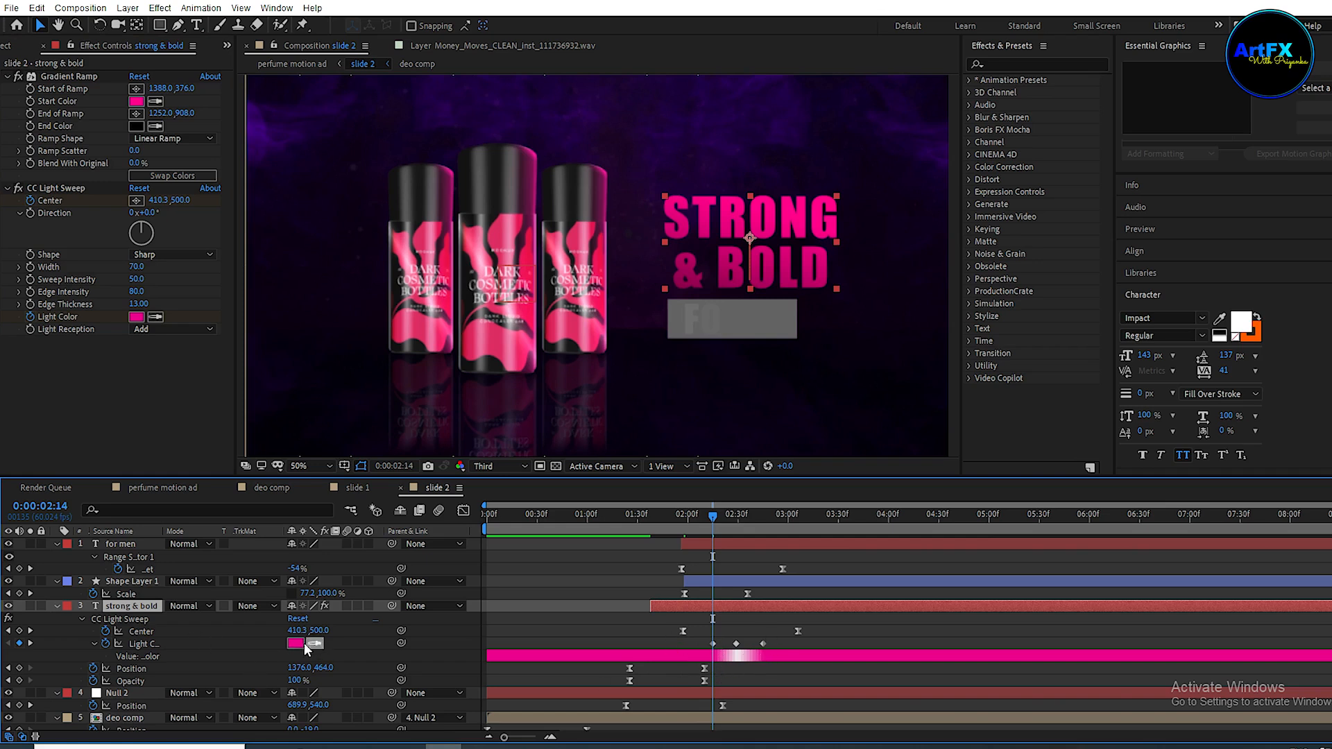
Change the pink Light Color keyframes of the text's light sweep to a more purple magenta.
left_click(295, 643)
left_click(278, 350)
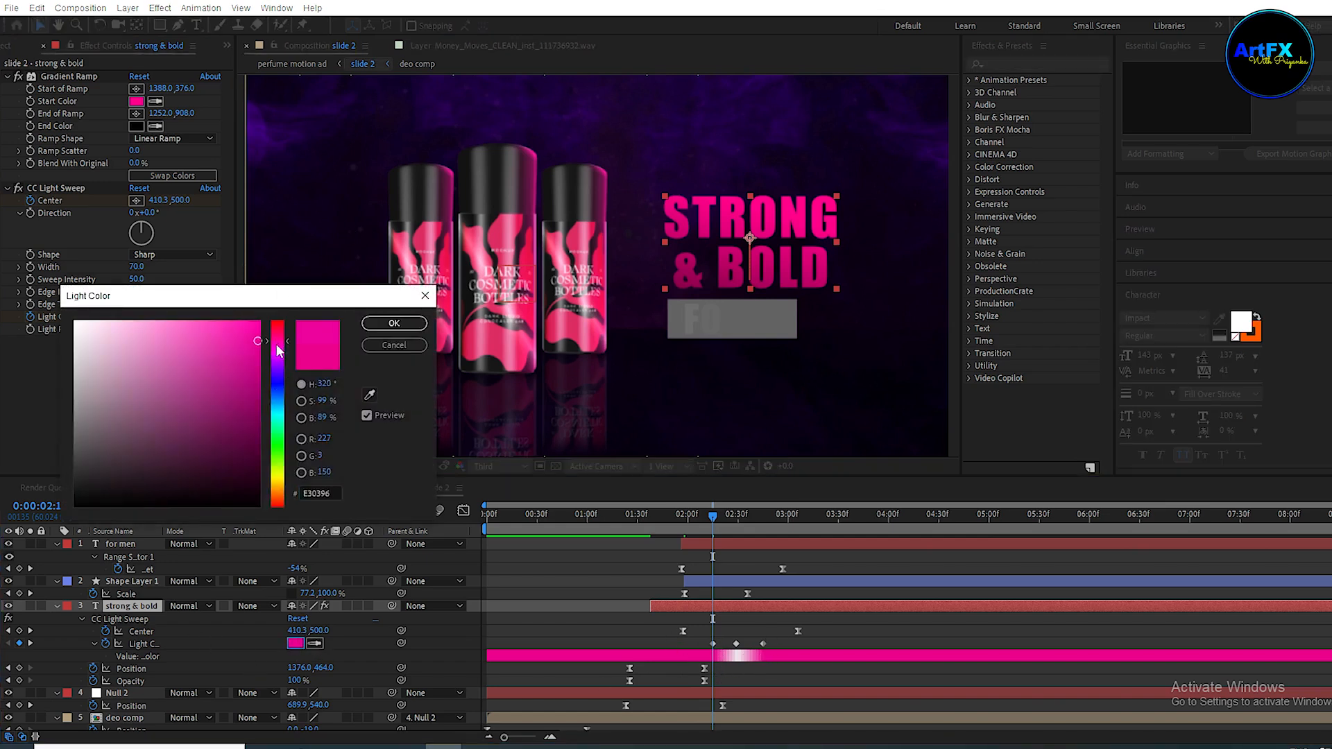
key("Return")
left_click(30, 643)
left_click(29, 644)
left_click(315, 643)
left_click(695, 654)
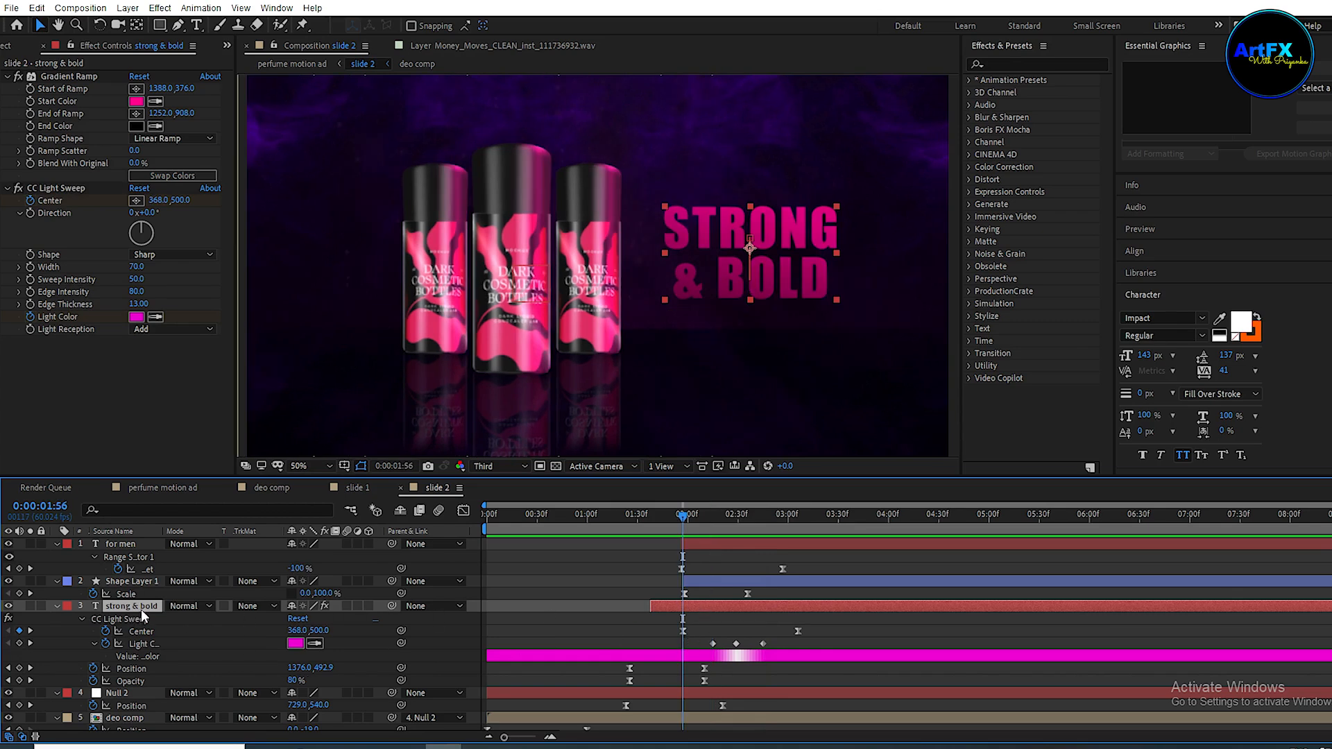
Set the light sweep's Center to about 1090, 508 at 0:00:01:56 and to 1671, 486 at 0:00:03:05, crossing the text.
left_click(77, 187)
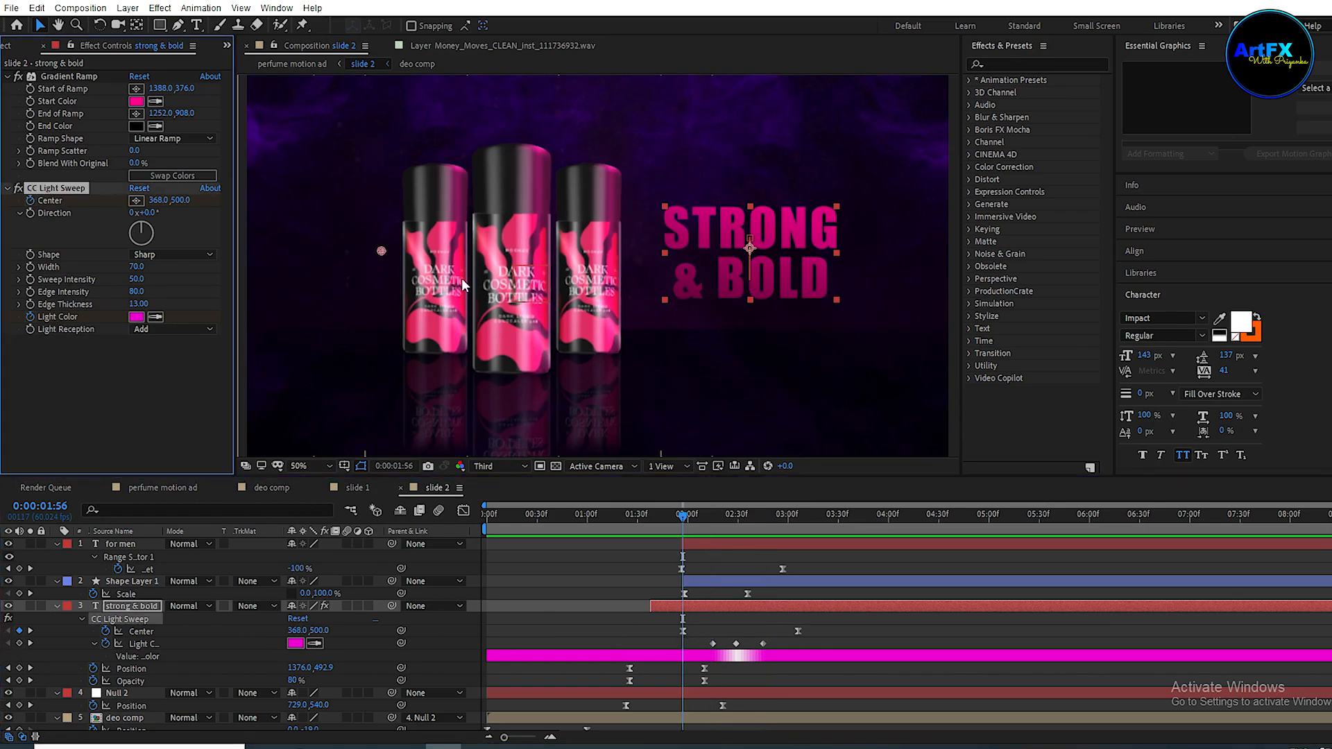
left_click_drag(383, 251, 645, 254)
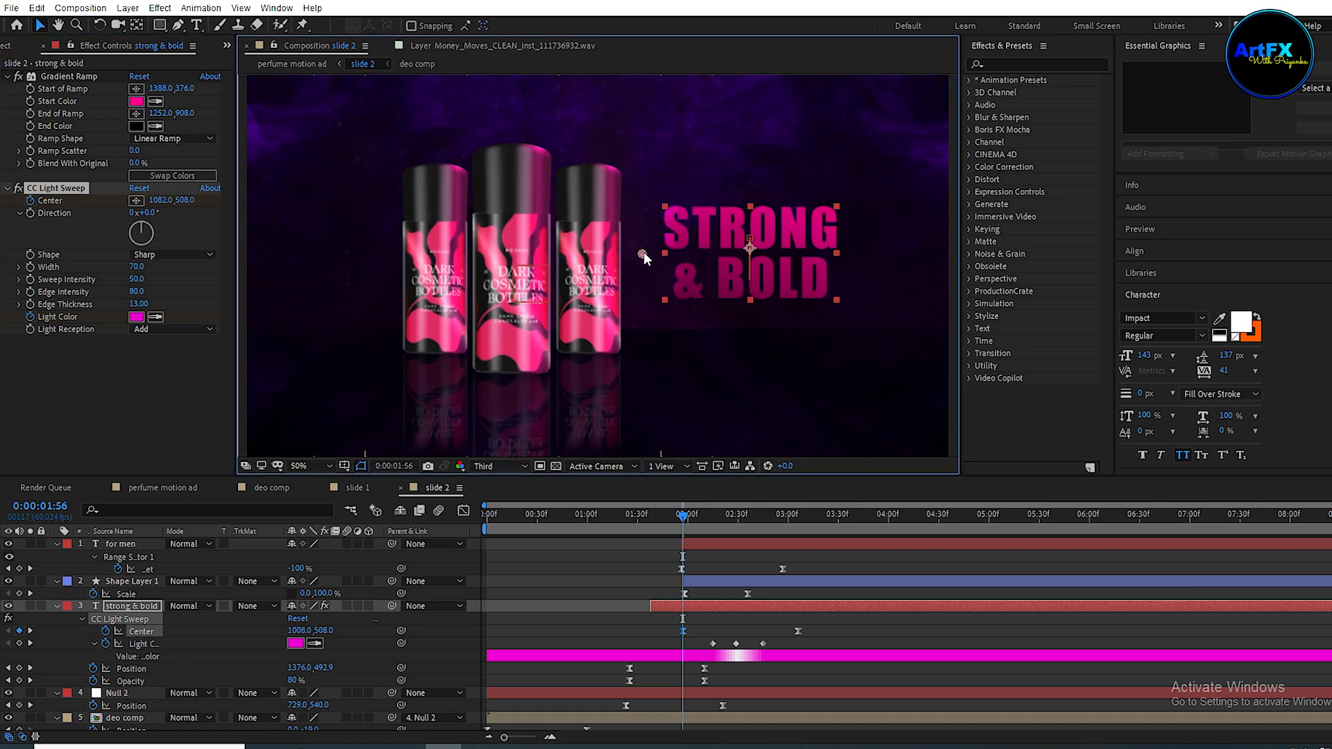
left_click(30, 631)
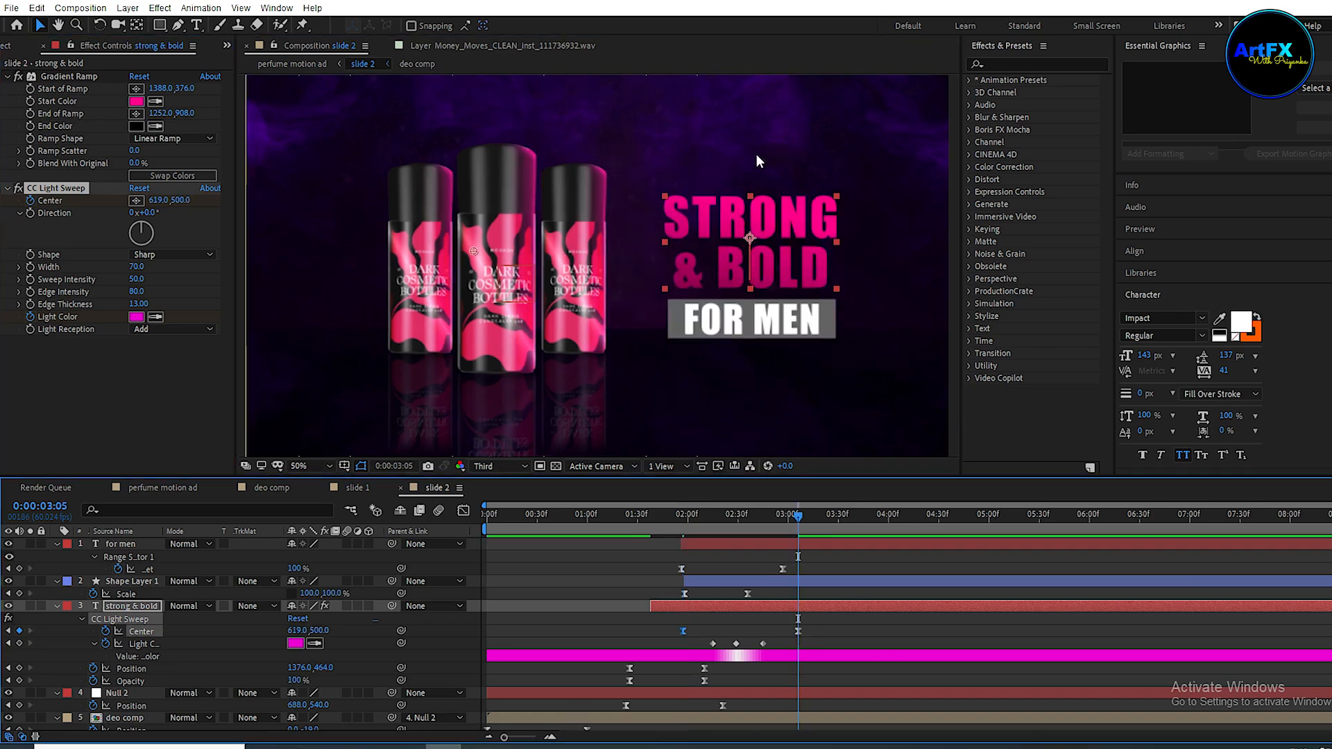
left_click_drag(474, 253, 859, 244)
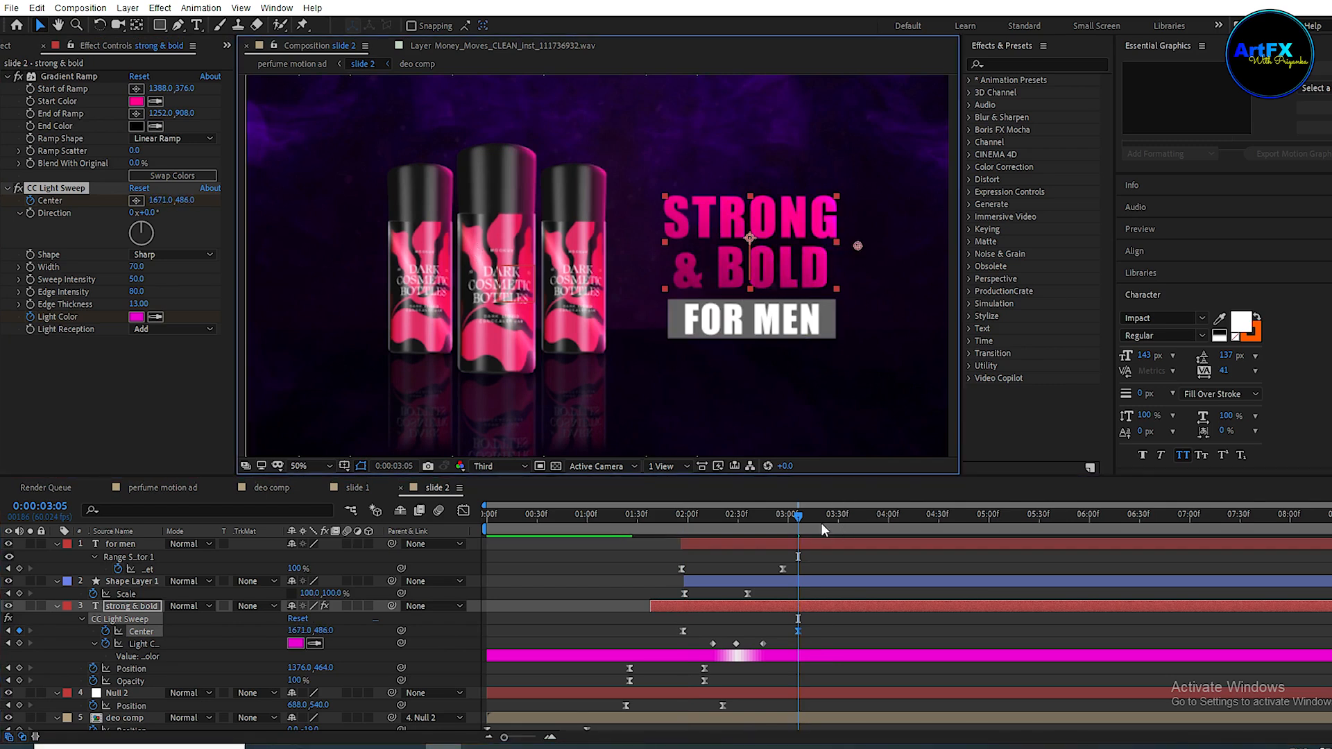
Set the light sweep's Direction to -30° and preview the sweep across the text.
left_click(149, 213)
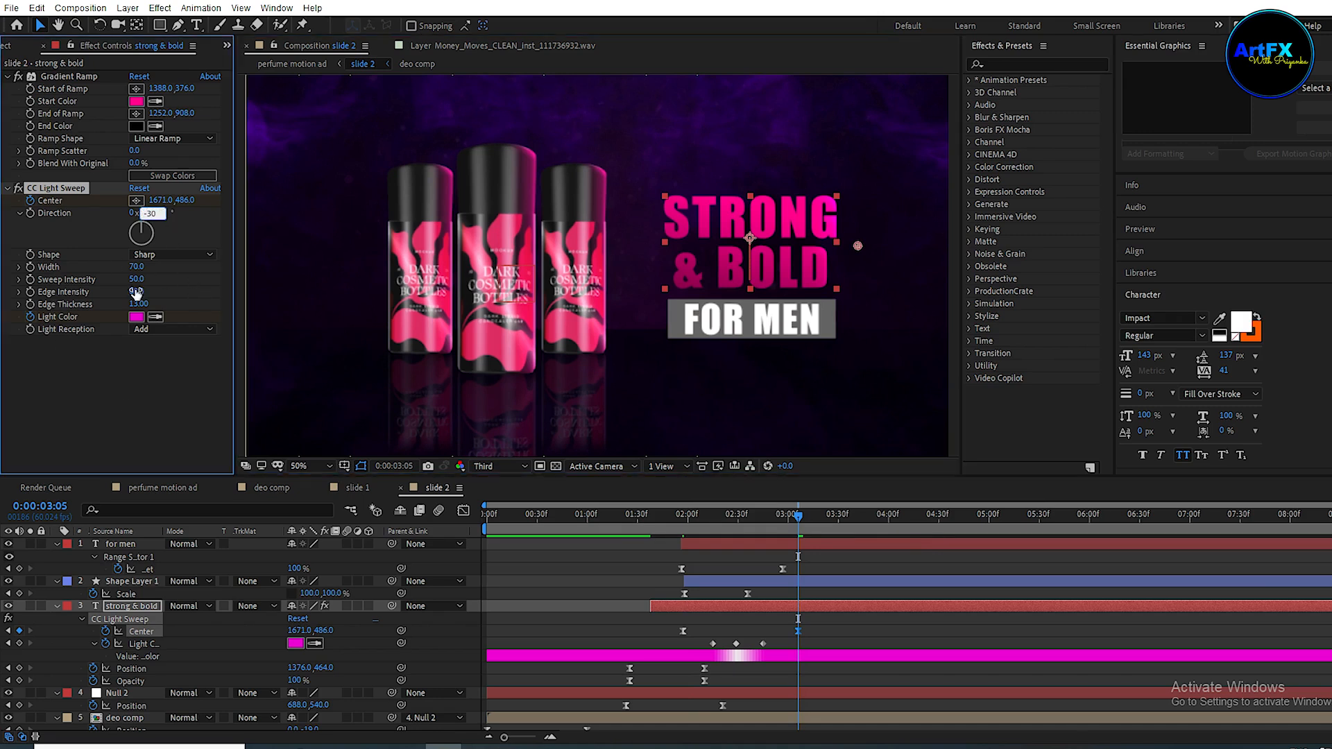
left_click(116, 379)
left_click_drag(798, 515, 677, 560)
key("space")
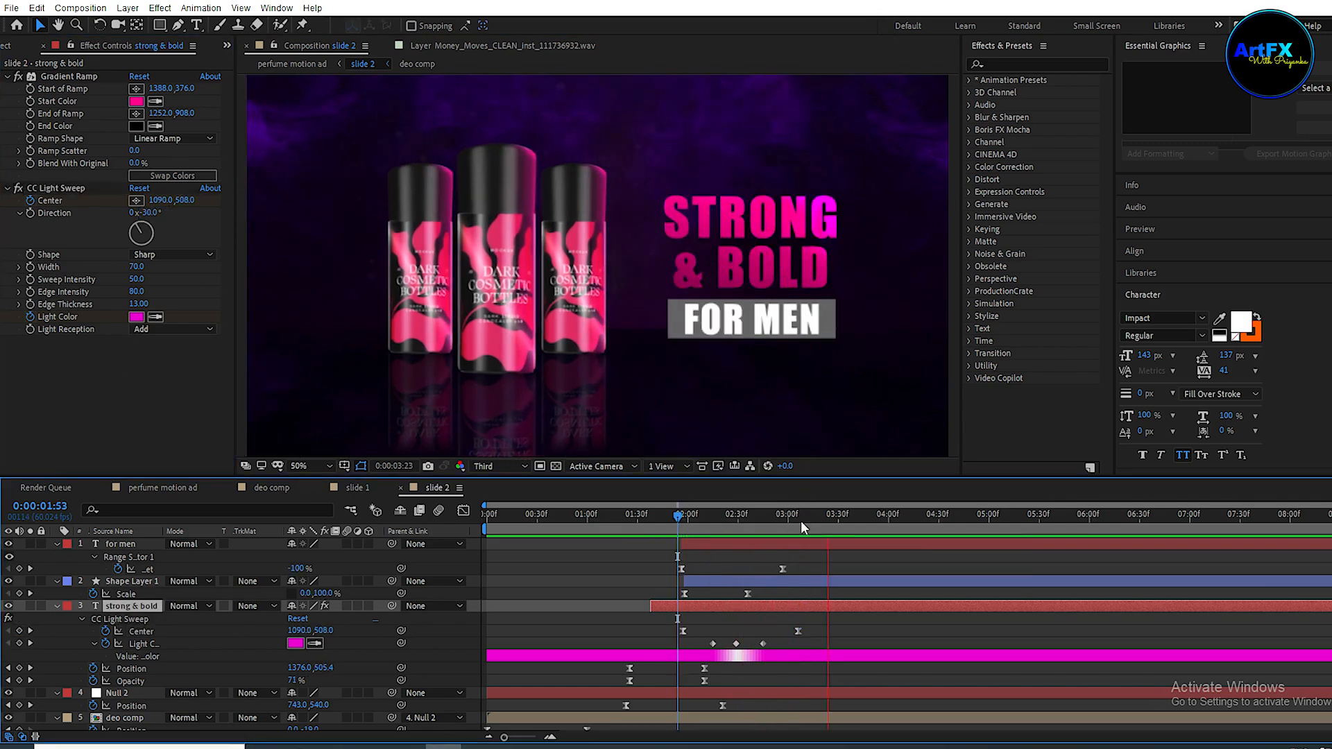
key("space")
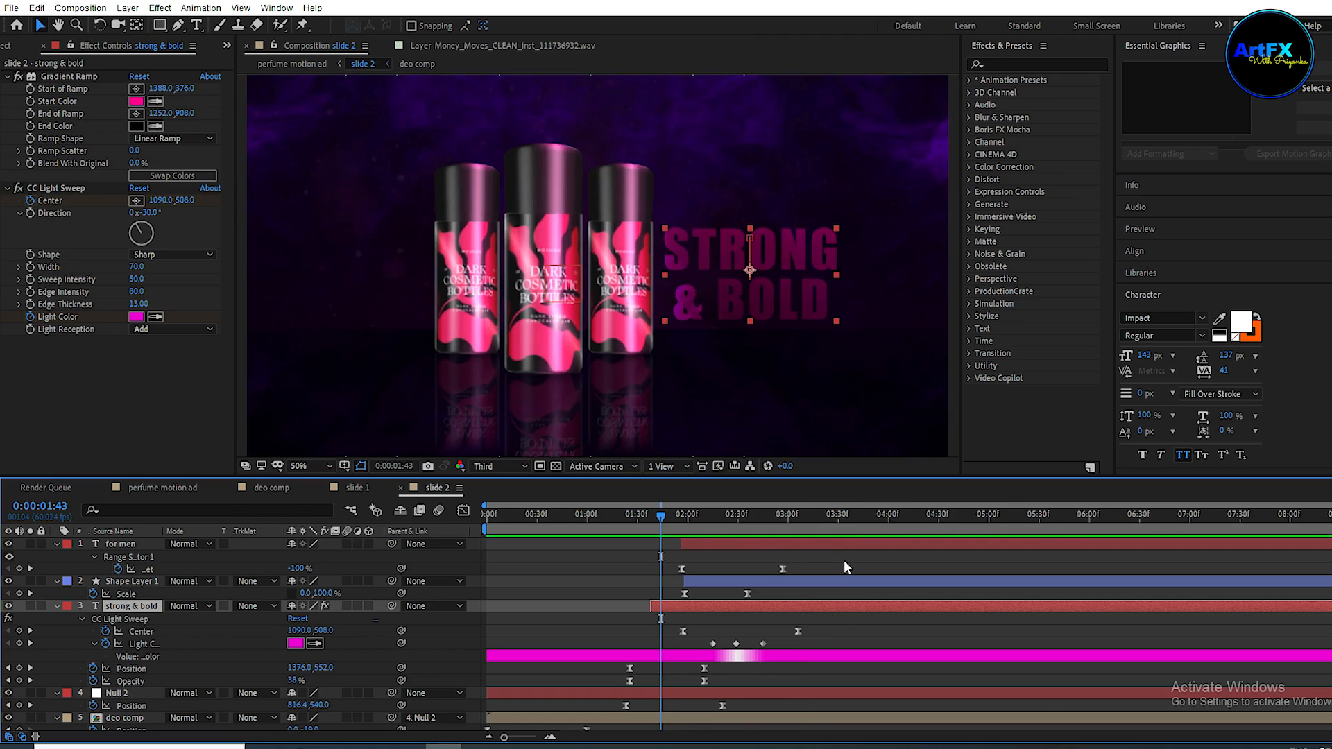
key("space")
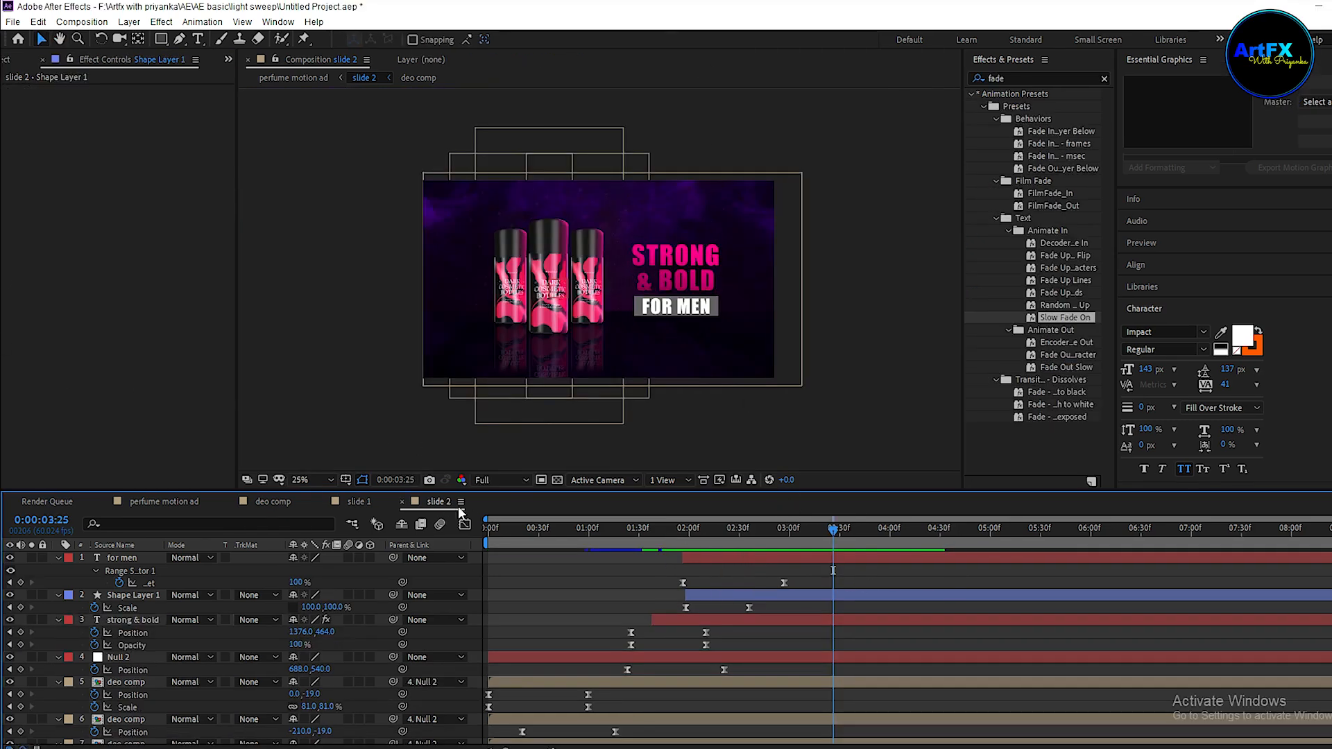
In the perfume motion ad composition, show slide 1, move slide 2 to start at 0:00:01:12, and preview the overlap.
left_click(172, 495)
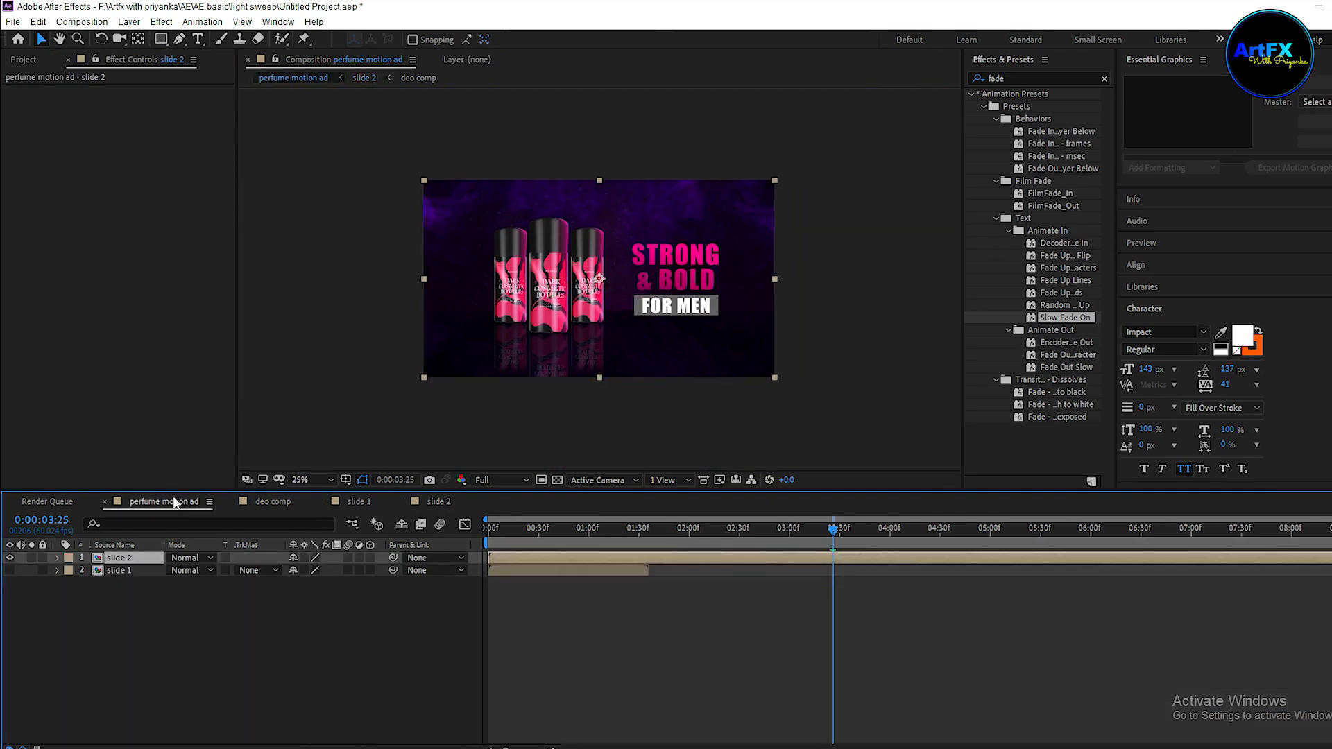
left_click(175, 622)
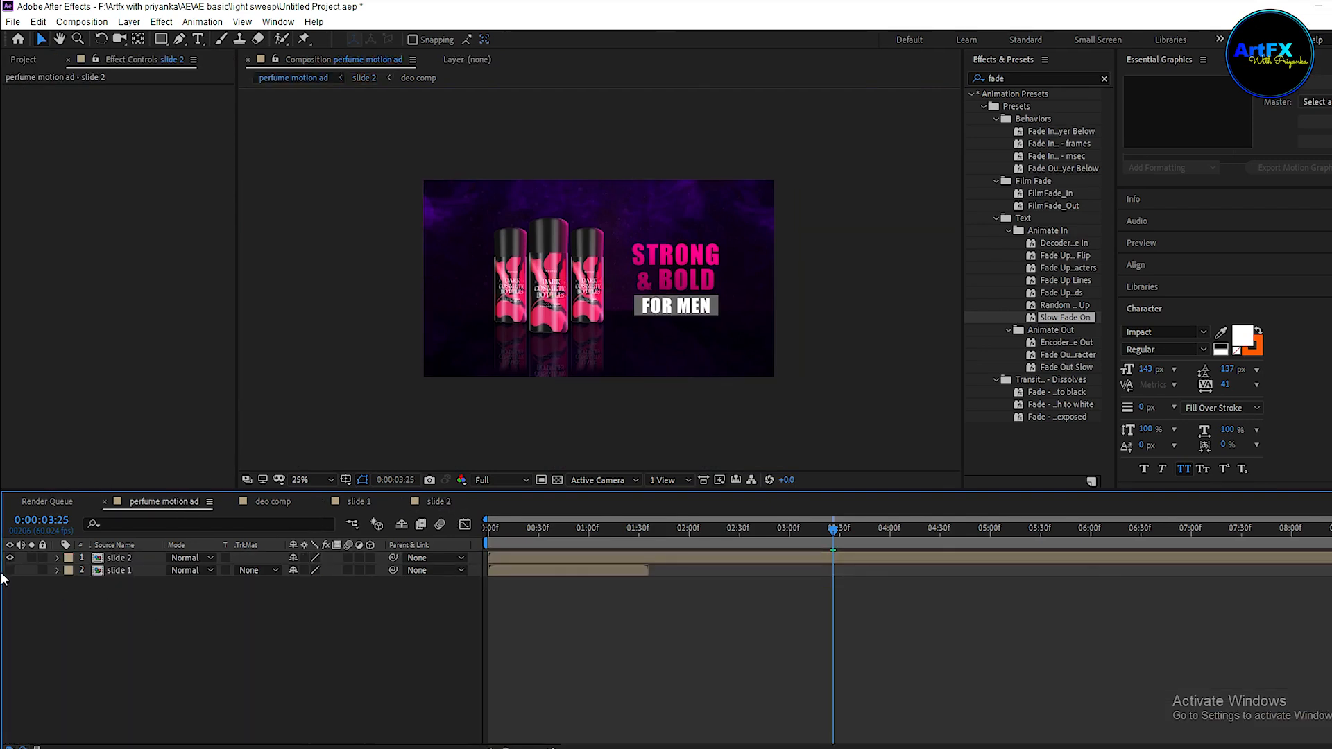
left_click(528, 561)
mouse_move(496, 562)
left_mouse_down()
mouse_move(791, 565)
mouse_move(530, 563)
mouse_move(613, 556)
left_mouse_up()
left_click_drag(797, 557, 622, 565)
key("space")
key("space")
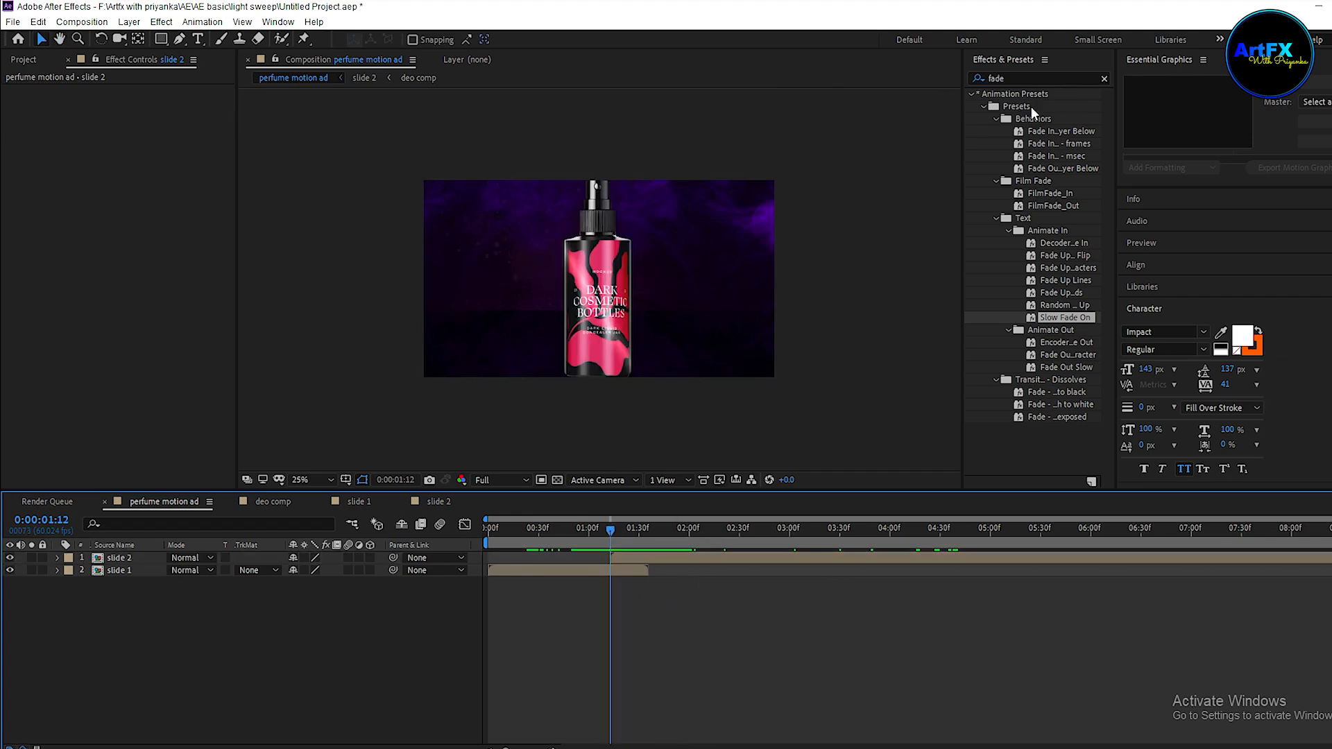
Search the presets for "dip" and apply the Fade - dip to black transition to slide 2.
left_click(988, 75)
type("dip")
left_click(1039, 194)
left_click_drag(1038, 196, 646, 563)
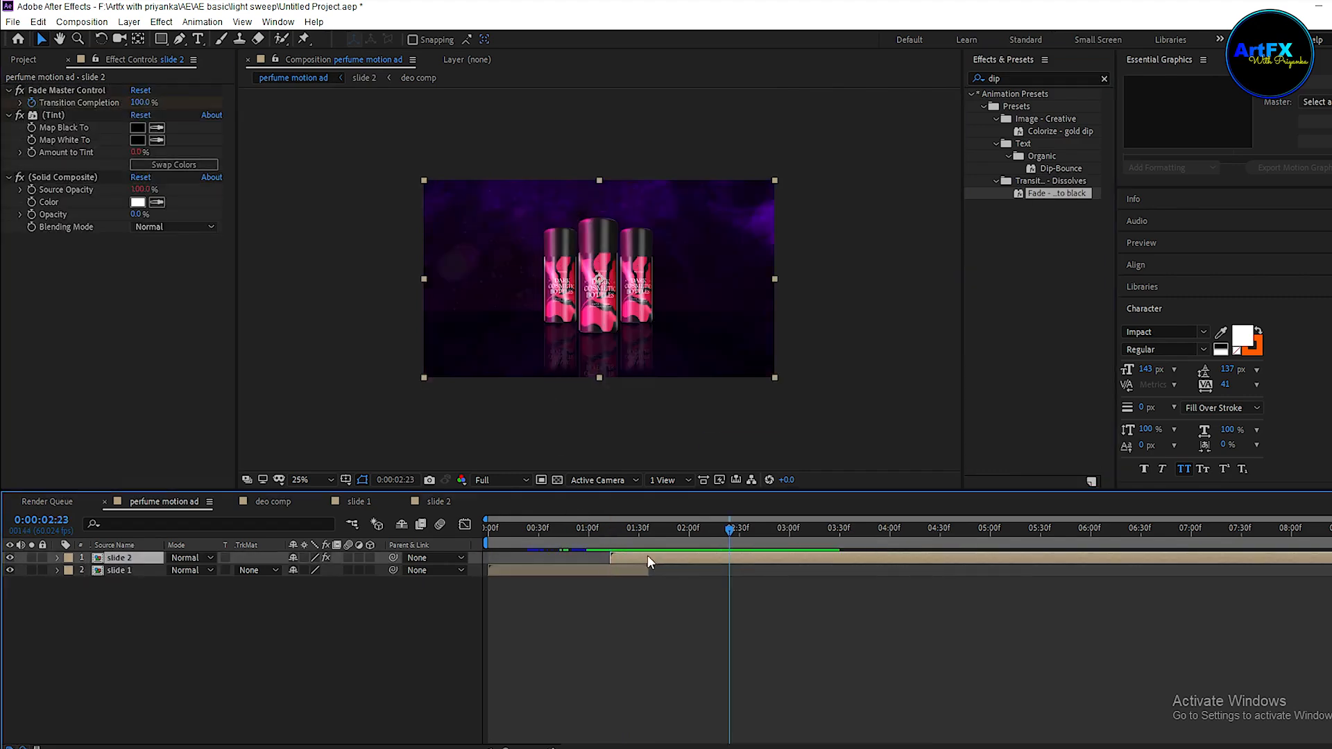
Move slide 2's Transition Completion keyframes to its start and about 0:00:01:49, and preview the transition.
key("u")
left_click_drag(713, 527, 588, 571)
left_click_drag(747, 582, 576, 593)
left_click_drag(709, 580, 669, 580)
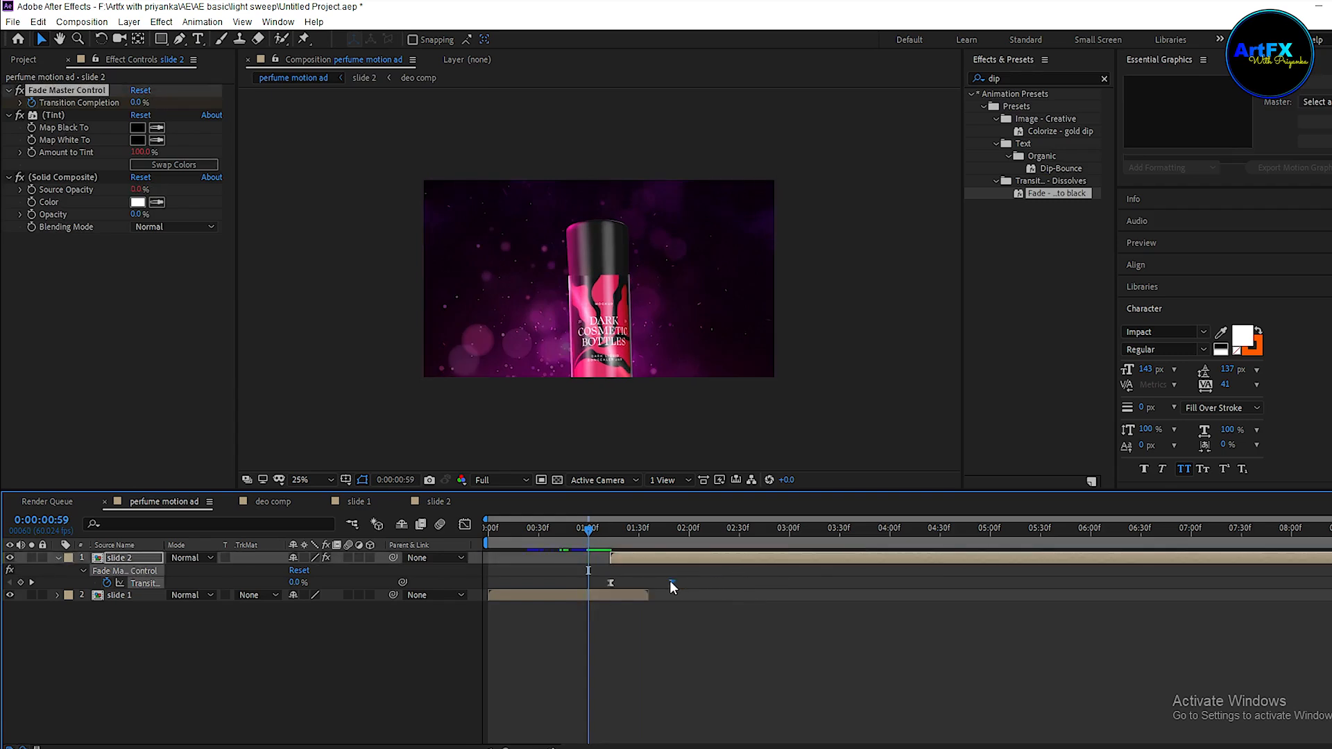
key("space")
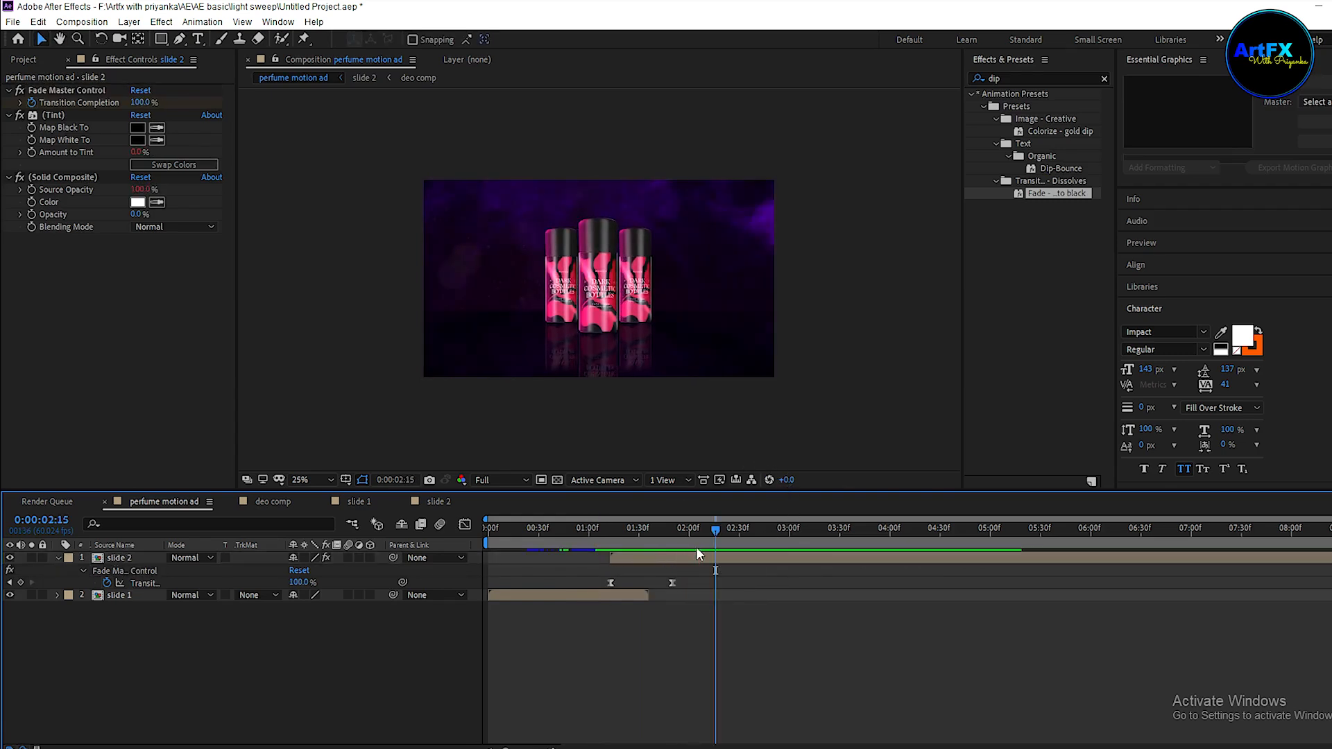